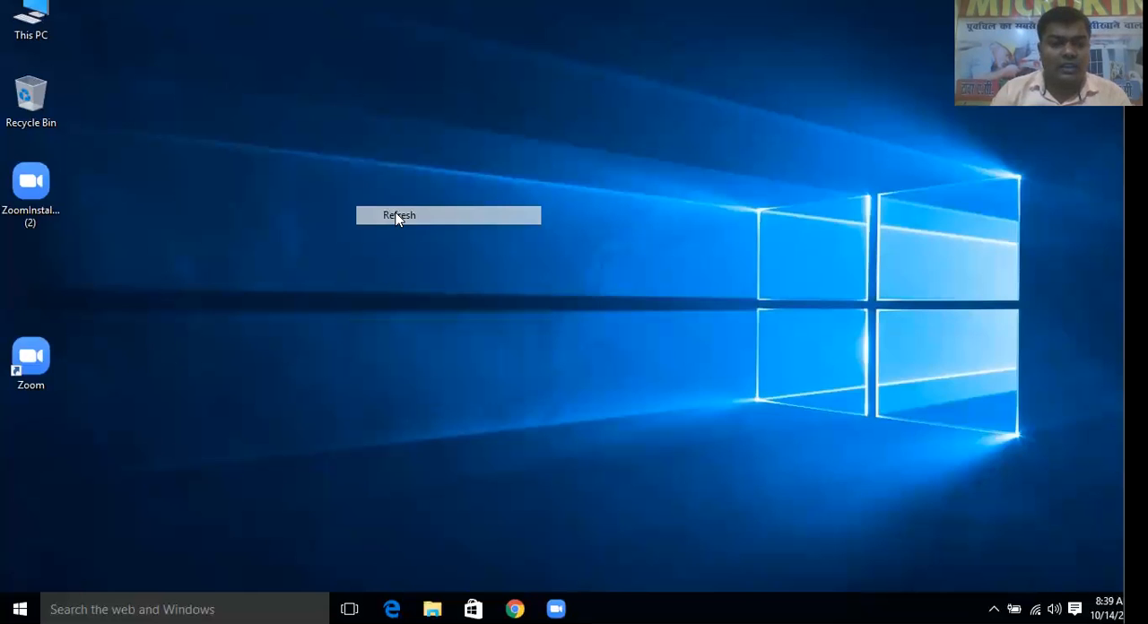
Launch Microsoft Word from the Windows Run dialog with the command winword
{"action": "left_click", "coordinate": [184, 609]}
{"action": "left_click", "coordinate": [529, 296]}
{"action": "key", "text": "super+r"}
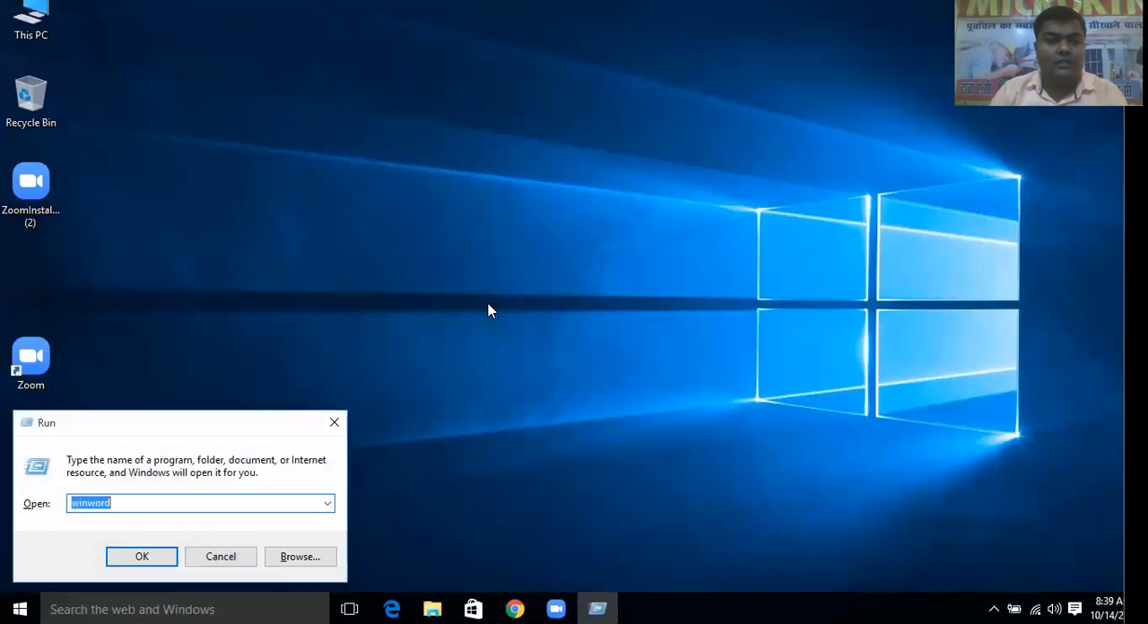
{"action": "left_click_drag", "start_coordinate": [217, 421], "coordinate": [446, 174]}
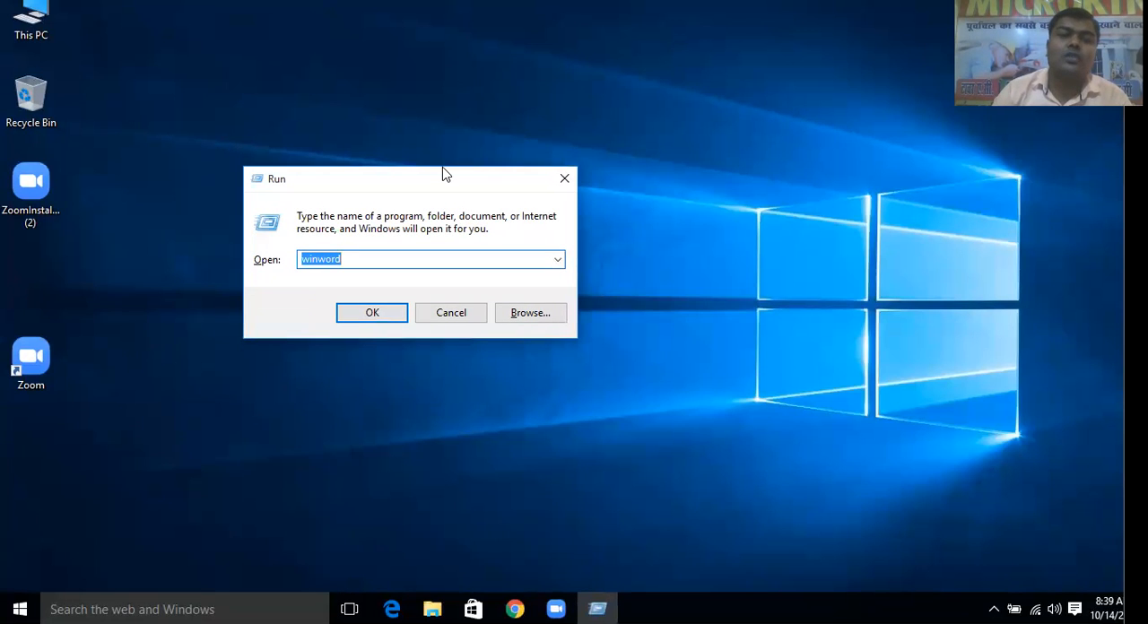
{"action": "left_click", "coordinate": [350, 317]}
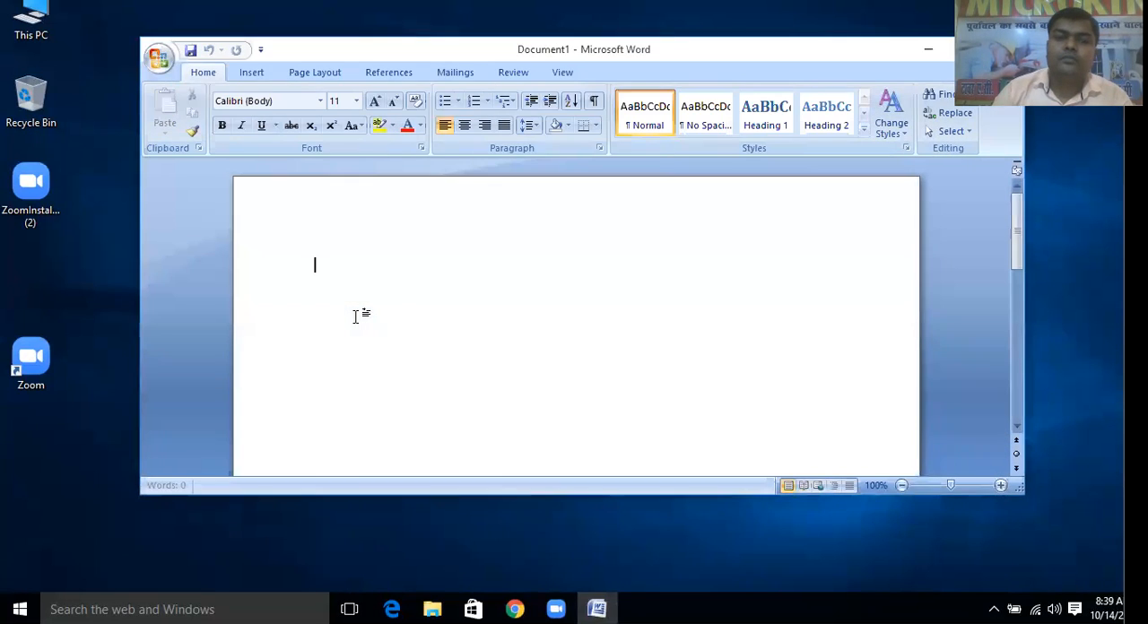
Maximize the Word window, restore it to its smaller size and shift it slightly on the desktop
{"action": "double_click", "coordinate": [618, 46]}
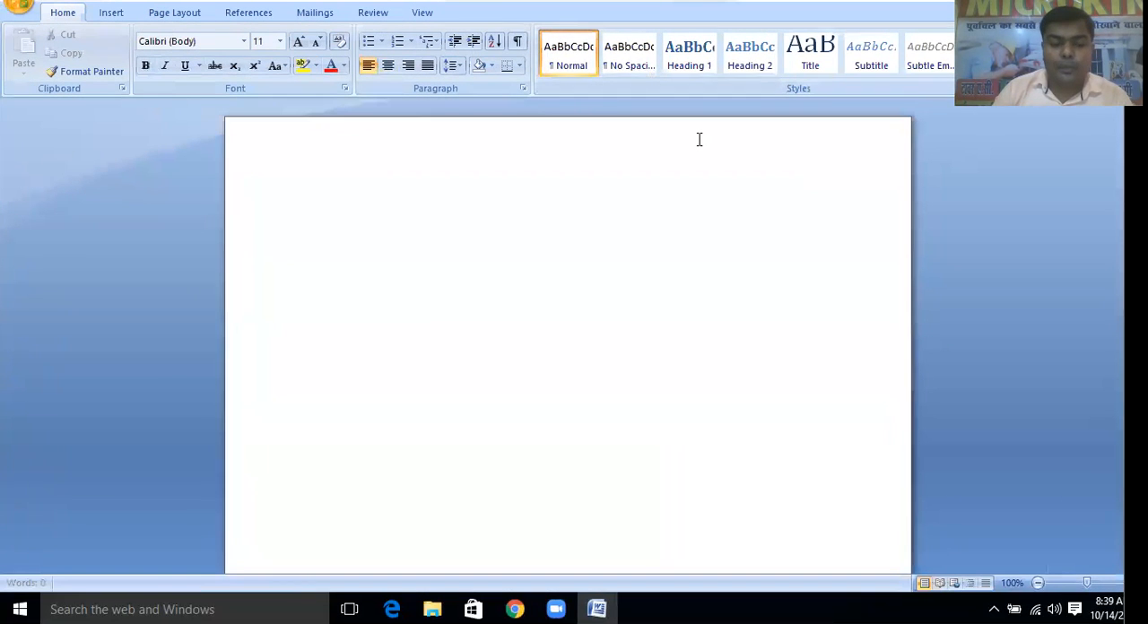
{"action": "key", "text": "alt+space"}
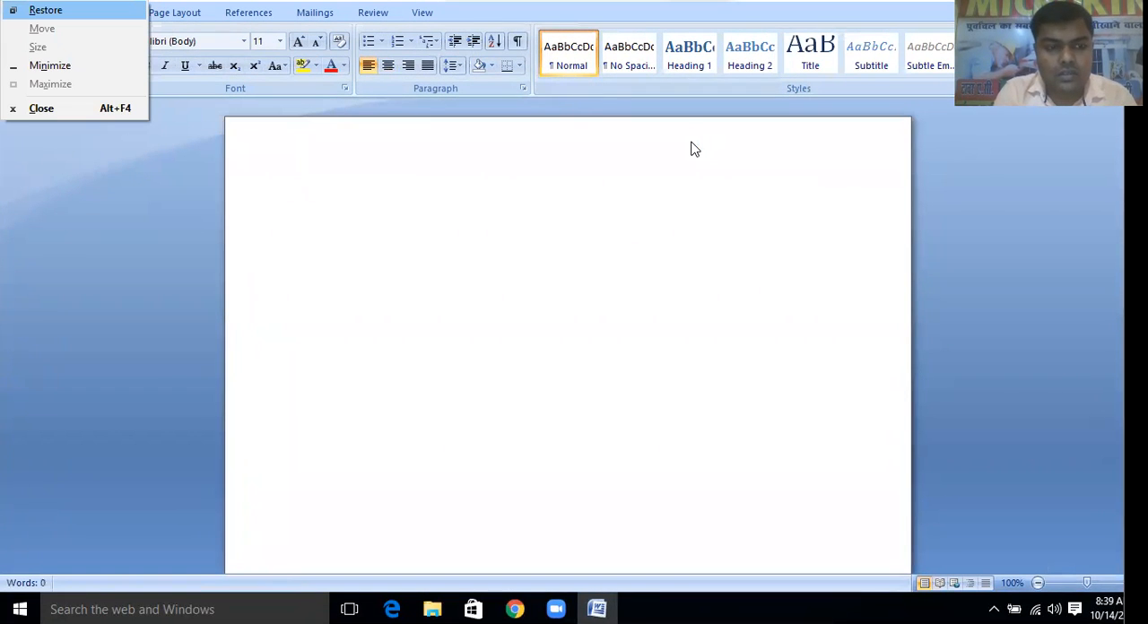
{"action": "key", "text": "Return"}
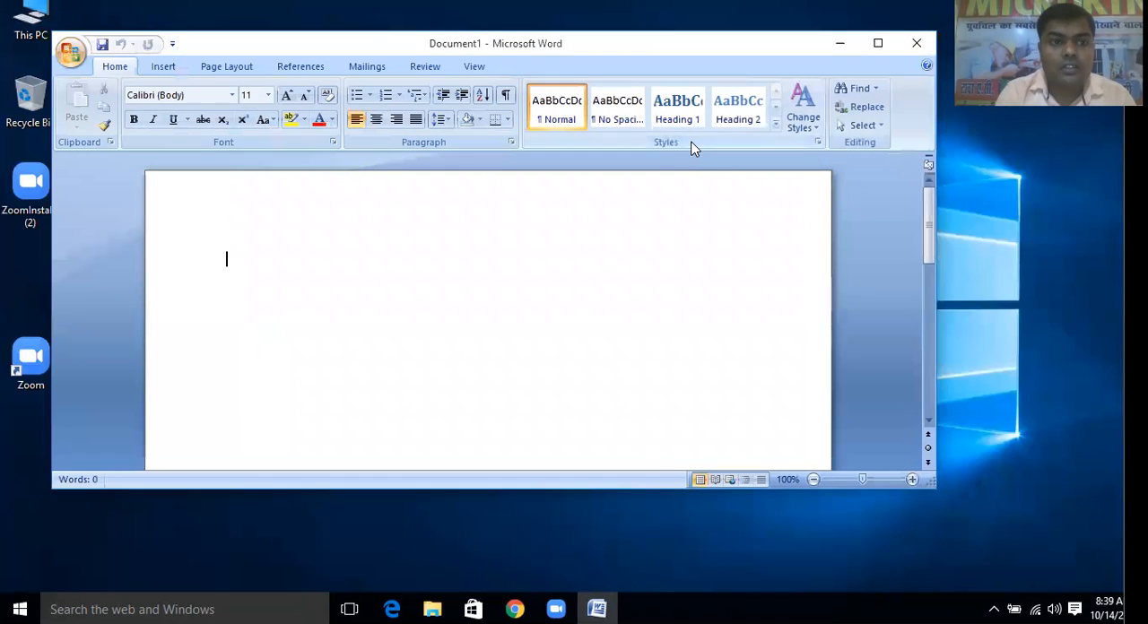
{"action": "left_click_drag", "start_coordinate": [507, 49], "coordinate": [519, 57]}
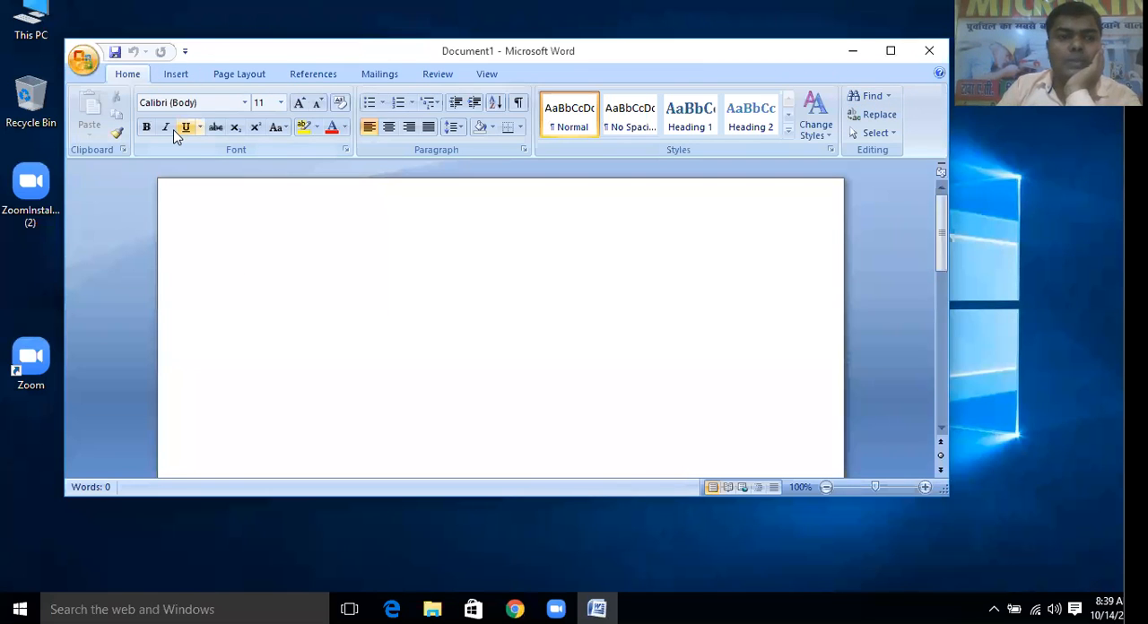
Look through the Insert, Page Layout, References, Mailings, Review and View commands, finishing on the Home commands
{"action": "left_click", "coordinate": [175, 75]}
{"action": "left_click", "coordinate": [245, 76]}
{"action": "left_click", "coordinate": [321, 76]}
{"action": "left_click", "coordinate": [372, 77]}
{"action": "left_click", "coordinate": [438, 75]}
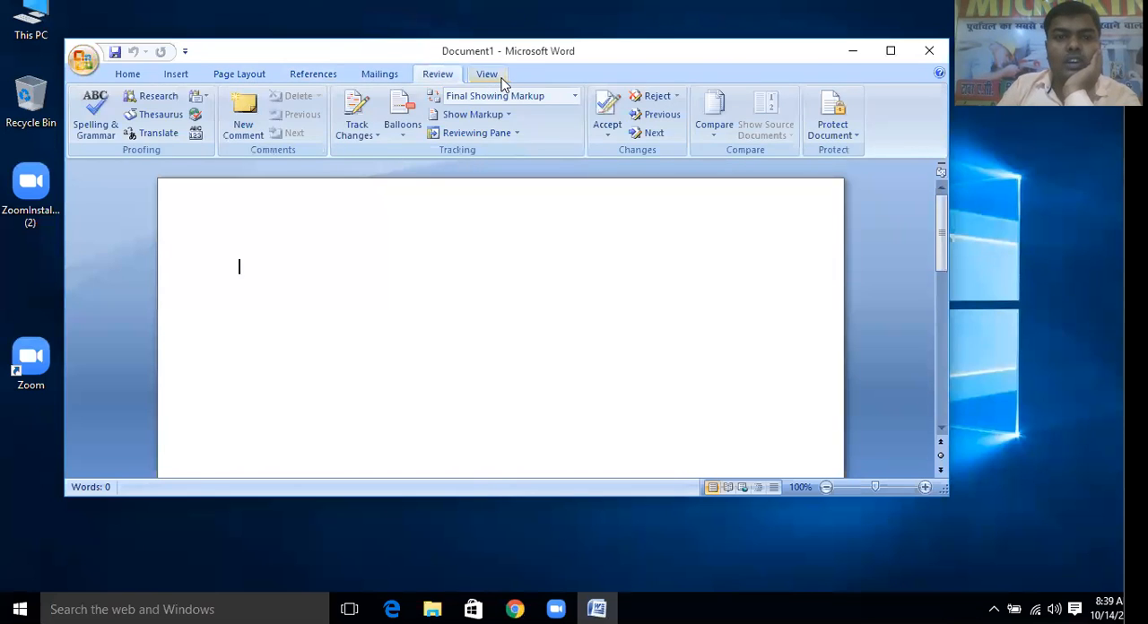
{"action": "left_click", "coordinate": [488, 75]}
{"action": "left_click", "coordinate": [128, 74]}
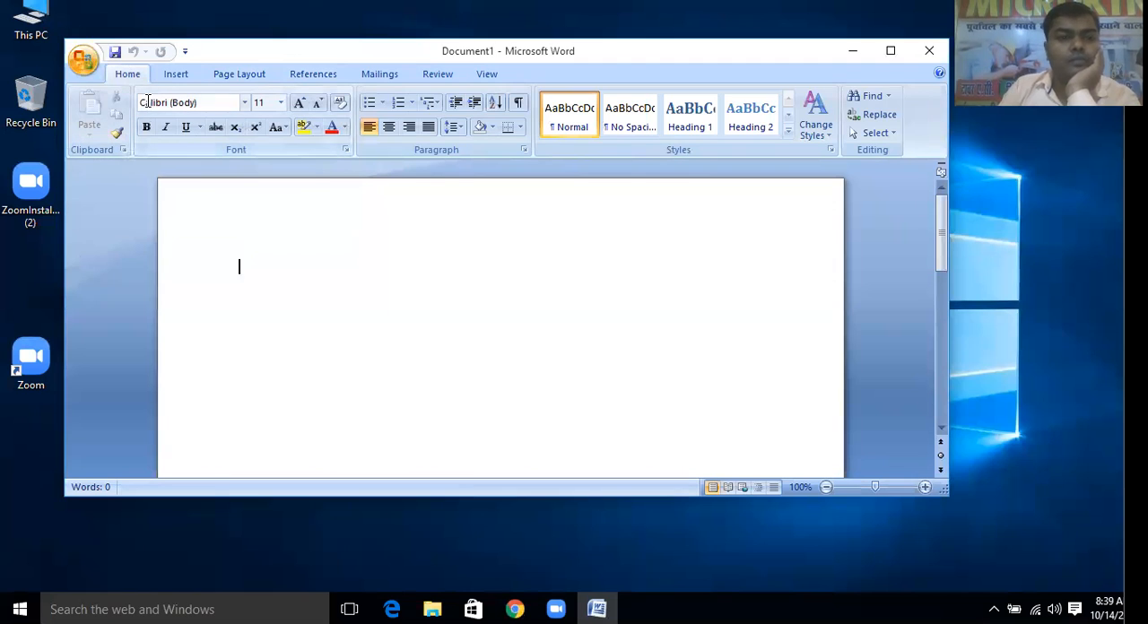
Write the heading "Home tab" in the blank document and format it as 48 pt bold
{"action": "type", "text": "Home"}
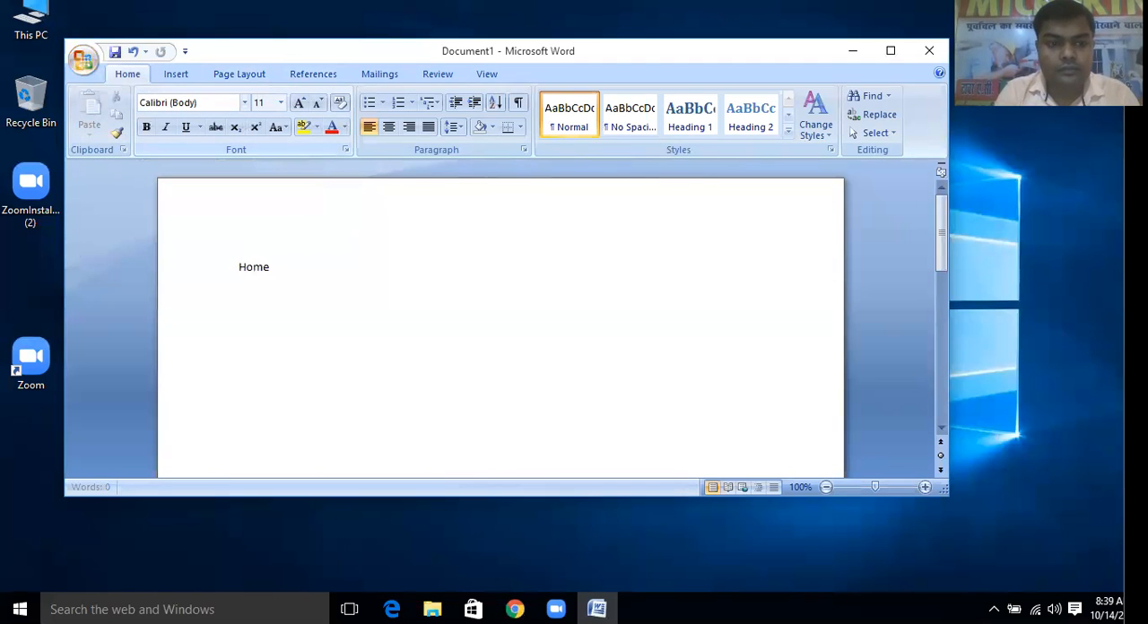
{"action": "type", "text": " tab"}
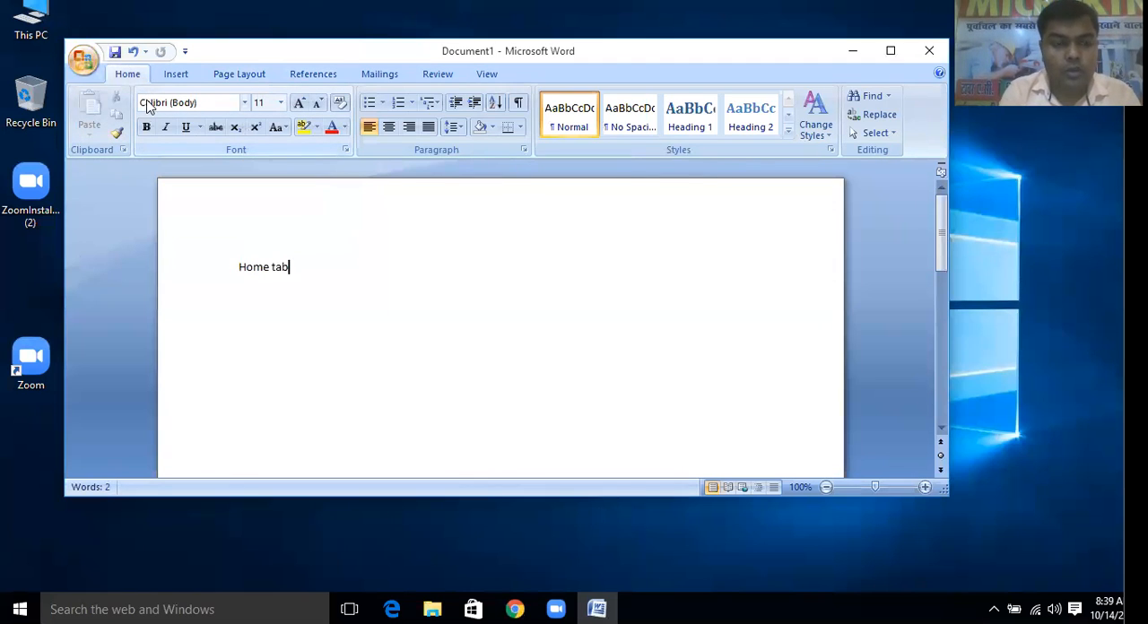
{"action": "key", "text": "ctrl+a"}
{"action": "key", "text": "ctrl+shift+period"}
{"action": "key", "text": "ctrl+shift+period"}
{"action": "key", "text": "ctrl+shift+period"}
{"action": "key", "text": "ctrl+shift+period"}
{"action": "key", "text": "ctrl+shift+period"}
{"action": "key", "text": "ctrl+shift+period"}
{"action": "key", "text": "ctrl+shift+period"}
{"action": "key", "text": "ctrl+shift+period"}
{"action": "key", "text": "ctrl+shift+period"}
{"action": "key", "text": "ctrl+shift+period"}
{"action": "key", "text": "ctrl+shift+period"}
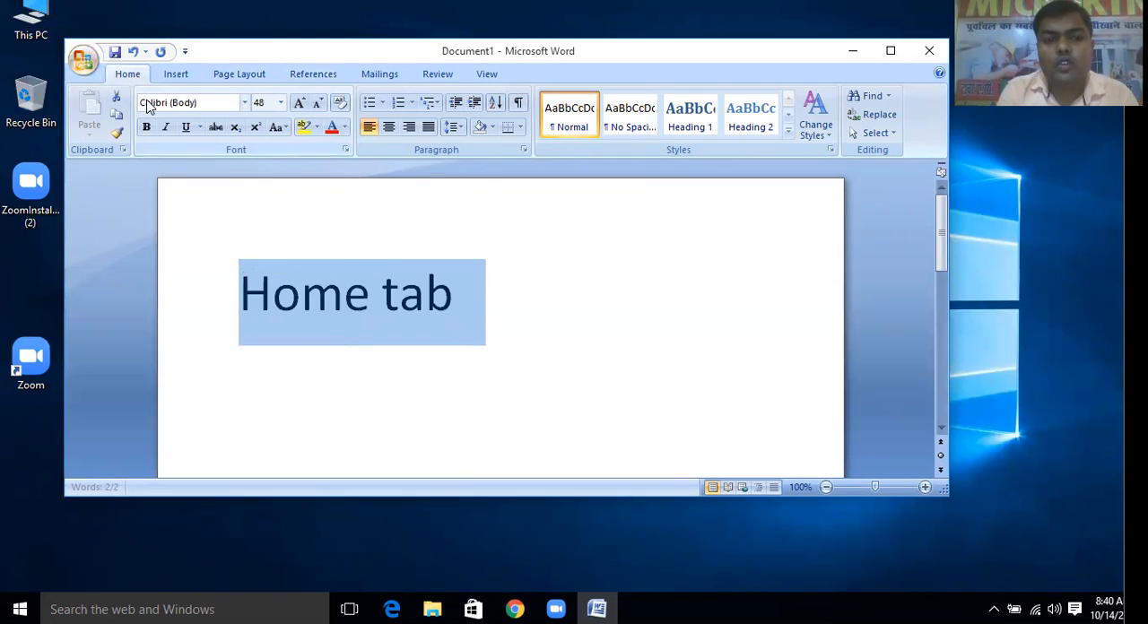
{"action": "key", "text": "ctrl+b"}
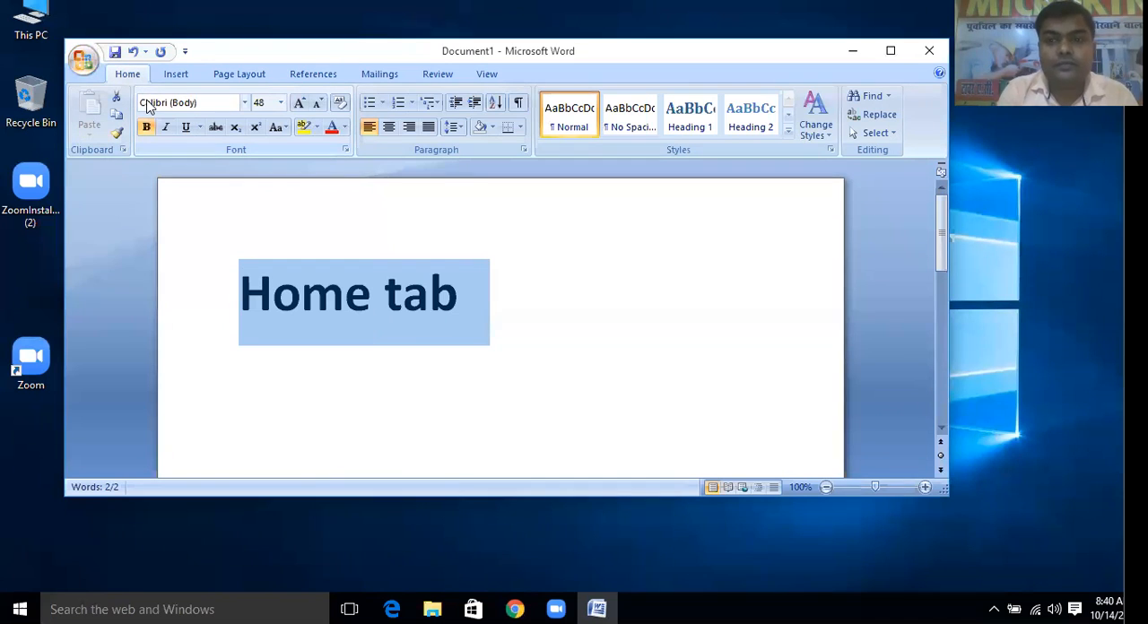
{"action": "left_click", "coordinate": [493, 281]}
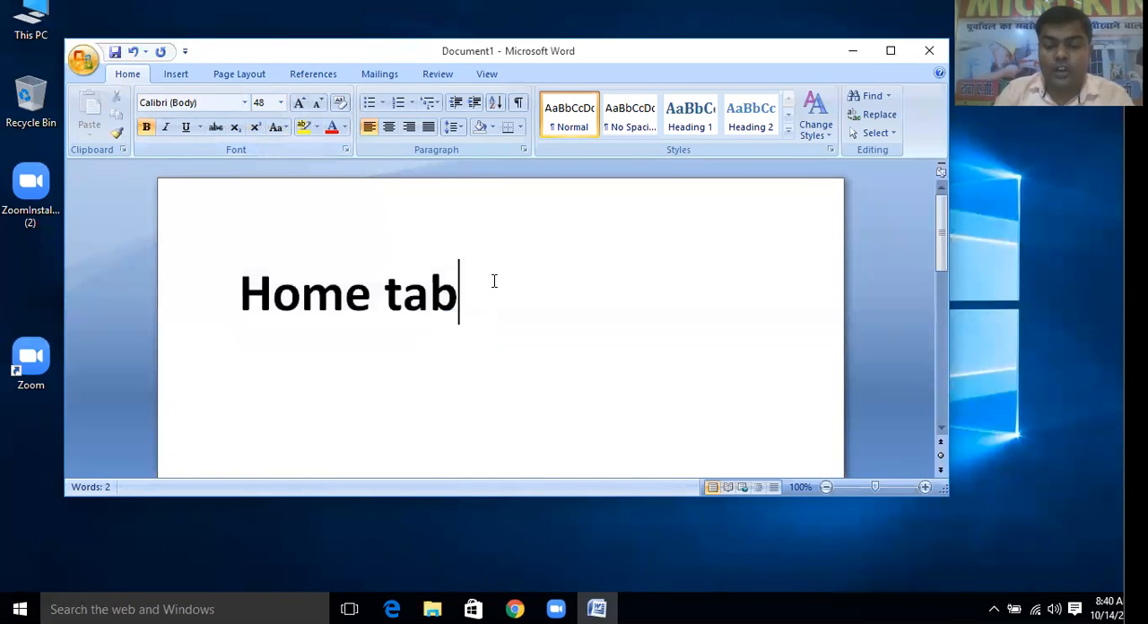
Add a numbered list item "1- clipboard" on the line below the heading
{"action": "key", "text": "Return"}
{"action": "type", "text": "1"}
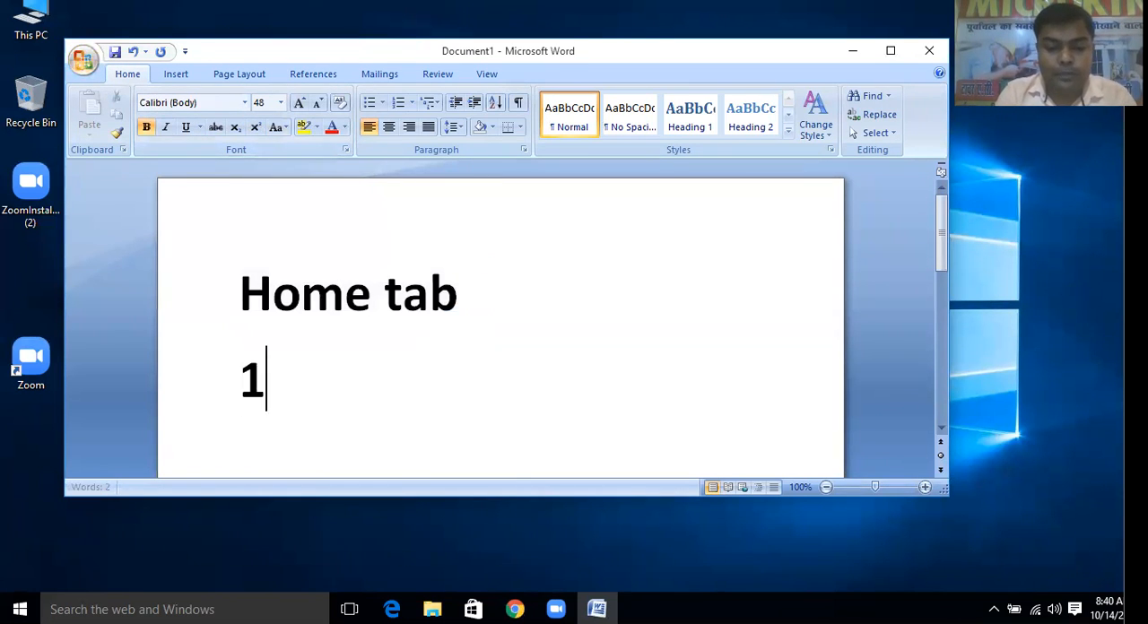
{"action": "type", "text": "-"}
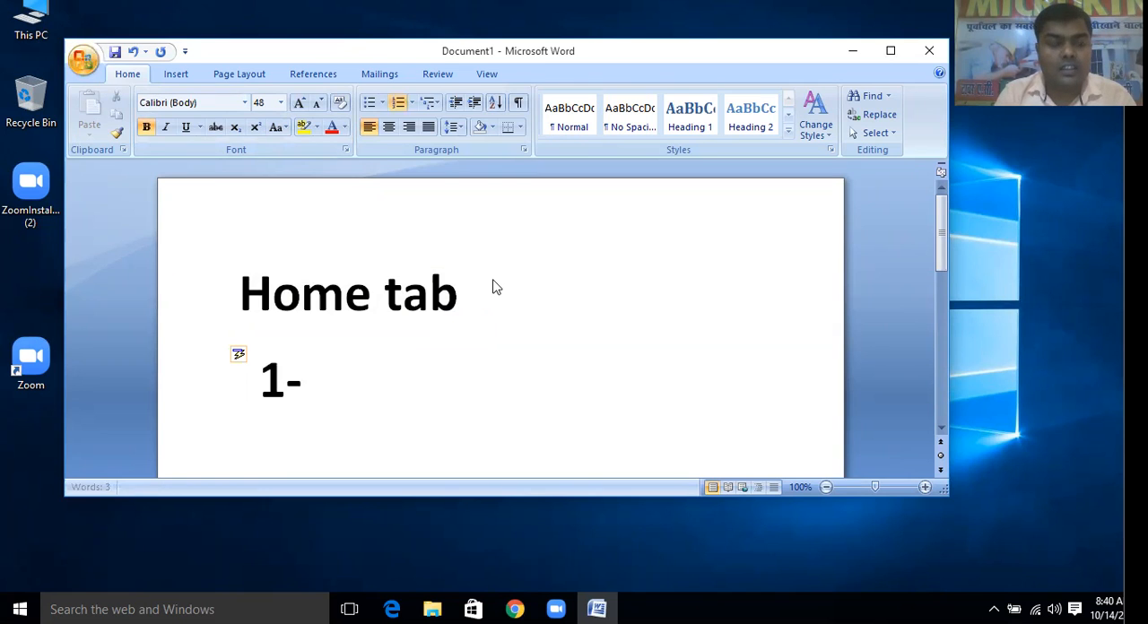
{"action": "type", "text": " clip"}
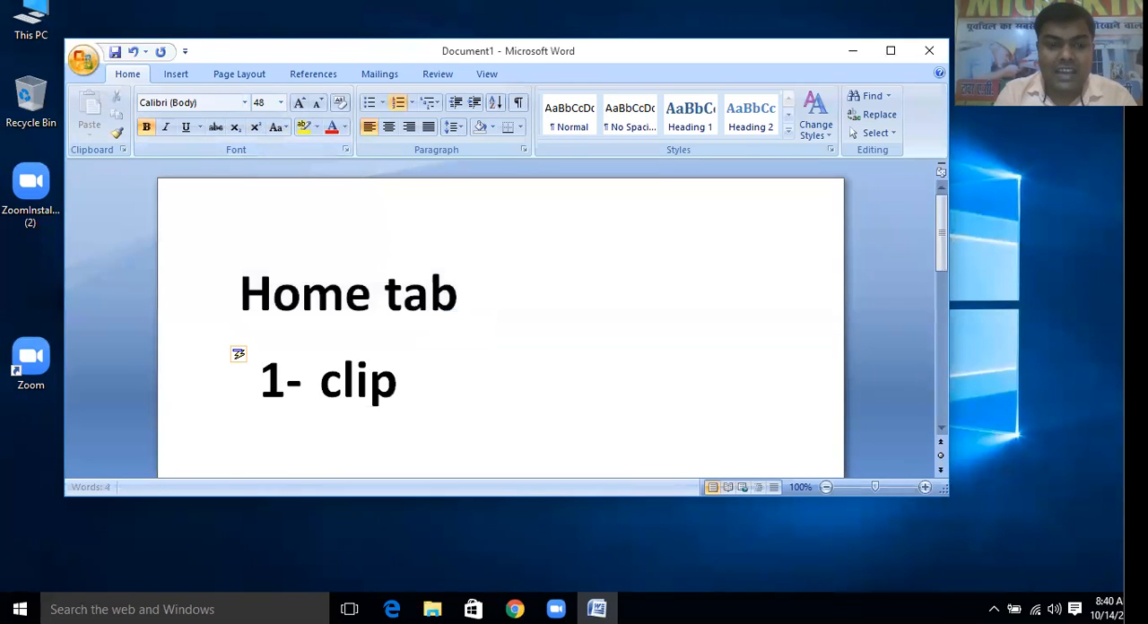
{"action": "type", "text": "board"}
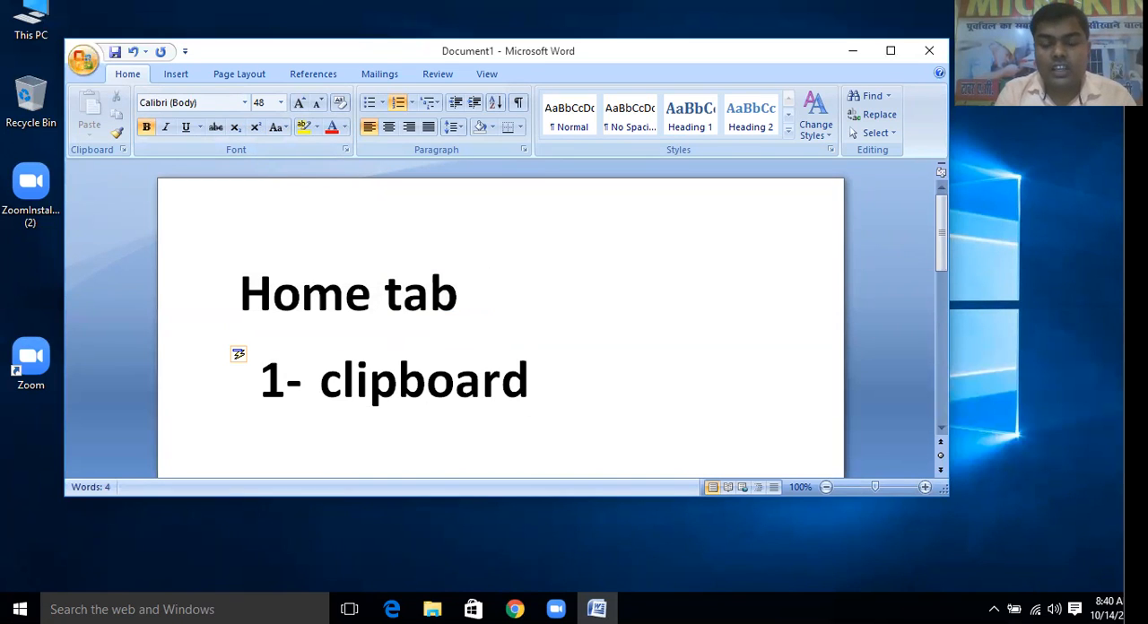
Add an unnumbered, indented line reading "cut copy" beneath the clipboard list item
{"action": "key", "text": "Return"}
{"action": "key", "text": "BackSpace"}
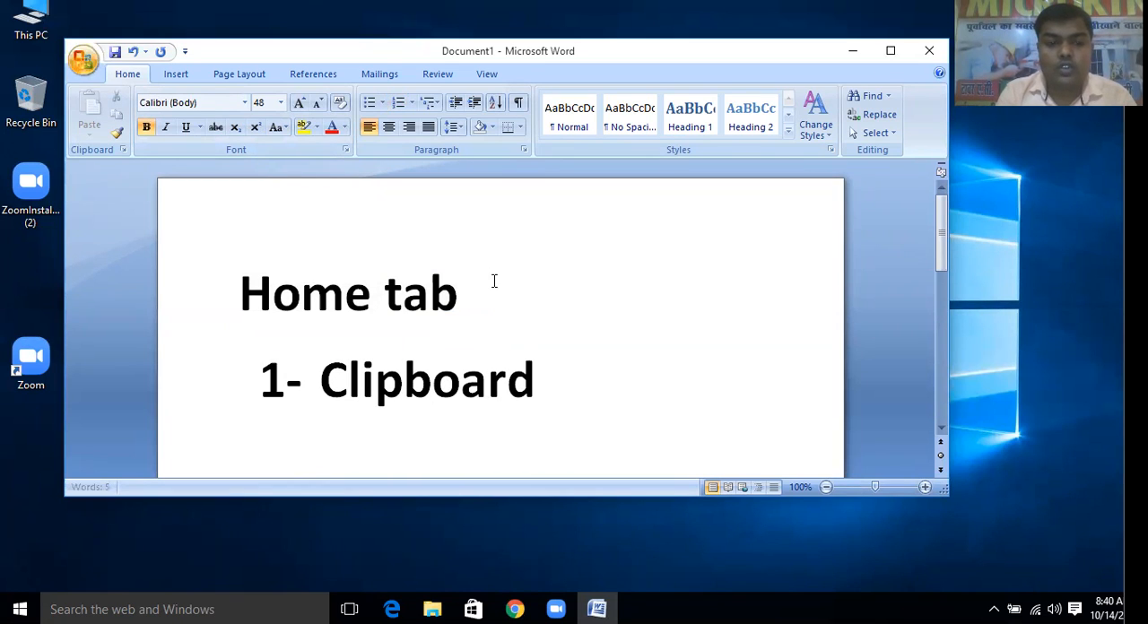
{"action": "type", "text": "cut "}
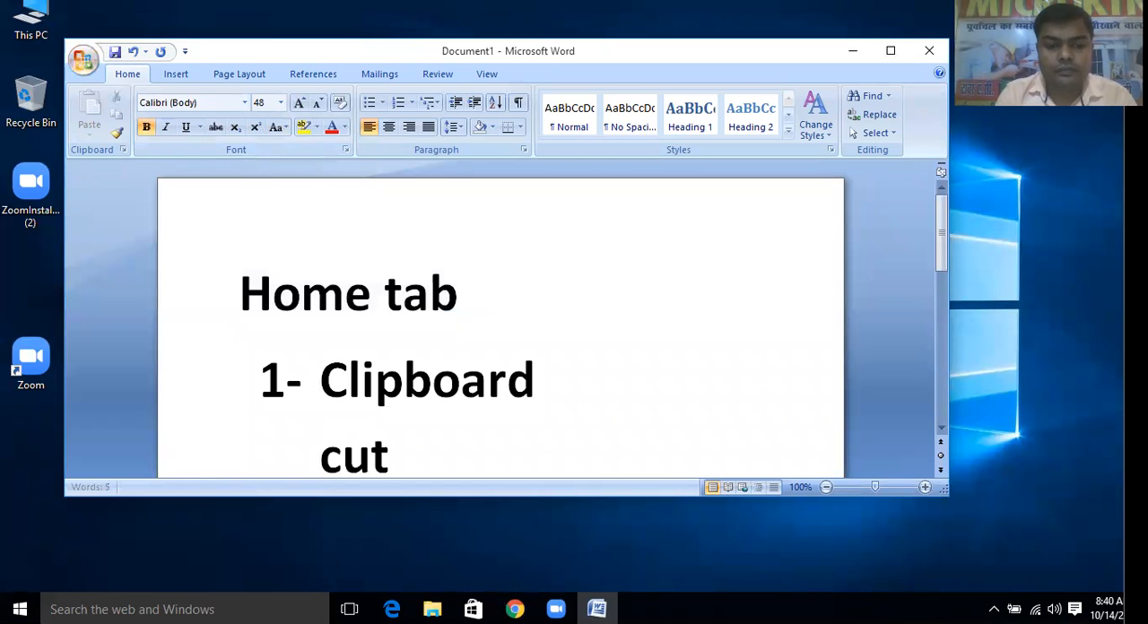
{"action": "type", "text": "copy"}
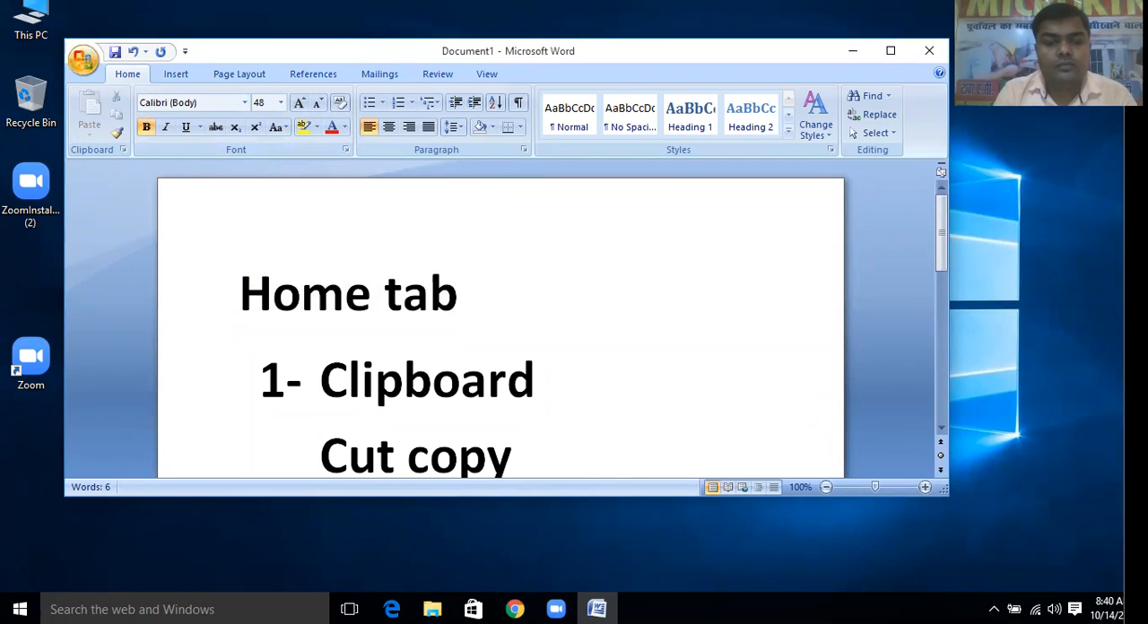
{"action": "key", "text": "Return"}
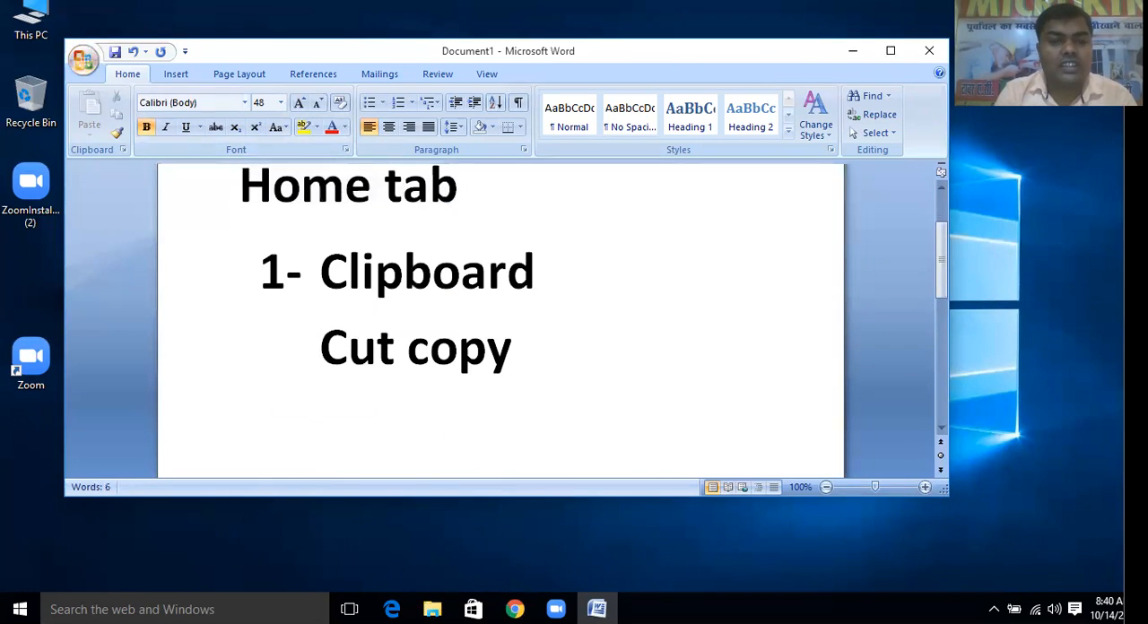
Copy the word "Clipboard" from the numbered item and select the "Cut copy" line below it
{"action": "left_click_drag", "start_coordinate": [577, 267], "coordinate": [321, 261]}
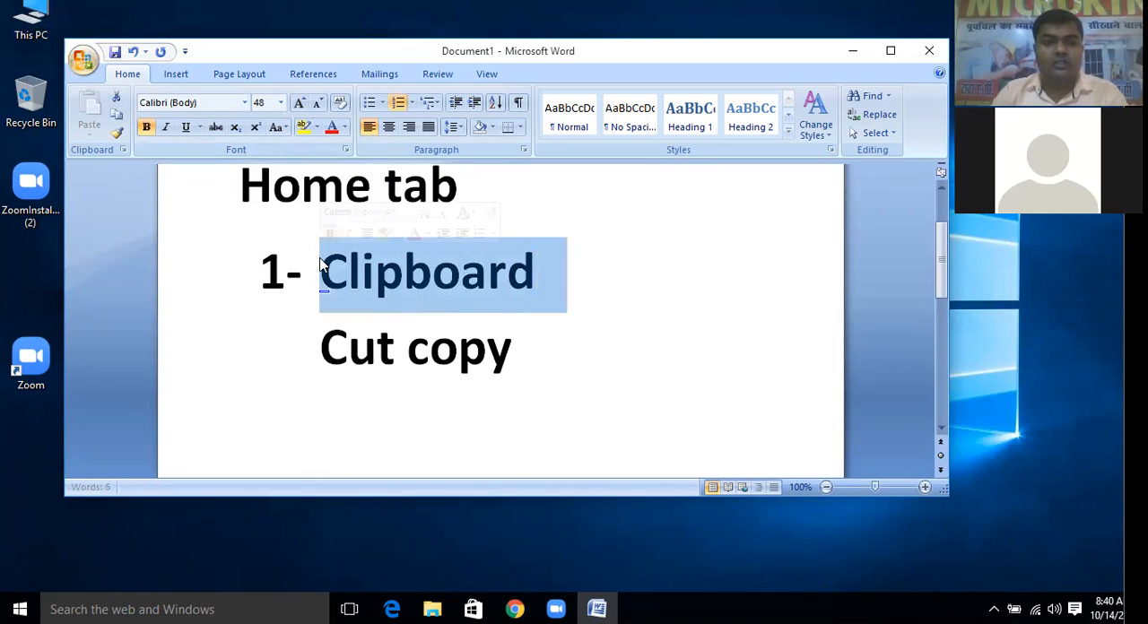
{"action": "key", "text": "ctrl+c"}
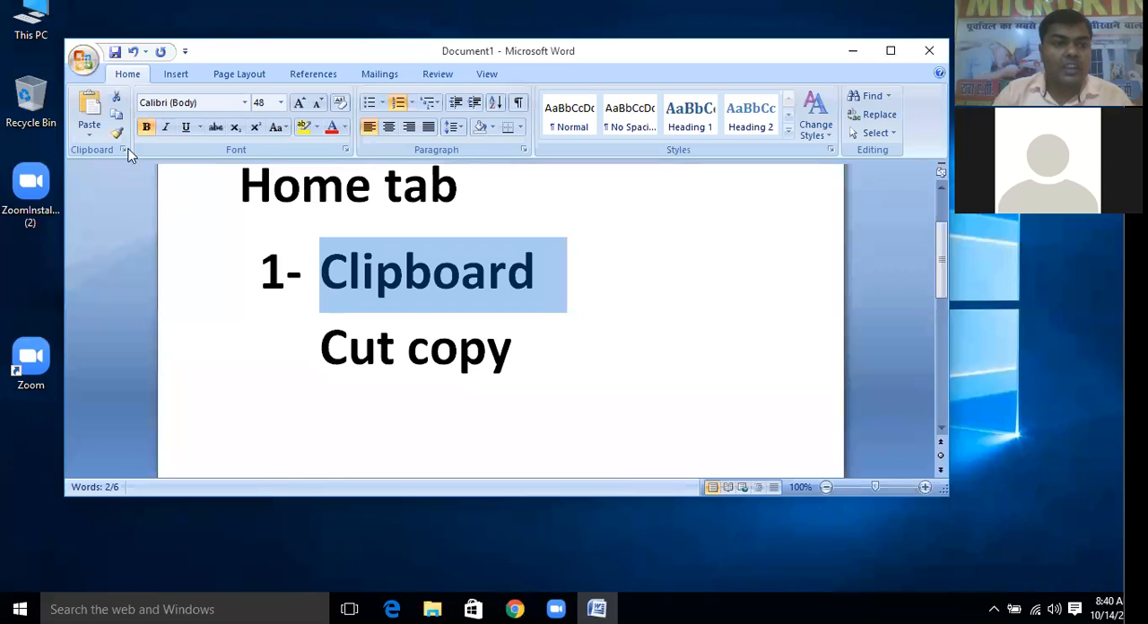
{"action": "left_click", "coordinate": [530, 334]}
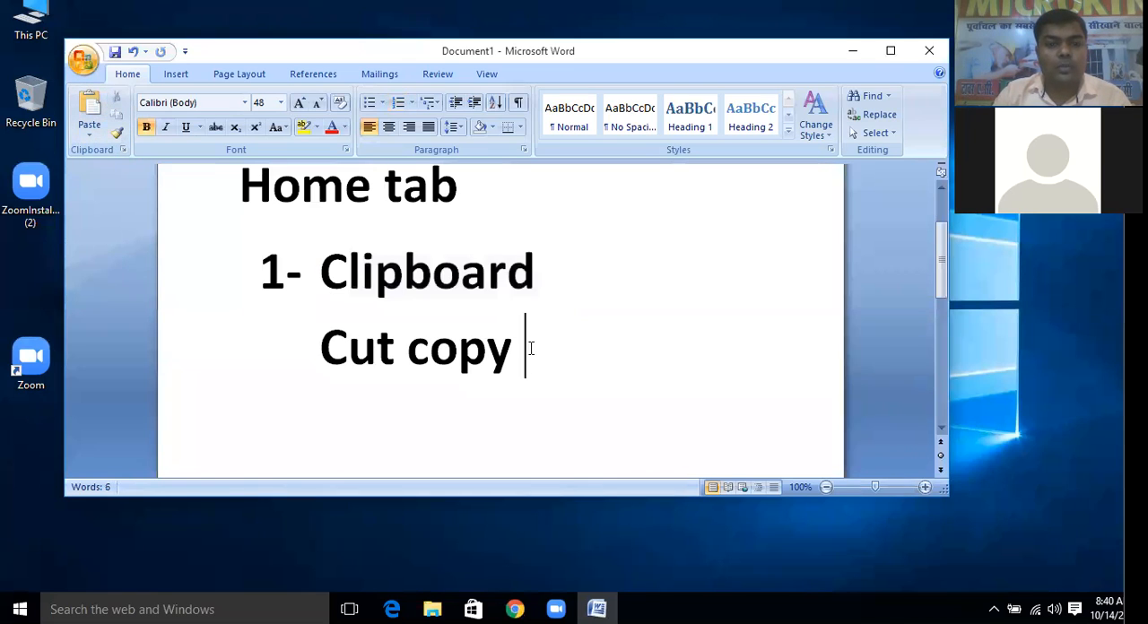
{"action": "left_click_drag", "start_coordinate": [530, 335], "coordinate": [303, 333]}
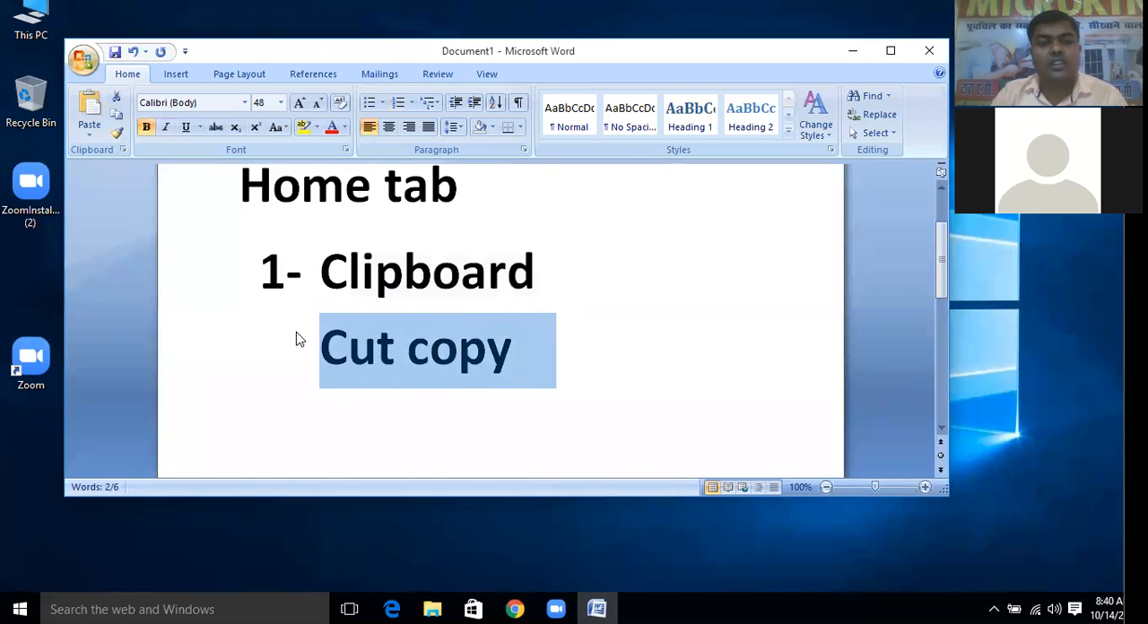
Copy the heading "Home tab" and display the Office Clipboard
{"action": "left_click", "coordinate": [406, 224]}
{"action": "left_click_drag", "start_coordinate": [465, 188], "coordinate": [232, 186]}
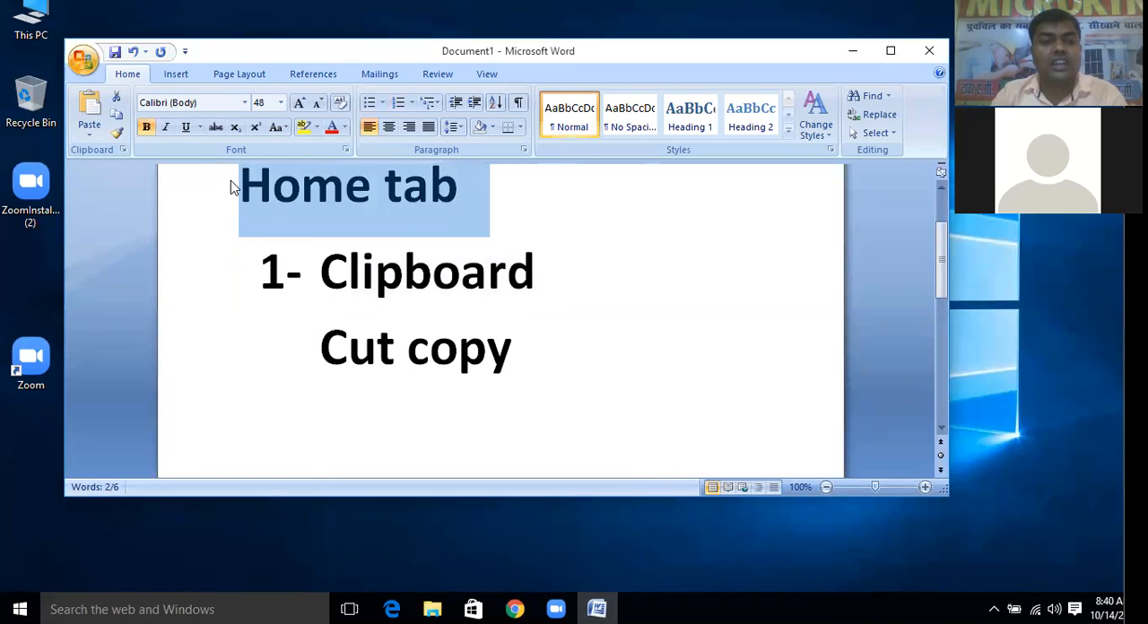
{"action": "left_click", "coordinate": [125, 150]}
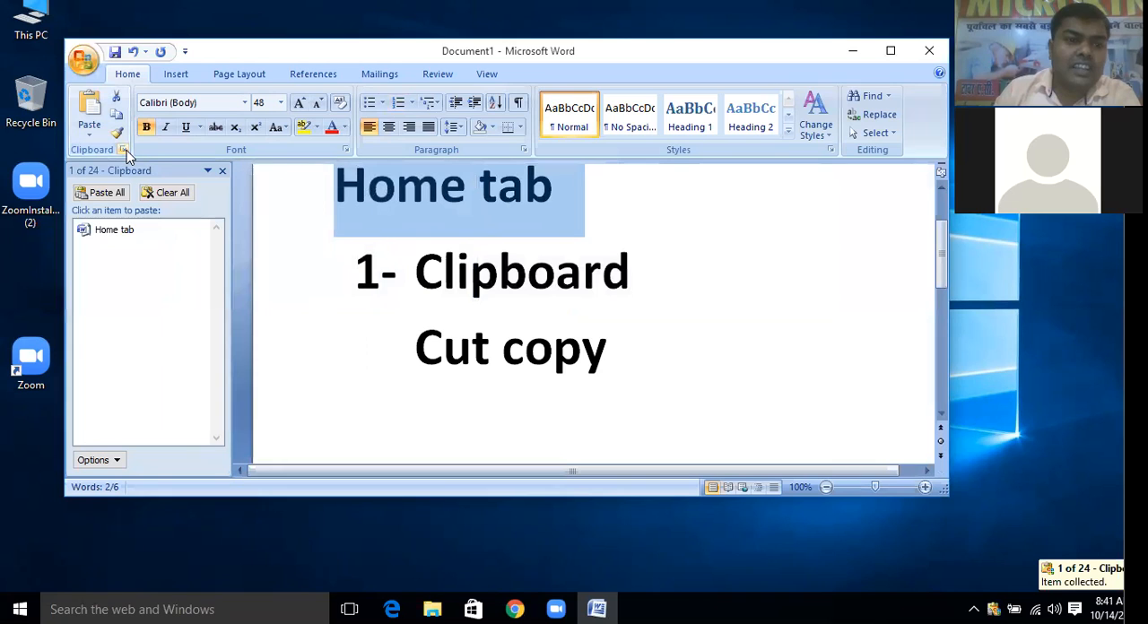
Copy the numbered item "Clipboard" so it is collected on the Office Clipboard
{"action": "left_click", "coordinate": [442, 269]}
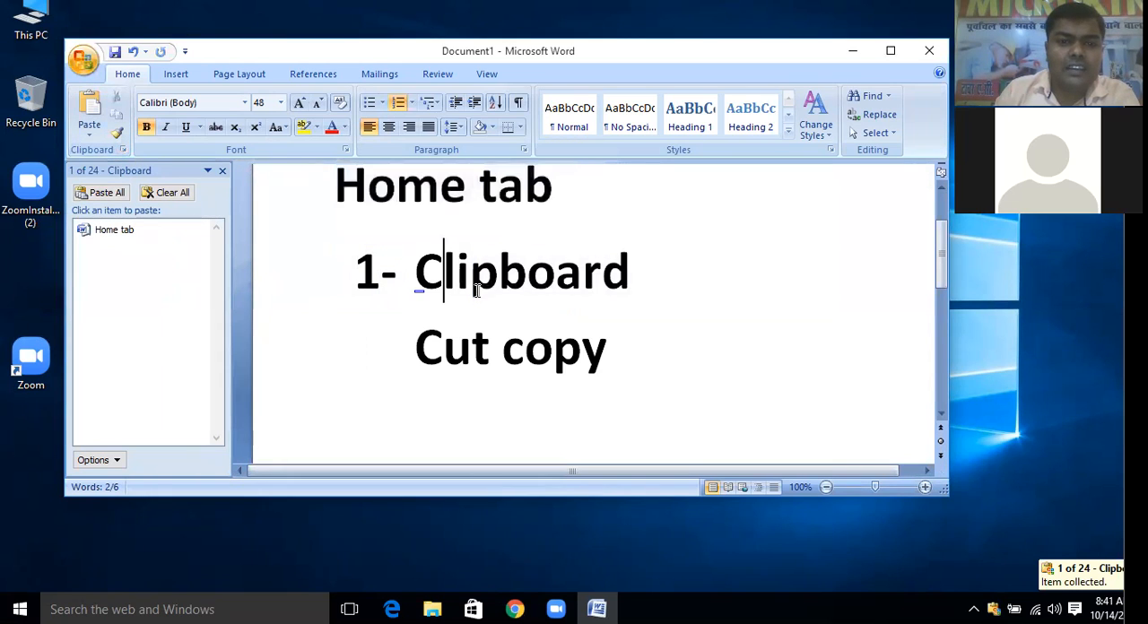
{"action": "left_click_drag", "start_coordinate": [661, 284], "coordinate": [409, 290]}
{"action": "left_click", "coordinate": [419, 297]}
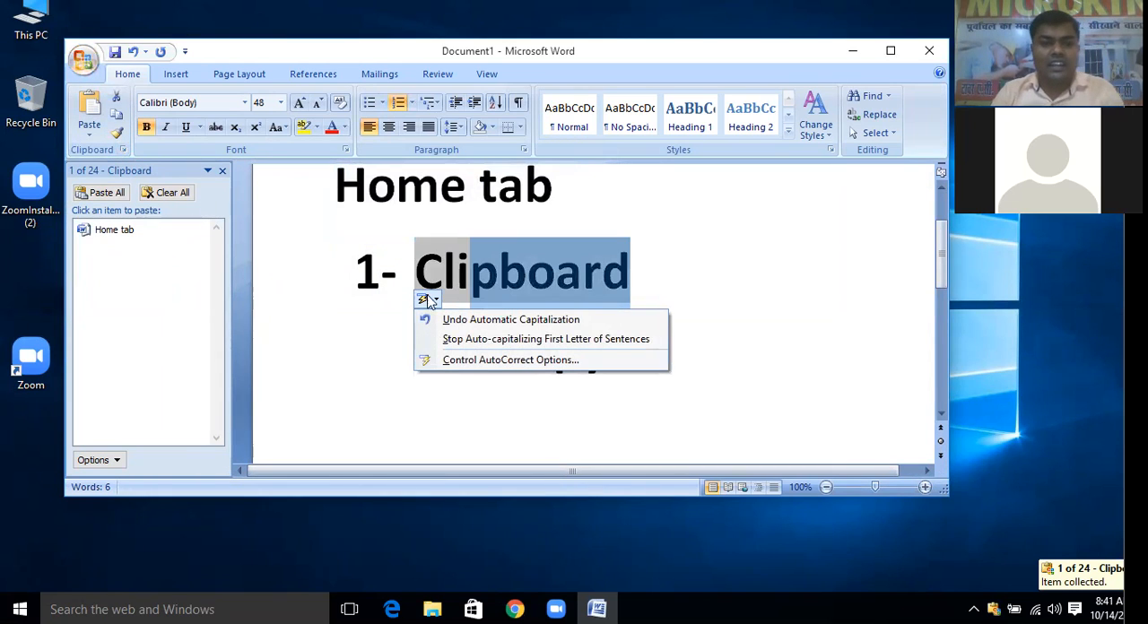
{"action": "left_click", "coordinate": [648, 269]}
{"action": "left_click_drag", "start_coordinate": [649, 269], "coordinate": [404, 266]}
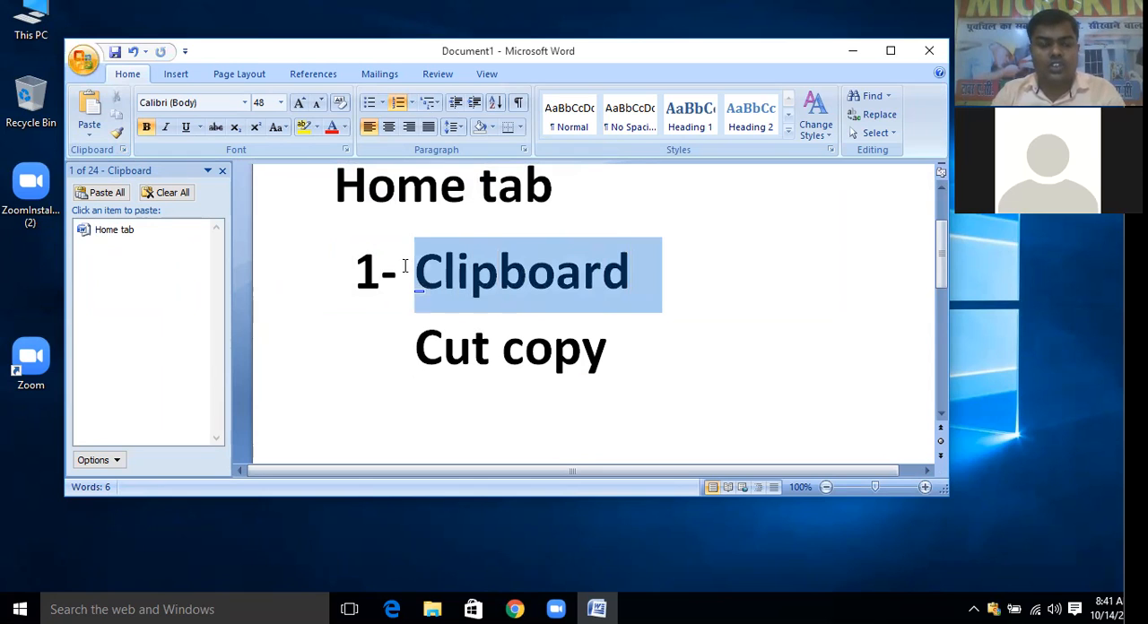
{"action": "key", "text": "ctrl+c"}
Copy only the word "copy" from the last line to the Office Clipboard and clear the selection
{"action": "left_click", "coordinate": [610, 355]}
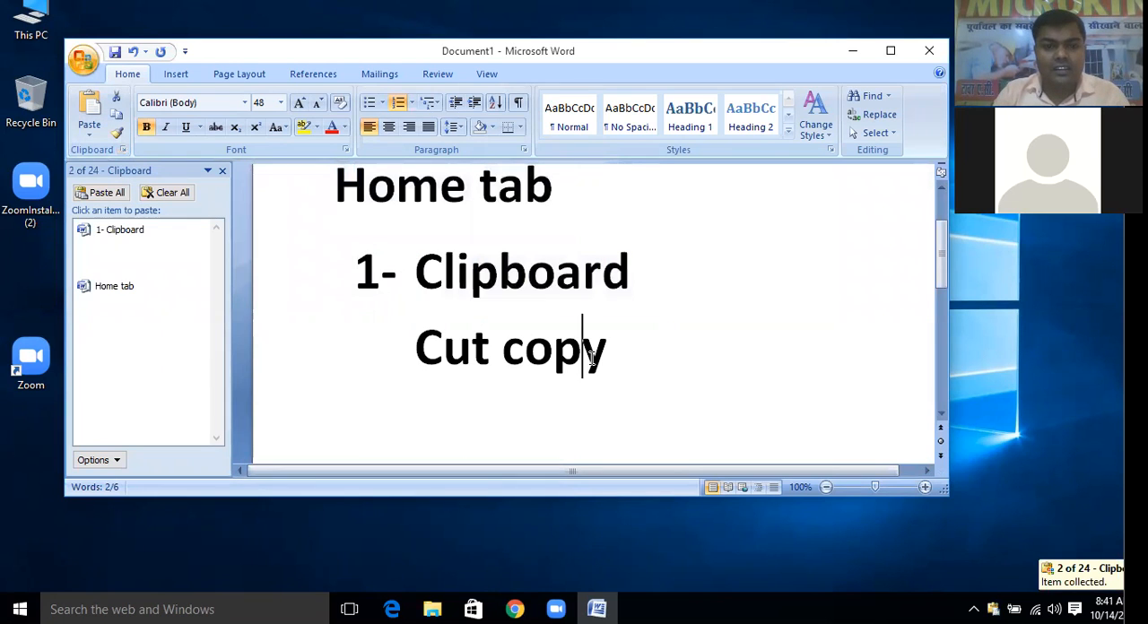
{"action": "left_click_drag", "start_coordinate": [610, 354], "coordinate": [502, 352]}
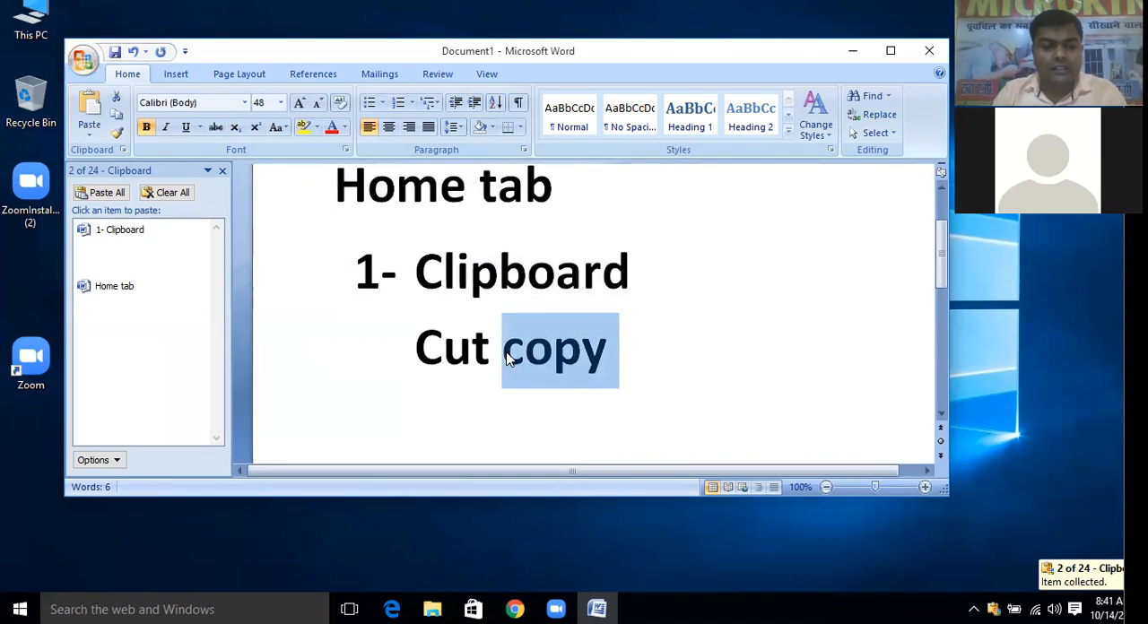
{"action": "key", "text": "ctrl+c"}
{"action": "left_click", "coordinate": [504, 357]}
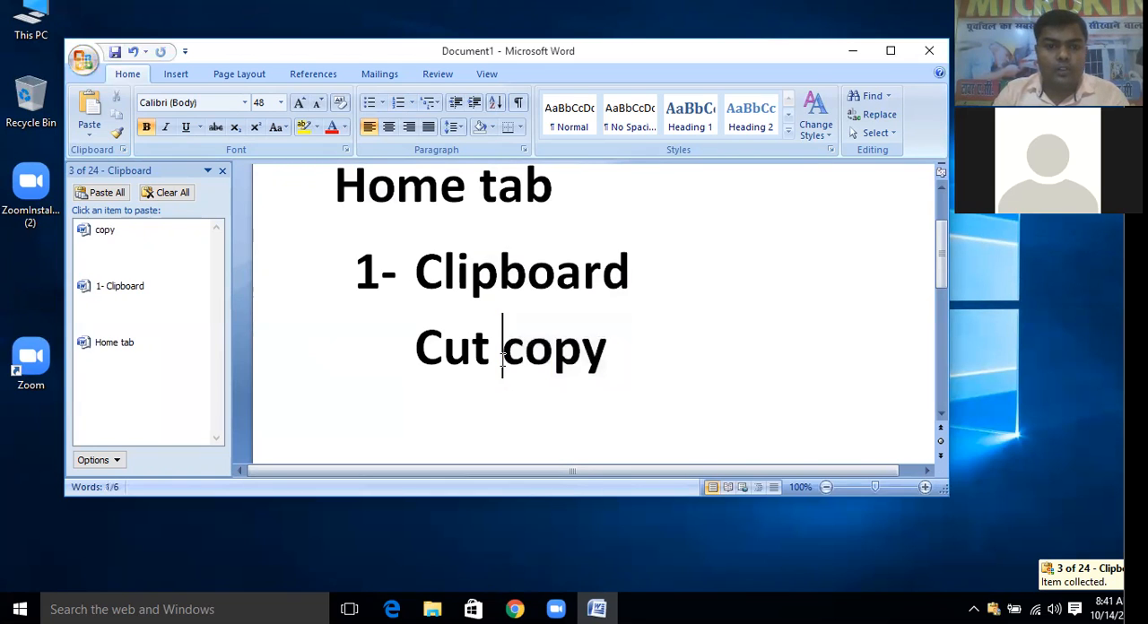
{"action": "left_click", "coordinate": [415, 349]}
{"action": "left_click", "coordinate": [557, 243]}
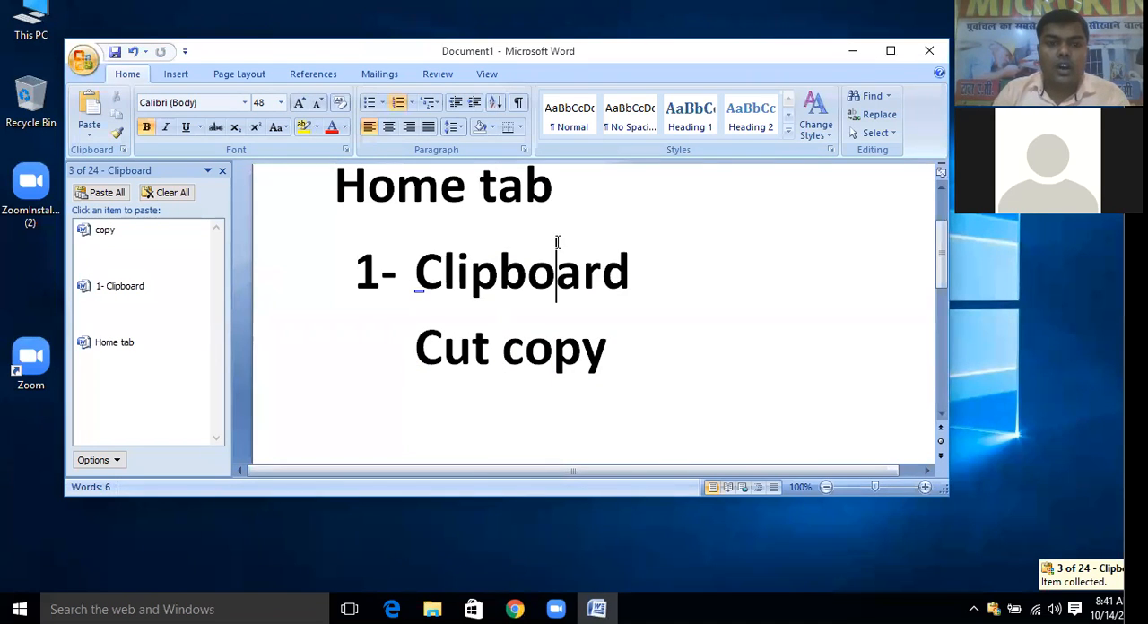
Add a blank line below the "Home tab" heading and paste the collected items "1- Clipboard" and "Home tab" there from the Office Clipboard
{"action": "left_click", "coordinate": [561, 205]}
{"action": "key", "text": "Return"}
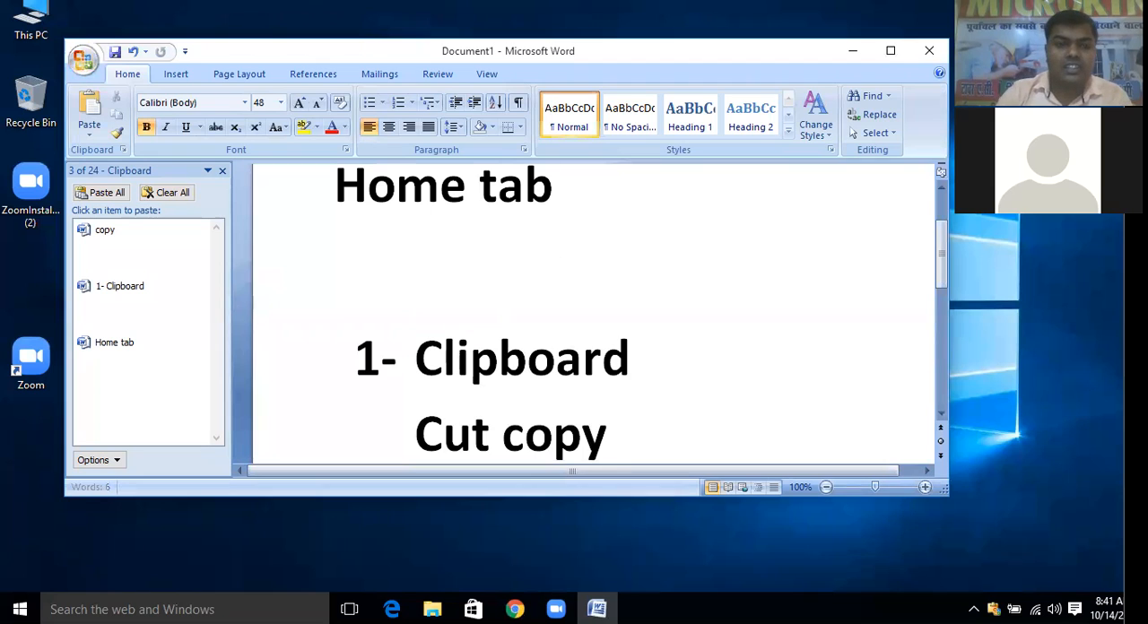
{"action": "left_click", "coordinate": [141, 292]}
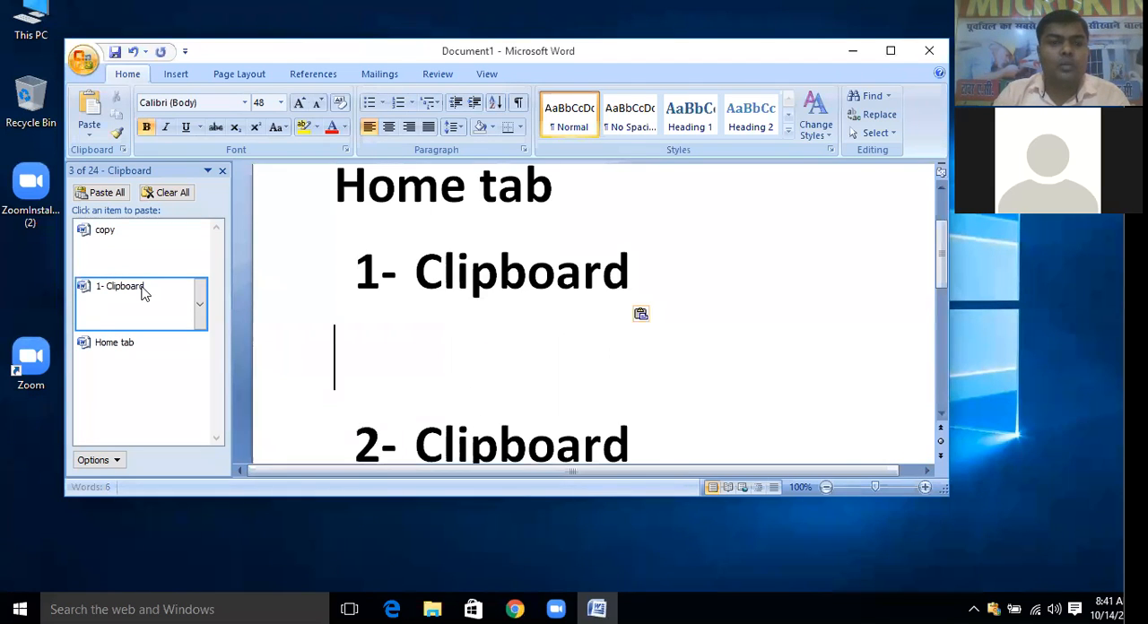
{"action": "left_click", "coordinate": [138, 345]}
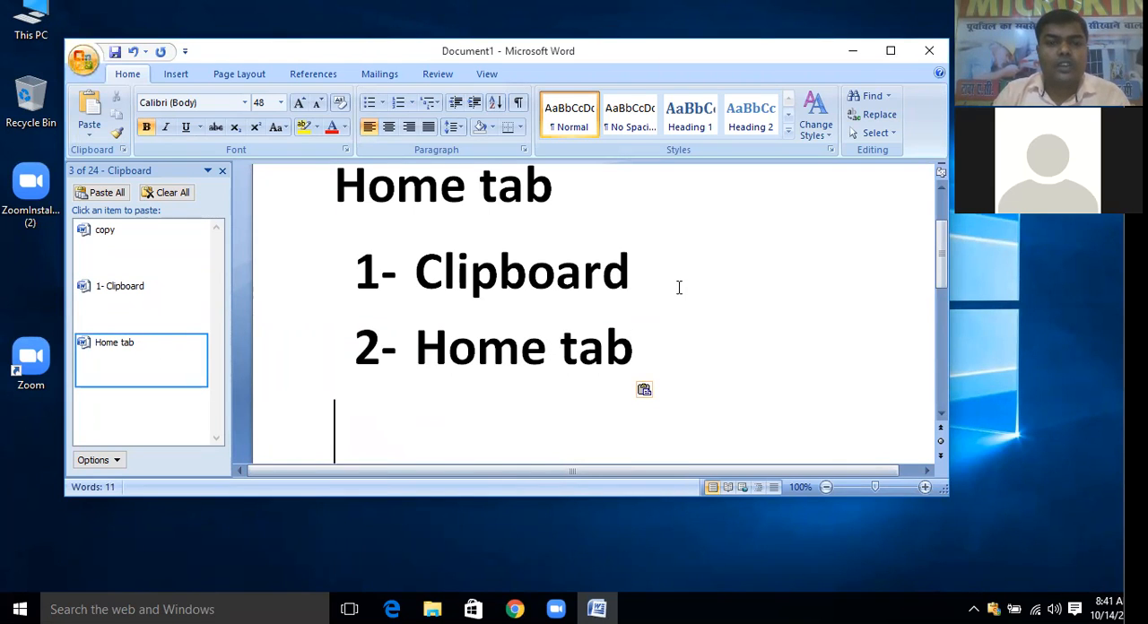
Copy the heading "Home tab" and paste the copy right after it on the same line
{"action": "scroll", "coordinate": [679, 287], "scroll_direction": "up", "scroll_amount": 2}
{"action": "left_click", "coordinate": [331, 289]}
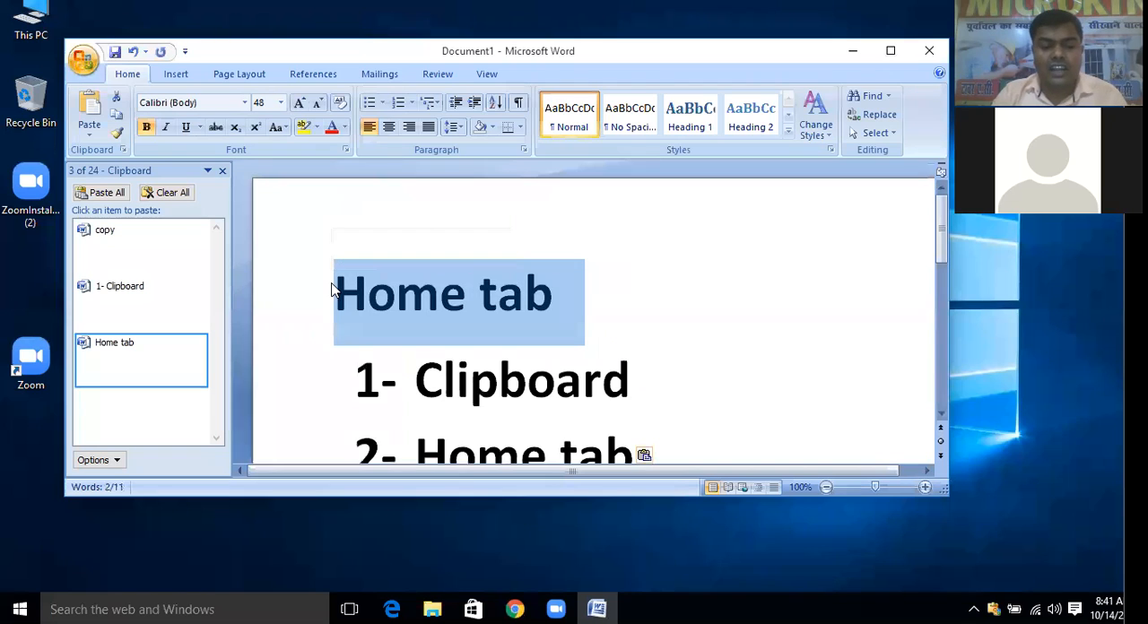
{"action": "key", "text": "ctrl+c"}
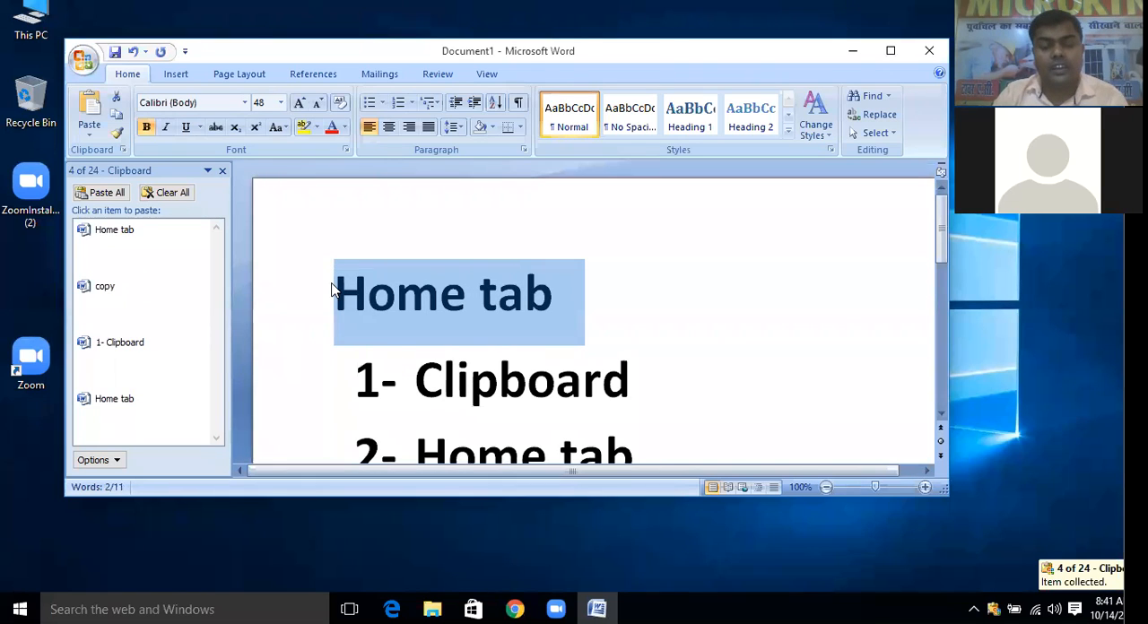
{"action": "left_click", "coordinate": [612, 305]}
{"action": "key", "text": "ctrl+v"}
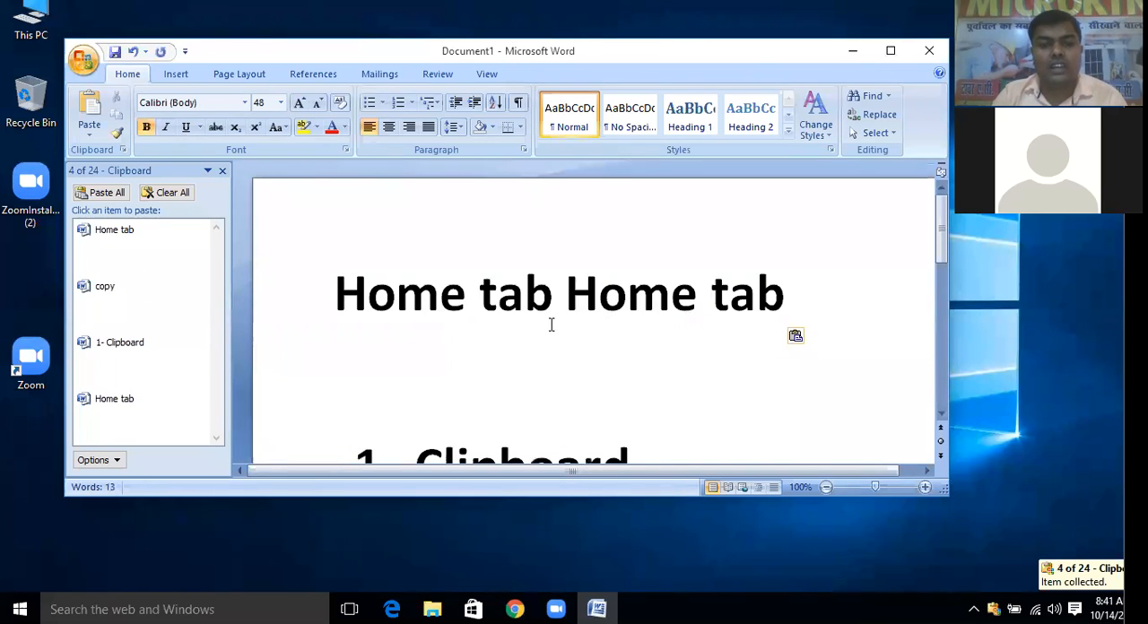
Cut the first "Home tab" from the heading line and paste it at the end of numbered item 2
{"action": "left_click_drag", "start_coordinate": [557, 306], "coordinate": [341, 310]}
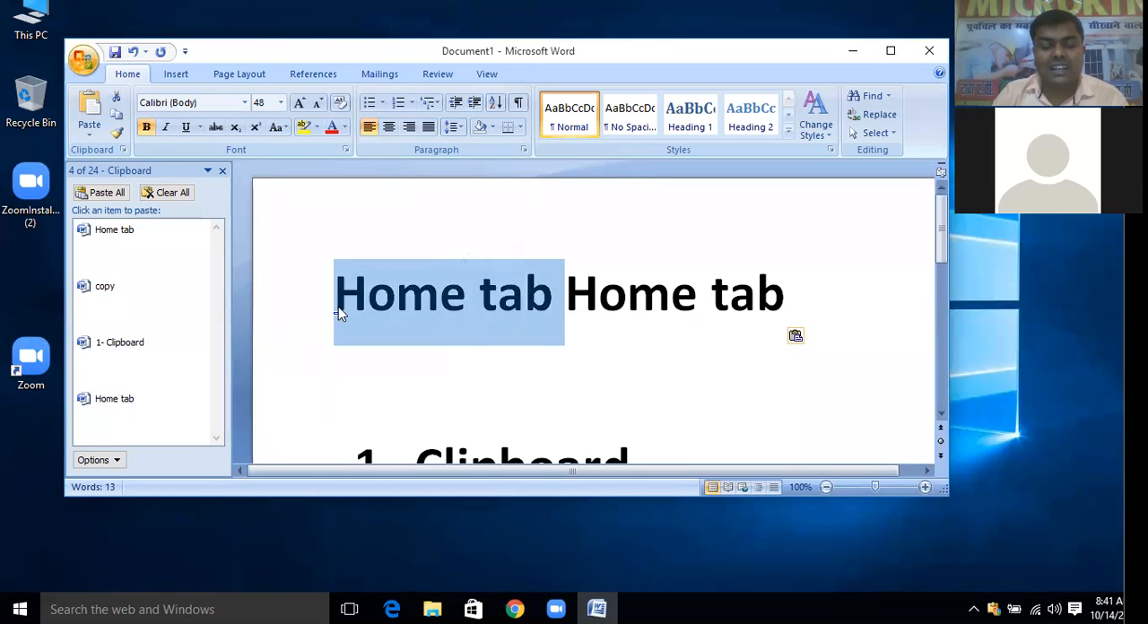
{"action": "key", "text": "Delete"}
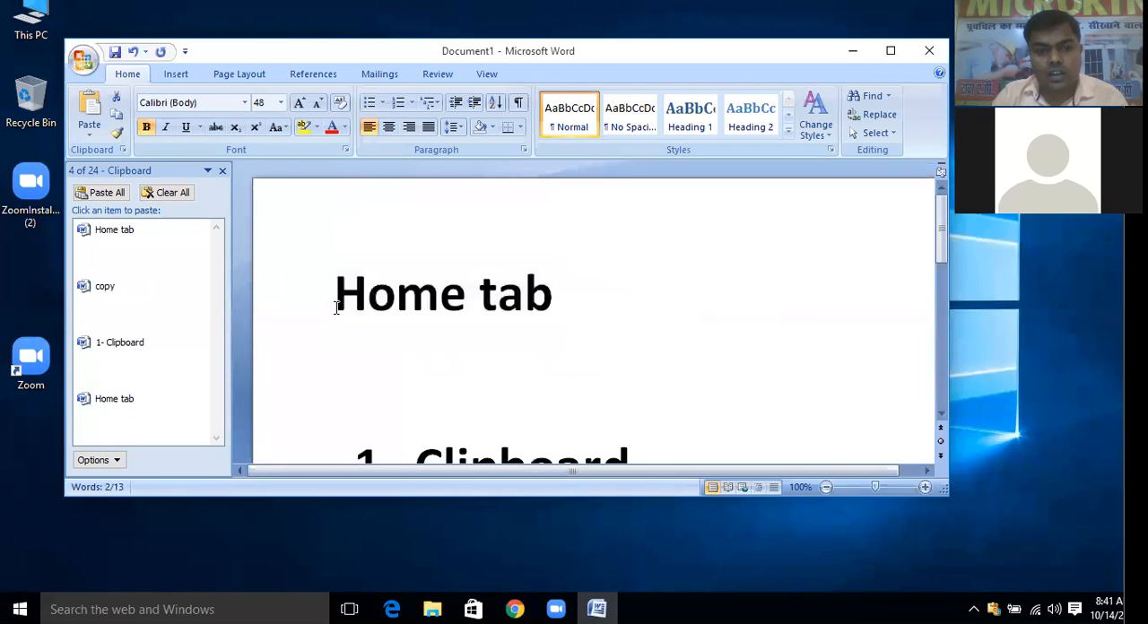
{"action": "key", "text": "ctrl+x"}
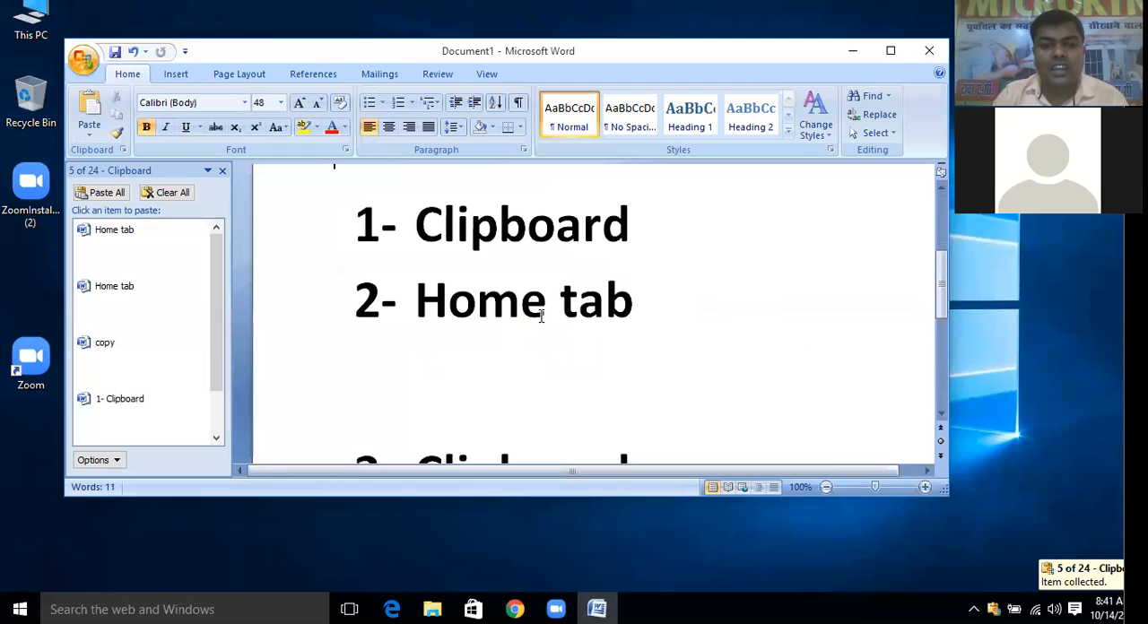
{"action": "left_click", "coordinate": [658, 304]}
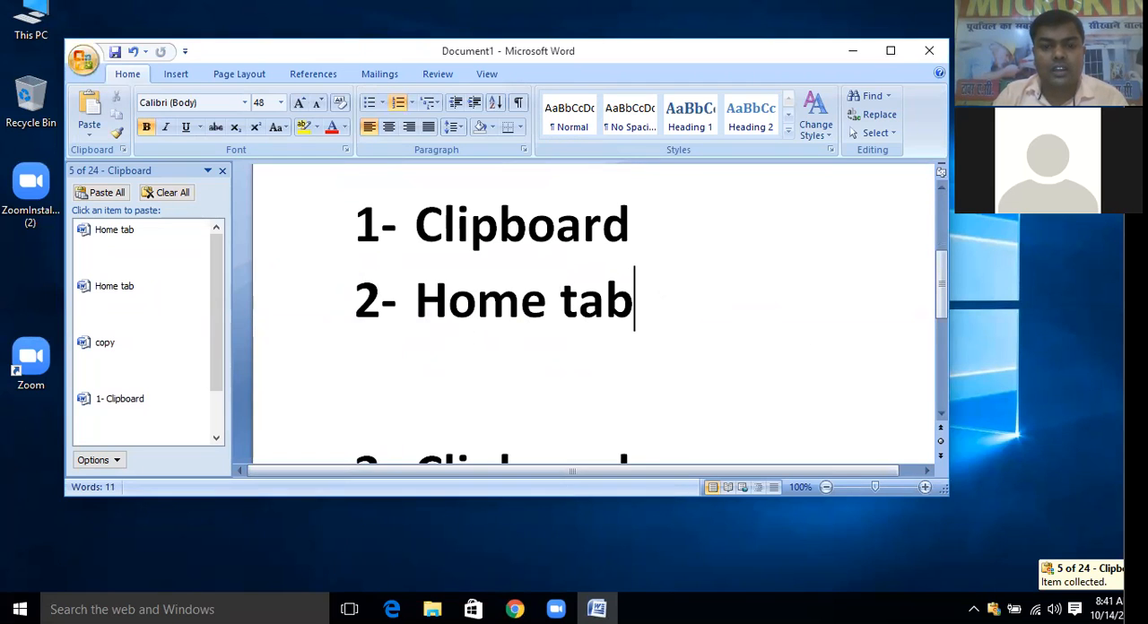
{"action": "key", "text": "ctrl+v"}
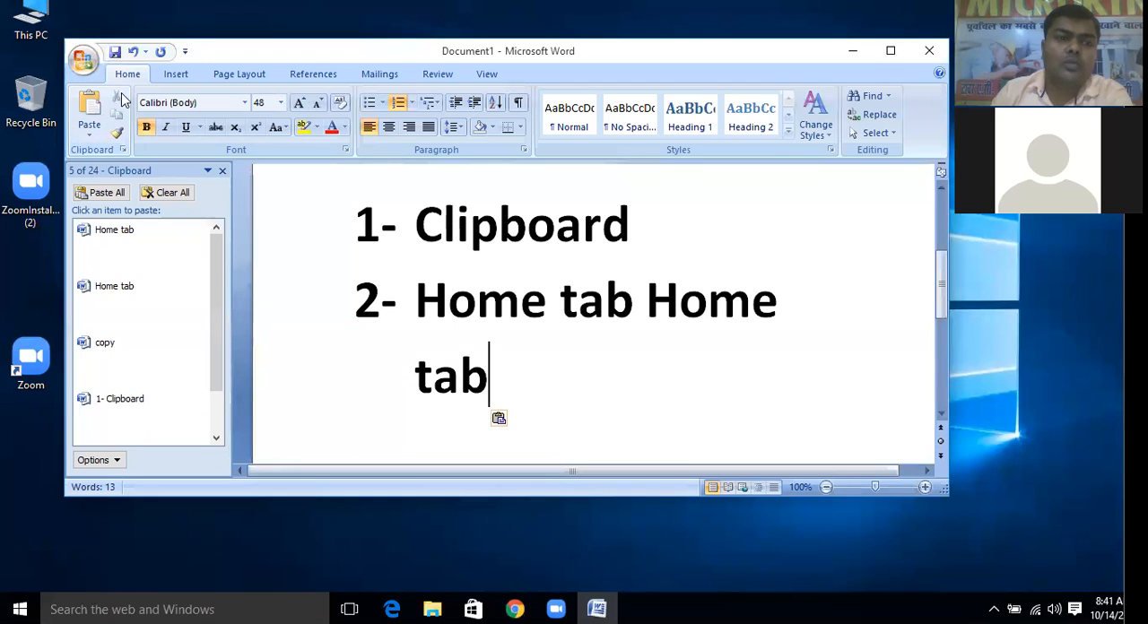
Copy "Home tab Home" in item 2 and replace it using Paste Special as Picture (Windows Metafile)
{"action": "left_click", "coordinate": [89, 133]}
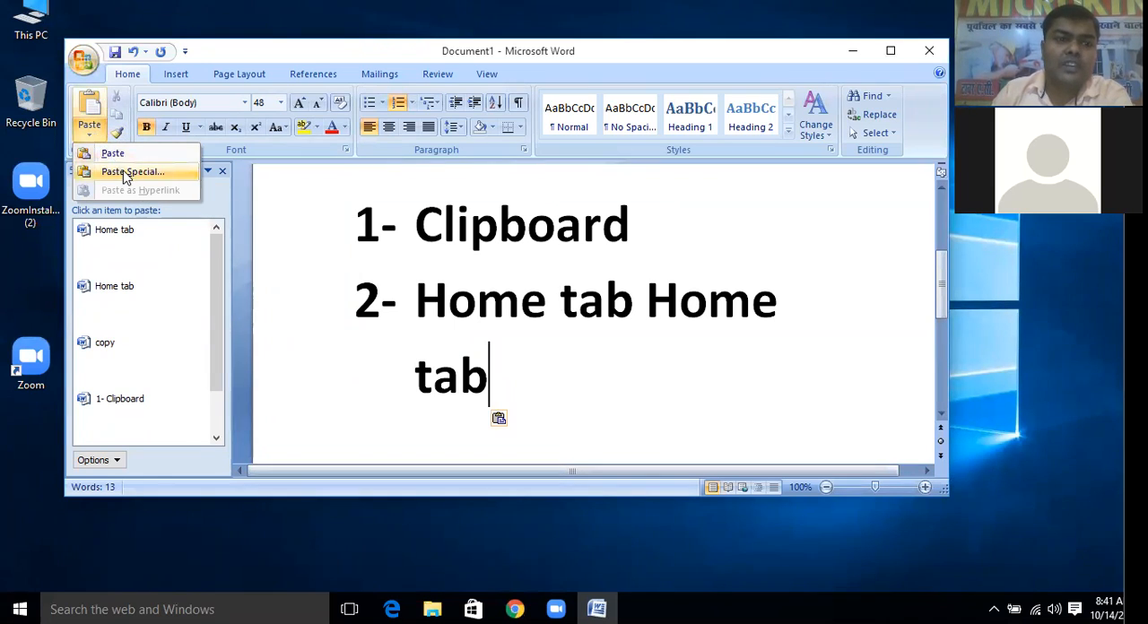
{"action": "left_click", "coordinate": [465, 373]}
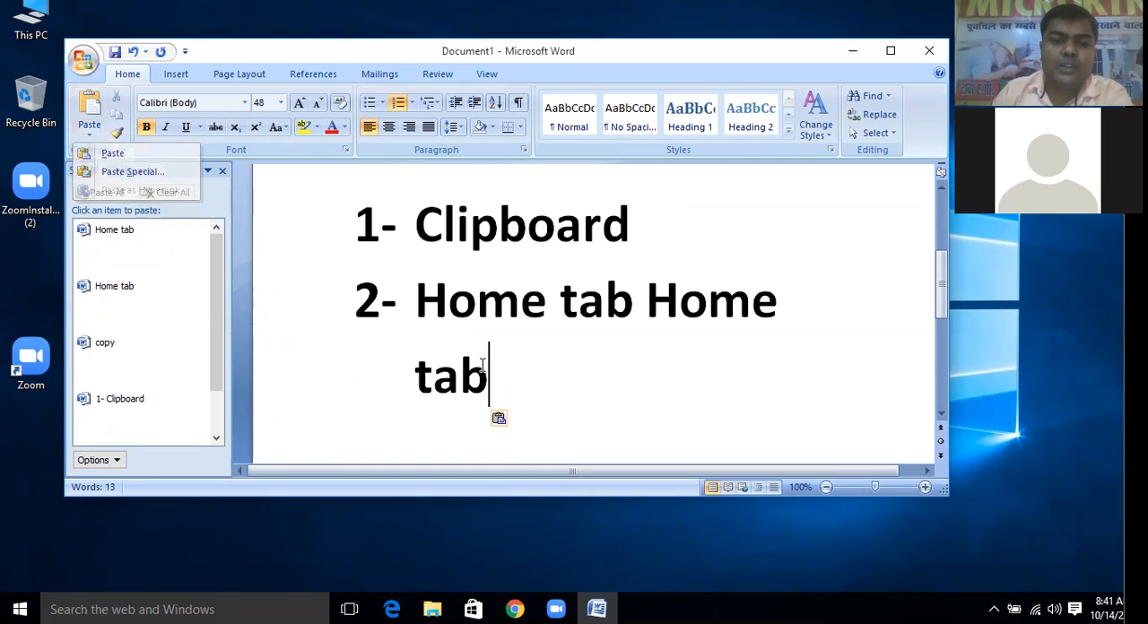
{"action": "left_click_drag", "start_coordinate": [767, 306], "coordinate": [429, 289]}
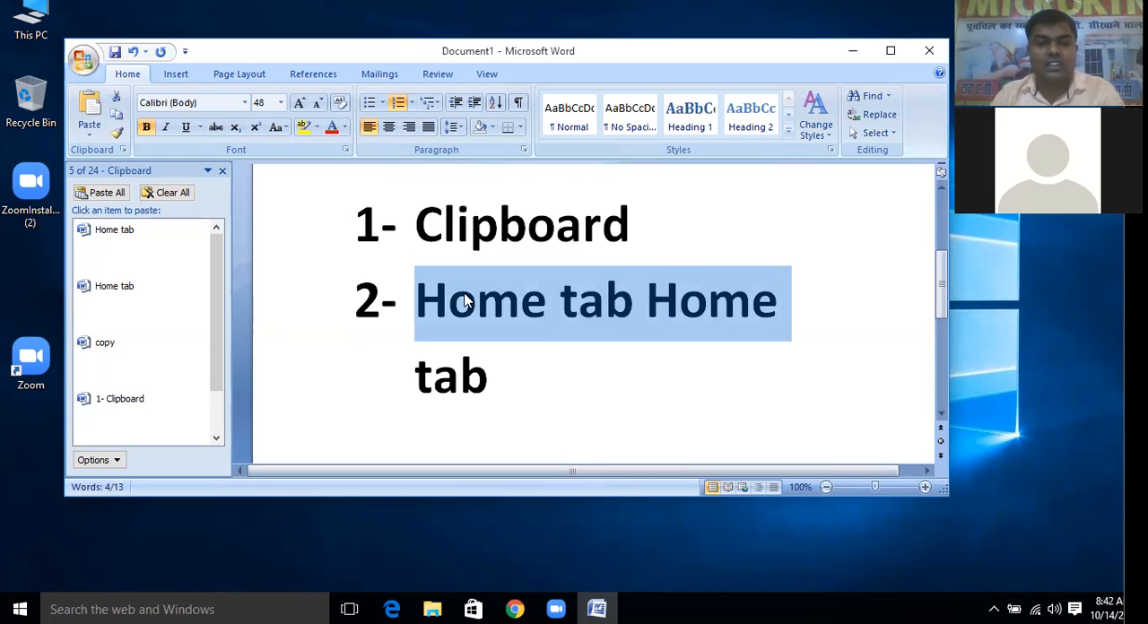
{"action": "key", "text": "ctrl+c"}
{"action": "left_click", "coordinate": [90, 135]}
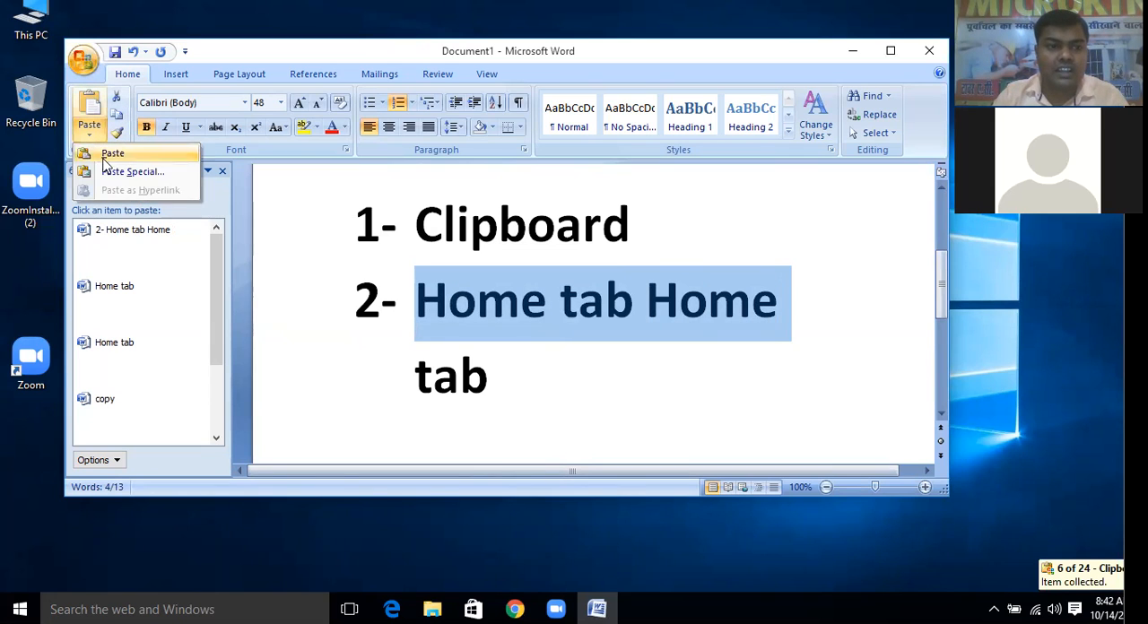
{"action": "left_click", "coordinate": [110, 172]}
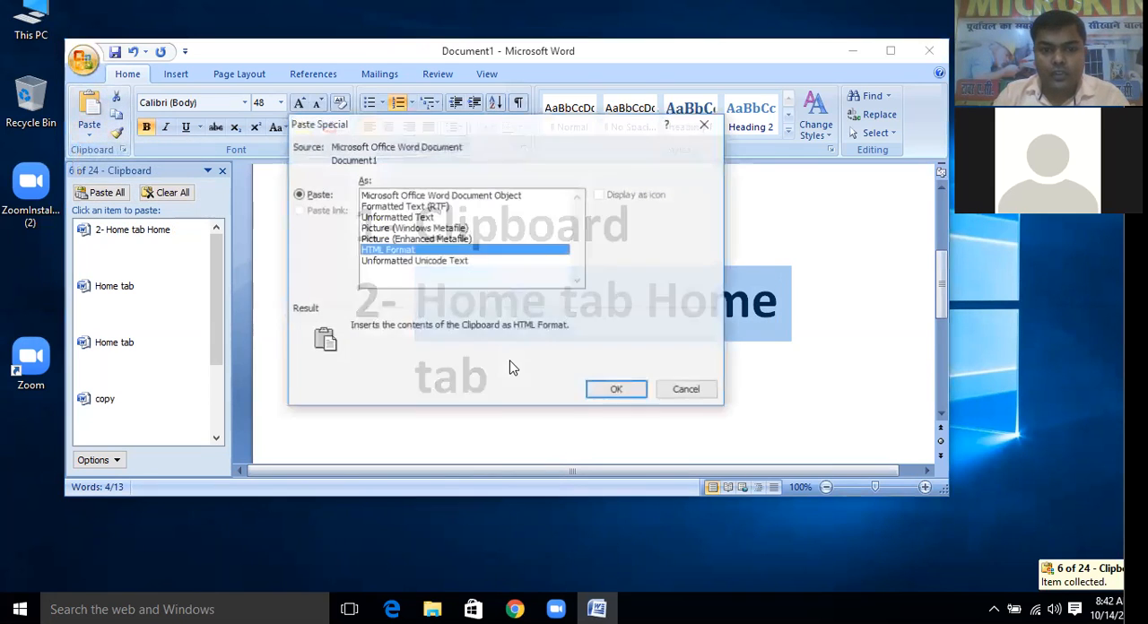
{"action": "left_click", "coordinate": [432, 228]}
{"action": "left_click", "coordinate": [617, 387]}
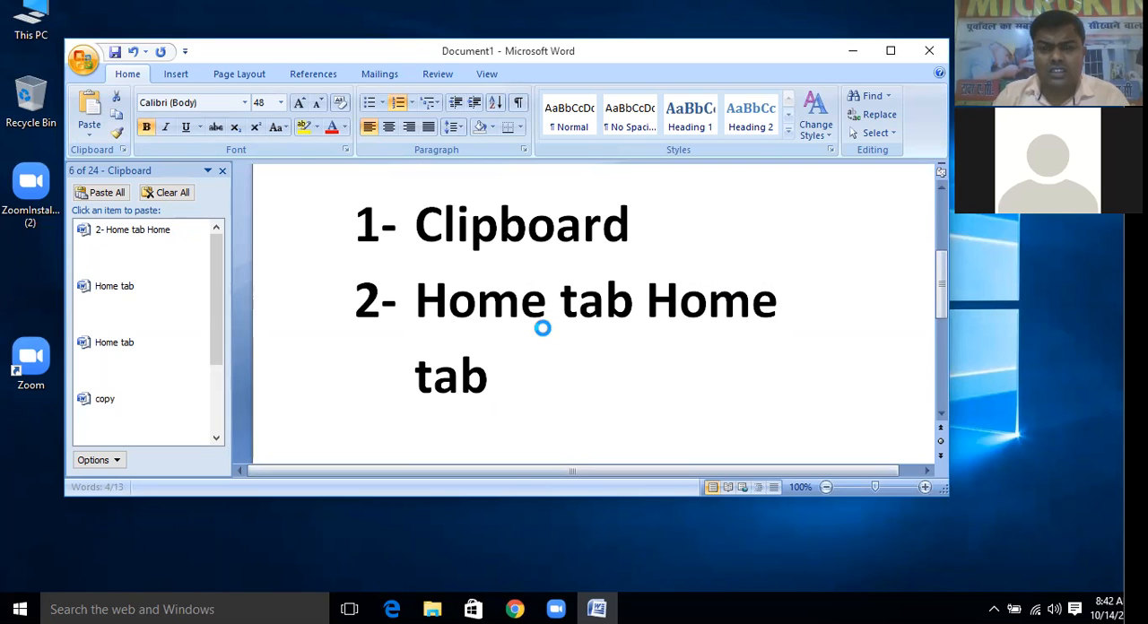
Delete the entire content of the document and close the Office Clipboard
{"action": "left_click", "coordinate": [493, 341]}
{"action": "left_click_drag", "start_coordinate": [415, 353], "coordinate": [375, 388]}
{"action": "key", "text": "ctrl+a"}
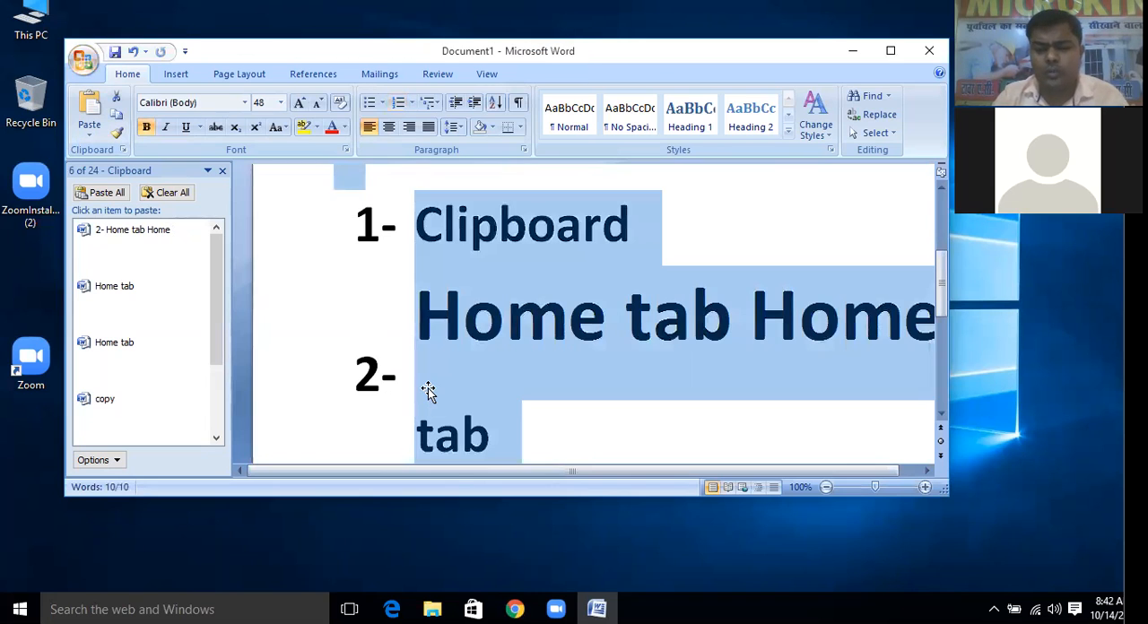
{"action": "key", "text": "Delete"}
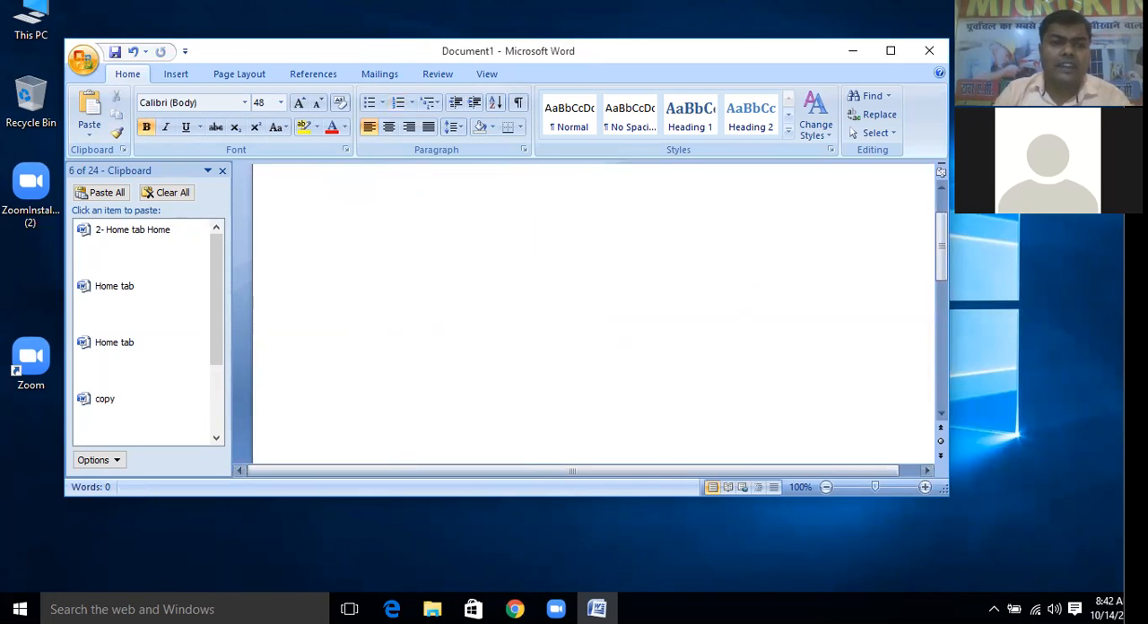
{"action": "left_click", "coordinate": [225, 172]}
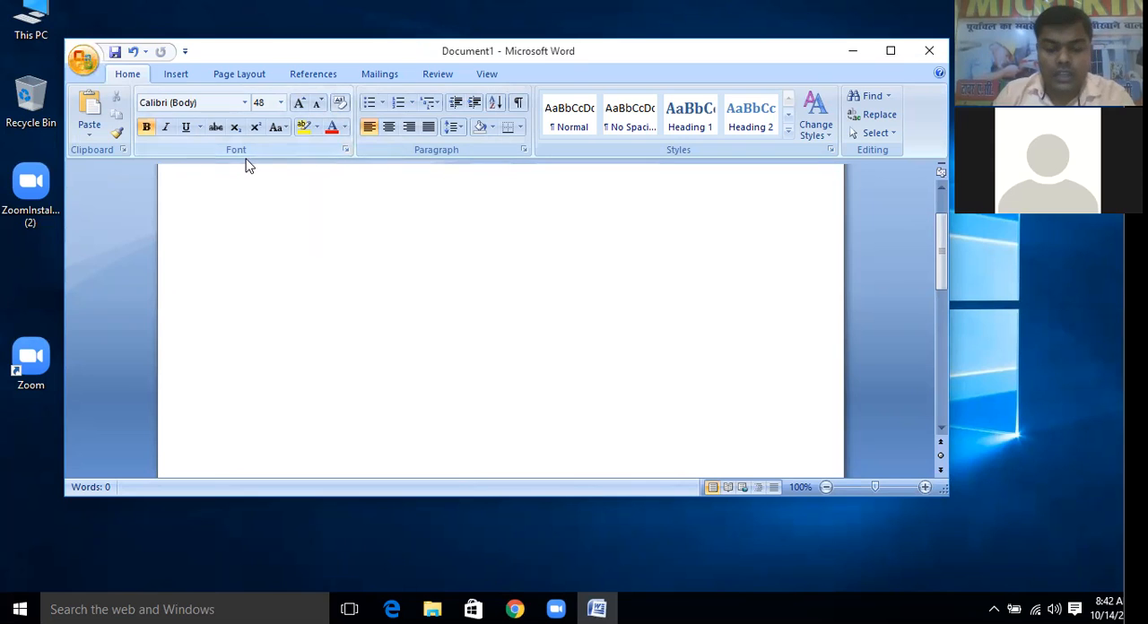
Write the heading "Font group" and start a new line below it
{"action": "type", "text": "g"}
{"action": "key", "text": "BackSpace"}
{"action": "type", "text": "font gro"}
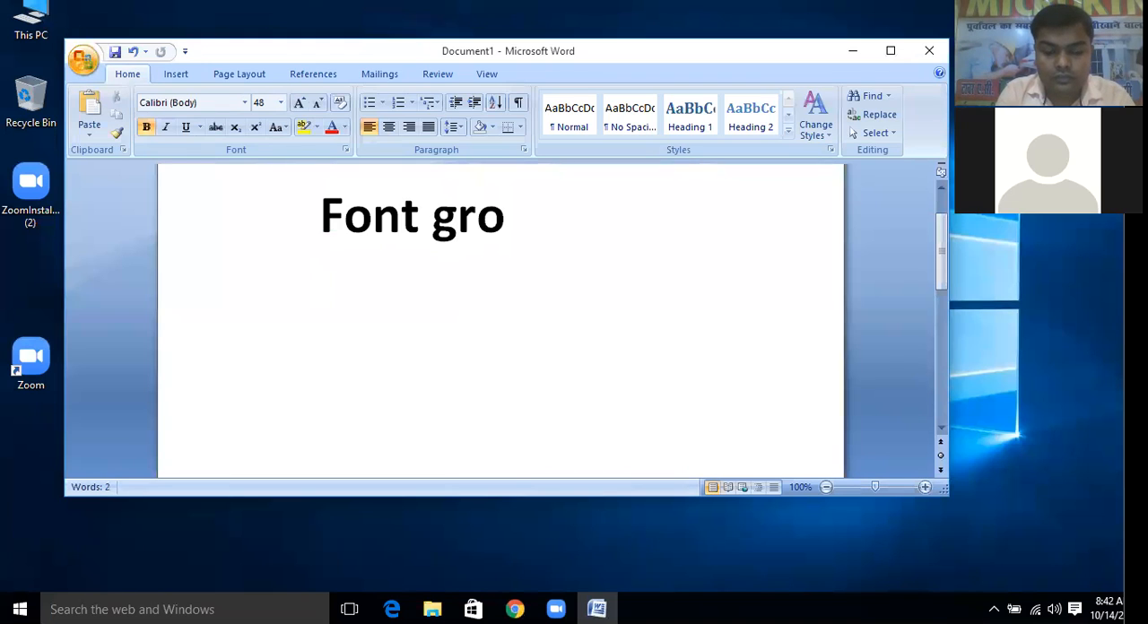
{"action": "key", "text": "BackSpace"}
{"action": "type", "text": "op"}
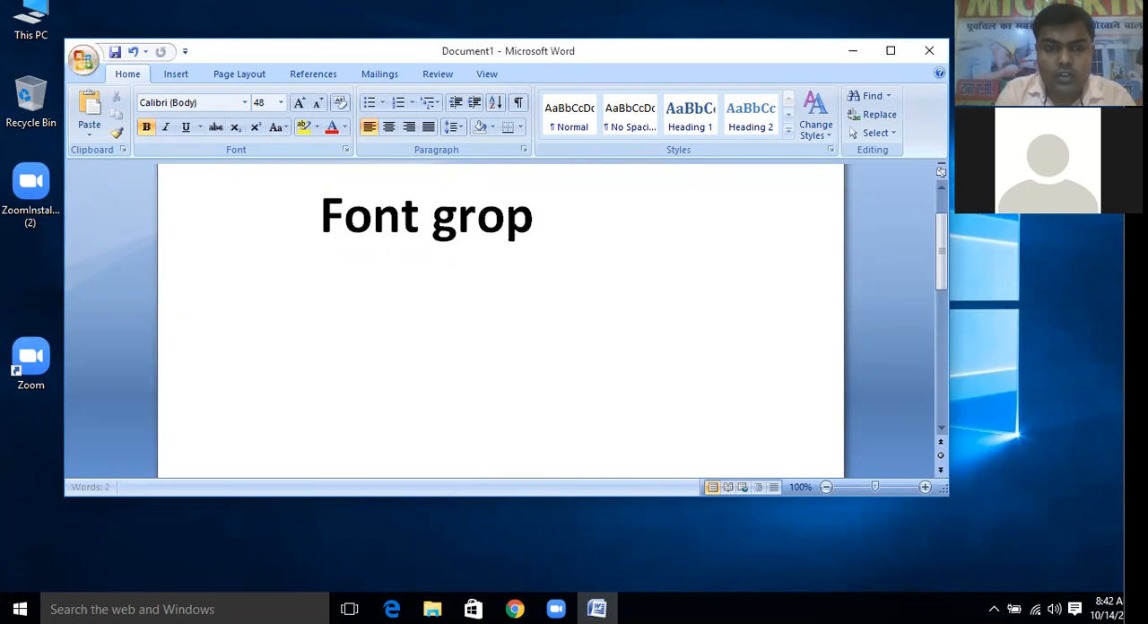
{"action": "key", "text": "BackSpace"}
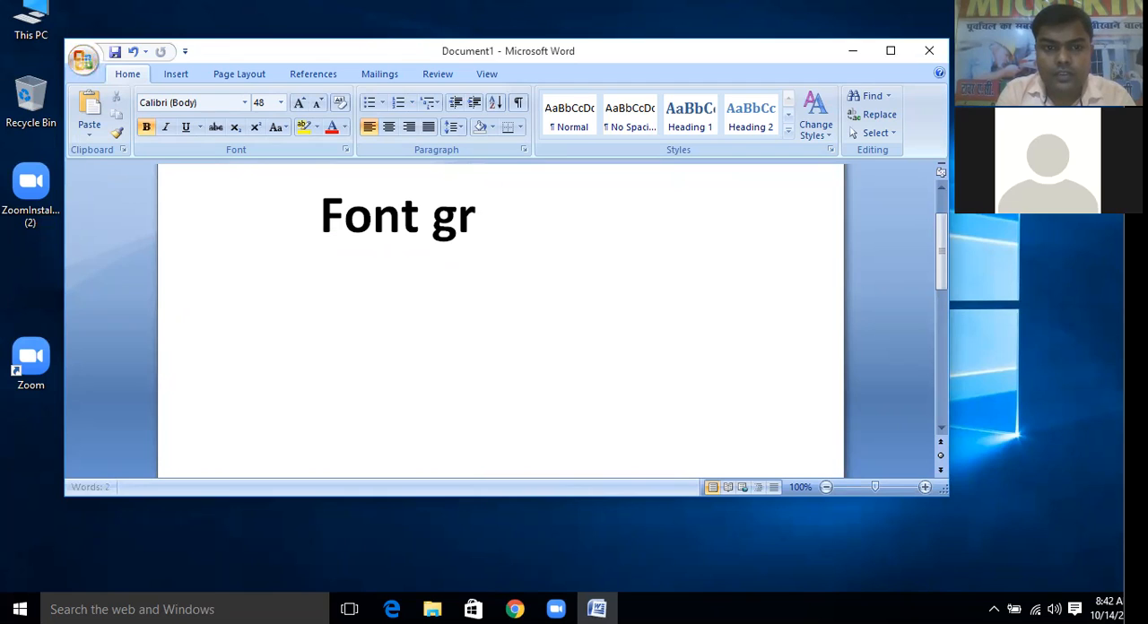
{"action": "type", "text": "oup"}
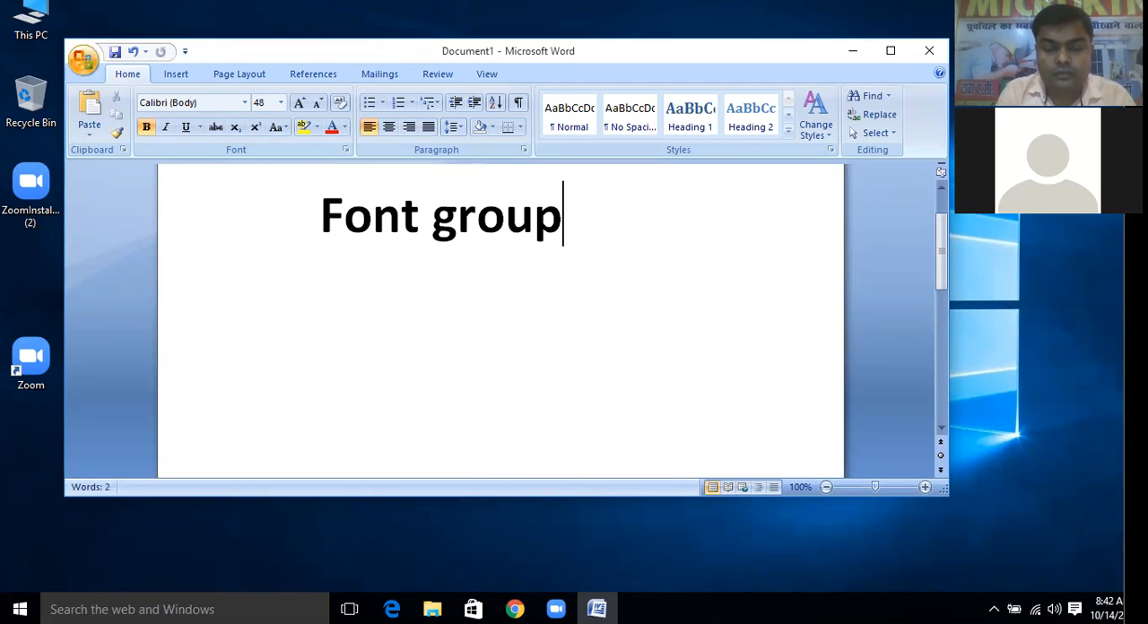
{"action": "key", "text": "Return"}
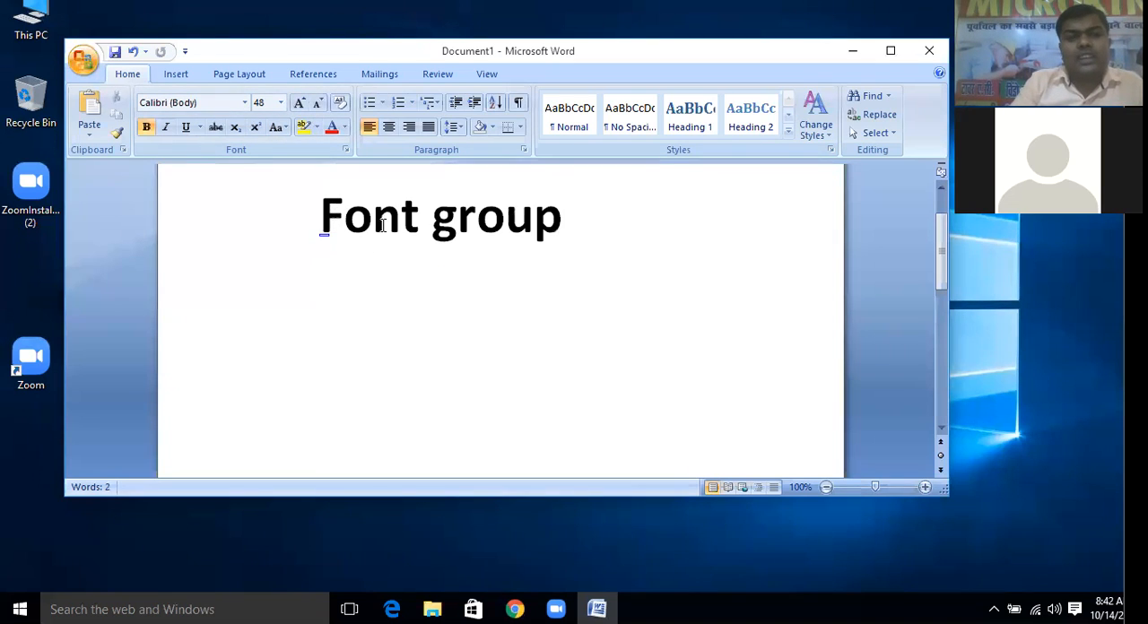
{"action": "left_click_drag", "start_coordinate": [418, 220], "coordinate": [301, 221]}
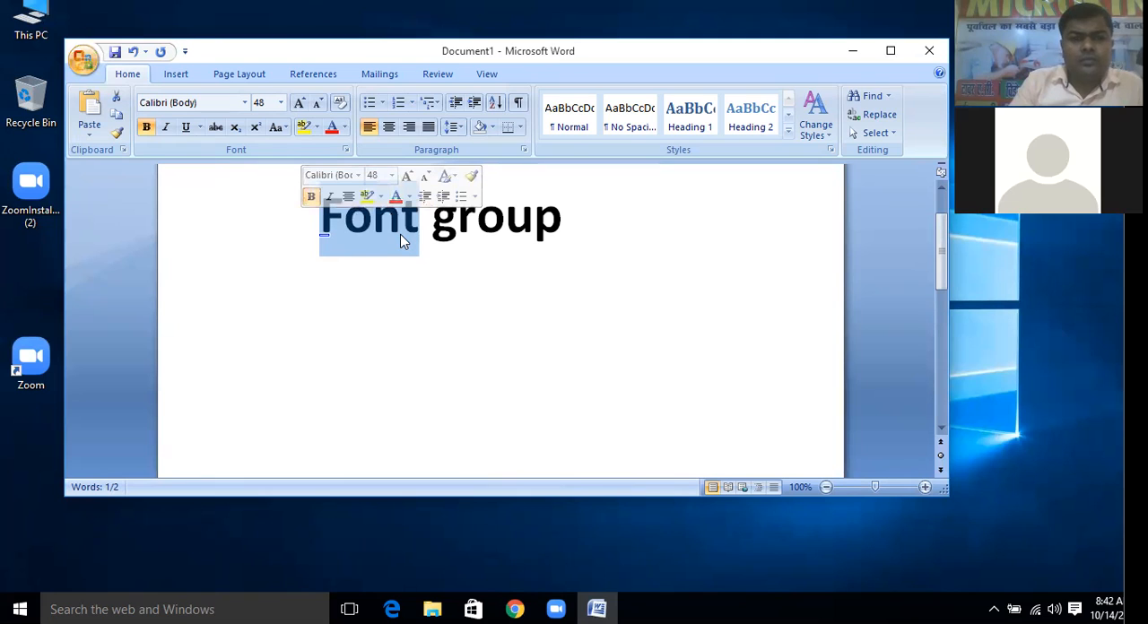
{"action": "left_click", "coordinate": [579, 225]}
{"action": "key", "text": "Return"}
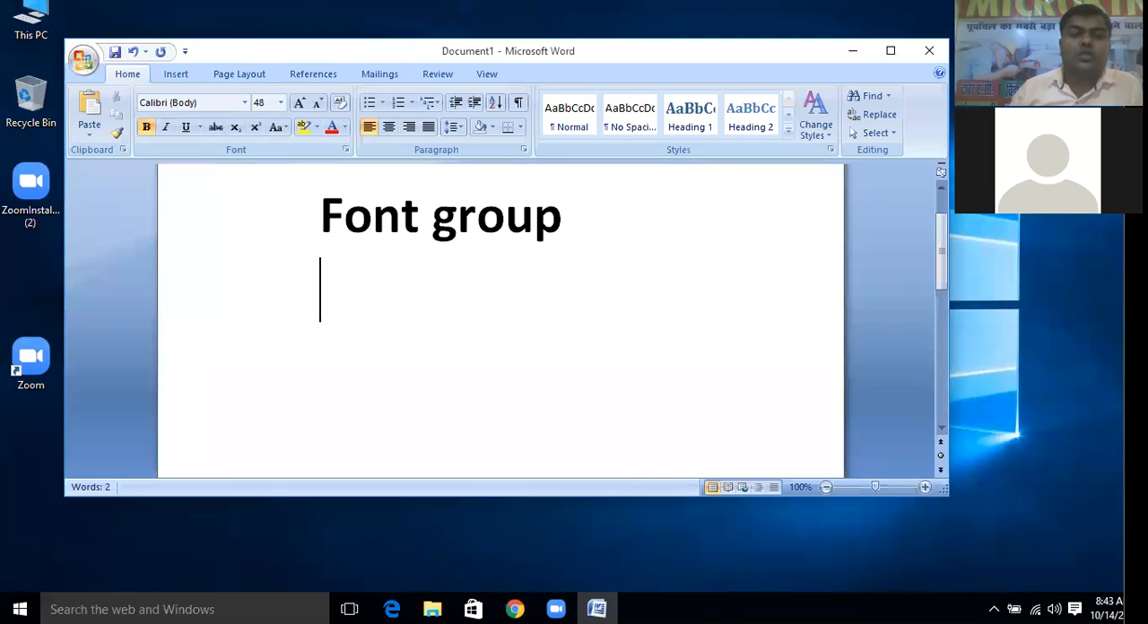
{"action": "type", "text": "hgh"}
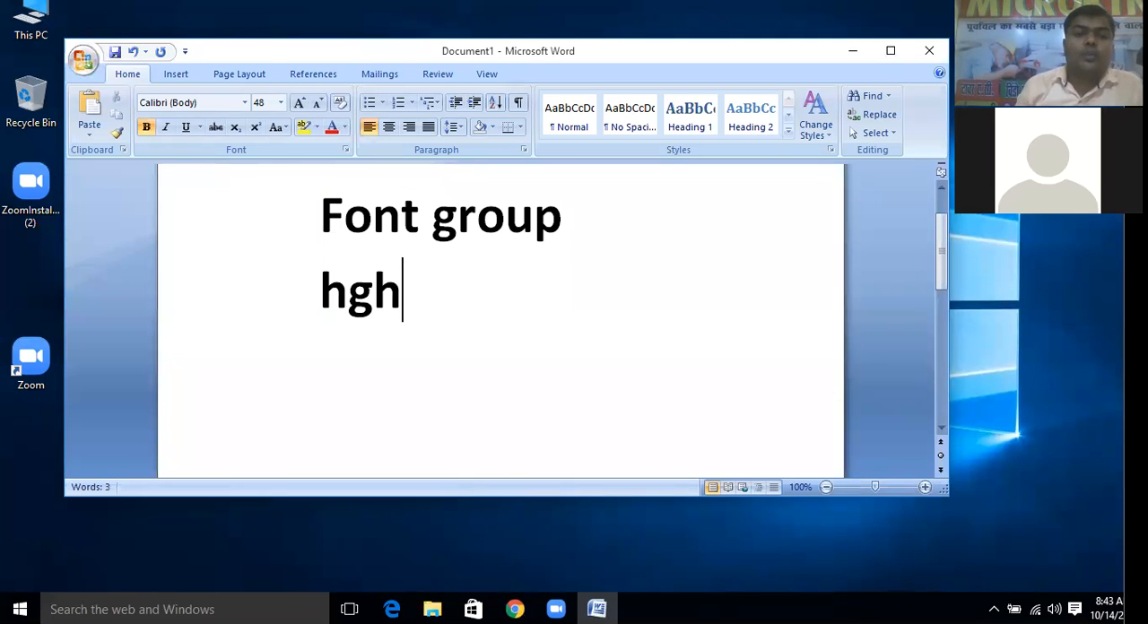
{"action": "key", "text": "BackSpace"}
{"action": "key", "text": "BackSpace"}
{"action": "key", "text": "BackSpace"}
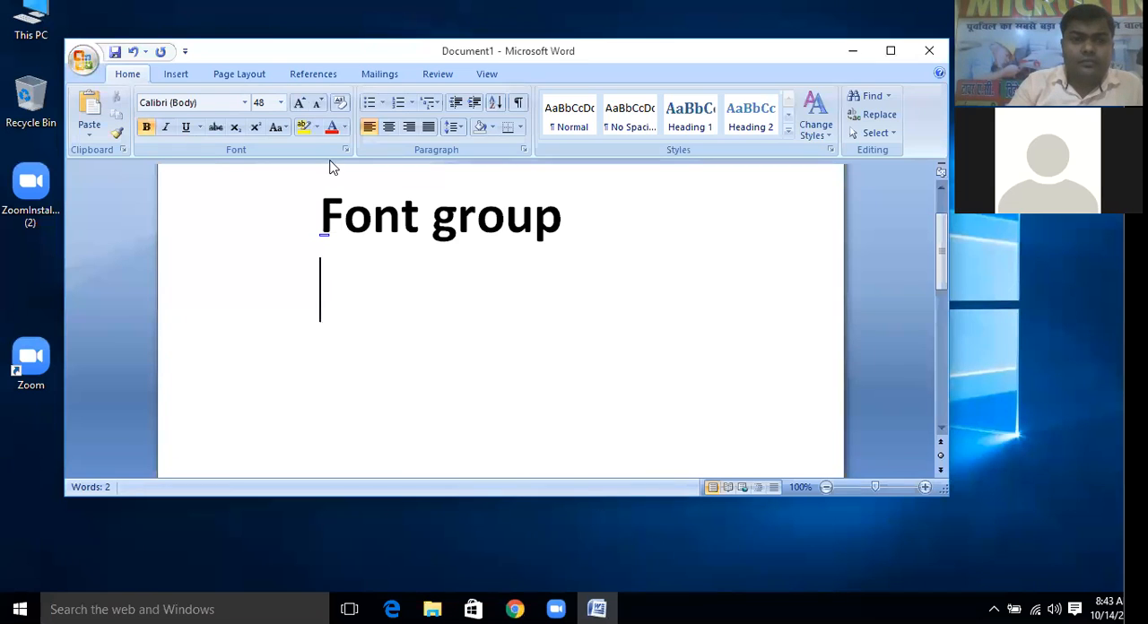
Highlight the word "Font" in the heading in yellow
{"action": "left_click_drag", "start_coordinate": [420, 218], "coordinate": [319, 217]}
{"action": "left_click", "coordinate": [303, 126]}
{"action": "left_click", "coordinate": [371, 312]}
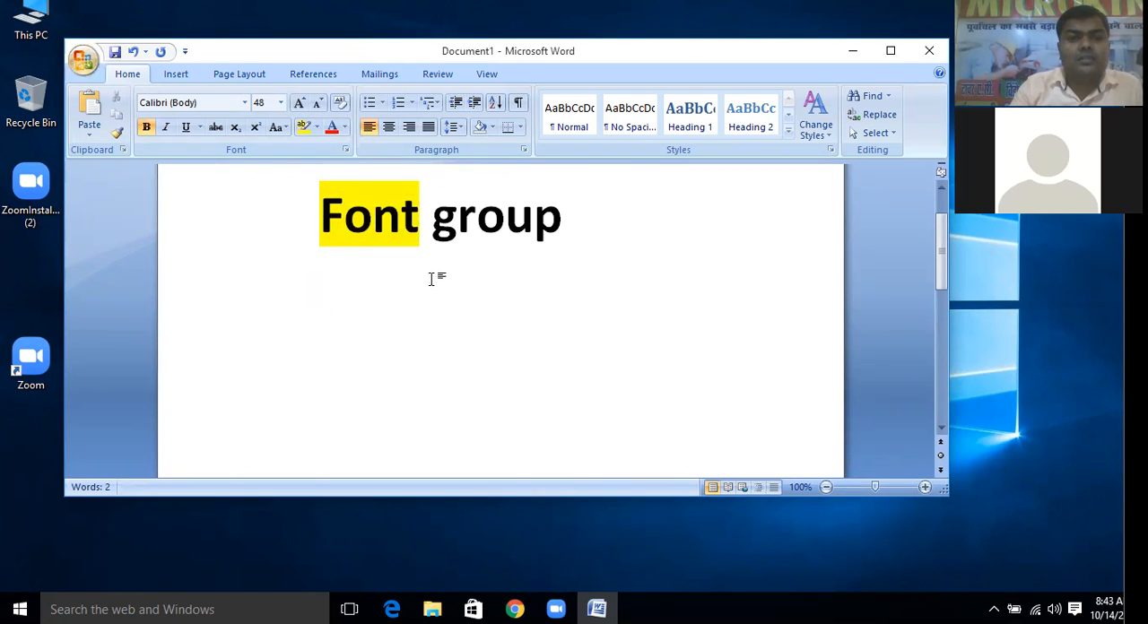
Change the font color of the word "group" in the heading to red
{"action": "left_click_drag", "start_coordinate": [432, 218], "coordinate": [577, 237]}
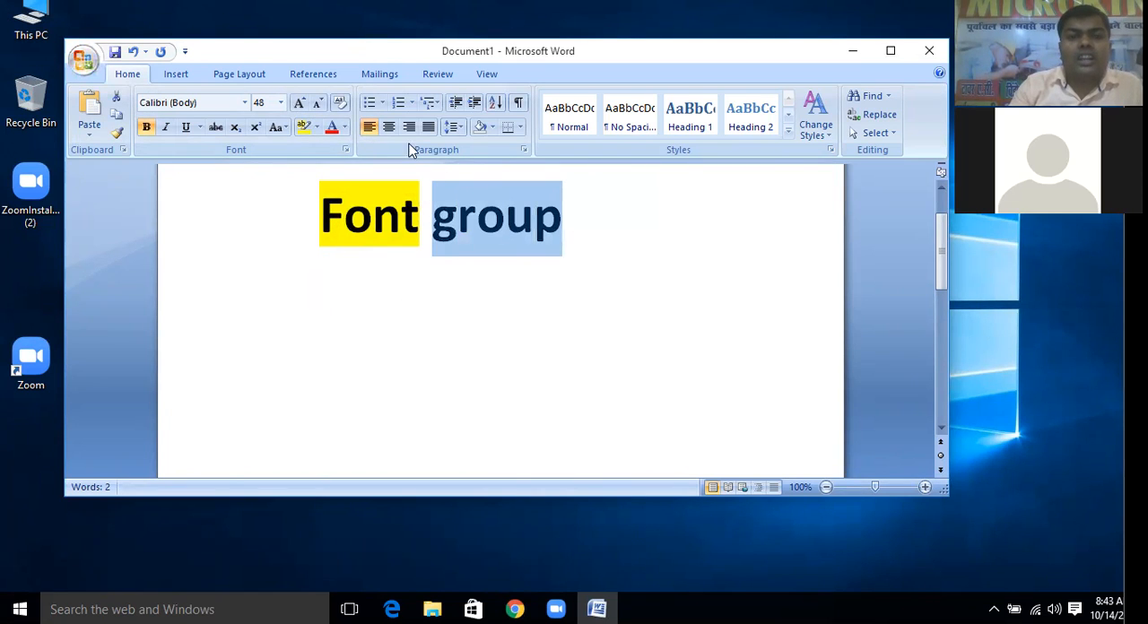
{"action": "left_click", "coordinate": [331, 126]}
{"action": "left_click", "coordinate": [466, 326]}
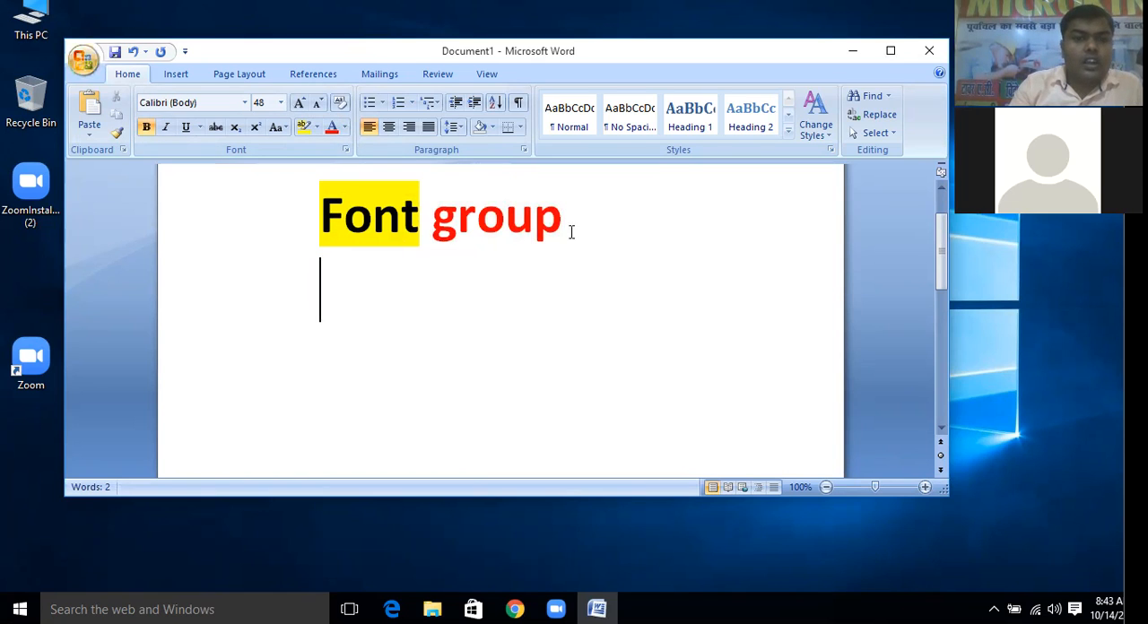
Underline the word "group" in the heading and clear the selection
{"action": "left_click_drag", "start_coordinate": [570, 233], "coordinate": [368, 242]}
{"action": "left_click", "coordinate": [448, 237]}
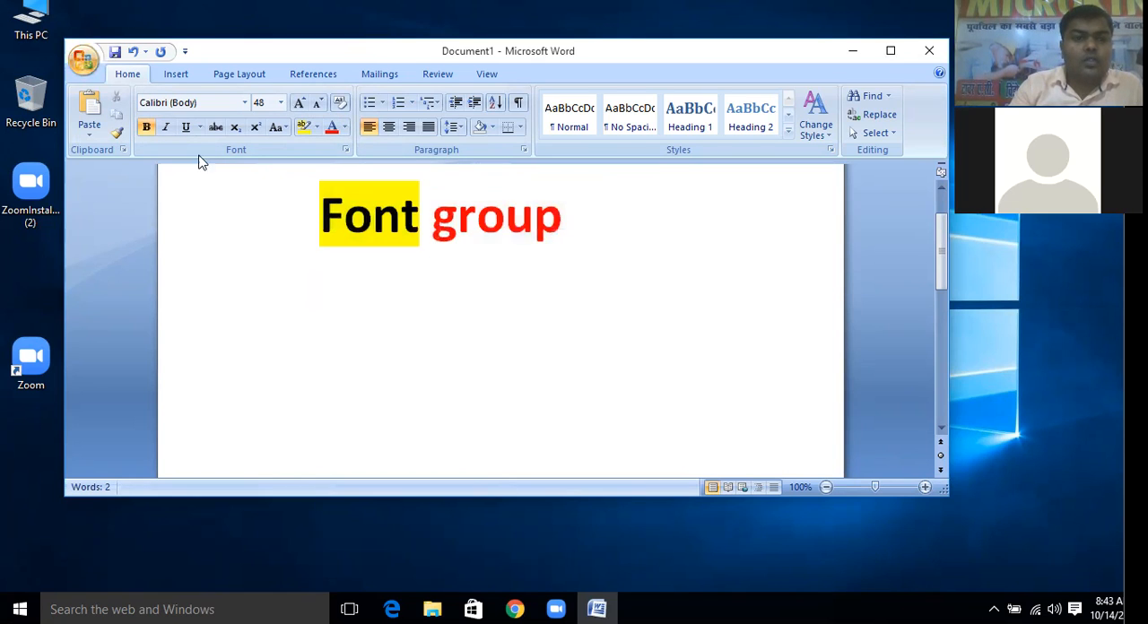
{"action": "left_click_drag", "start_coordinate": [454, 211], "coordinate": [574, 228]}
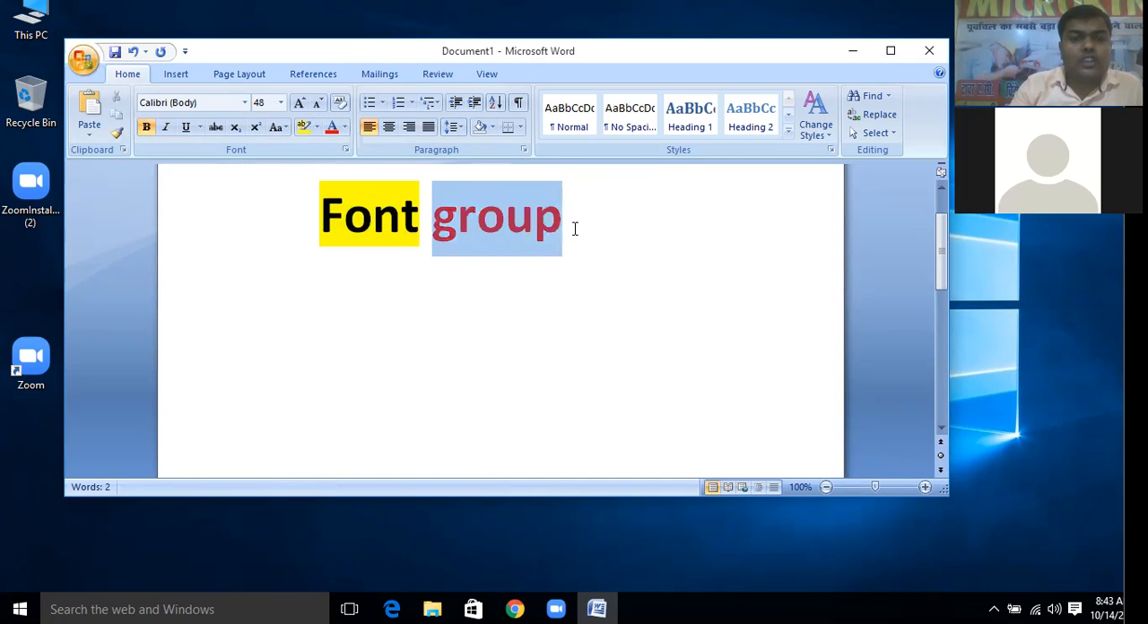
{"action": "left_click", "coordinate": [186, 126]}
{"action": "left_click", "coordinate": [423, 315]}
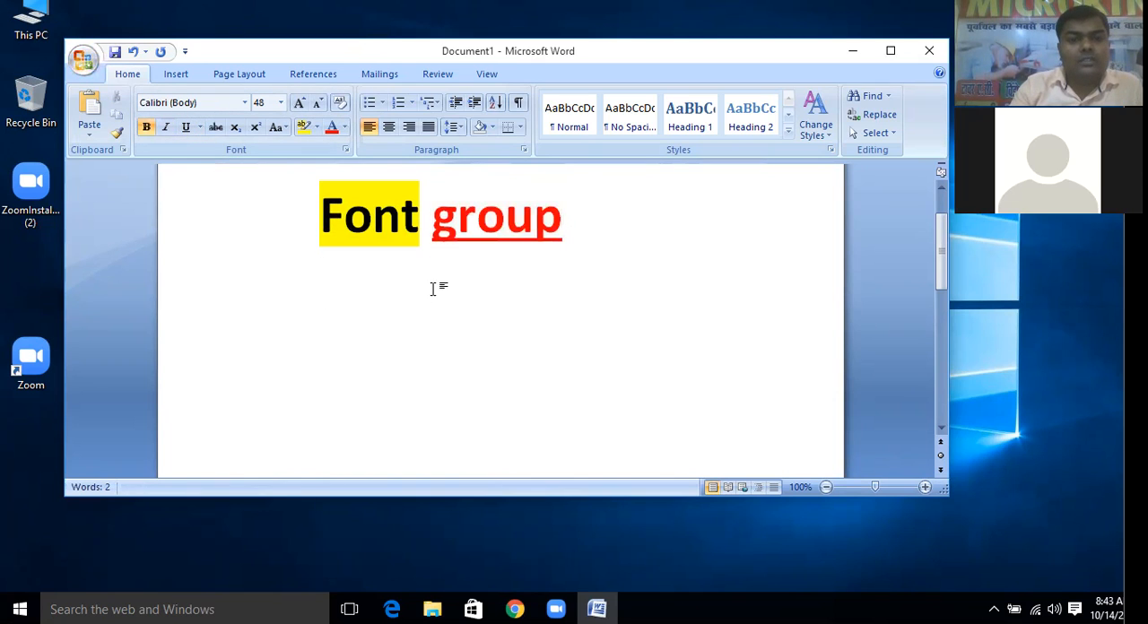
Italicize the word "Font" in the "Font group" heading
{"action": "left_click_drag", "start_coordinate": [419, 224], "coordinate": [332, 211]}
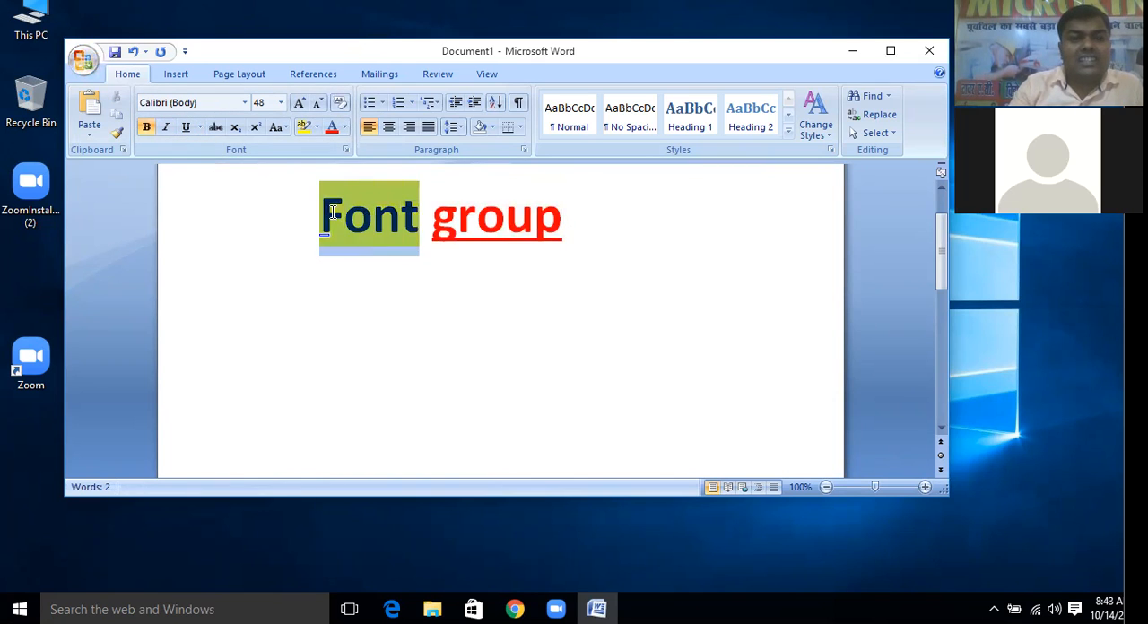
{"action": "left_click", "coordinate": [165, 126]}
{"action": "left_click", "coordinate": [551, 256]}
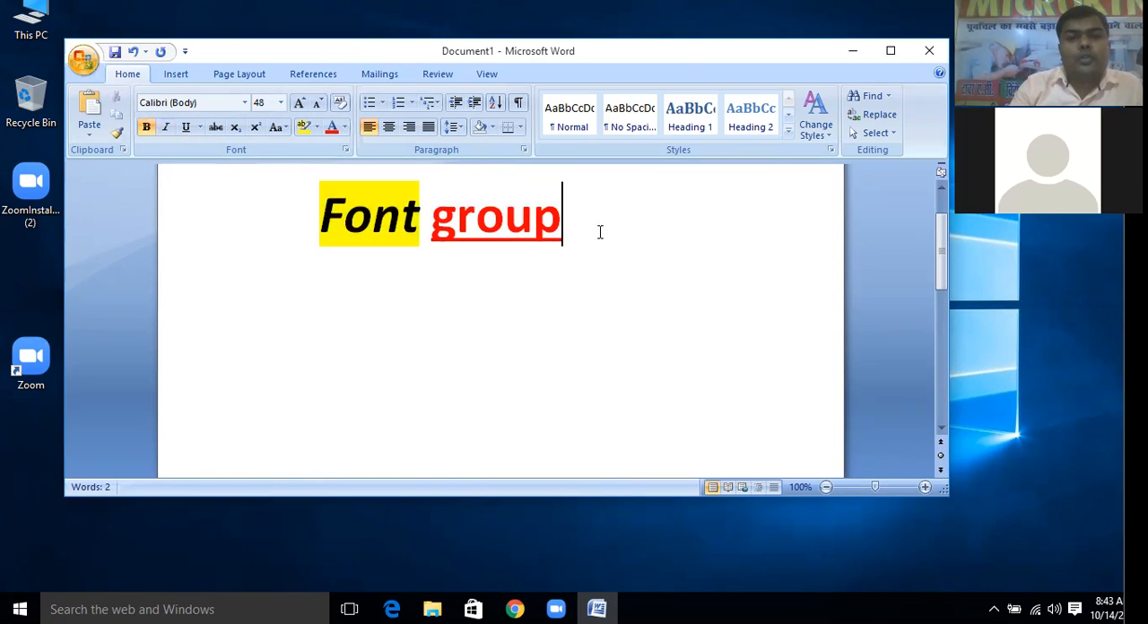
{"action": "left_click_drag", "start_coordinate": [601, 233], "coordinate": [320, 219]}
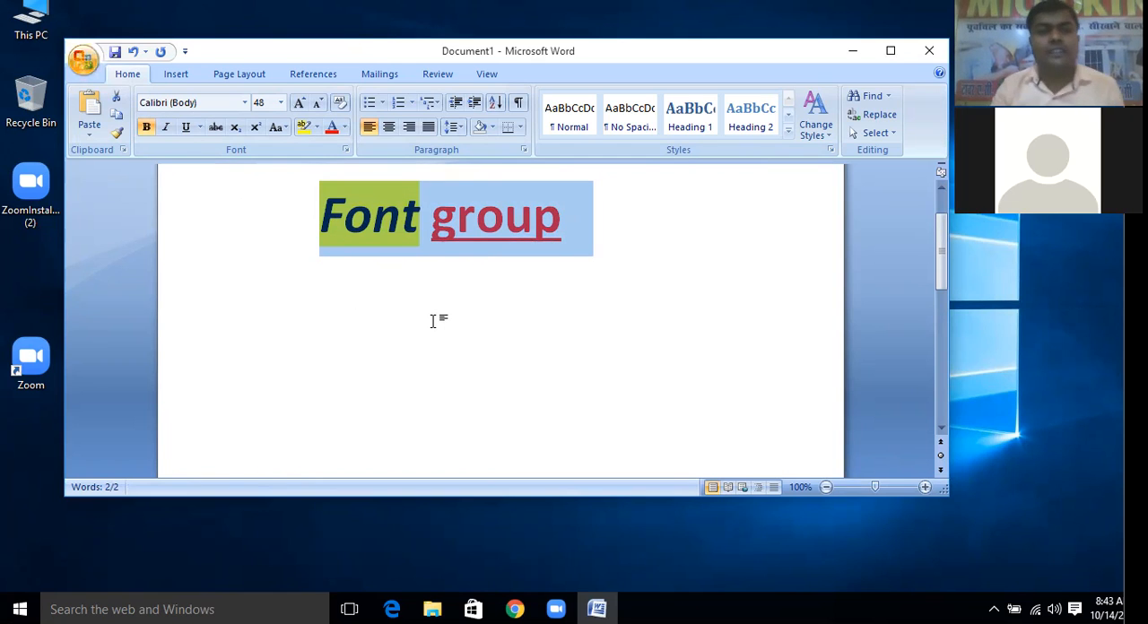
On the line below the heading, write "Font group is used for change the font style"
{"action": "left_click", "coordinate": [403, 299]}
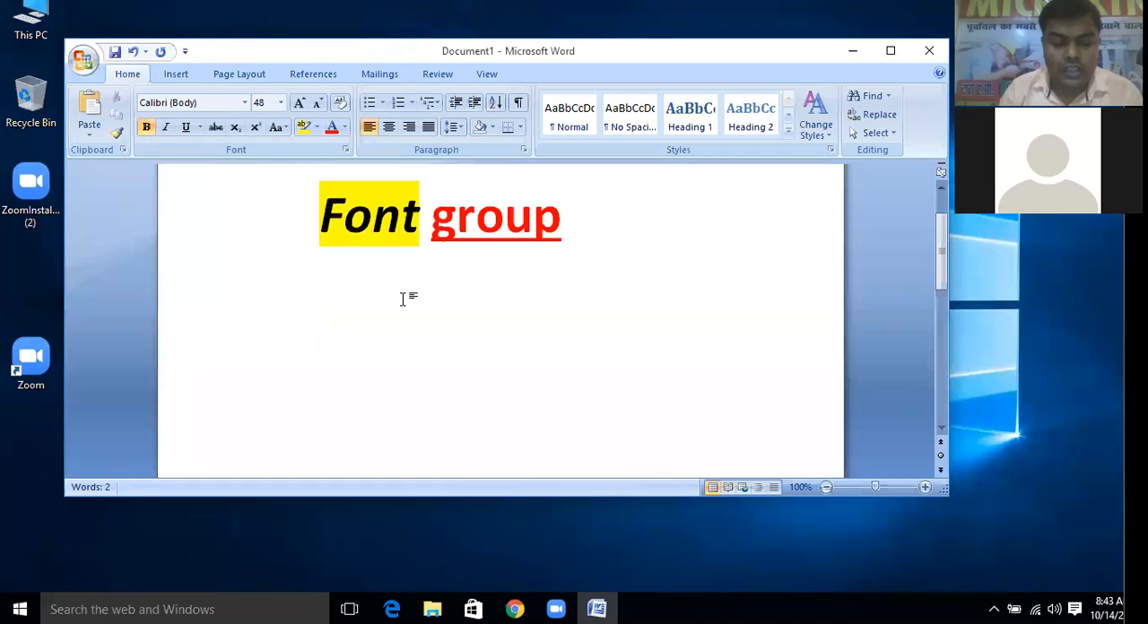
{"action": "type", "text": "font "}
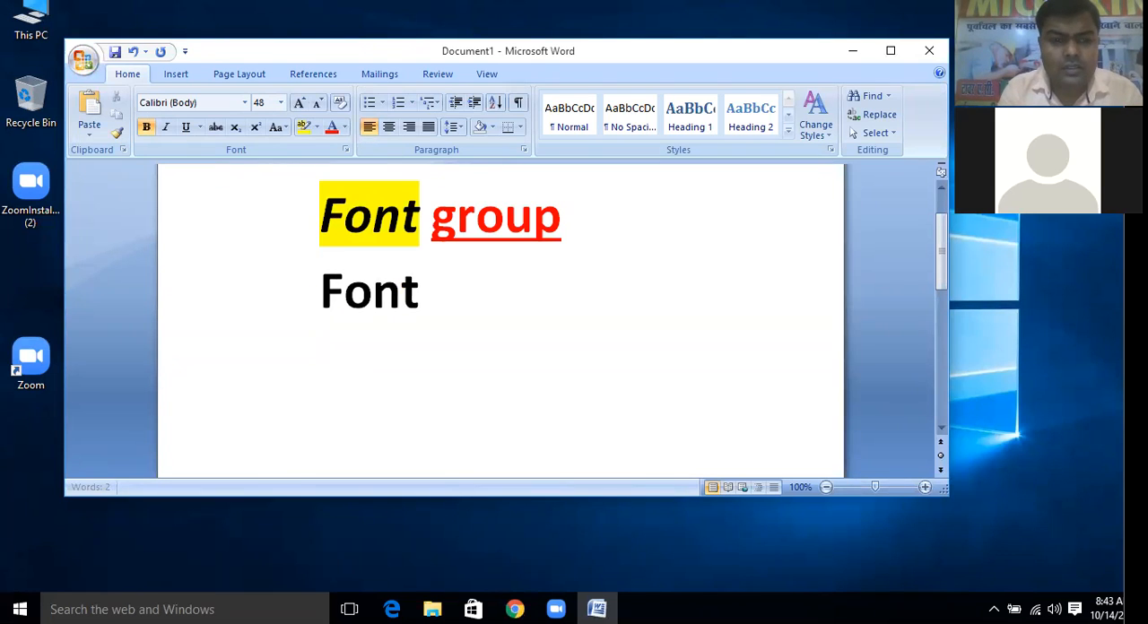
{"action": "type", "text": "gr"}
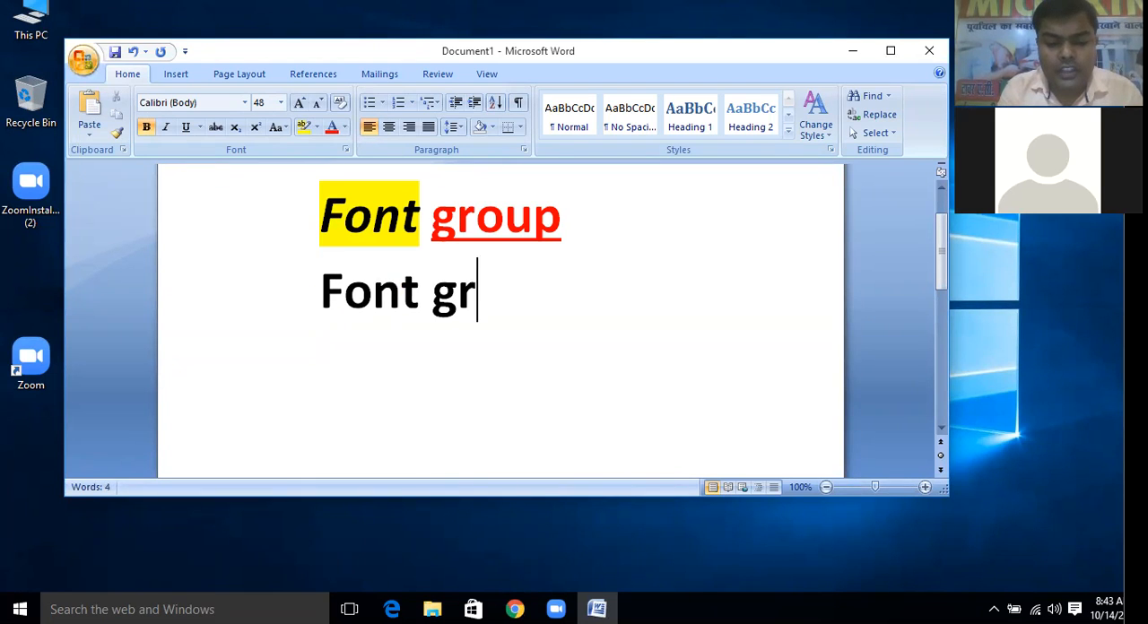
{"action": "type", "text": "ou"}
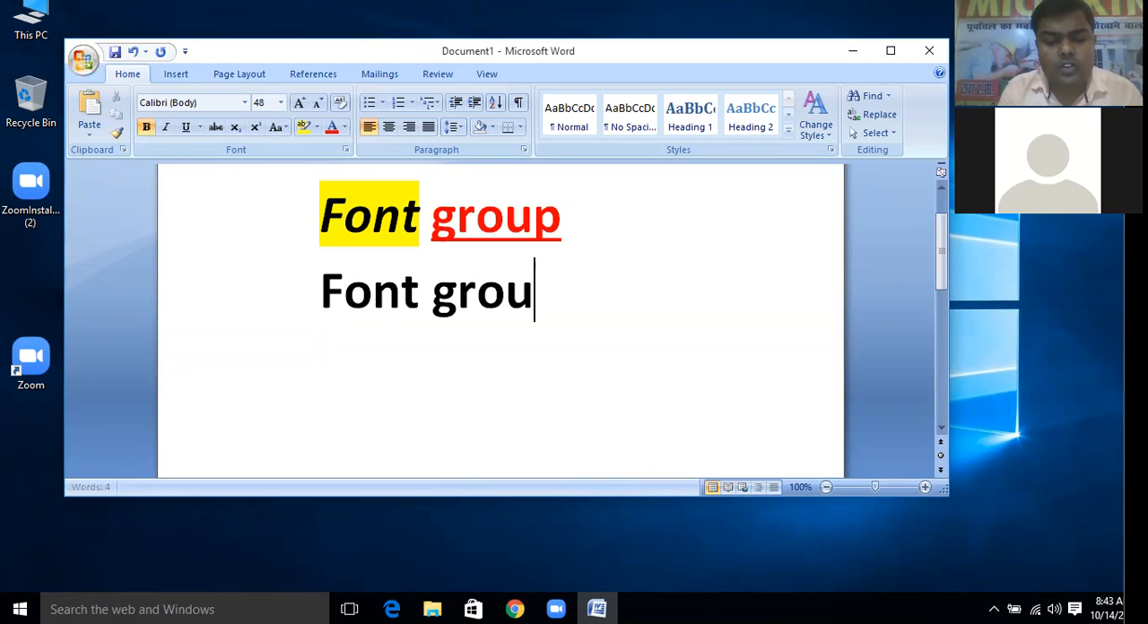
{"action": "type", "text": "p i"}
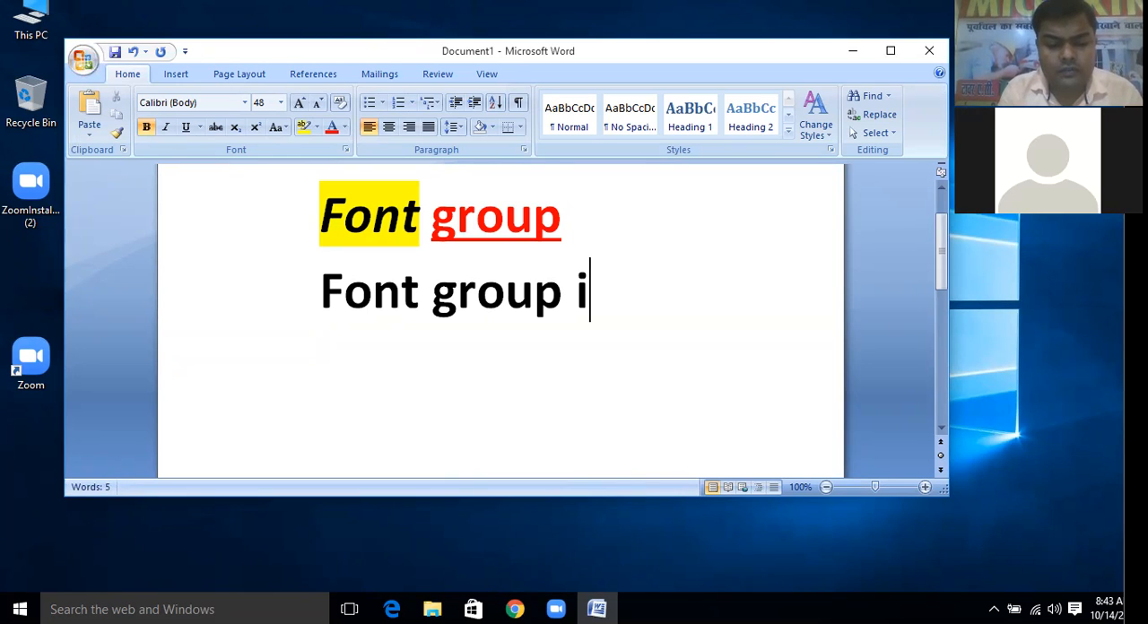
{"action": "type", "text": "s used "}
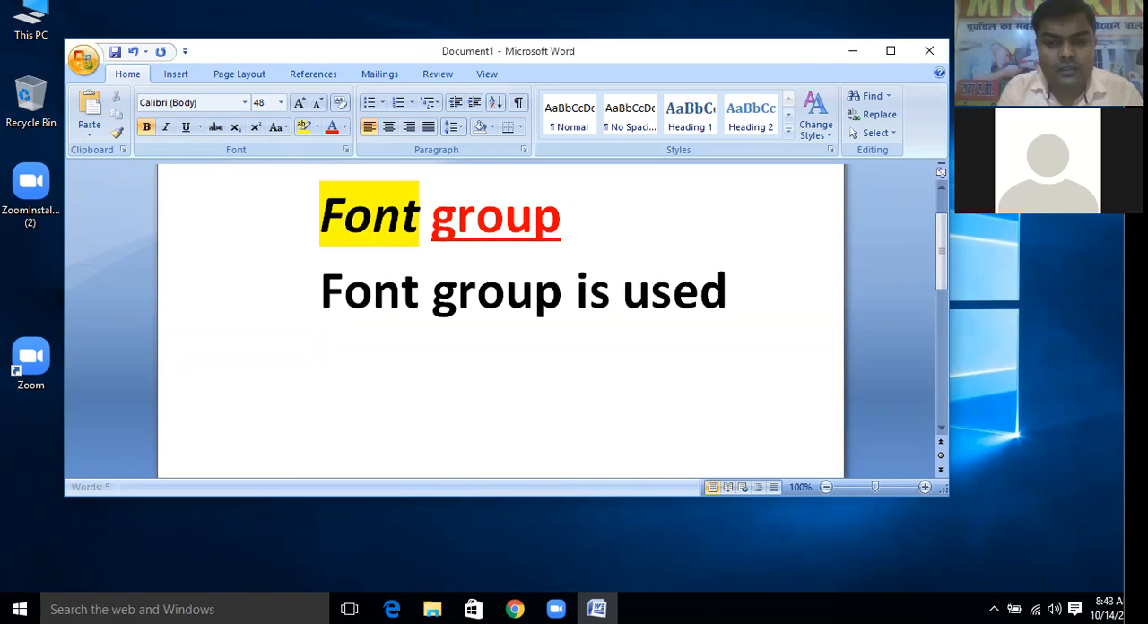
{"action": "type", "text": "for "}
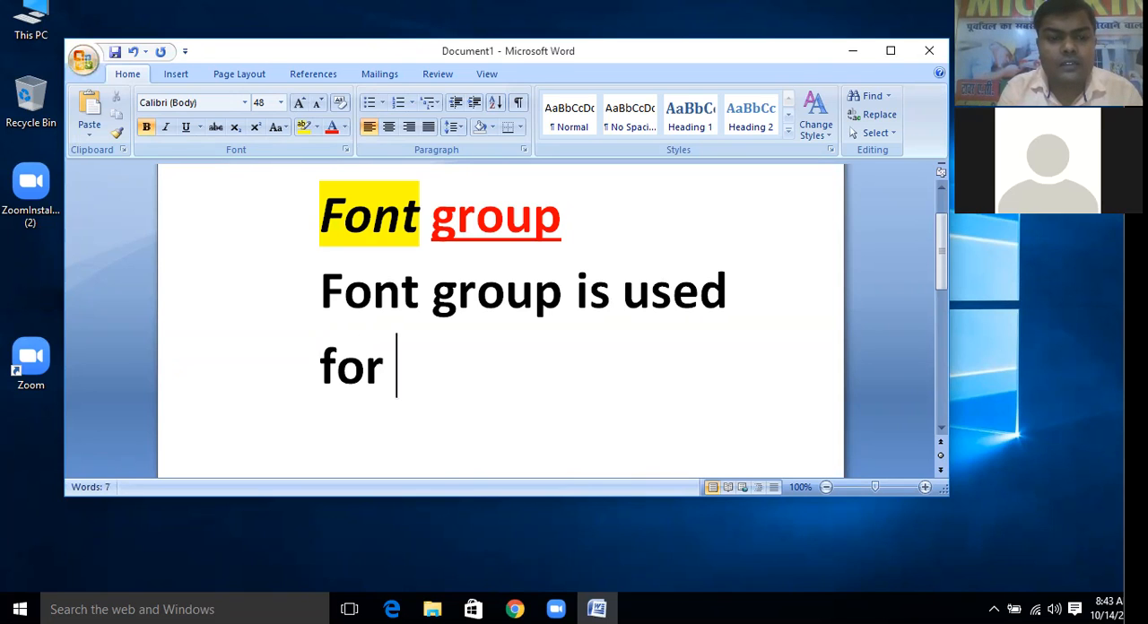
{"action": "type", "text": "change the"}
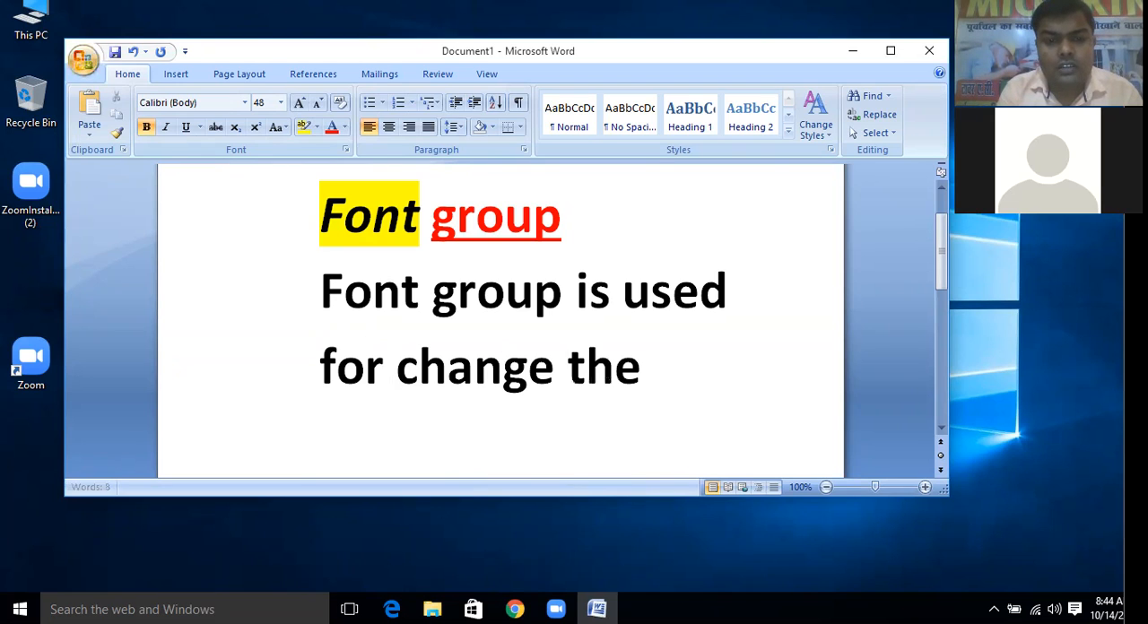
{"action": "type", "text": " font st"}
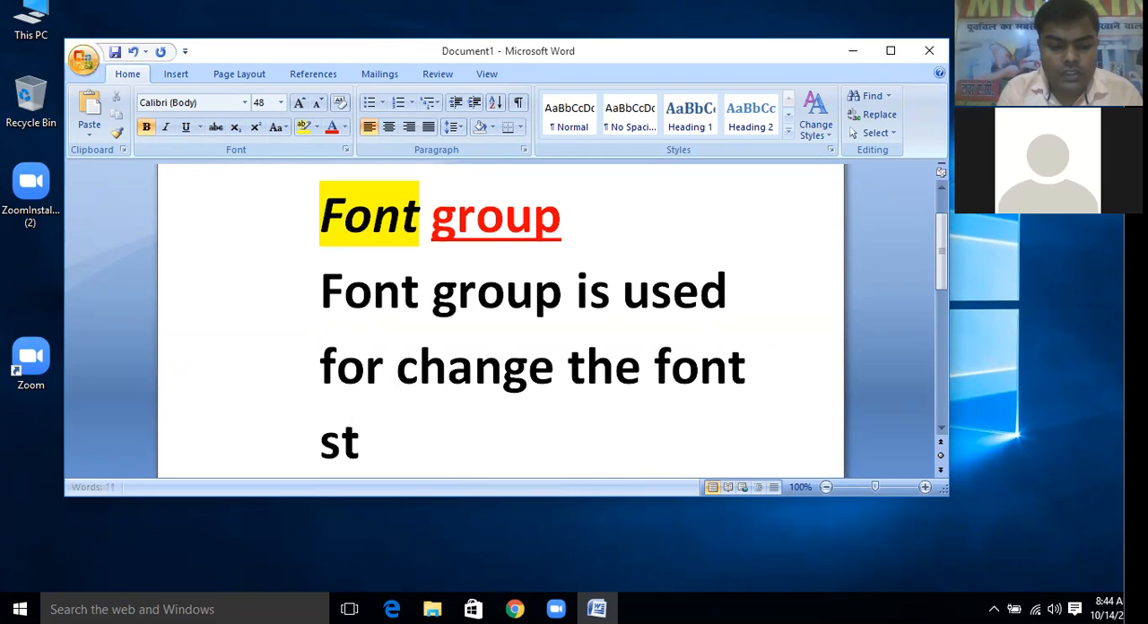
{"action": "type", "text": "yle"}
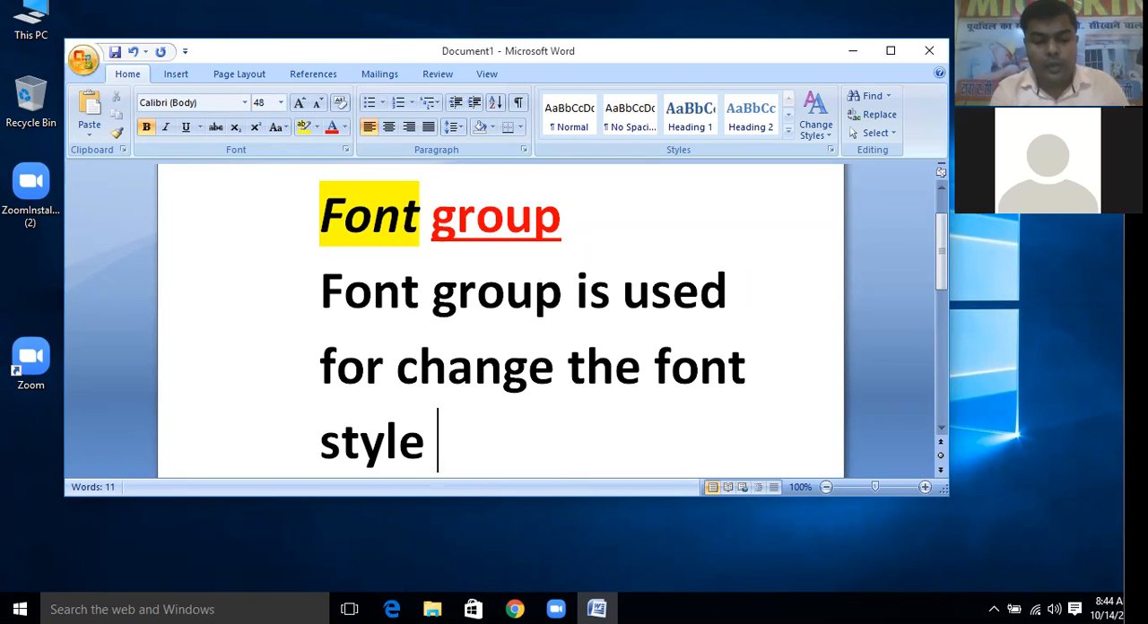
Continue the sentence after "style" with "font size,font color etc"
{"action": "type", "text": "font "}
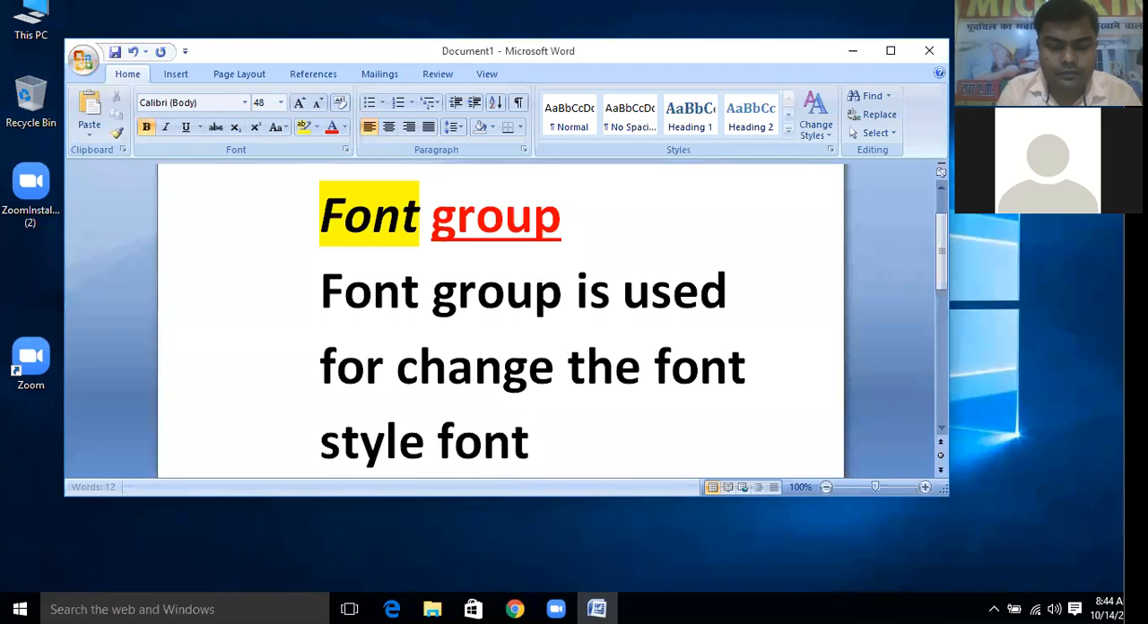
{"action": "type", "text": "size,"}
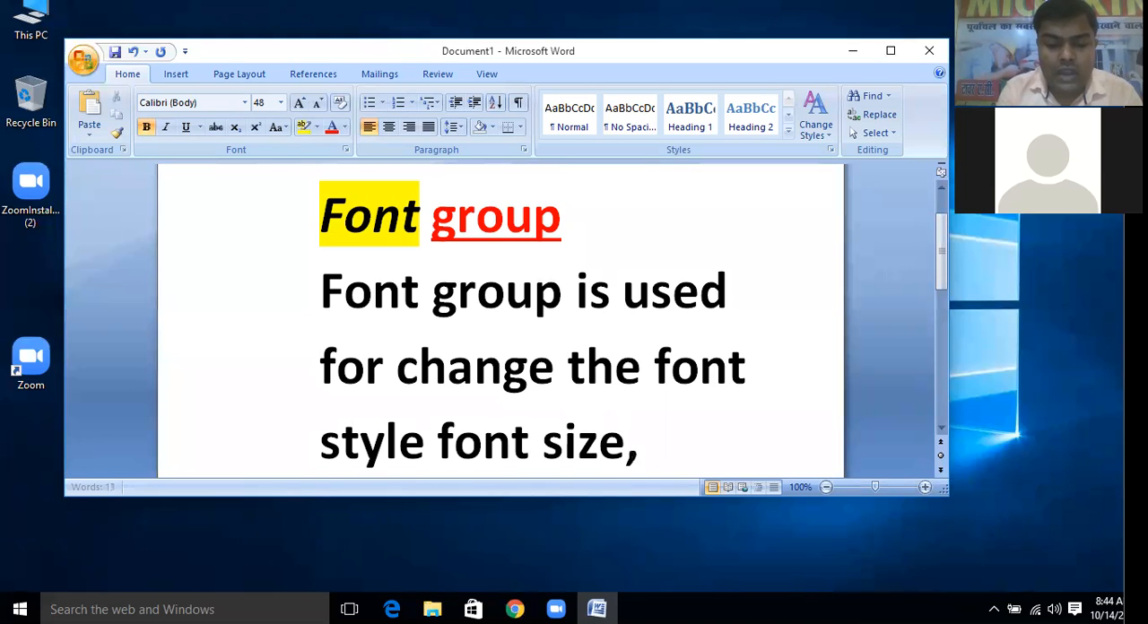
{"action": "type", "text": "font"}
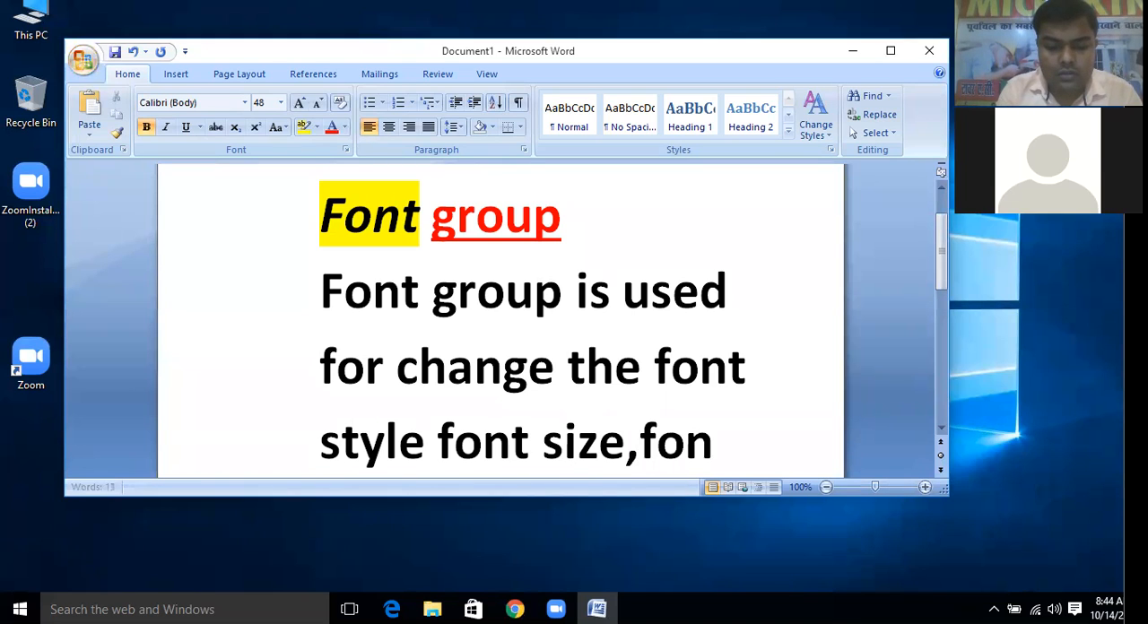
{"action": "type", "text": " c"}
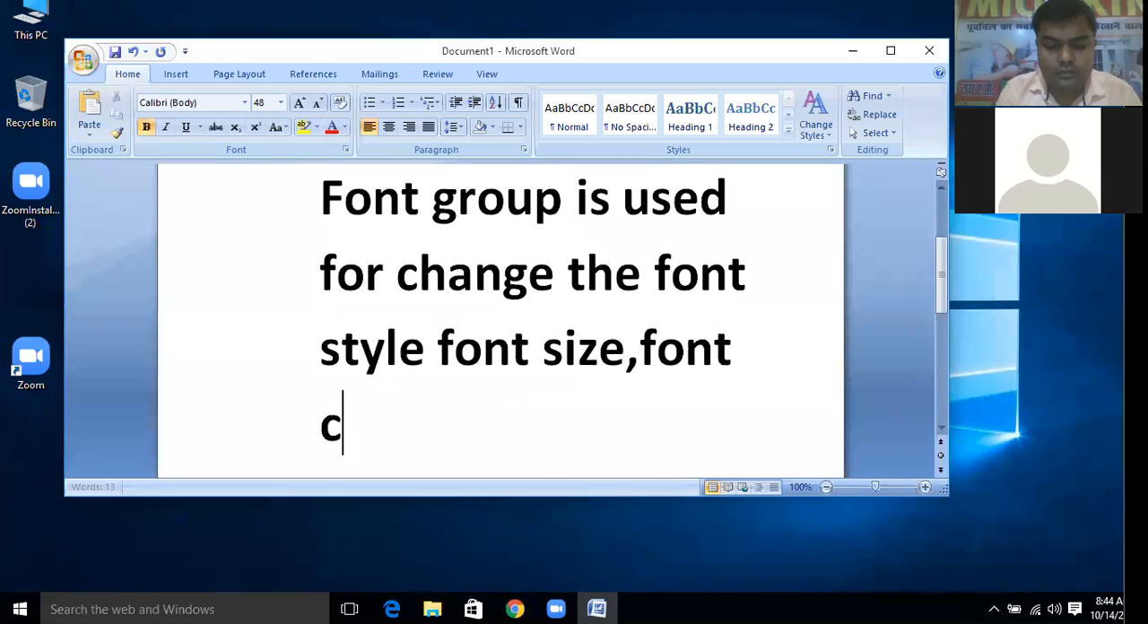
{"action": "type", "text": "olo"}
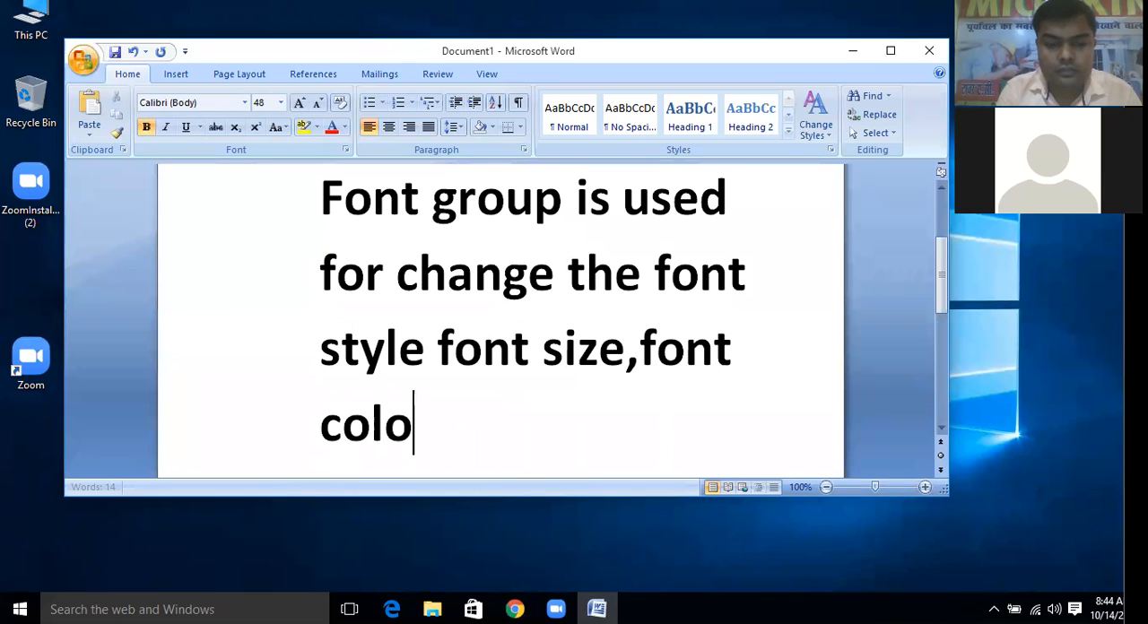
{"action": "type", "text": "r"}
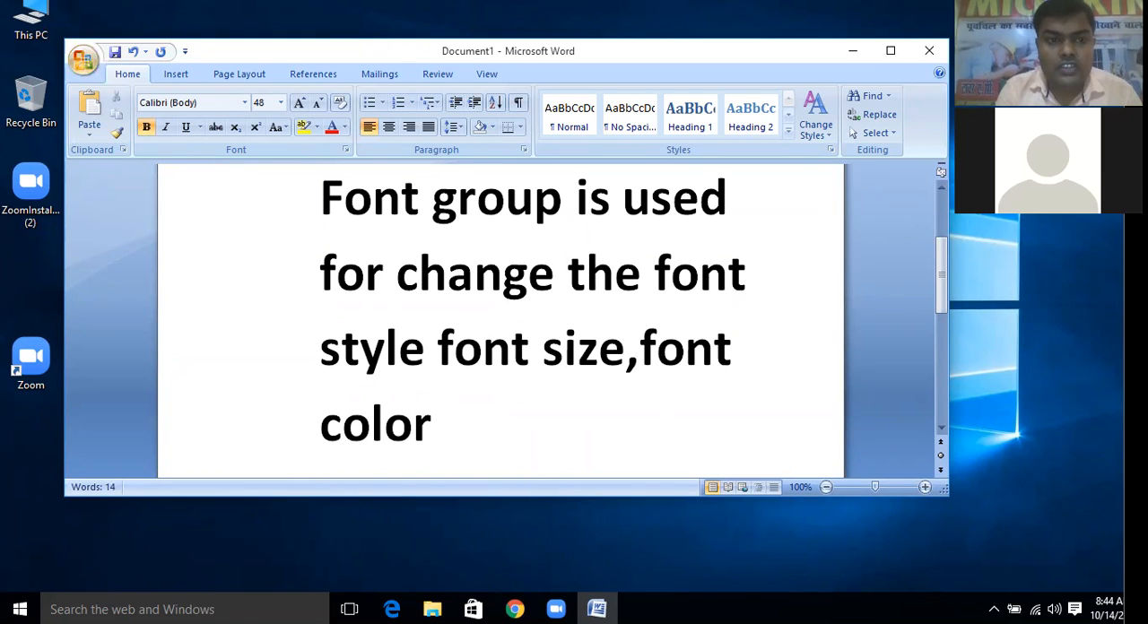
{"action": "type", "text": " etc"}
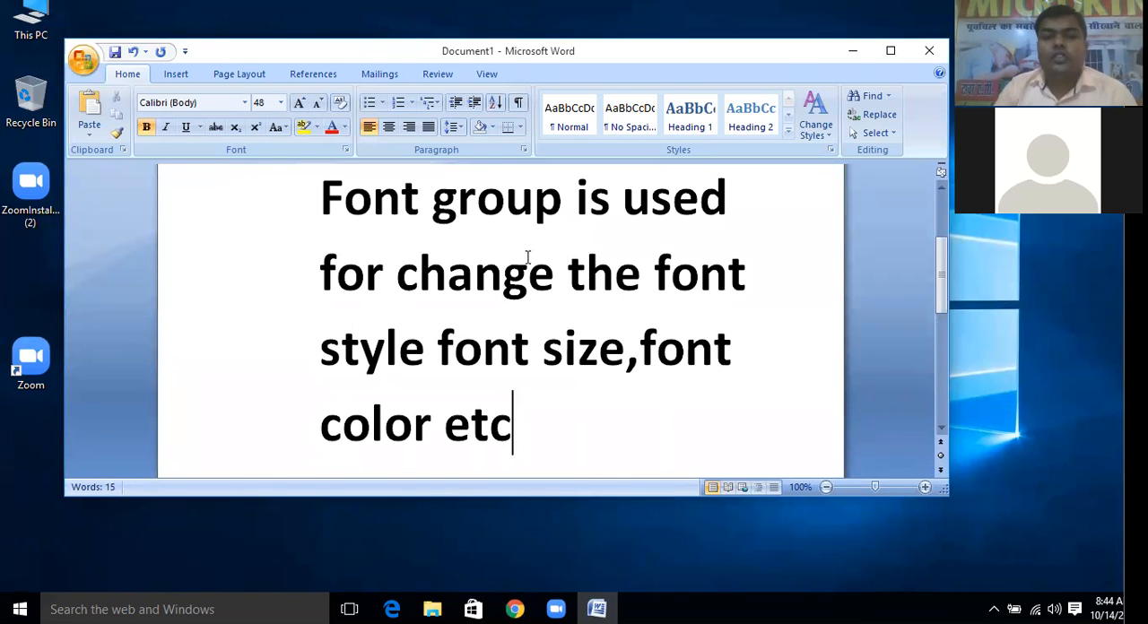
{"action": "scroll", "coordinate": [554, 384], "scroll_direction": "up", "scroll_amount": 2}
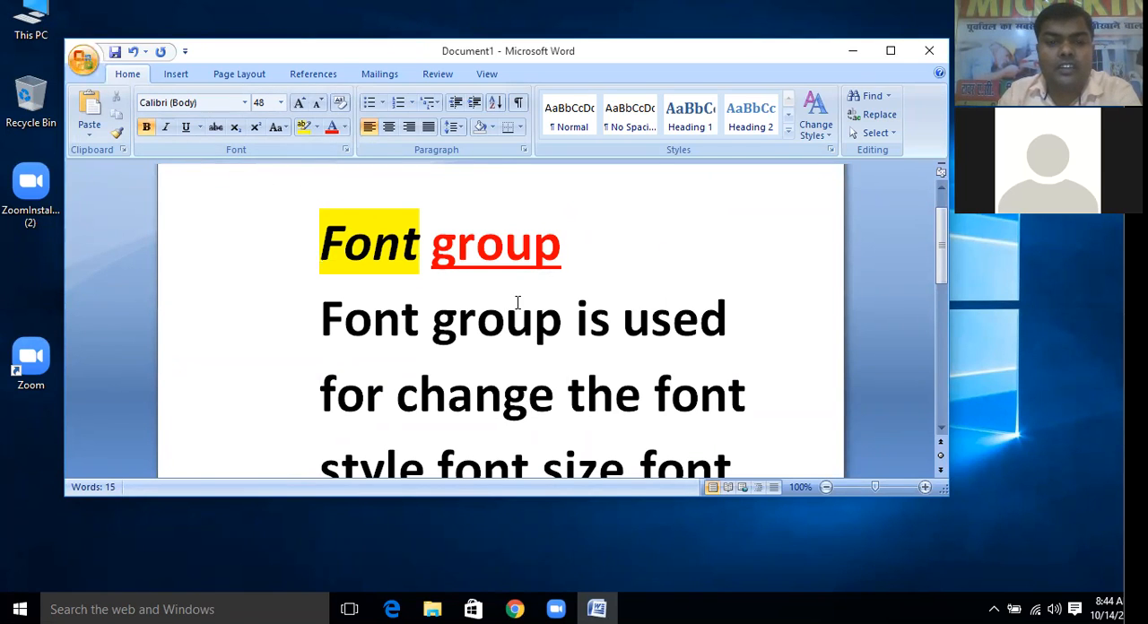
{"action": "left_click", "coordinate": [573, 330]}
{"action": "scroll", "coordinate": [609, 337], "scroll_direction": "down", "scroll_amount": 2}
{"action": "left_click_drag", "start_coordinate": [321, 239], "coordinate": [523, 306]}
{"action": "left_click_drag", "start_coordinate": [516, 305], "coordinate": [422, 308]}
{"action": "left_click", "coordinate": [496, 307]}
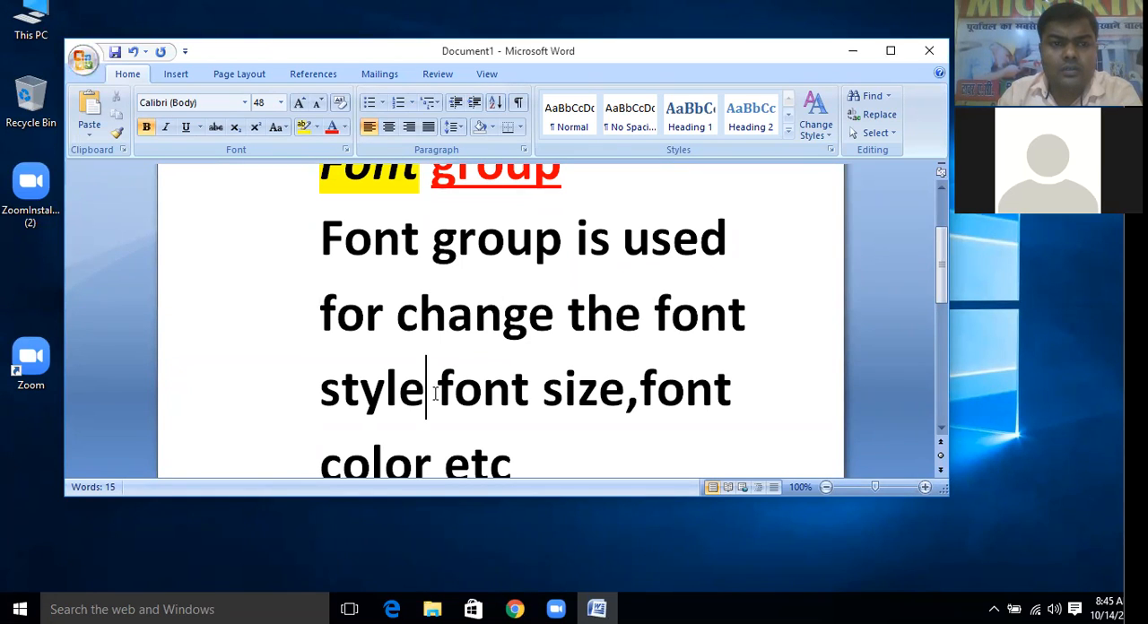
Insert a comma directly before "etc" at the end of the sentence
{"action": "scroll", "coordinate": [541, 434], "scroll_direction": "down", "scroll_amount": 1}
{"action": "left_click", "coordinate": [453, 417]}
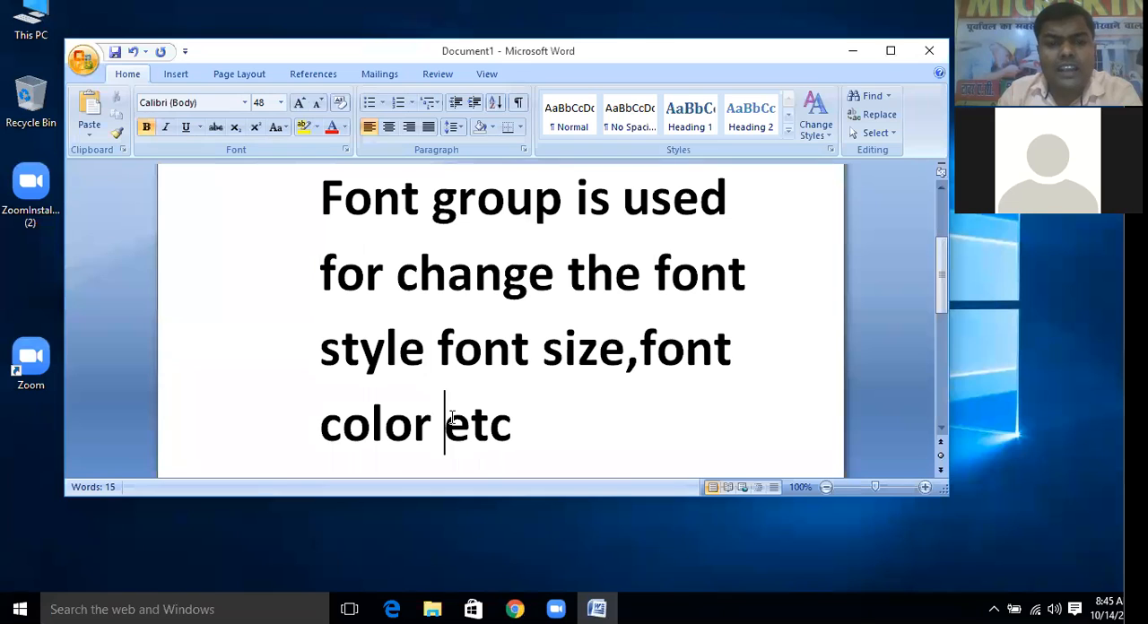
{"action": "type", "text": ","}
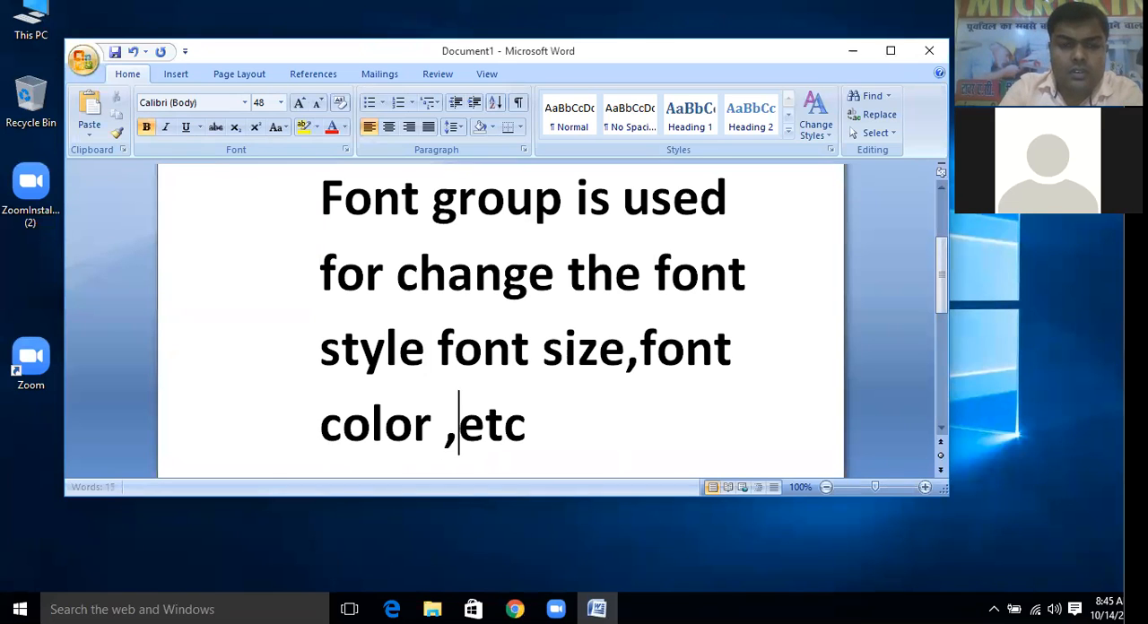
{"action": "type", "text": "hi"}
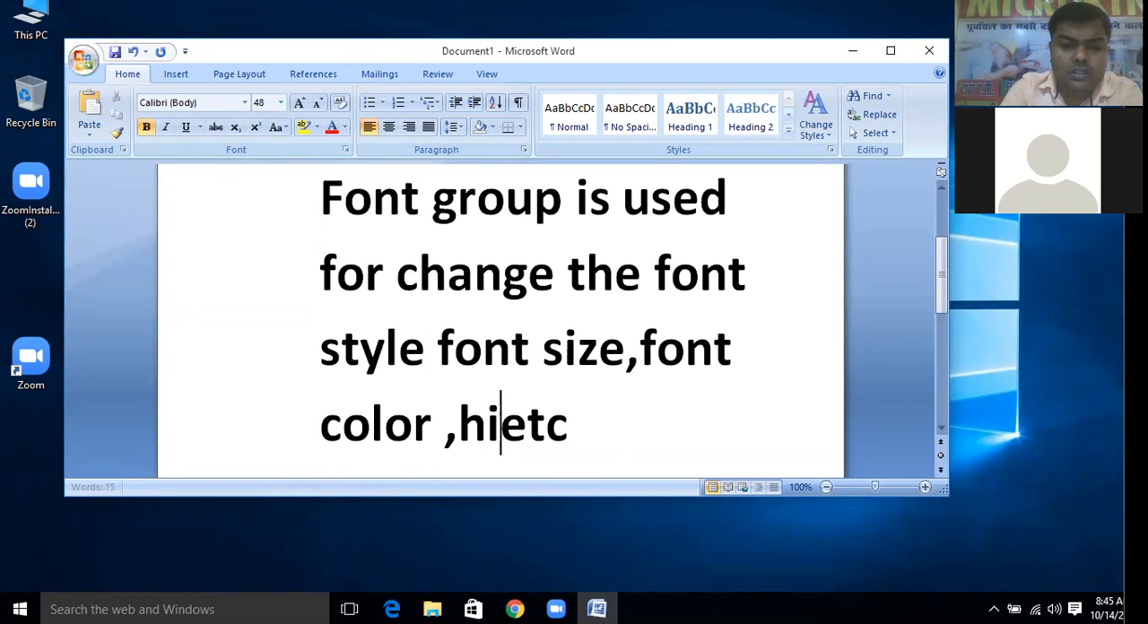
{"action": "type", "text": "ghli"}
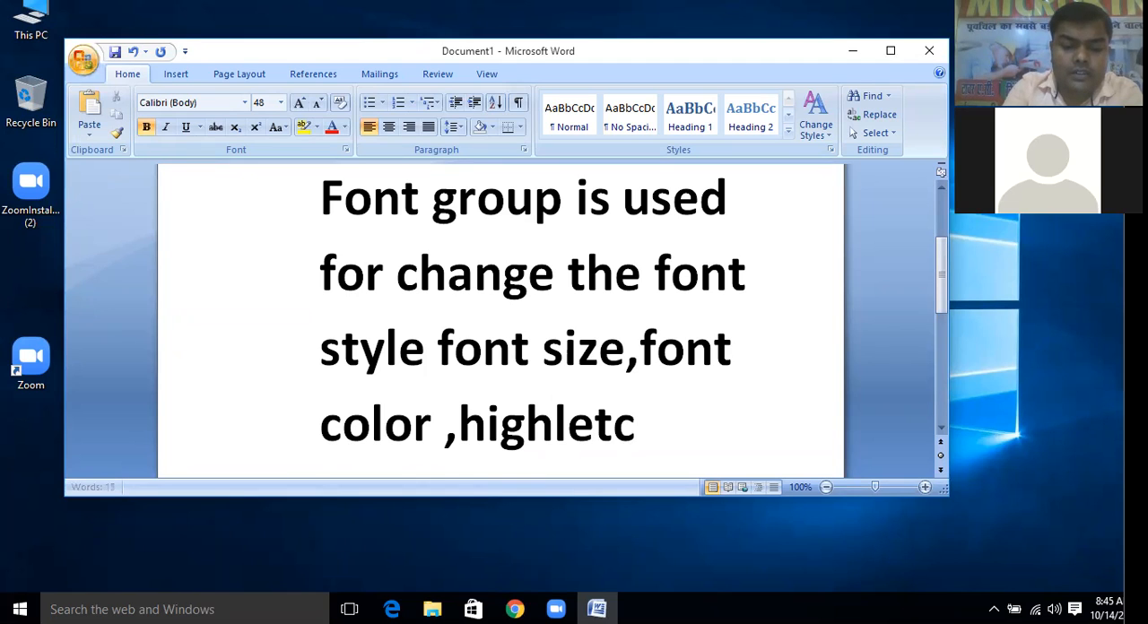
{"action": "type", "text": "ght"}
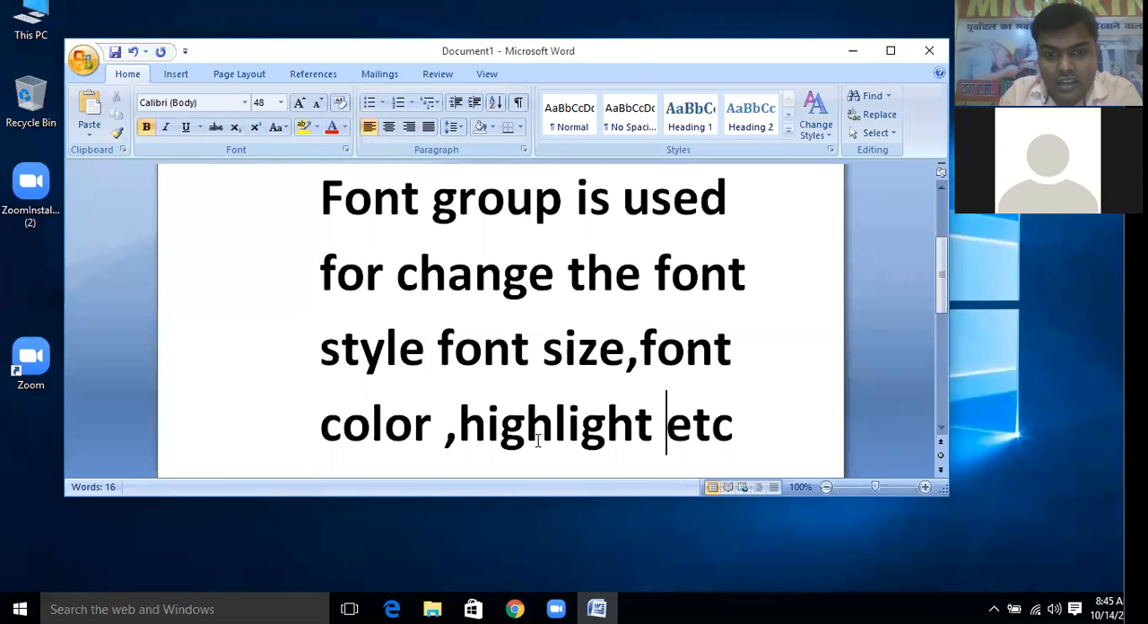
{"action": "key", "text": "BackSpace"}
{"action": "key", "text": "BackSpace"}
{"action": "key", "text": "BackSpace"}
{"action": "key", "text": "BackSpace"}
{"action": "key", "text": "BackSpace"}
{"action": "key", "text": "BackSpace"}
{"action": "key", "text": "BackSpace"}
{"action": "key", "text": "BackSpace"}
{"action": "key", "text": "BackSpace"}
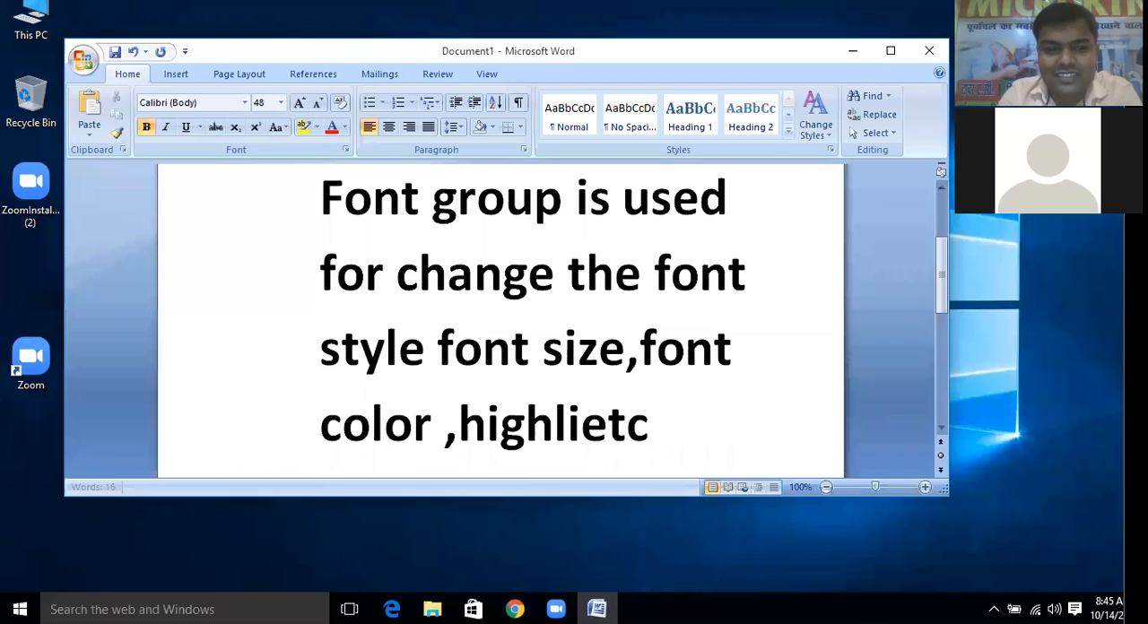
{"action": "key", "text": "BackSpace"}
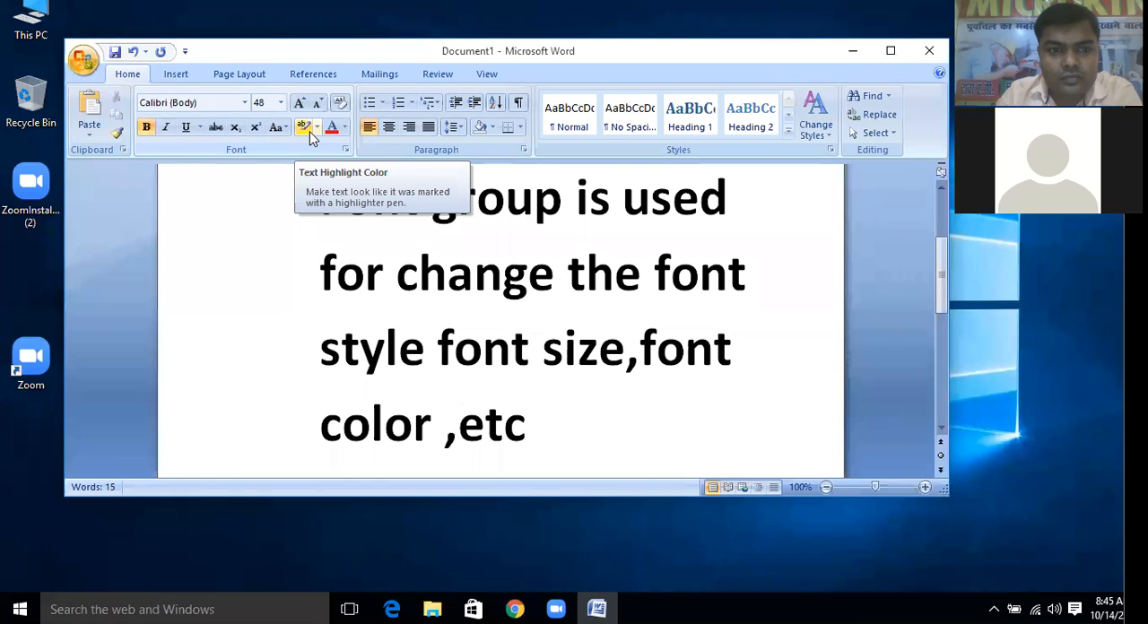
Review the word "color" in the explanatory sentence and the formatting of the "Font group" heading
{"action": "left_click", "coordinate": [428, 423]}
{"action": "left_click_drag", "start_coordinate": [428, 423], "coordinate": [325, 422]}
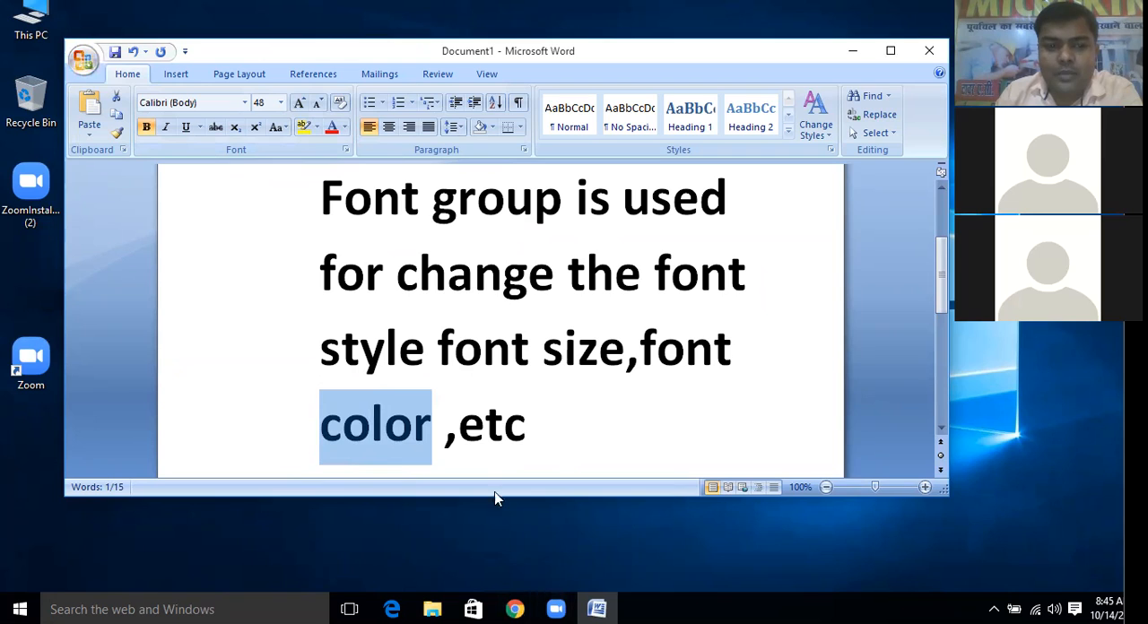
{"action": "left_click", "coordinate": [294, 241]}
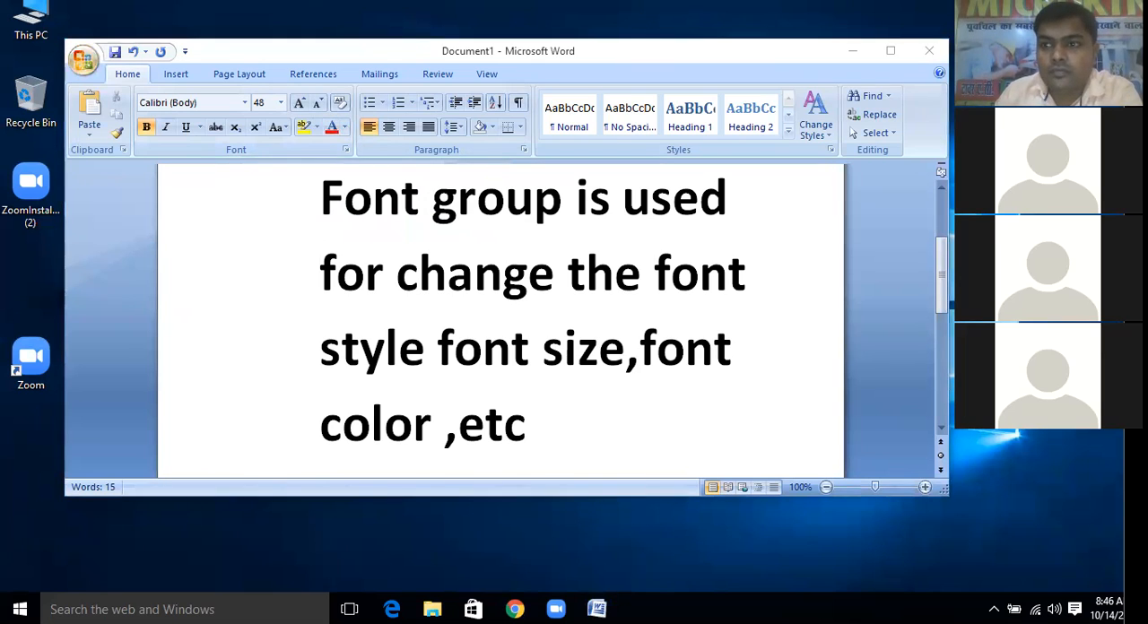
{"action": "left_click", "coordinate": [454, 286]}
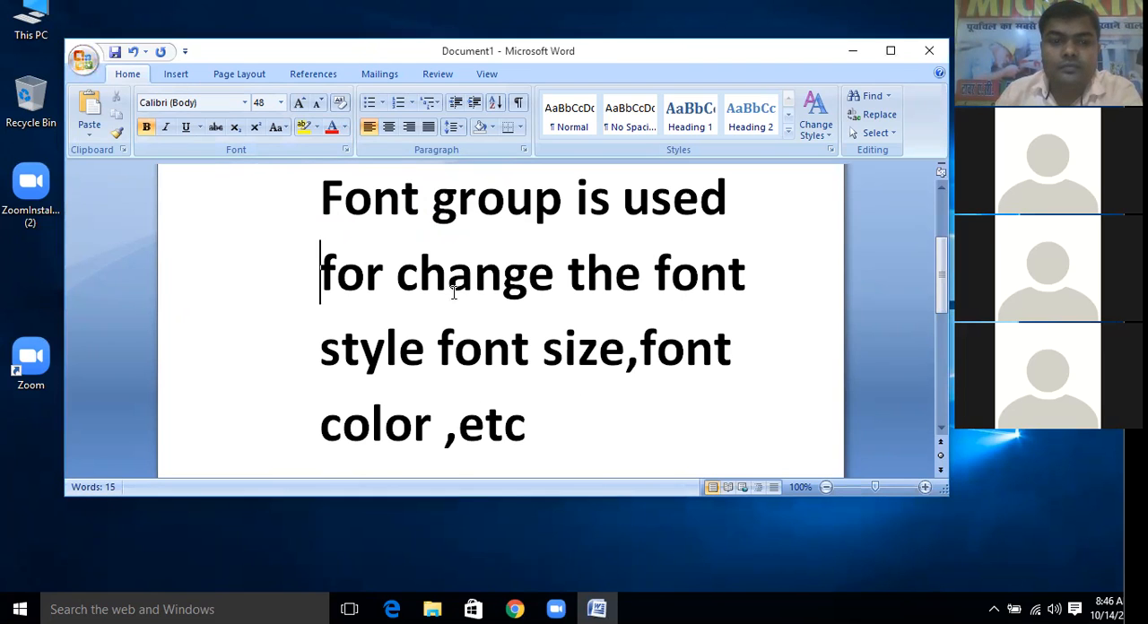
{"action": "scroll", "coordinate": [447, 189], "scroll_direction": "up", "scroll_amount": 2}
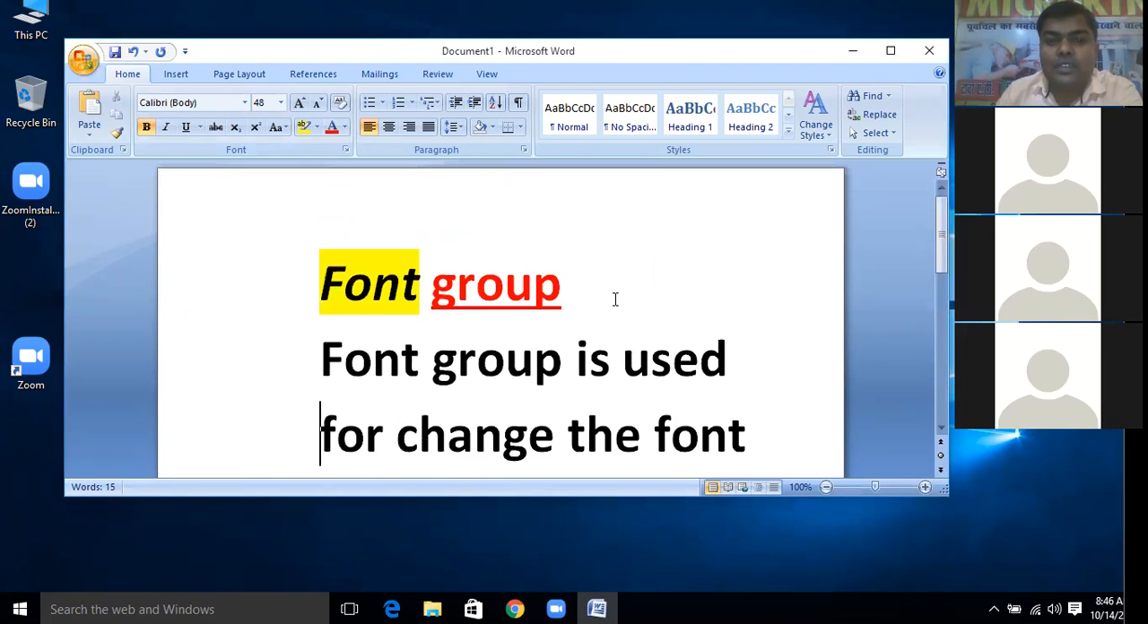
{"action": "scroll", "coordinate": [577, 260], "scroll_direction": "down", "scroll_amount": 1}
{"action": "left_click_drag", "start_coordinate": [576, 258], "coordinate": [314, 254]}
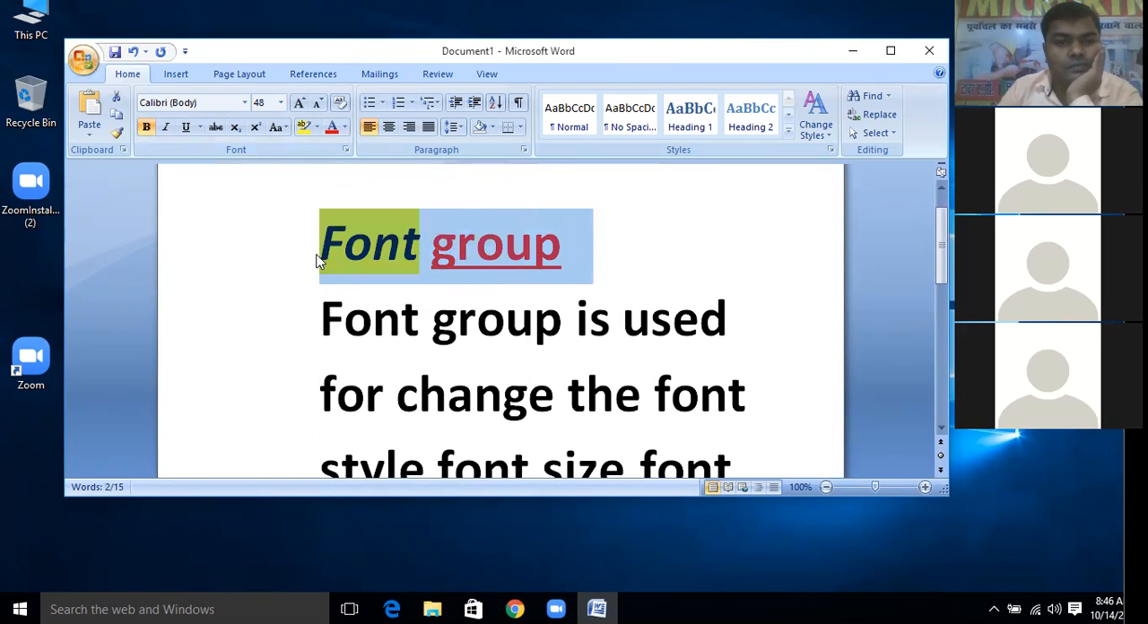
{"action": "left_click", "coordinate": [379, 256]}
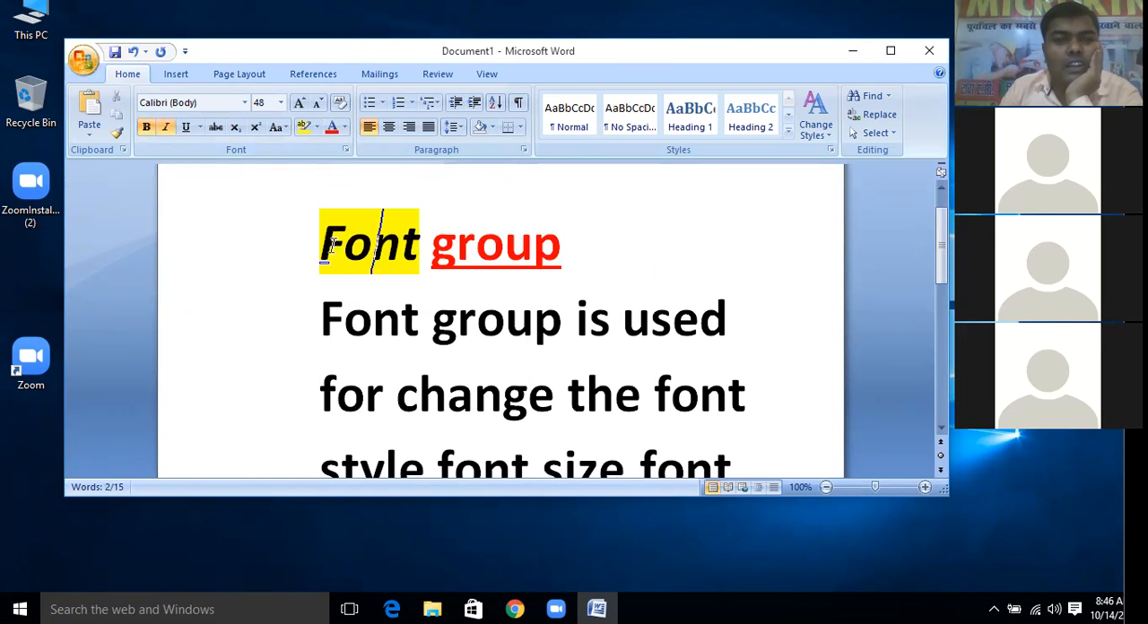
Reset the "Font group" heading's font color to Automatic and remove the yellow highlight from it
{"action": "triple_click", "coordinate": [351, 256]}
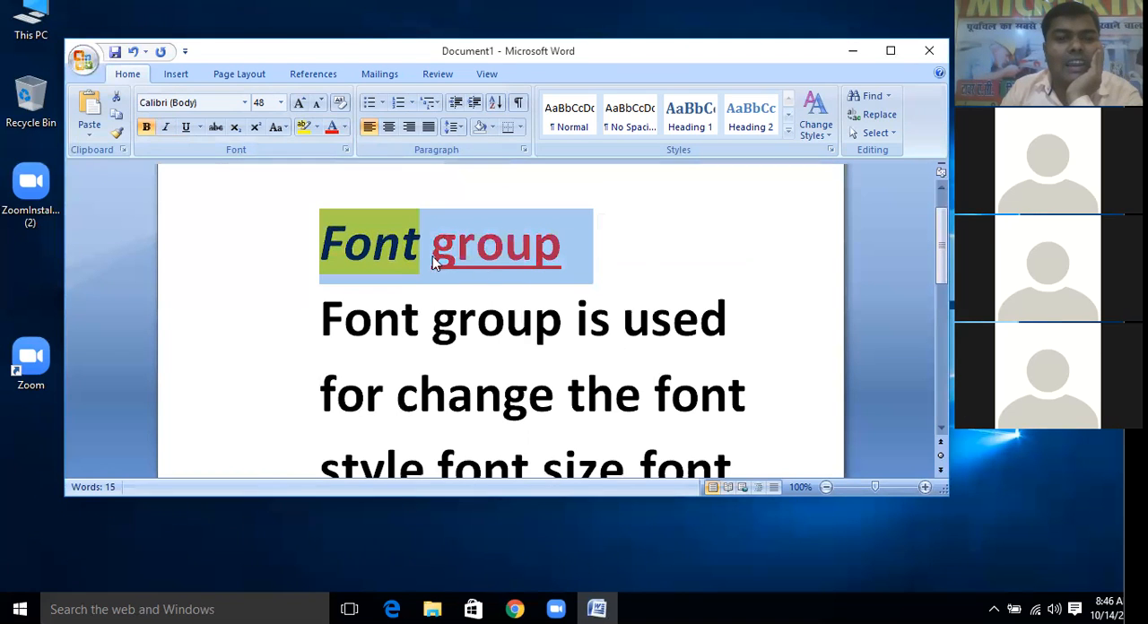
{"action": "left_click", "coordinate": [345, 128]}
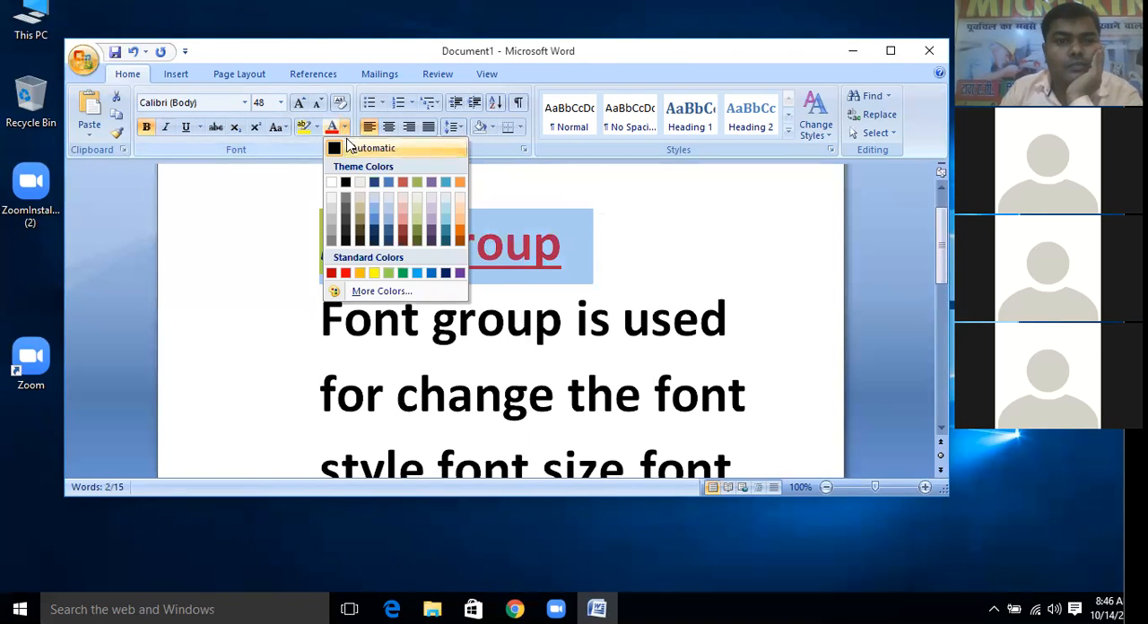
{"action": "left_click", "coordinate": [338, 153]}
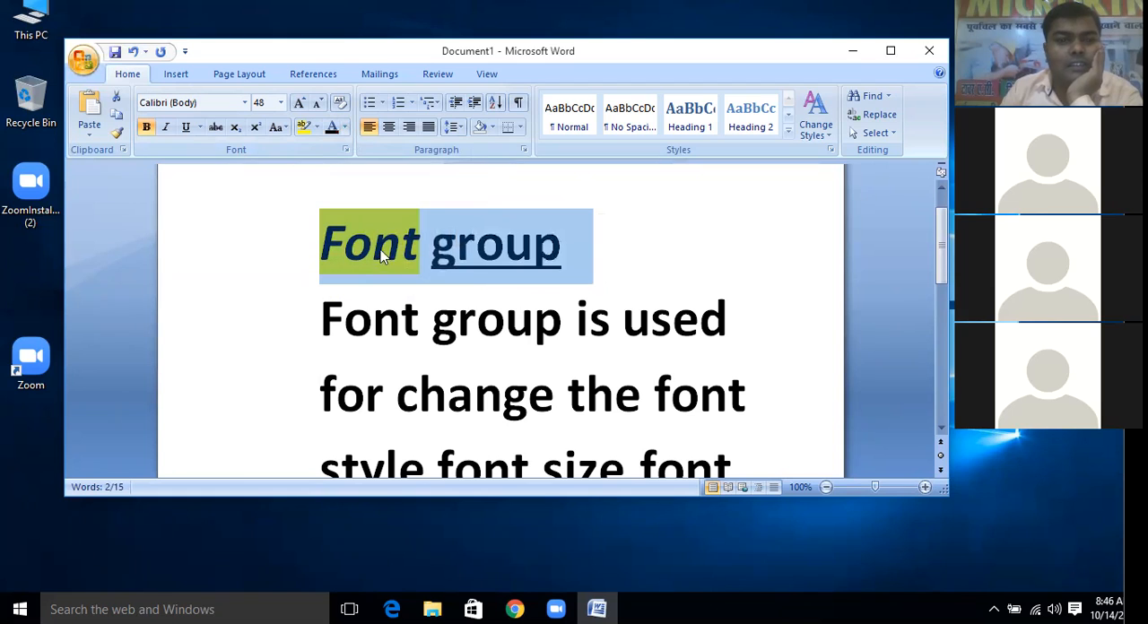
{"action": "left_click", "coordinate": [316, 127]}
{"action": "left_click", "coordinate": [340, 225]}
{"action": "left_click_drag", "start_coordinate": [571, 253], "coordinate": [354, 242]}
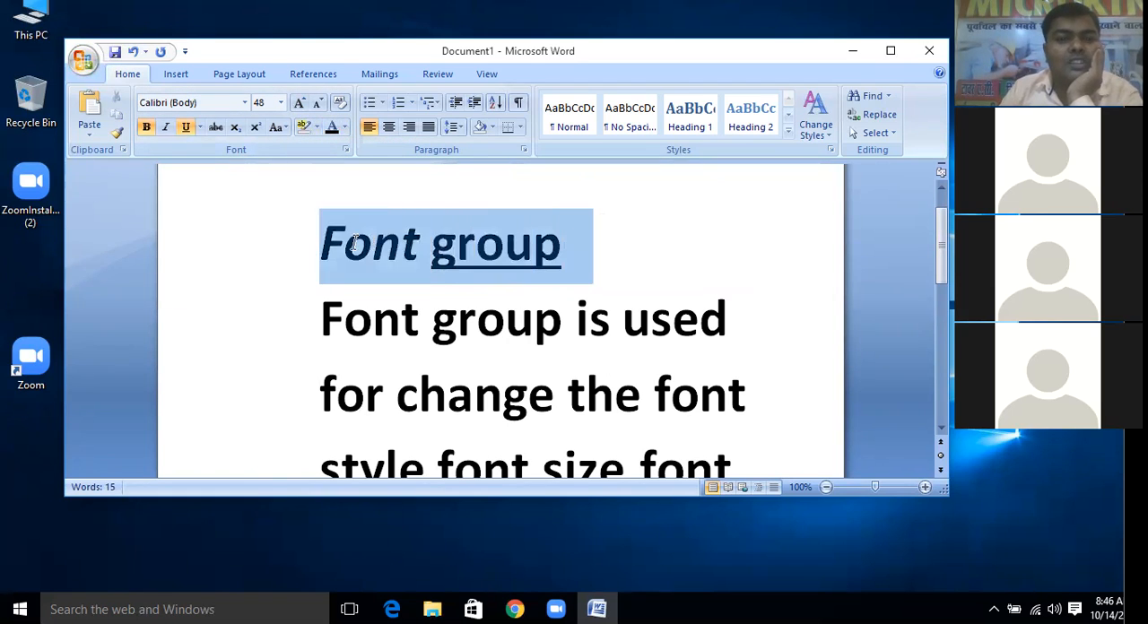
{"action": "left_click", "coordinate": [458, 256]}
{"action": "left_click", "coordinate": [563, 256]}
{"action": "double_click", "coordinate": [368, 244]}
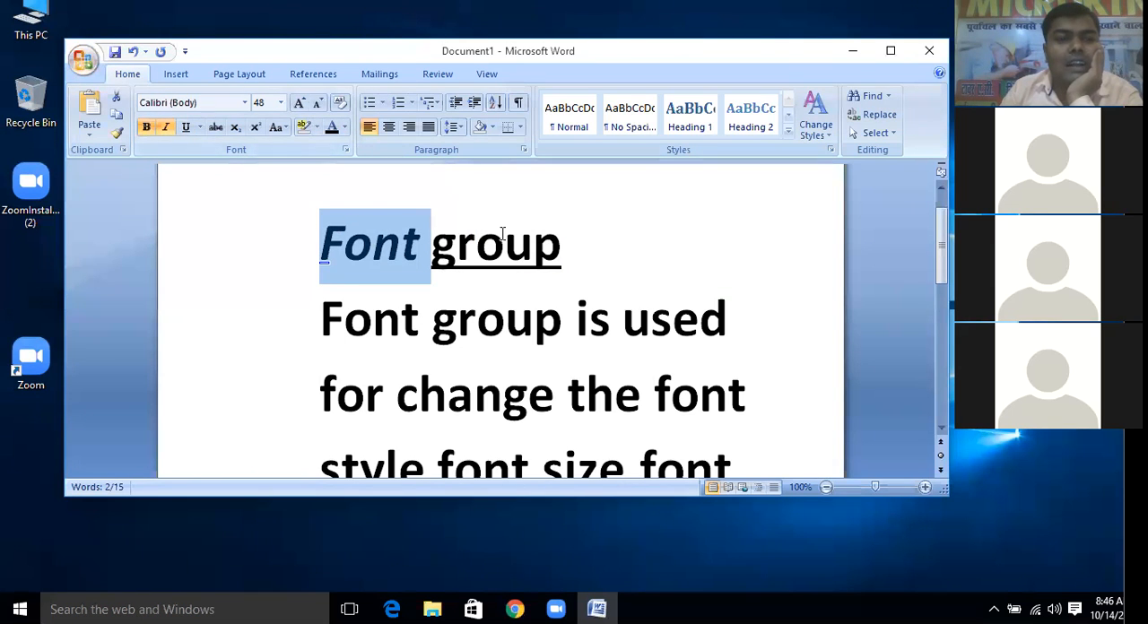
{"action": "left_click", "coordinate": [534, 253]}
{"action": "left_click", "coordinate": [462, 211]}
{"action": "double_click", "coordinate": [328, 192]}
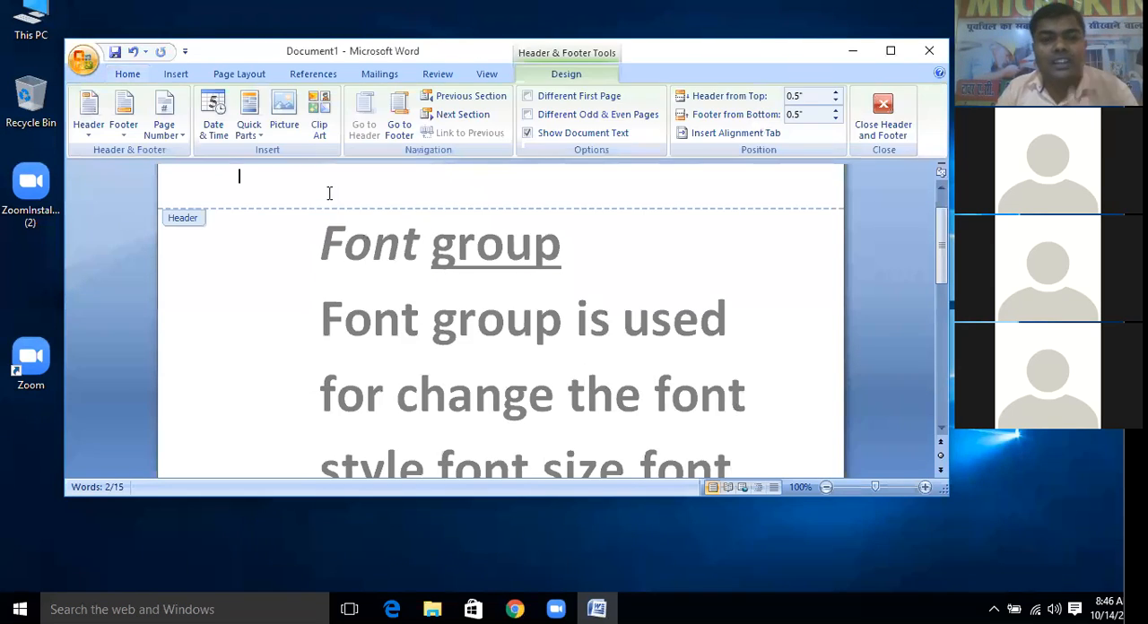
{"action": "double_click", "coordinate": [362, 319]}
Insert a new line above the "Font group" heading and write "Welcome" on it
{"action": "left_click", "coordinate": [324, 254]}
{"action": "key", "text": "Return"}
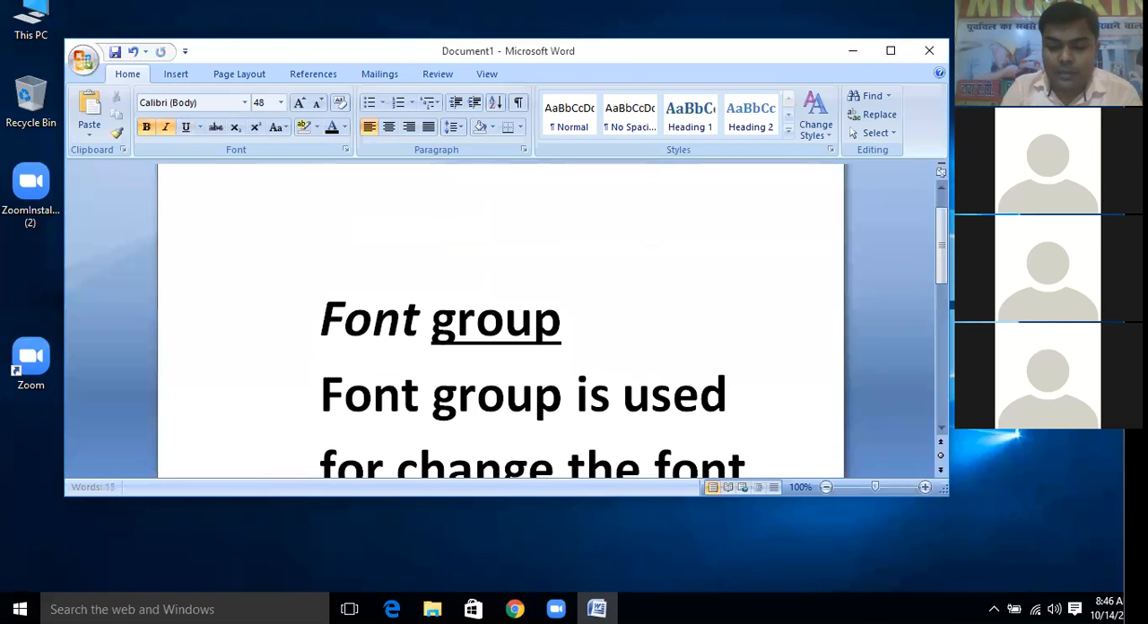
{"action": "type", "text": "wel"}
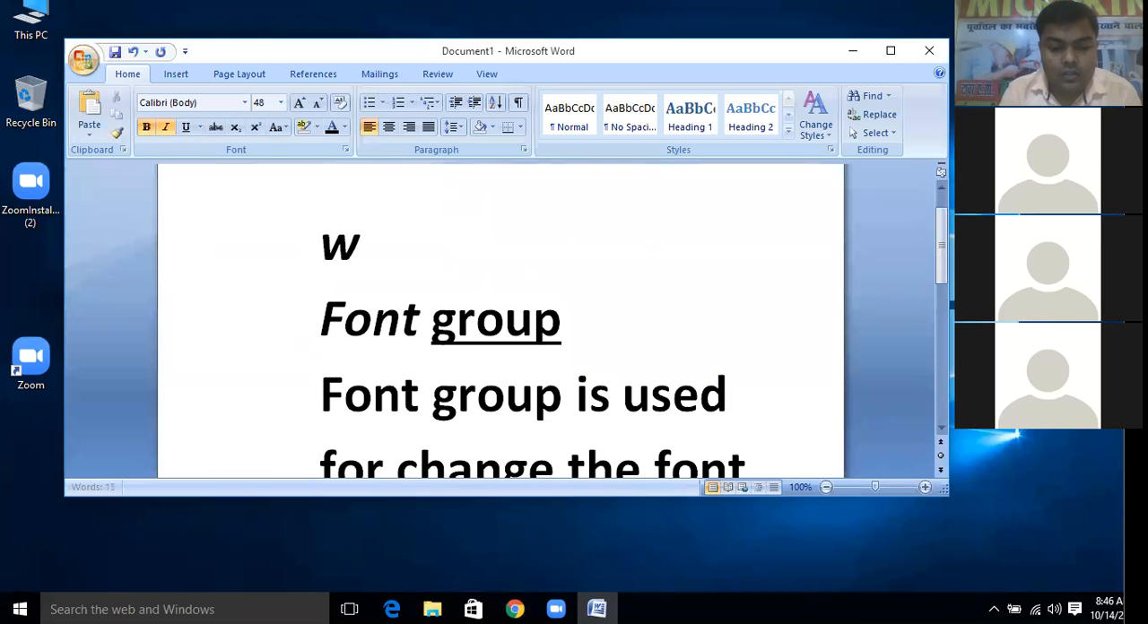
{"action": "type", "text": "come"}
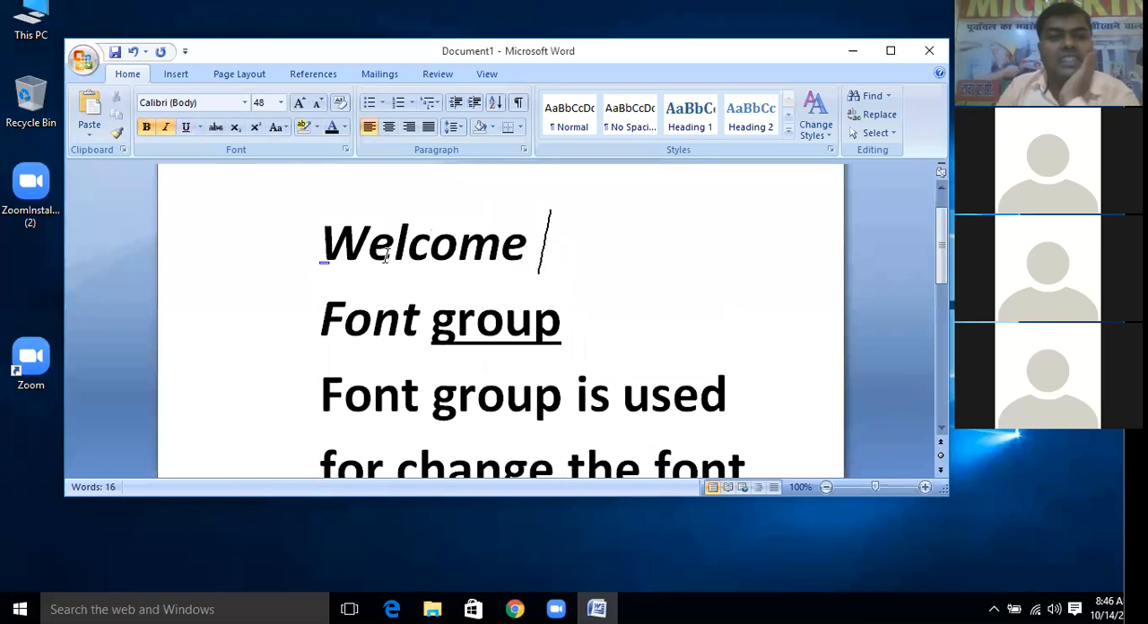
Remove the italic and bold formatting from the word "Welcome"
{"action": "left_click_drag", "start_coordinate": [523, 250], "coordinate": [310, 226]}
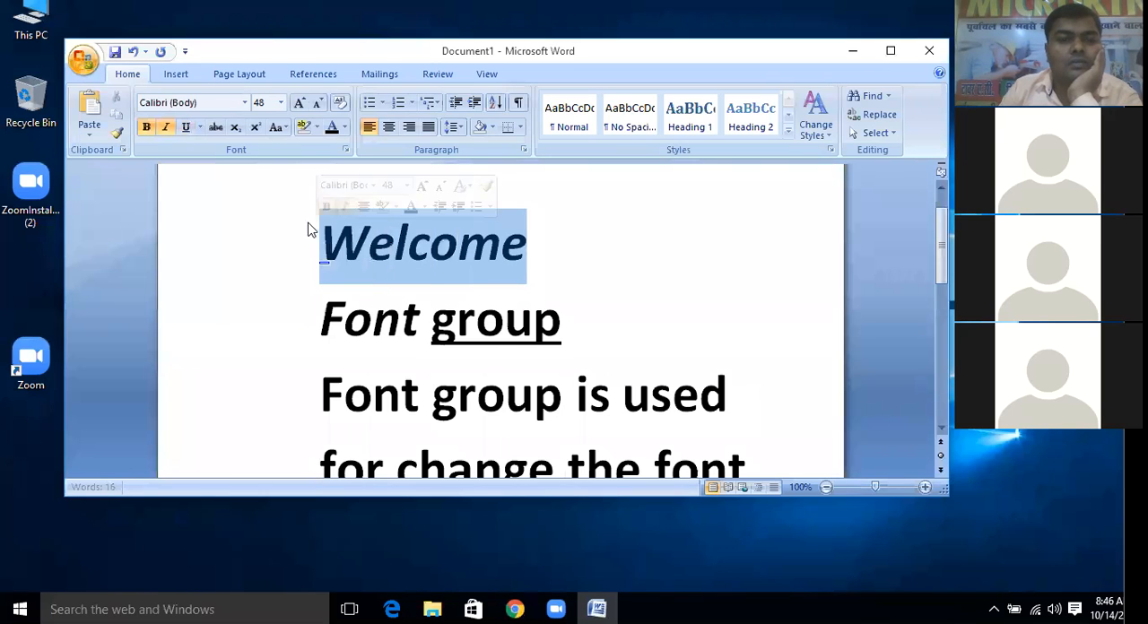
{"action": "left_click", "coordinate": [165, 126]}
{"action": "left_click", "coordinate": [315, 248]}
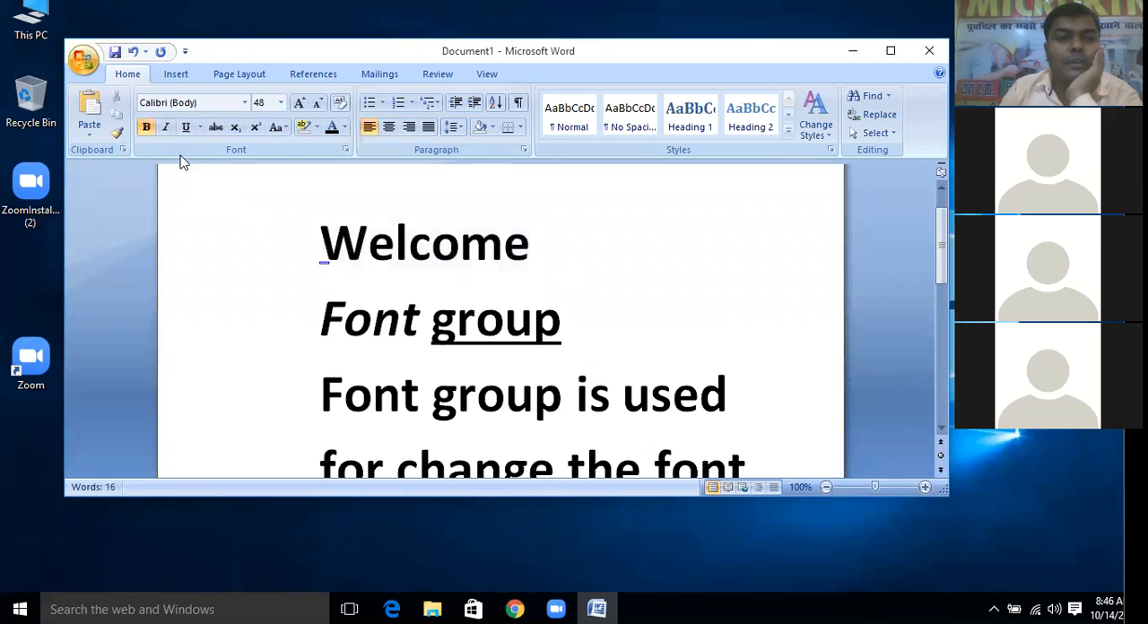
{"action": "key", "text": "shift+Down"}
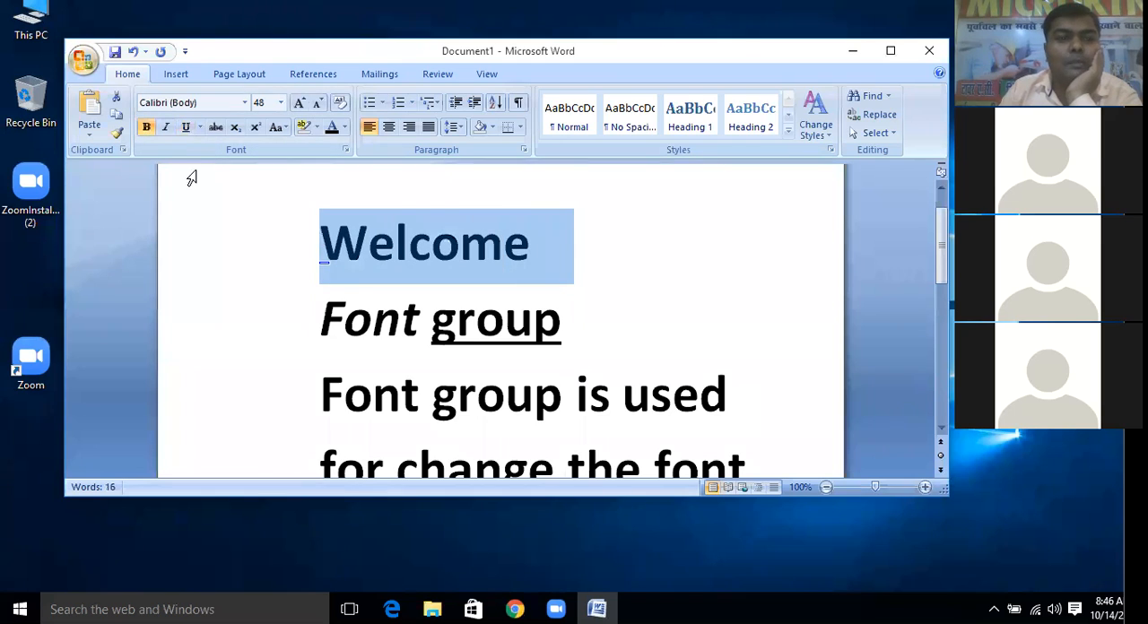
{"action": "left_click", "coordinate": [282, 251]}
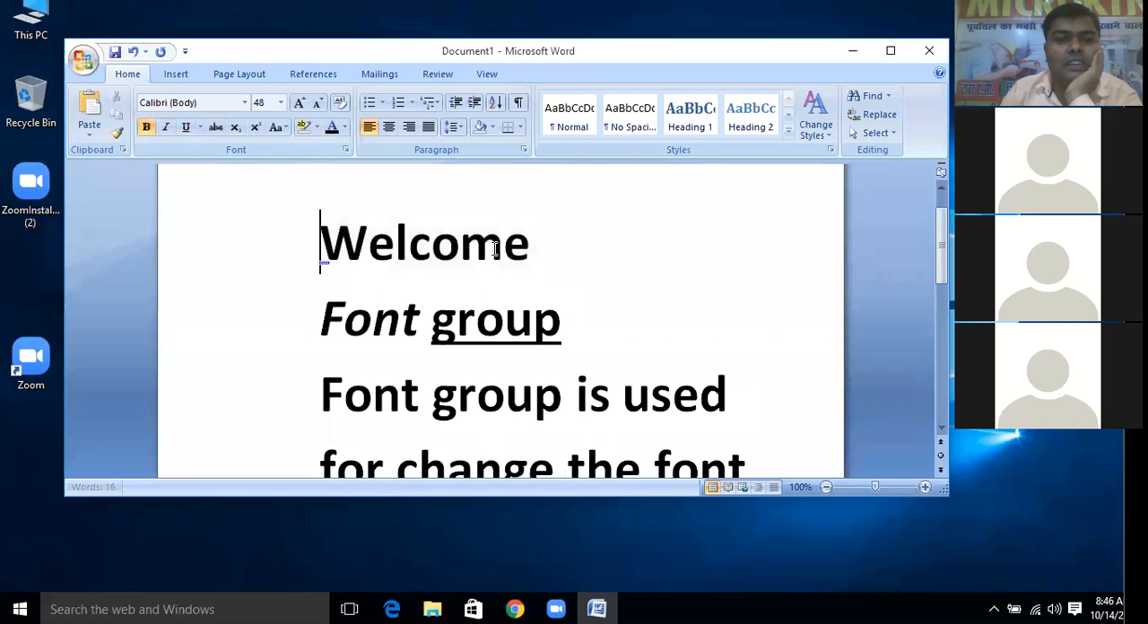
{"action": "key", "text": "shift+Down"}
{"action": "left_click", "coordinate": [146, 126]}
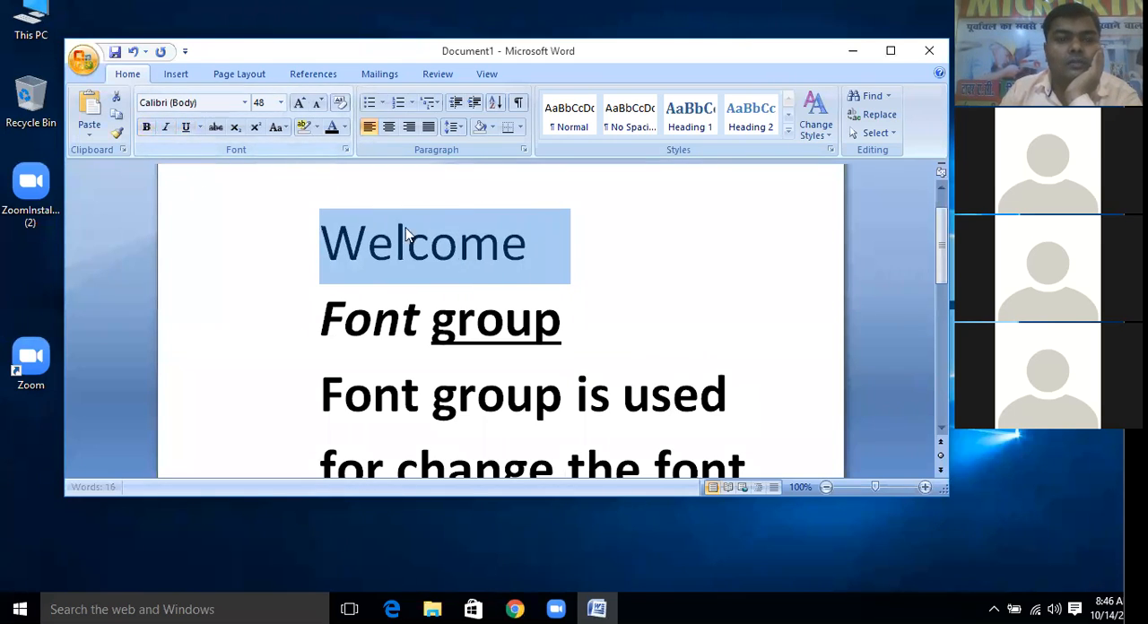
Insert two blank lines between "Welcome" and the "Font group" heading
{"action": "left_click", "coordinate": [566, 259]}
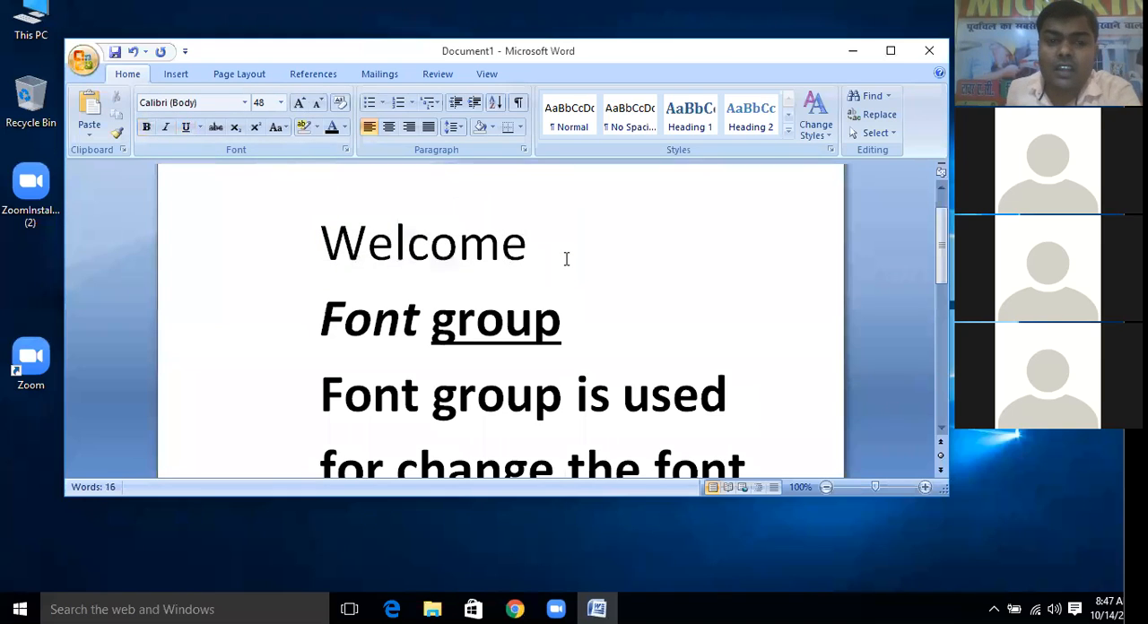
{"action": "key", "text": "Return"}
{"action": "key", "text": "Return"}
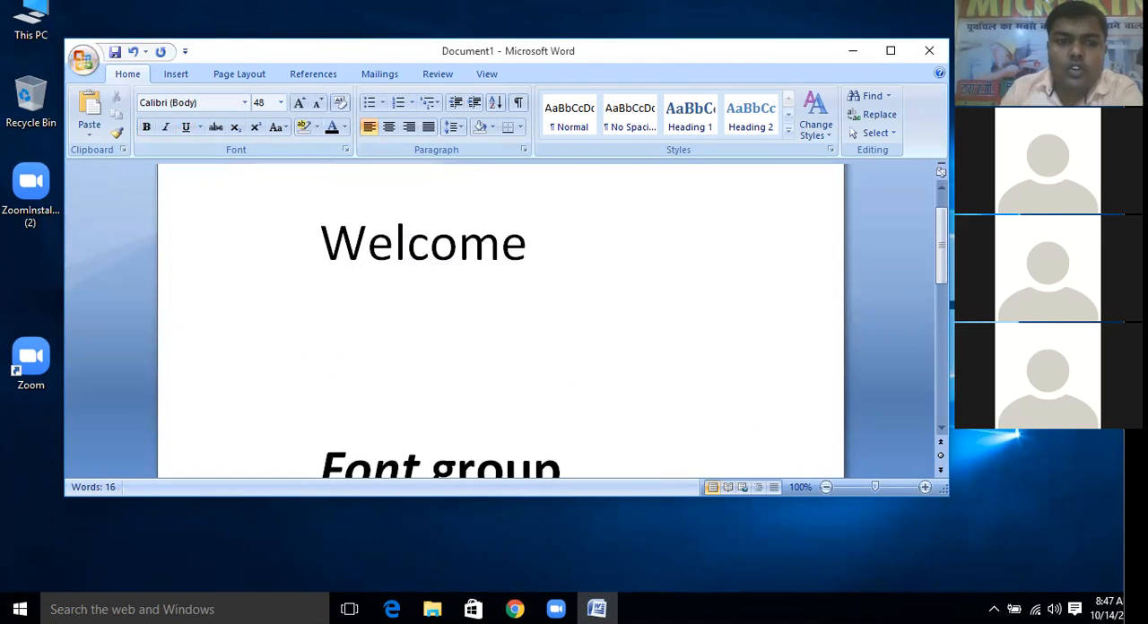
Demonstrate bold on the word "Welcome" by turning it on, off and on again
{"action": "left_click_drag", "start_coordinate": [550, 243], "coordinate": [339, 241]}
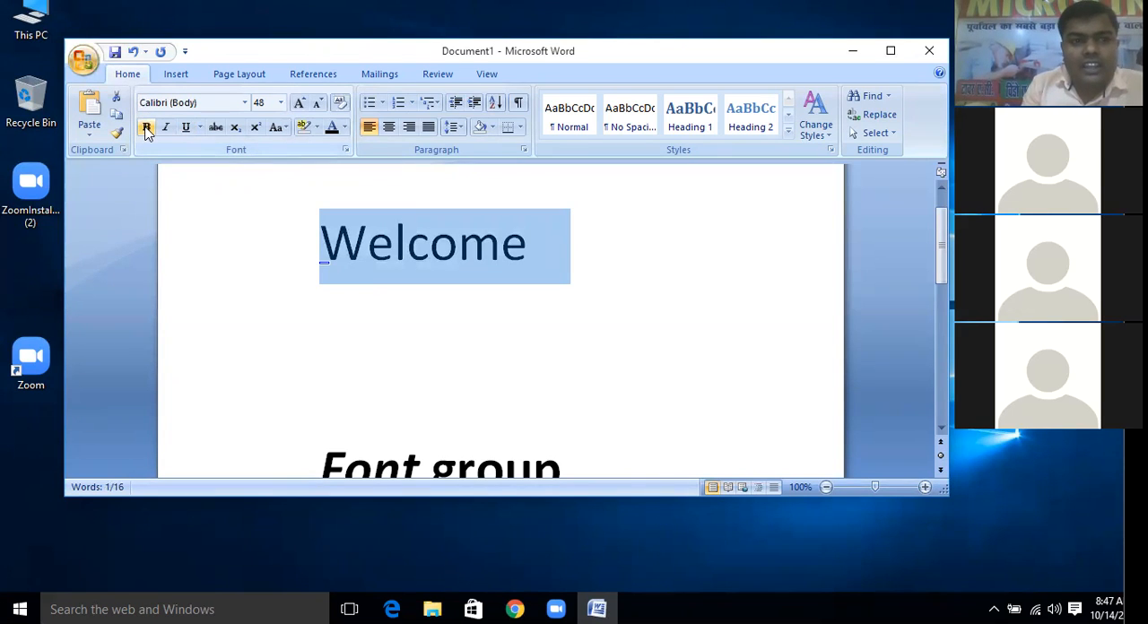
{"action": "left_click", "coordinate": [147, 128]}
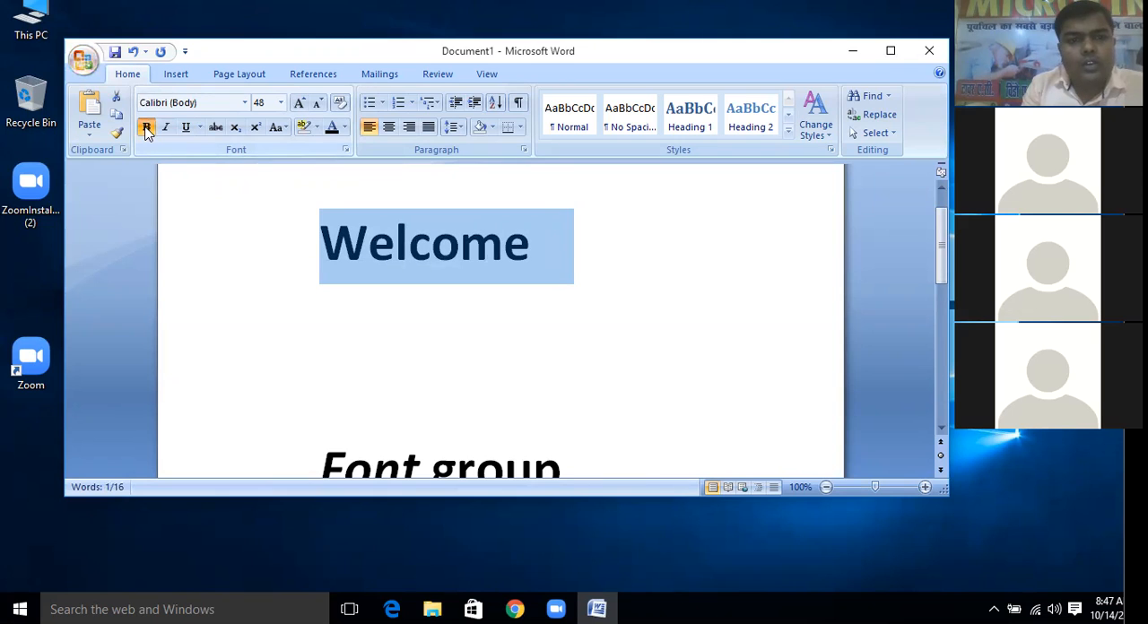
{"action": "left_click", "coordinate": [147, 128]}
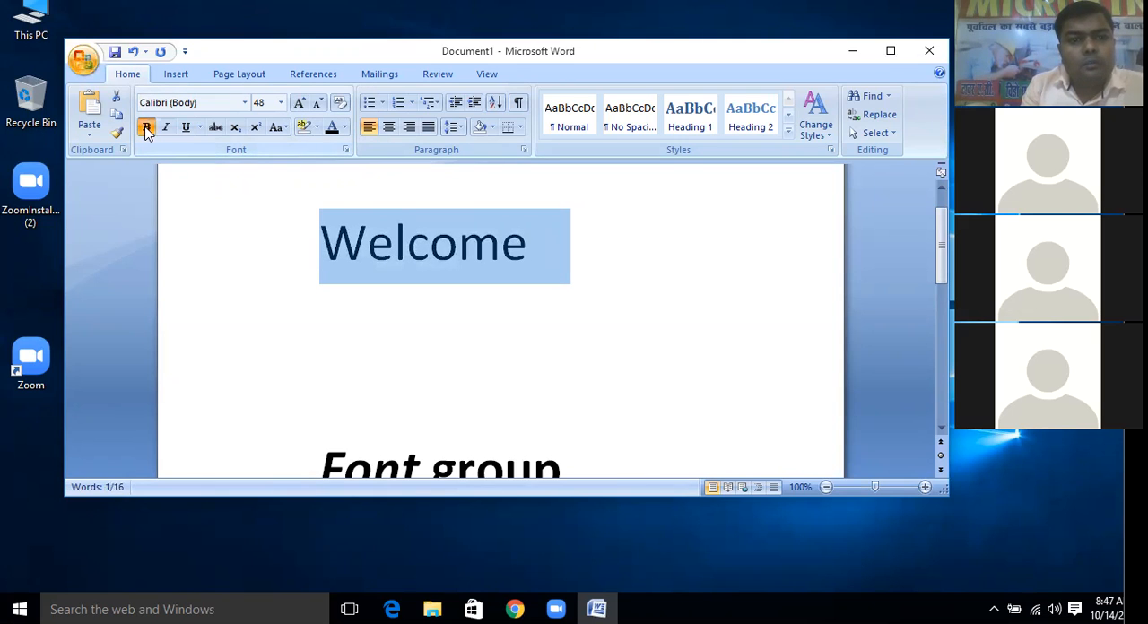
{"action": "left_click", "coordinate": [146, 129]}
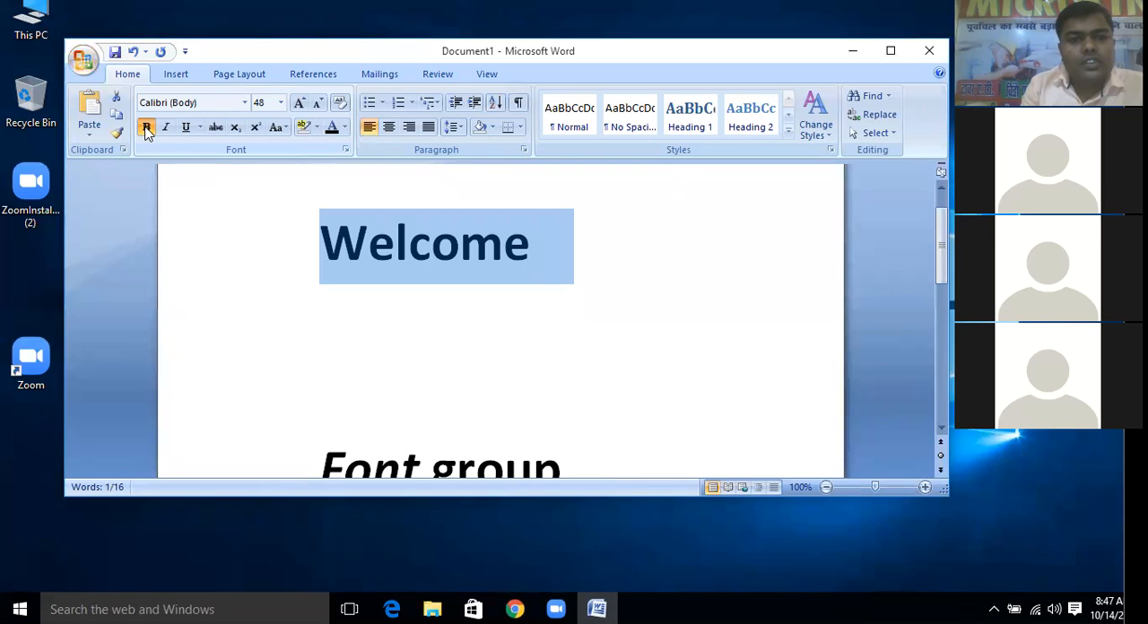
Add another line after "Welcome" and paste a copy of the word directly below it
{"action": "left_click", "coordinate": [548, 256]}
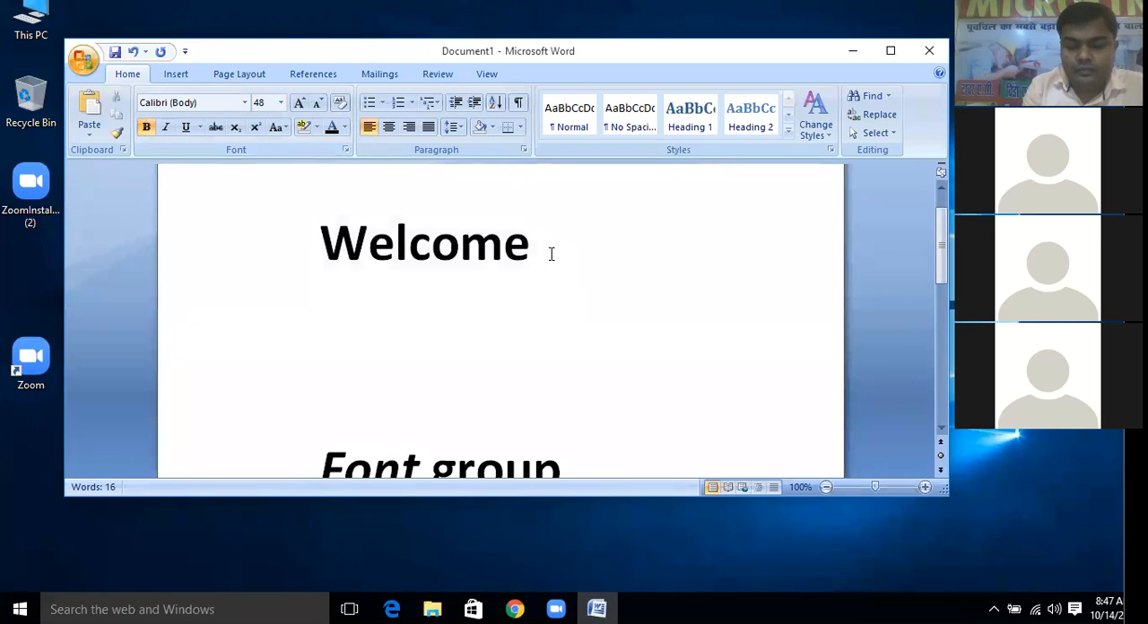
{"action": "key", "text": "Return"}
{"action": "left_click_drag", "start_coordinate": [565, 241], "coordinate": [325, 248]}
{"action": "key", "text": "ctrl+c"}
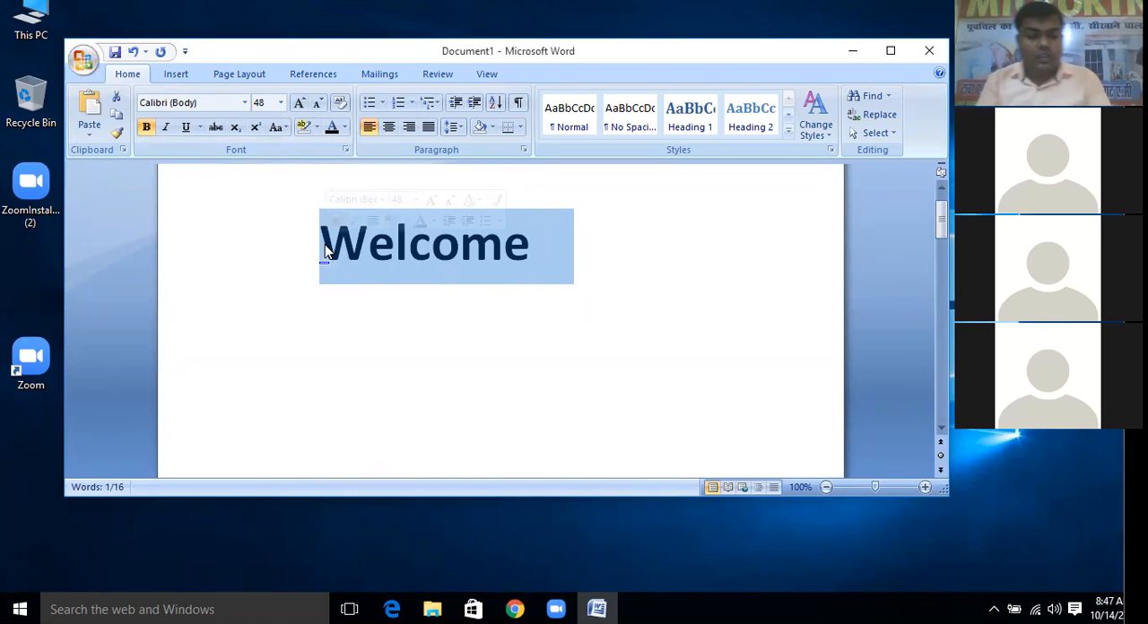
{"action": "left_click", "coordinate": [379, 301]}
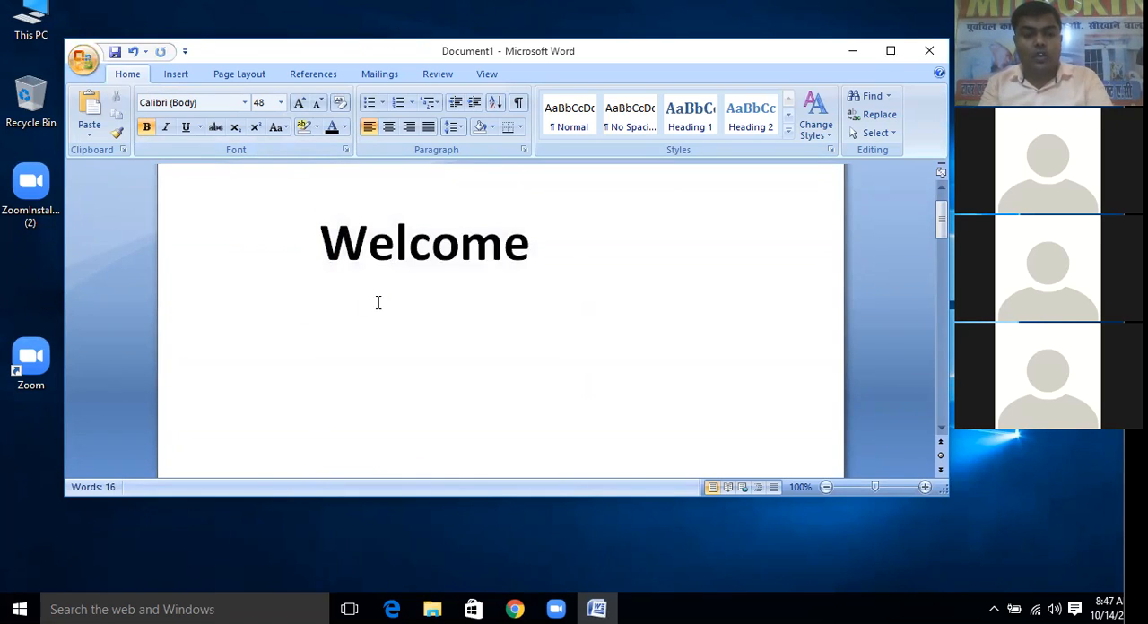
{"action": "key", "text": "ctrl+v"}
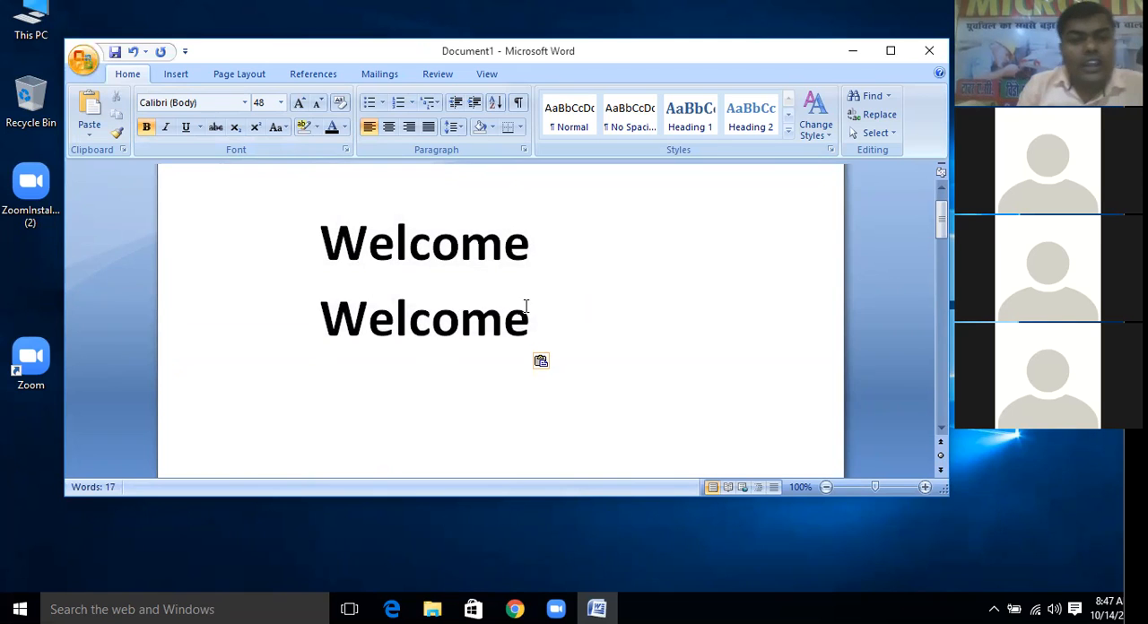
Italicize the second "Welcome", keeping its bold formatting
{"action": "left_click_drag", "start_coordinate": [529, 316], "coordinate": [332, 323]}
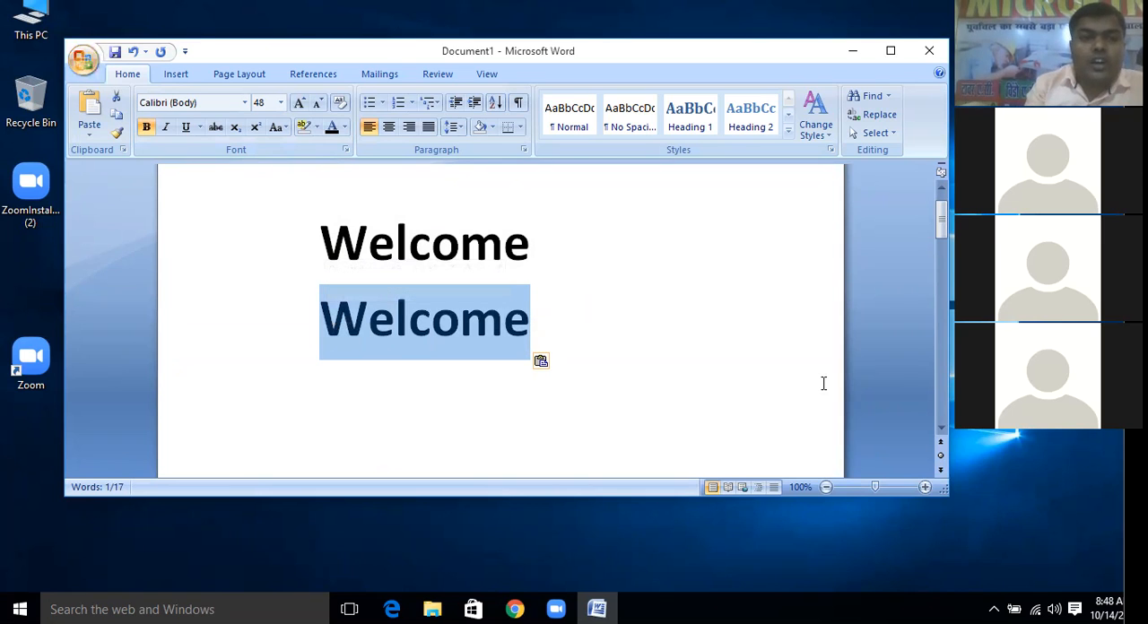
{"action": "left_click", "coordinate": [168, 128]}
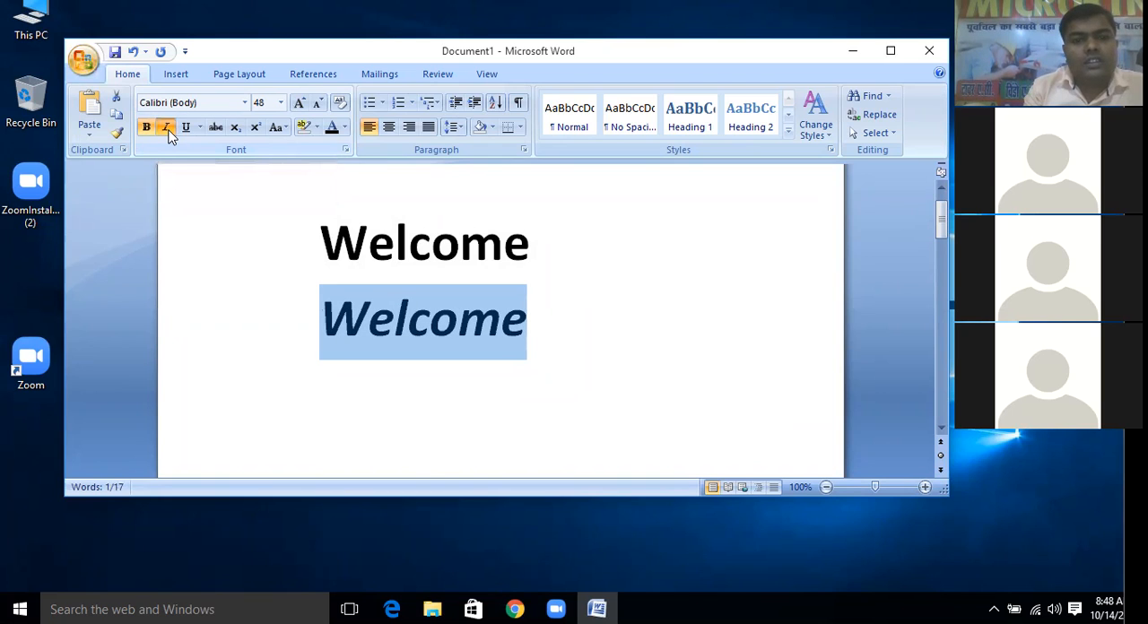
{"action": "left_click", "coordinate": [412, 348]}
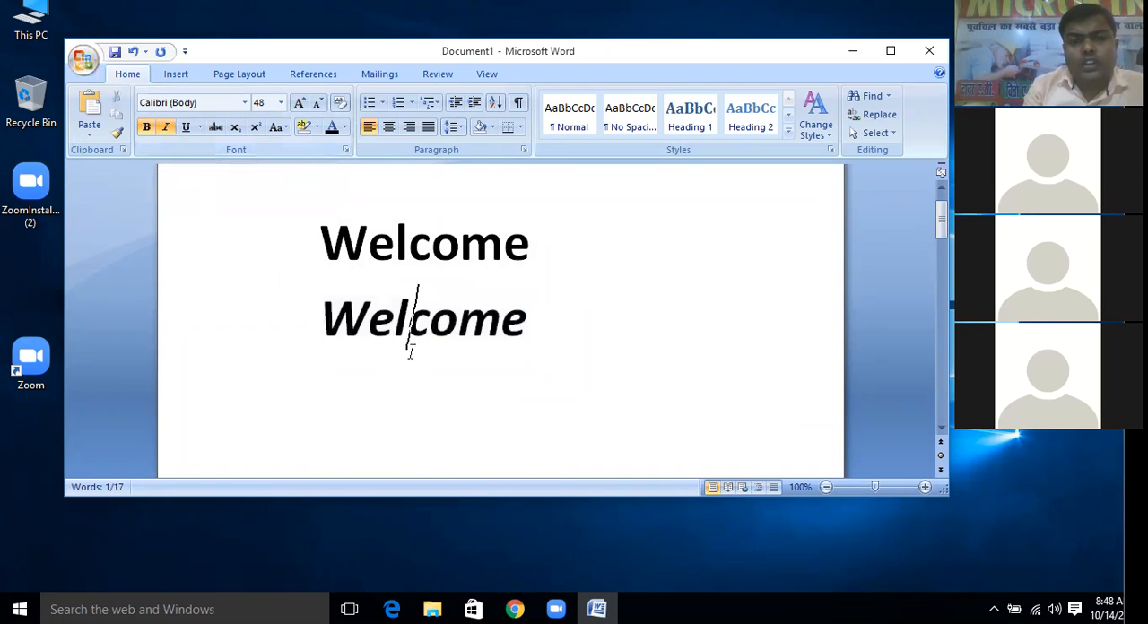
Start a line below the italic "Welcome" and write the phone number there
{"action": "left_click", "coordinate": [578, 327]}
{"action": "key", "text": "Return"}
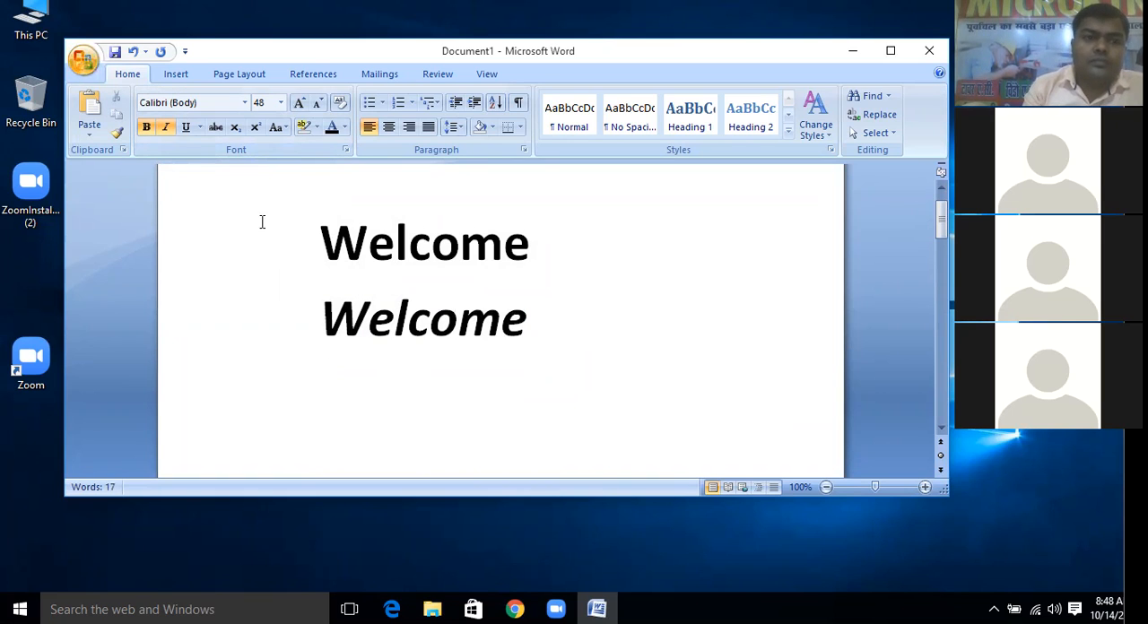
{"action": "left_click", "coordinate": [186, 127]}
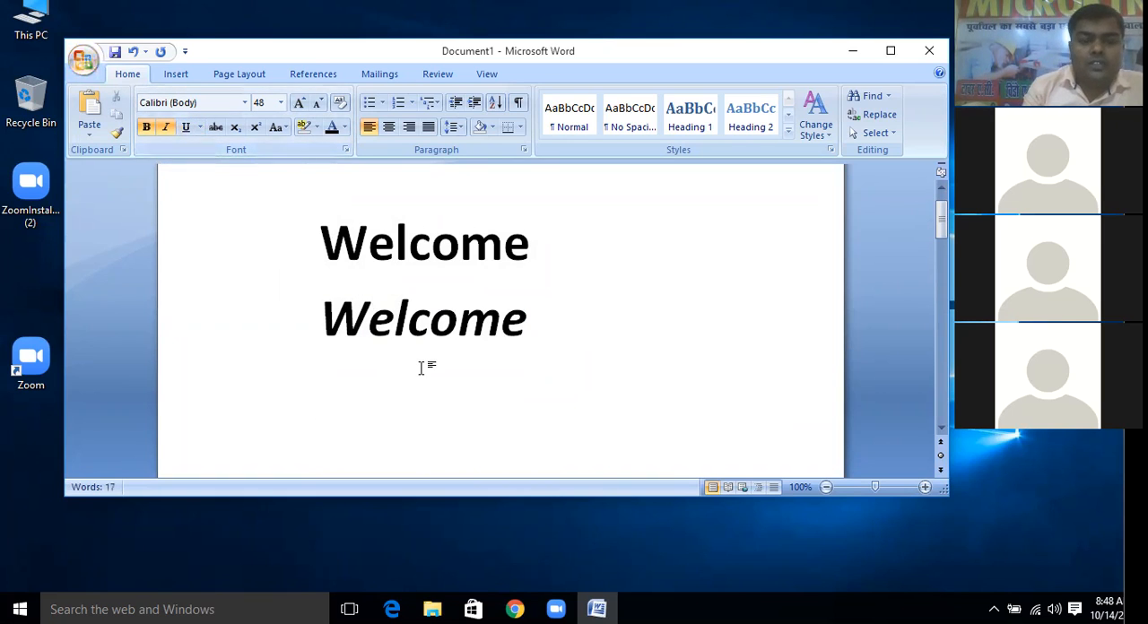
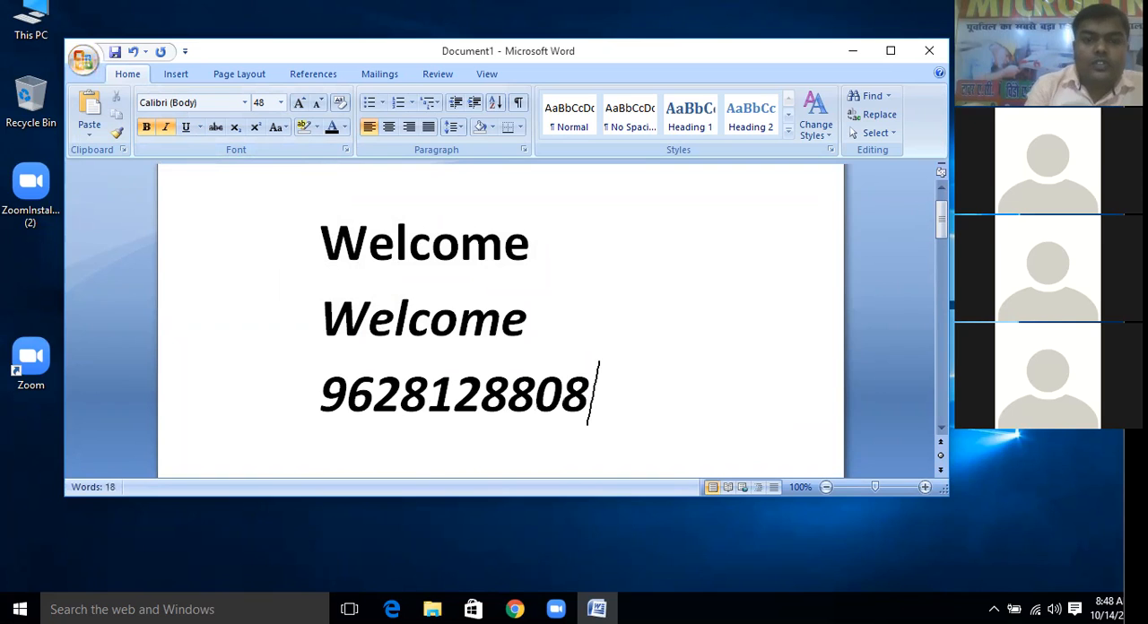
Try to apply one of the preset underline styles to the phone number
{"action": "left_click_drag", "start_coordinate": [594, 419], "coordinate": [300, 407]}
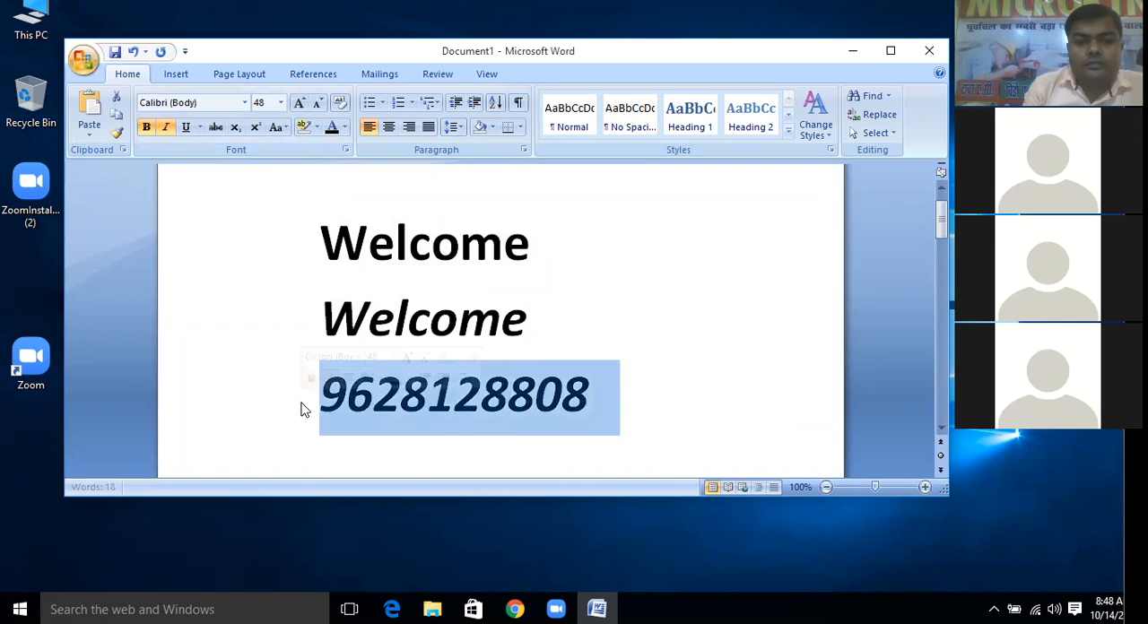
{"action": "left_click", "coordinate": [611, 404]}
{"action": "left_click_drag", "start_coordinate": [611, 404], "coordinate": [235, 411]}
{"action": "left_click", "coordinate": [235, 410]}
{"action": "left_click", "coordinate": [586, 404]}
{"action": "left_click_drag", "start_coordinate": [586, 404], "coordinate": [277, 397]}
{"action": "left_click", "coordinate": [277, 397]}
{"action": "left_click", "coordinate": [200, 127]}
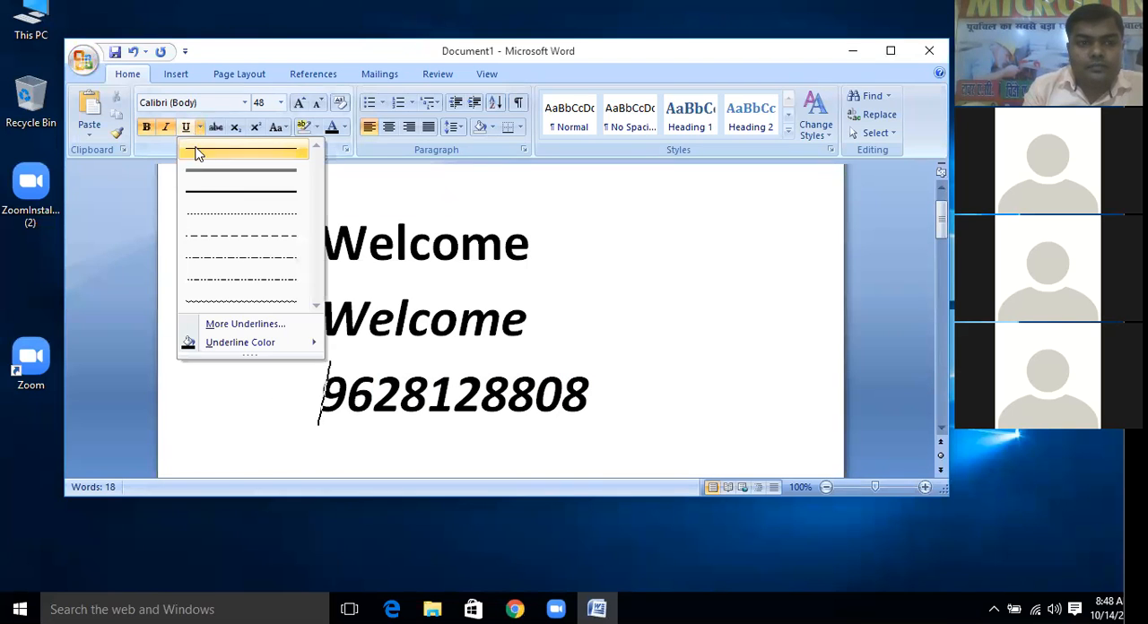
{"action": "left_click", "coordinate": [228, 203]}
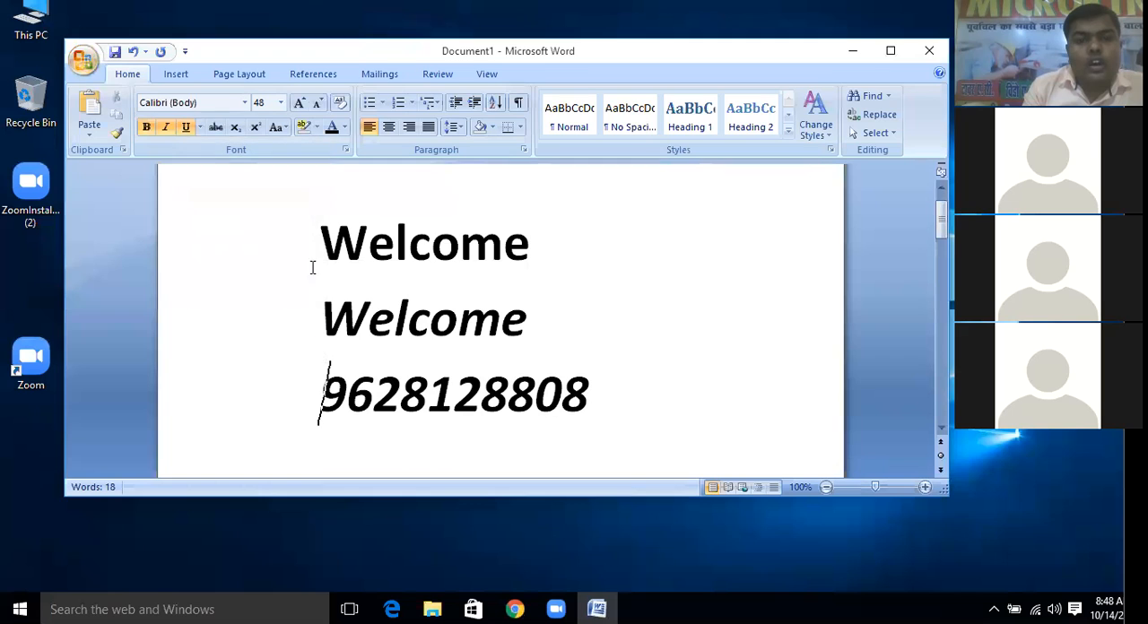
Select the whole phone number line and underline it
{"action": "left_click", "coordinate": [575, 395]}
{"action": "triple_click", "coordinate": [574, 394]}
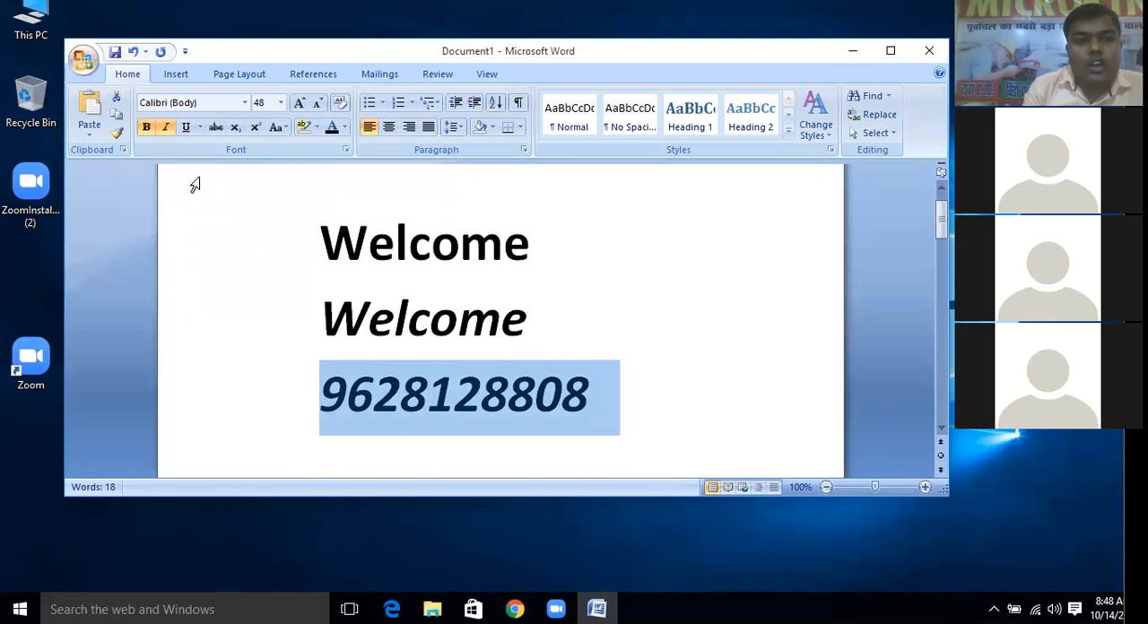
{"action": "left_click", "coordinate": [186, 127]}
{"action": "left_click", "coordinate": [664, 438]}
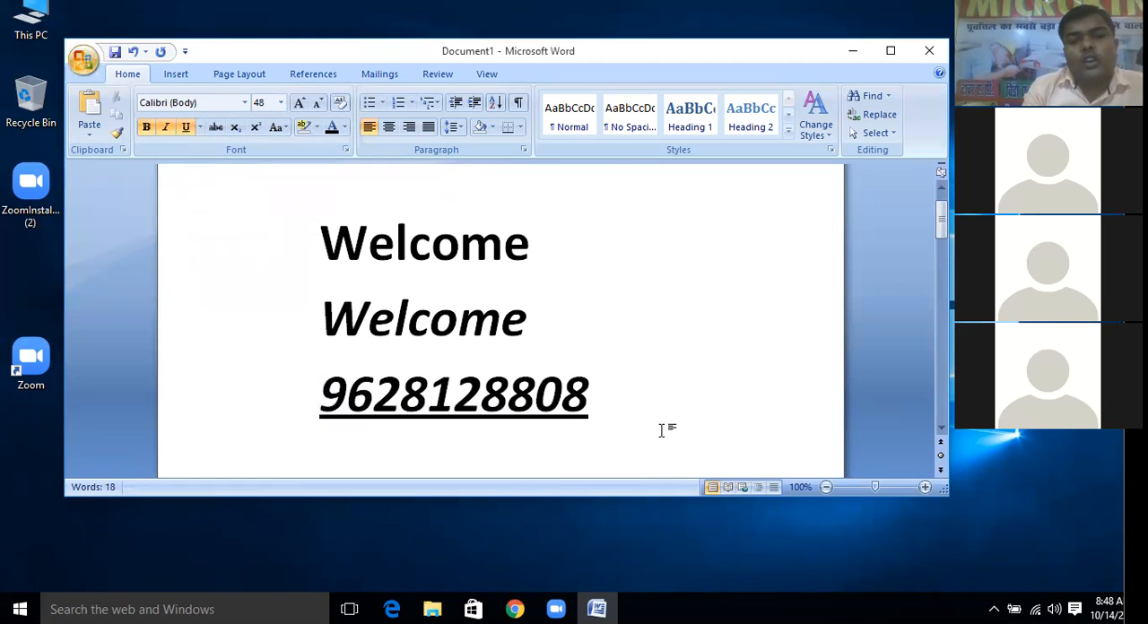
Delete the phone number and underline the bold italic "Welcome" on the line above it
{"action": "left_click_drag", "start_coordinate": [618, 407], "coordinate": [283, 399]}
{"action": "key", "text": "Delete"}
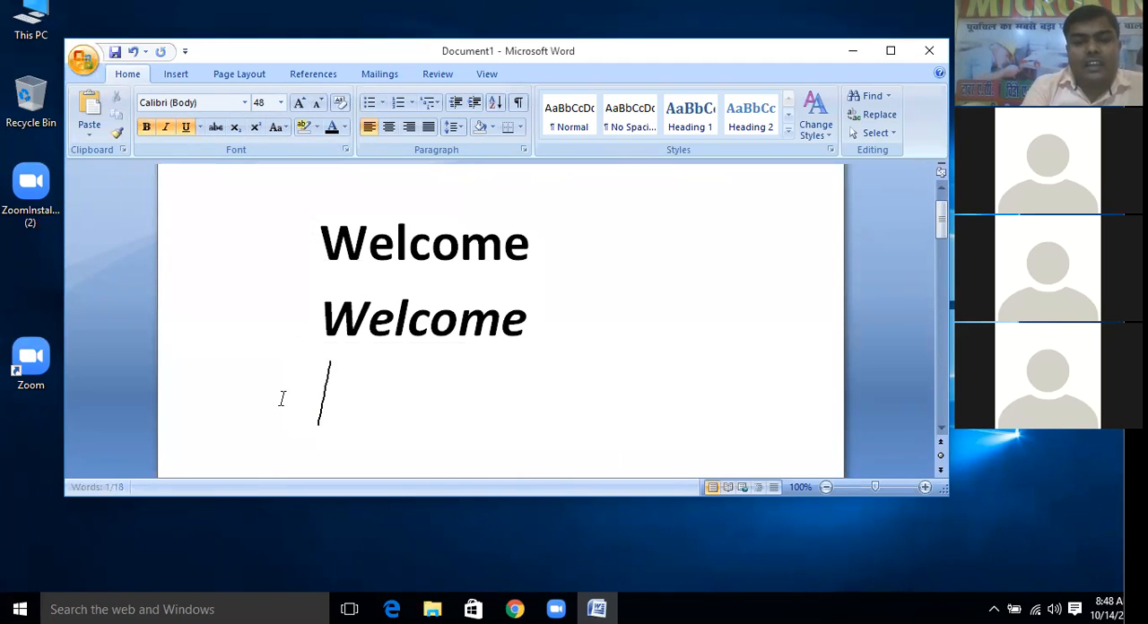
{"action": "left_click_drag", "start_coordinate": [539, 319], "coordinate": [322, 323]}
{"action": "left_click", "coordinate": [186, 127]}
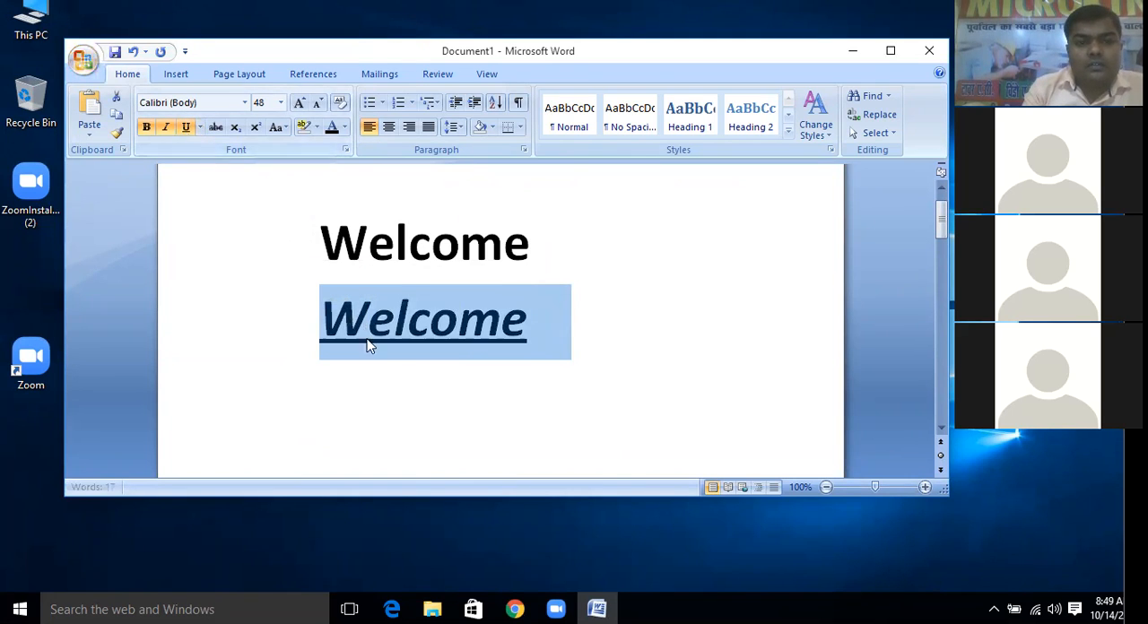
{"action": "left_click", "coordinate": [398, 379]}
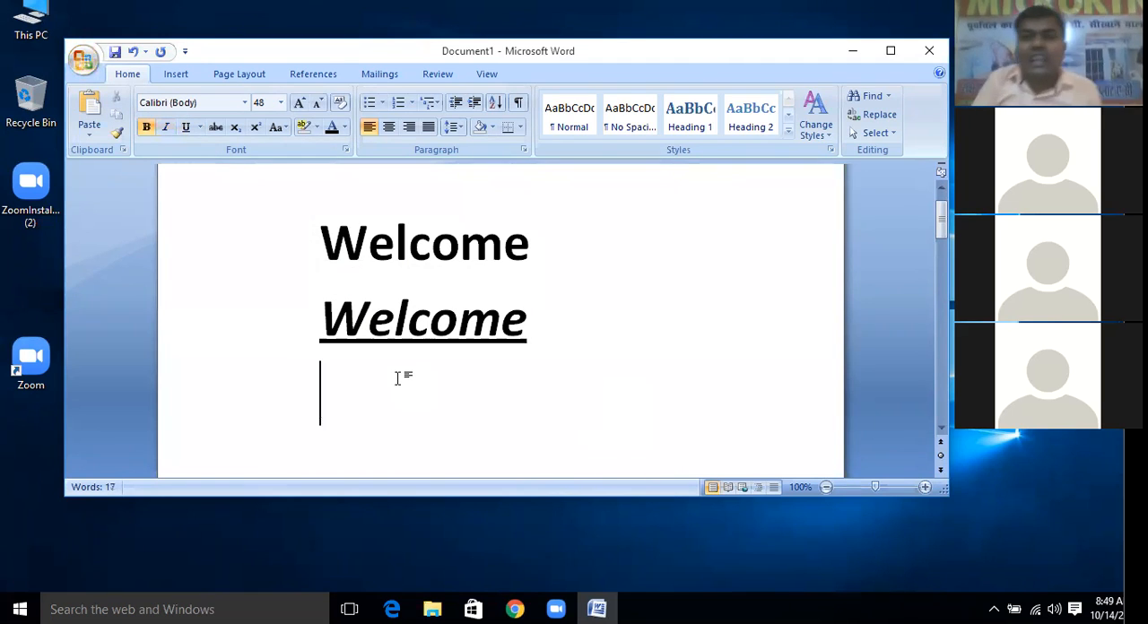
{"action": "left_click", "coordinate": [920, 61]}
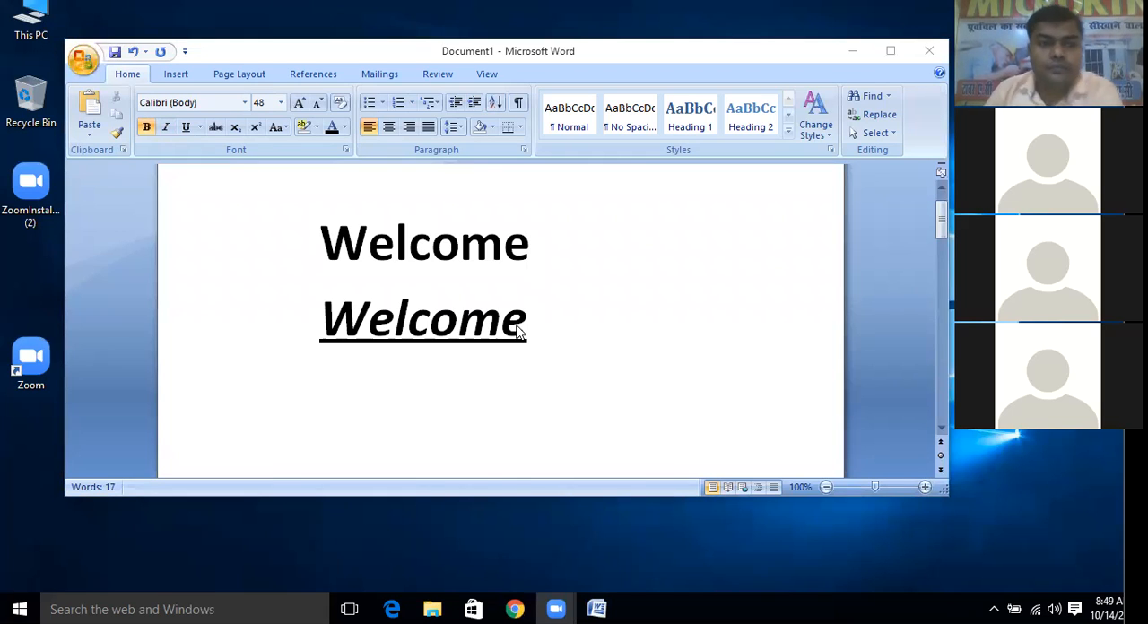
Remove the bold formatting from the first "Welcome" and underline both "Welcome" lines
{"action": "left_click", "coordinate": [530, 230]}
{"action": "left_click_drag", "start_coordinate": [533, 250], "coordinate": [330, 235]}
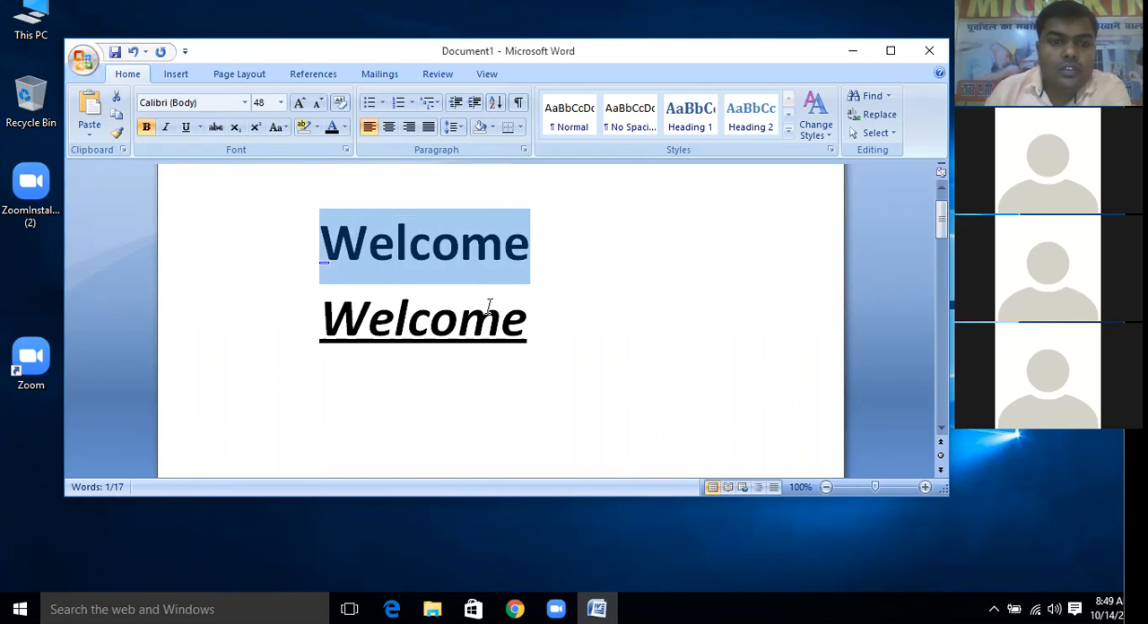
{"action": "left_click", "coordinate": [147, 127]}
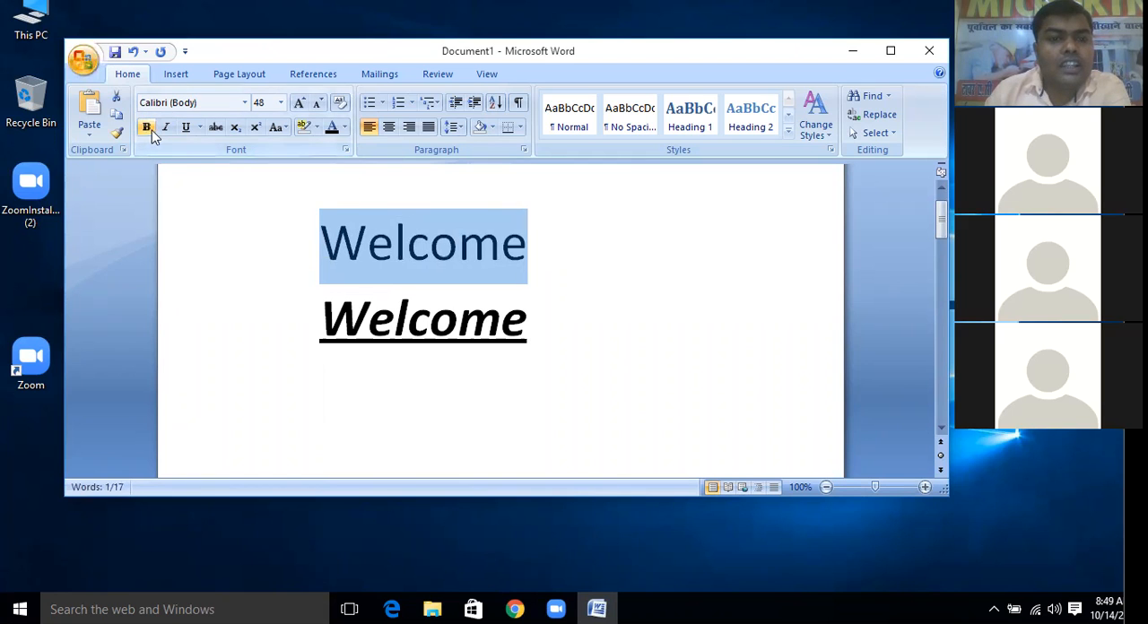
{"action": "left_click", "coordinate": [489, 315]}
{"action": "left_click_drag", "start_coordinate": [546, 332], "coordinate": [271, 239]}
{"action": "left_click", "coordinate": [187, 127]}
Delete both "Welcome" lines above the "Font group" heading
{"action": "left_click", "coordinate": [395, 321]}
{"action": "left_click_drag", "start_coordinate": [395, 321], "coordinate": [308, 243]}
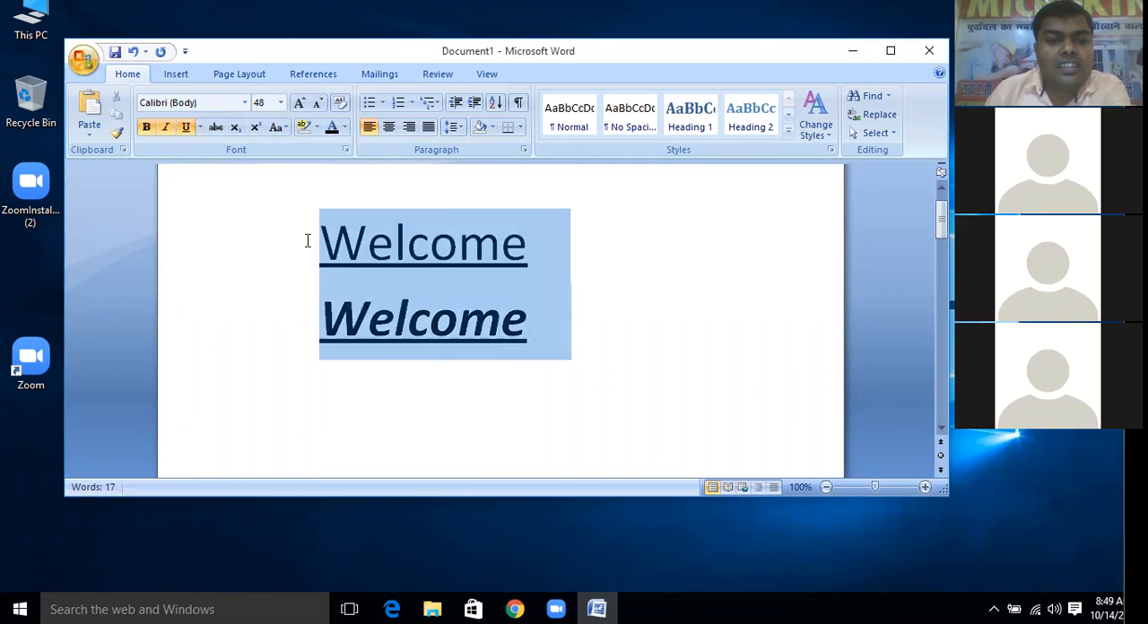
{"action": "key", "text": "Delete"}
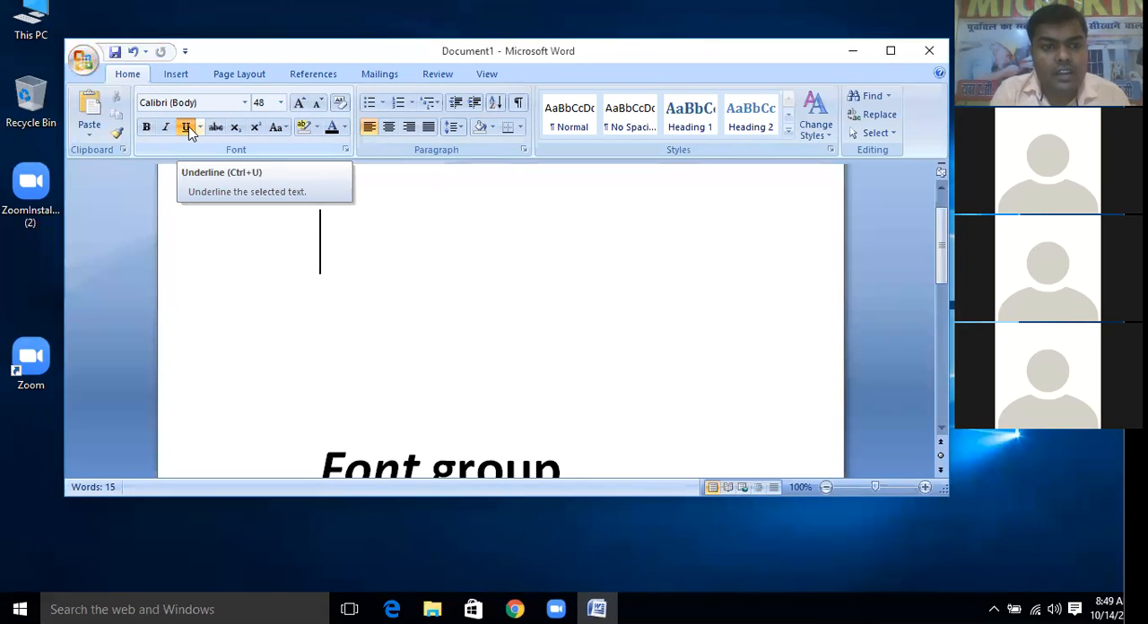
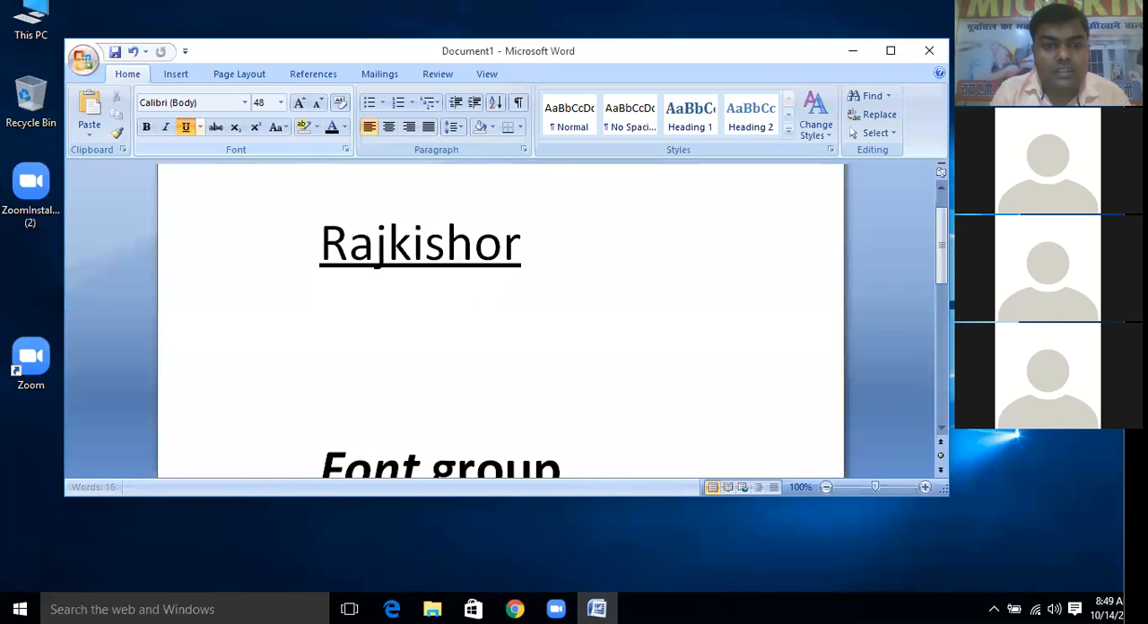
Write a person's name followed by "sir" as underlined text on the empty line above the "Font group" heading
{"action": "type", "text": " sir"}
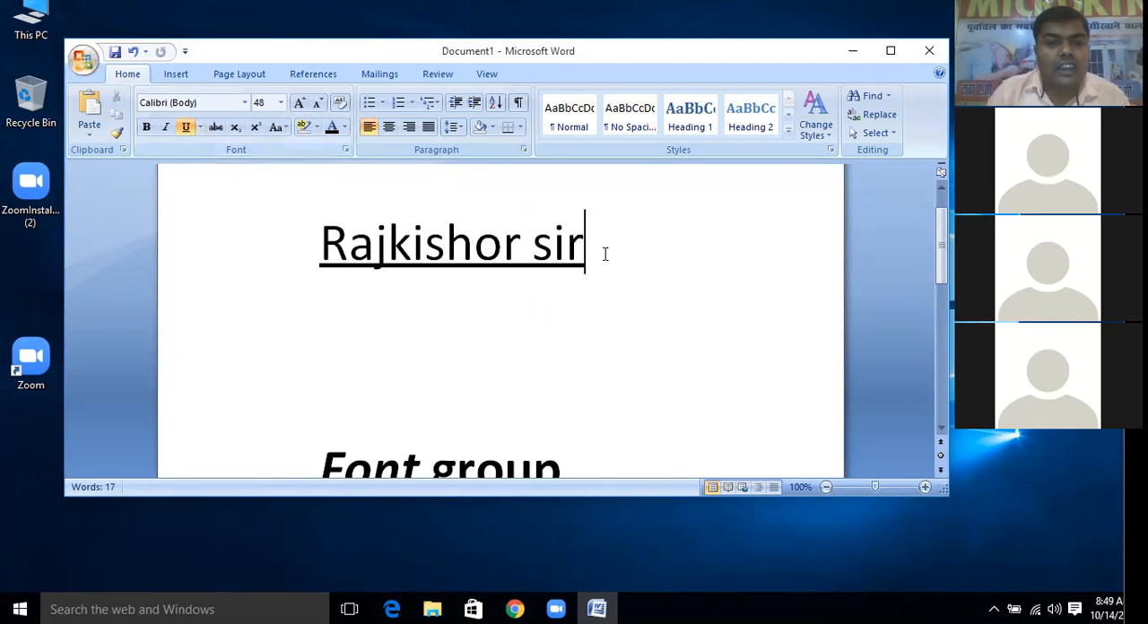
Make the whole name line bold and remove its underline
{"action": "left_click_drag", "start_coordinate": [602, 251], "coordinate": [299, 235]}
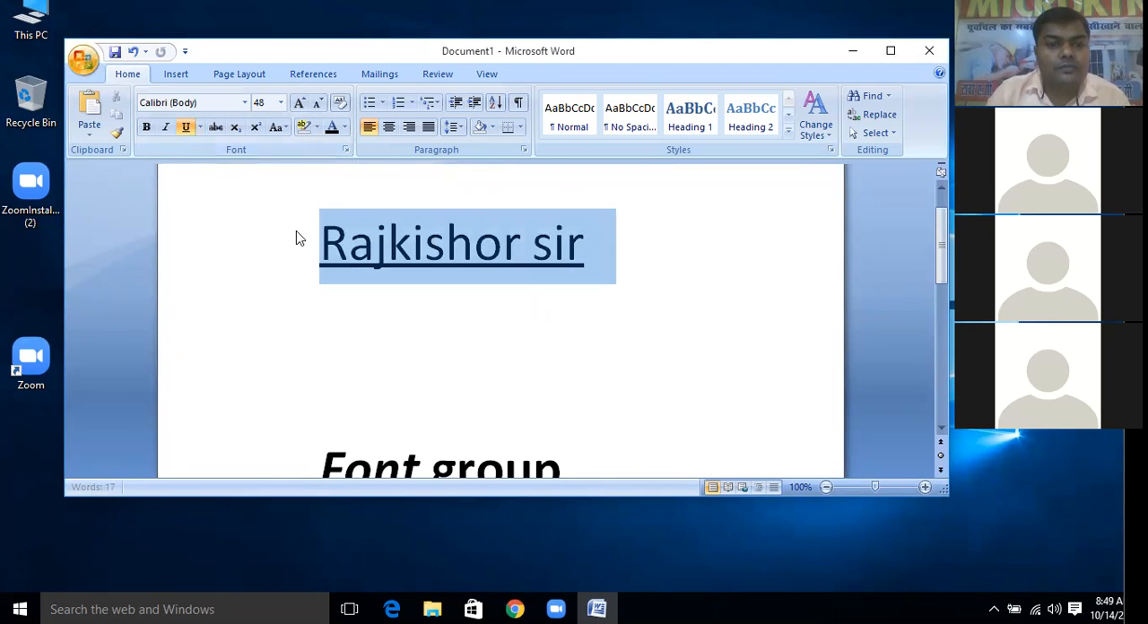
{"action": "left_click", "coordinate": [149, 128]}
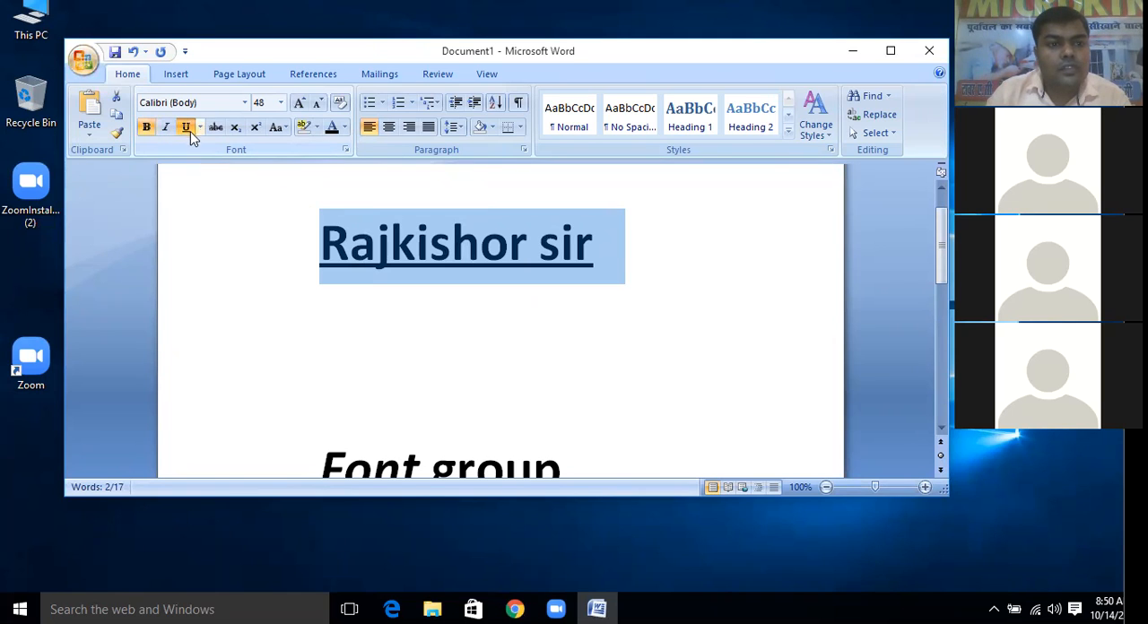
{"action": "left_click", "coordinate": [186, 128]}
{"action": "left_click", "coordinate": [429, 256]}
Delete the whole name line above the "Font group" heading
{"action": "triple_click", "coordinate": [357, 249]}
{"action": "key", "text": "Delete"}
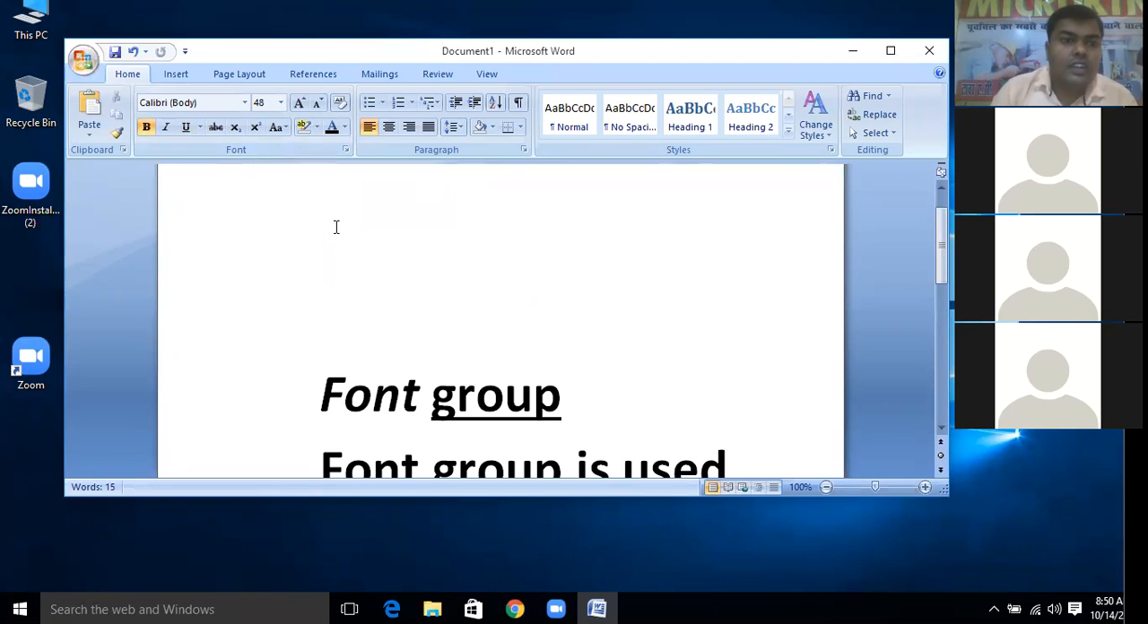
Select the "Font group" heading and choose a solid underline style for it in the detailed font settings
{"action": "scroll", "coordinate": [536, 377], "scroll_direction": "down", "scroll_amount": 2}
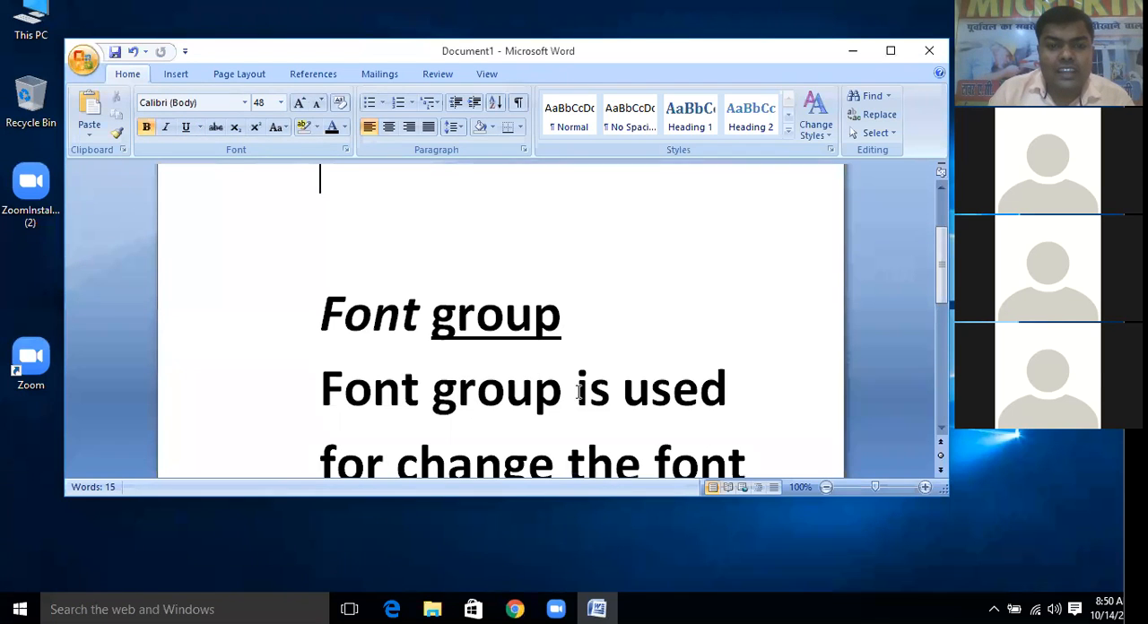
{"action": "left_click", "coordinate": [201, 128]}
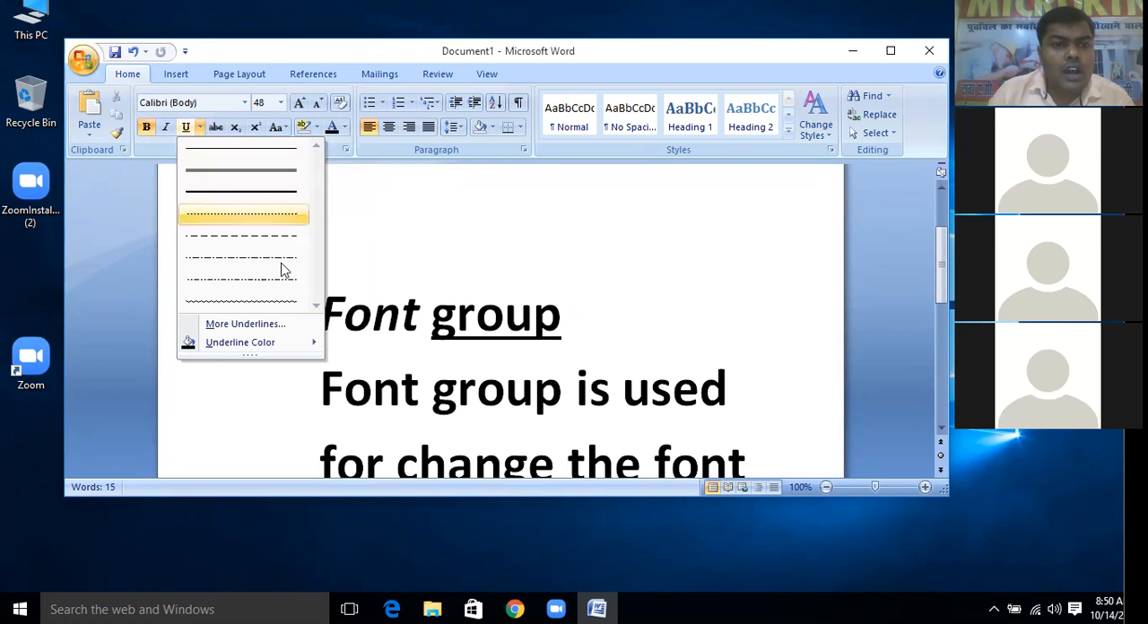
{"action": "left_click", "coordinate": [574, 308]}
{"action": "left_click_drag", "start_coordinate": [574, 309], "coordinate": [296, 246]}
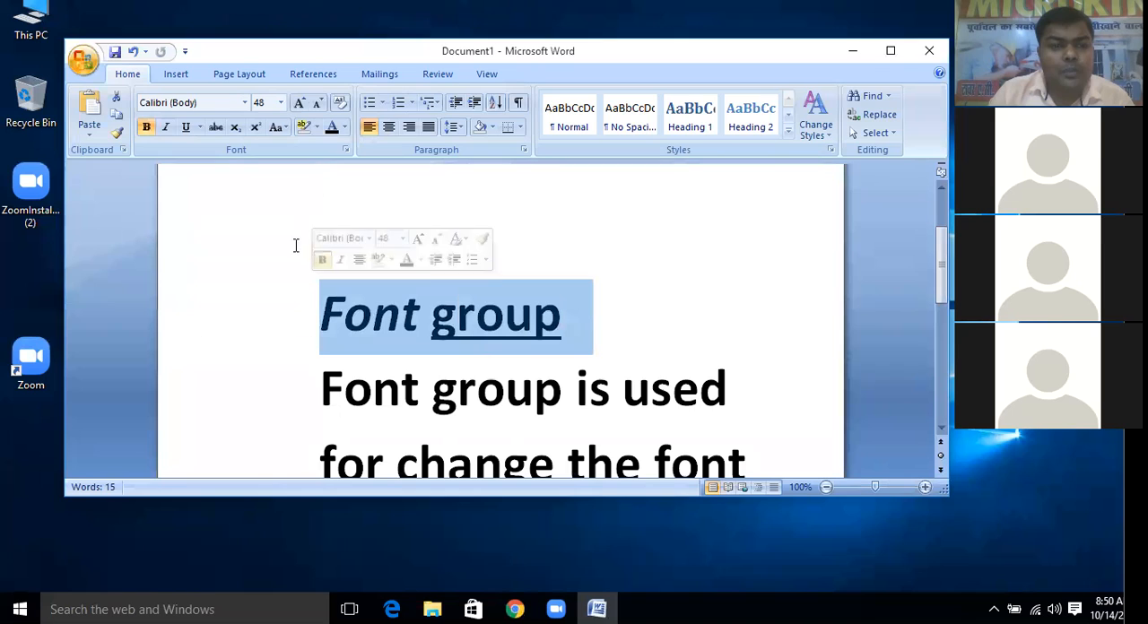
{"action": "left_click", "coordinate": [199, 128]}
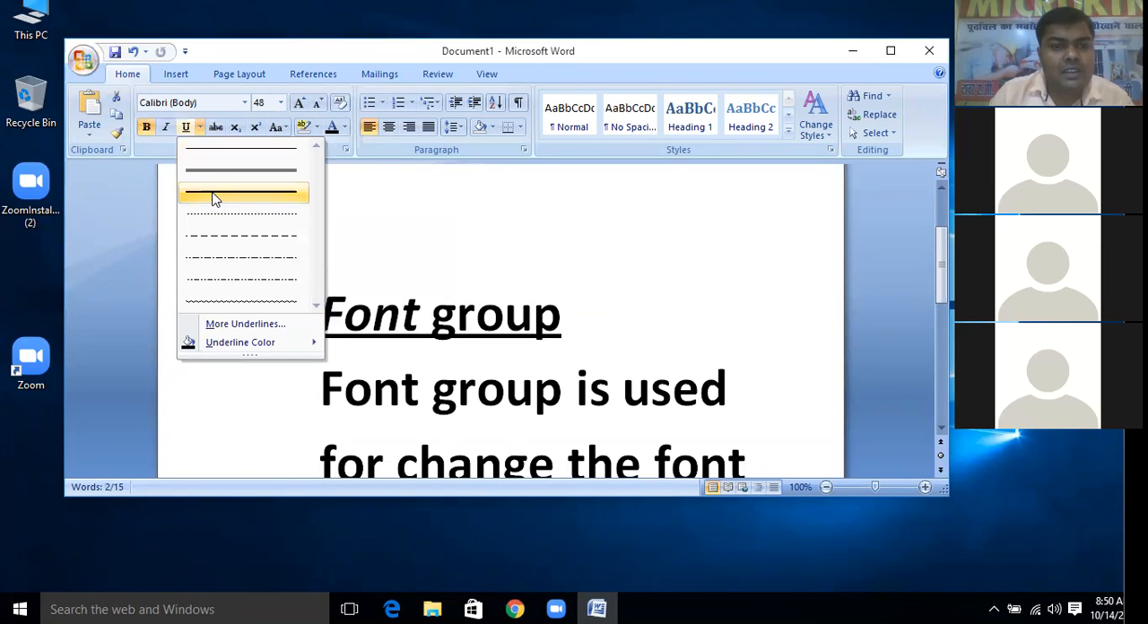
{"action": "left_click", "coordinate": [244, 323]}
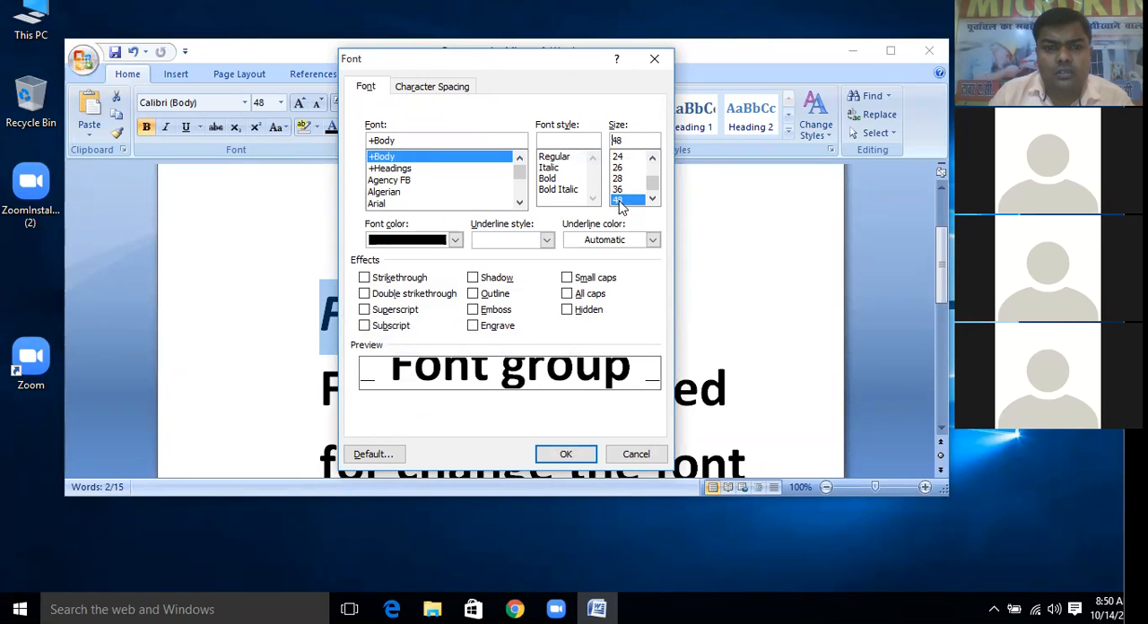
{"action": "left_click", "coordinate": [547, 241]}
{"action": "left_click", "coordinate": [507, 285]}
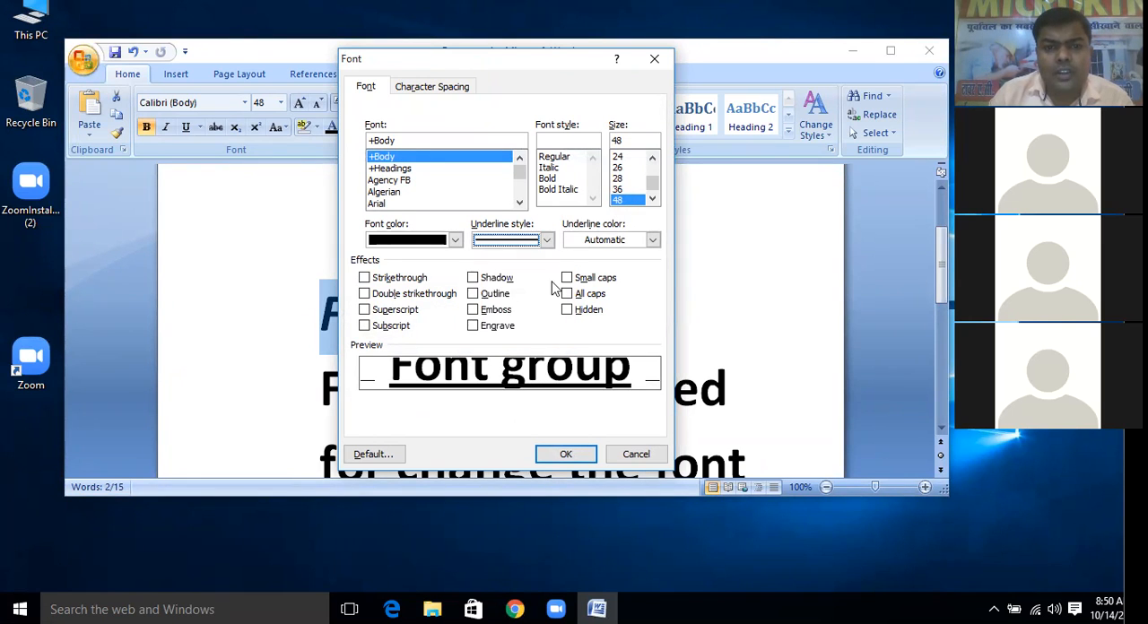
Set the heading's underline color to dark blue and its font color to standard red, and apply the font settings
{"action": "left_click", "coordinate": [653, 240]}
{"action": "left_click", "coordinate": [614, 294]}
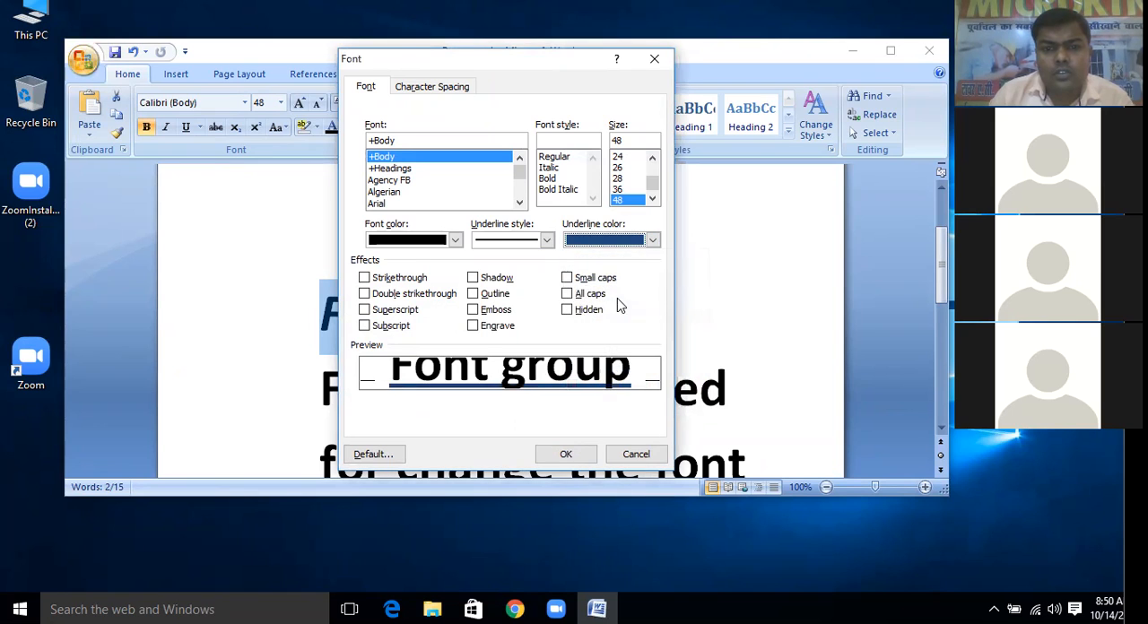
{"action": "left_click", "coordinate": [456, 241]}
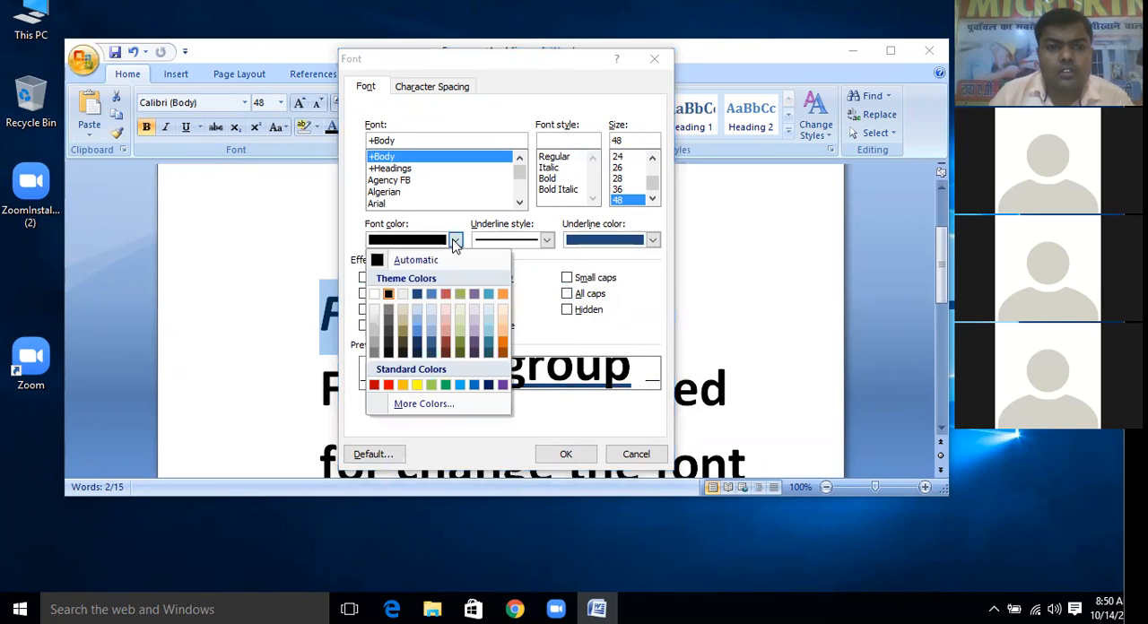
{"action": "left_click", "coordinate": [388, 385]}
{"action": "left_click", "coordinate": [566, 454]}
{"action": "left_click", "coordinate": [611, 338]}
Give the word "change" in the Font group description a standard red underline
{"action": "scroll", "coordinate": [610, 338], "scroll_direction": "down", "scroll_amount": 3}
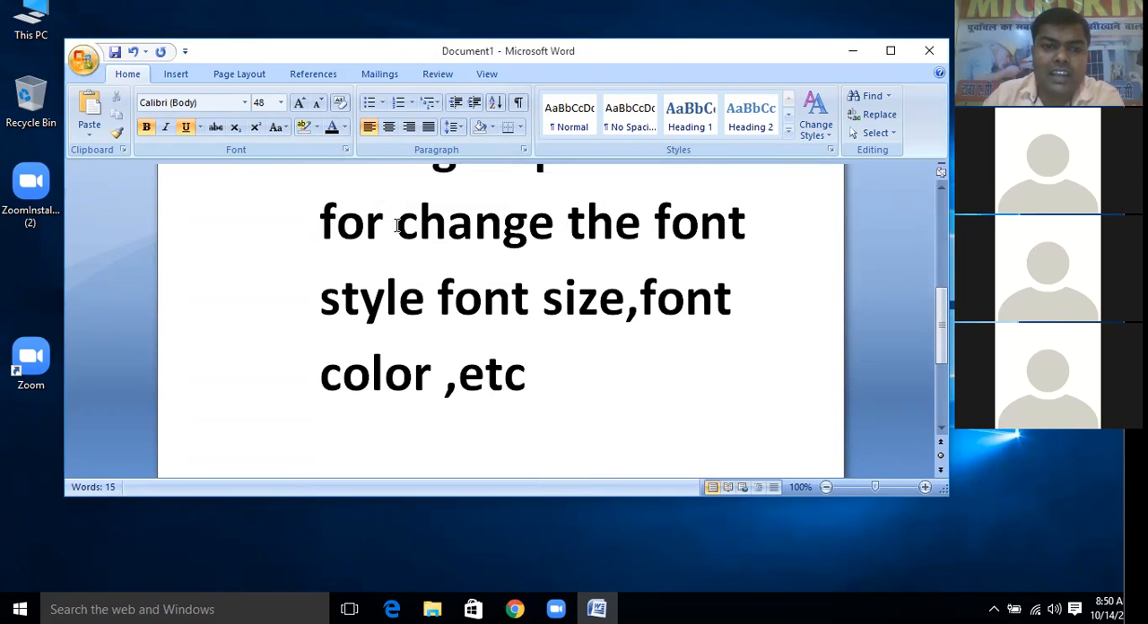
{"action": "double_click", "coordinate": [399, 225]}
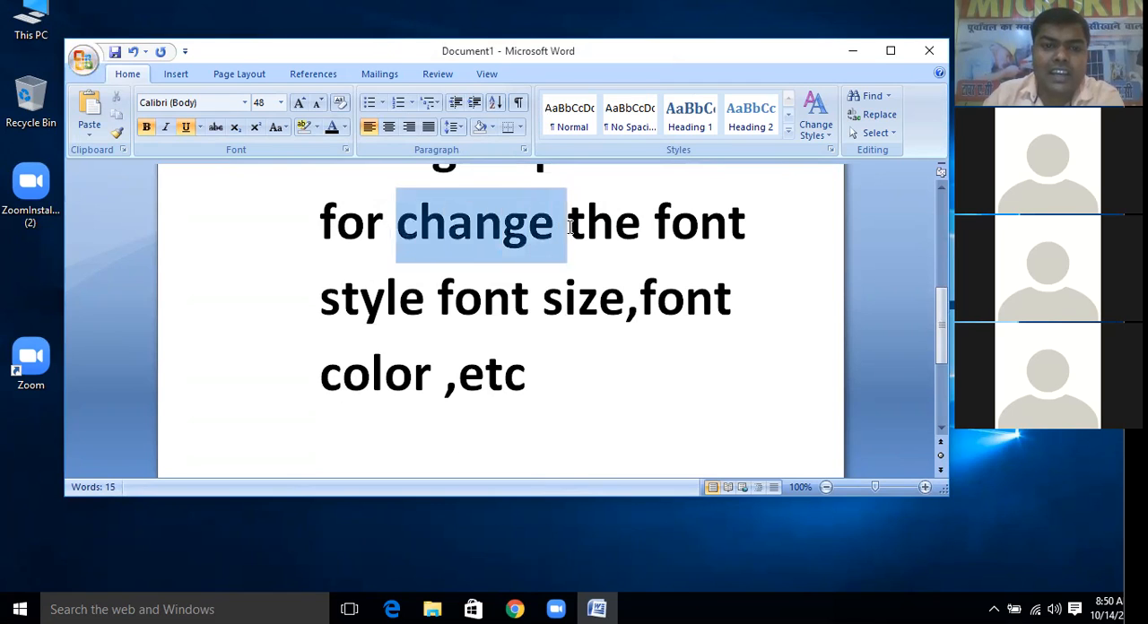
{"action": "left_click", "coordinate": [199, 127]}
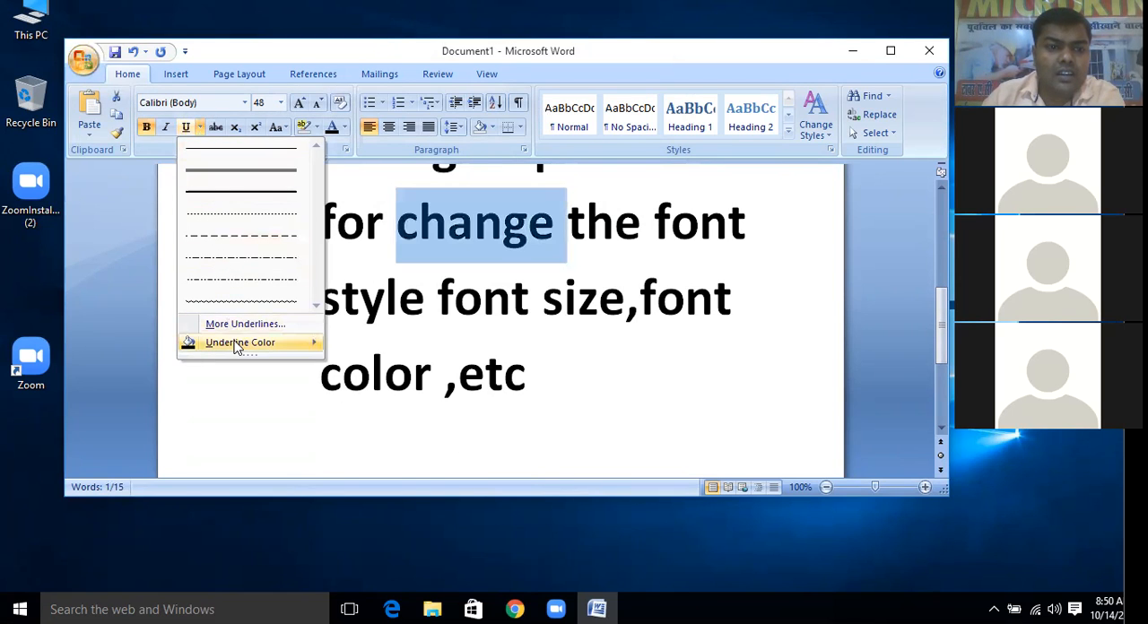
{"action": "mouse_move", "coordinate": [238, 346]}
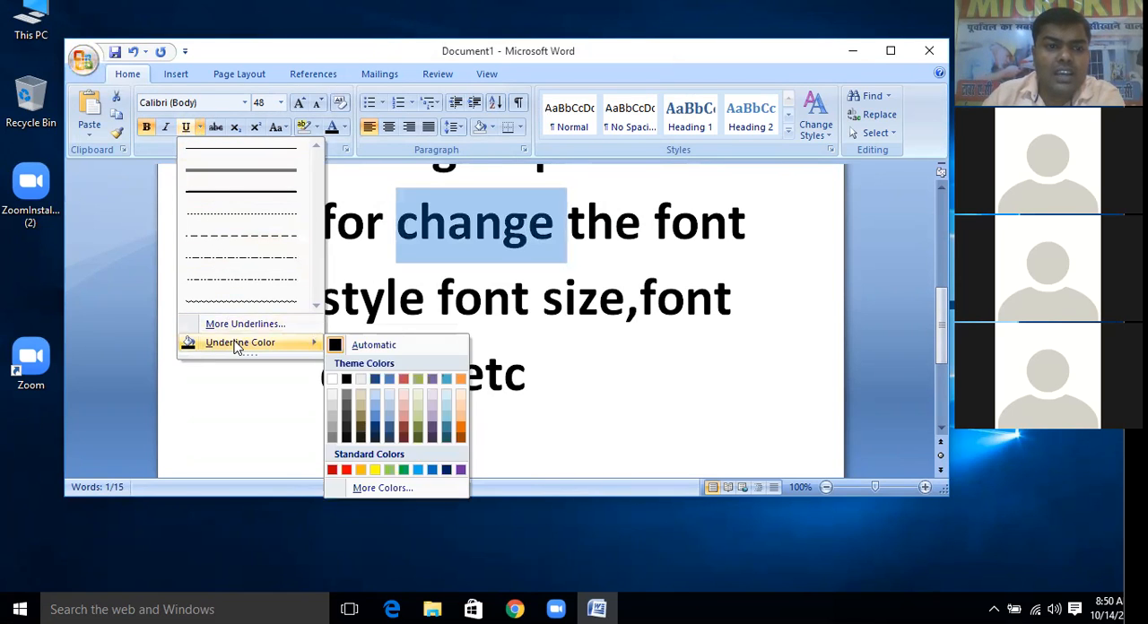
{"action": "left_click", "coordinate": [348, 471]}
{"action": "left_click", "coordinate": [579, 298]}
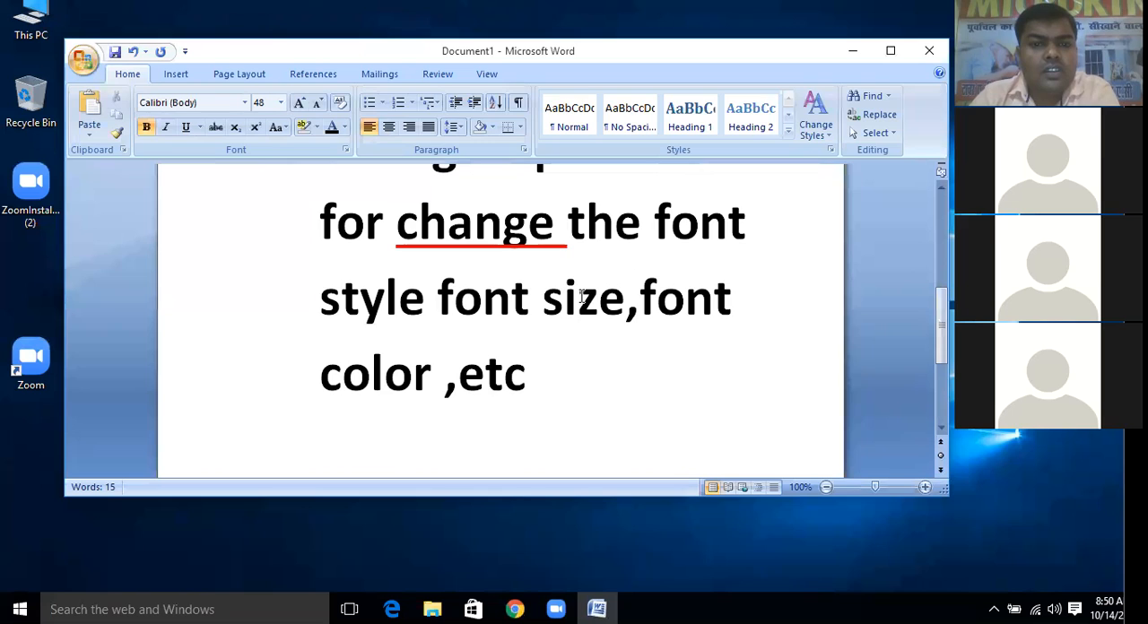
Toggle the underline on the word "change" so that it ends up without one
{"action": "double_click", "coordinate": [402, 229]}
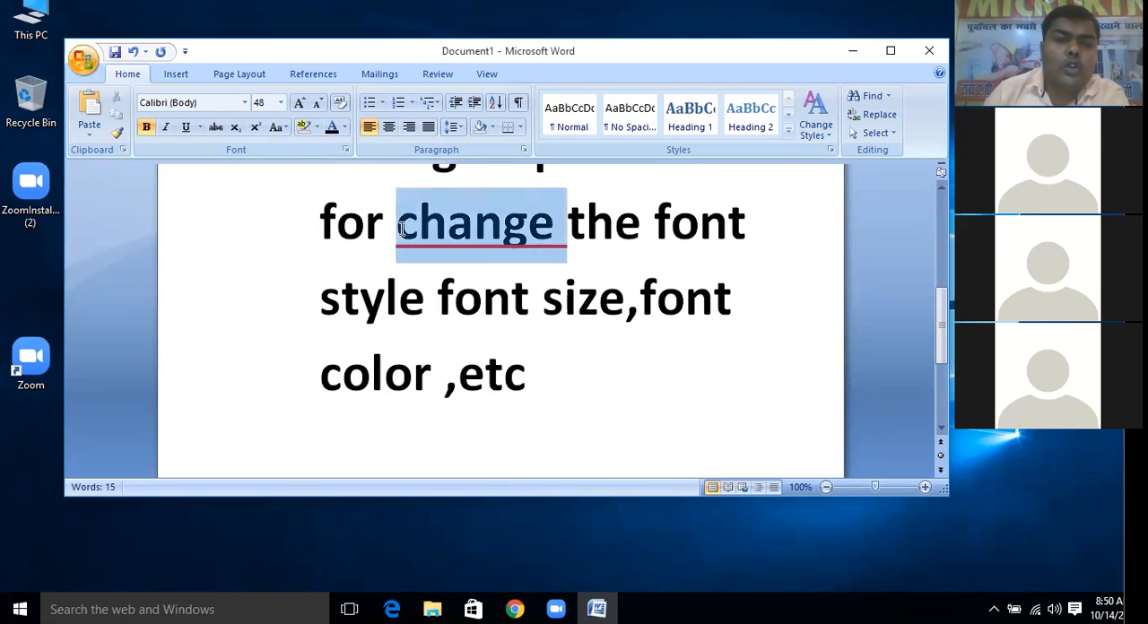
{"action": "left_click", "coordinate": [186, 127]}
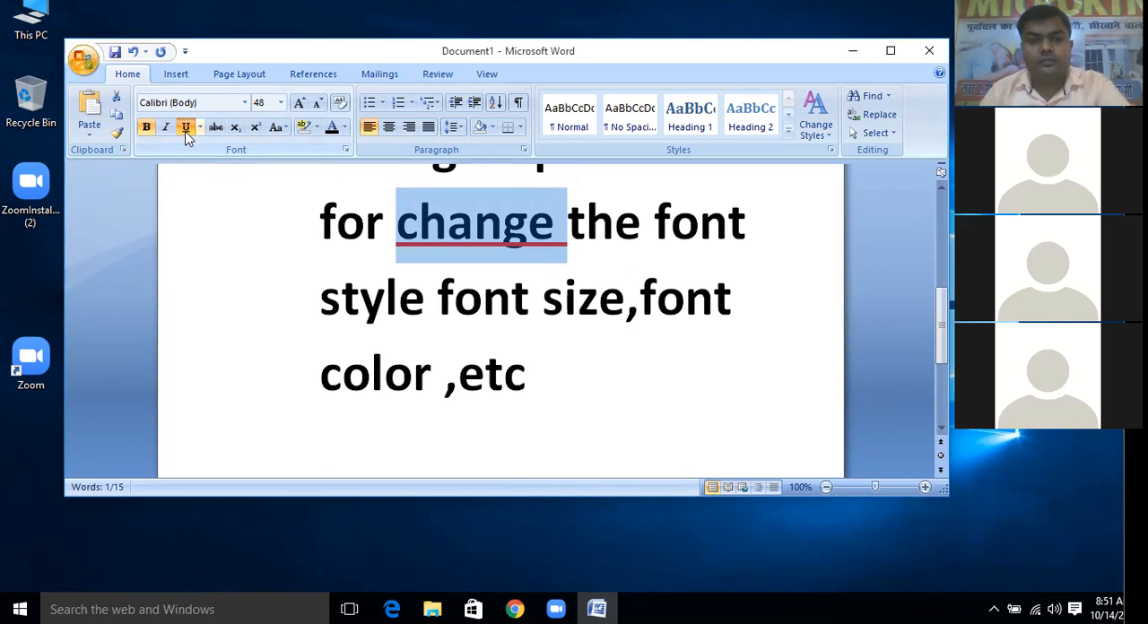
{"action": "left_click", "coordinate": [186, 128]}
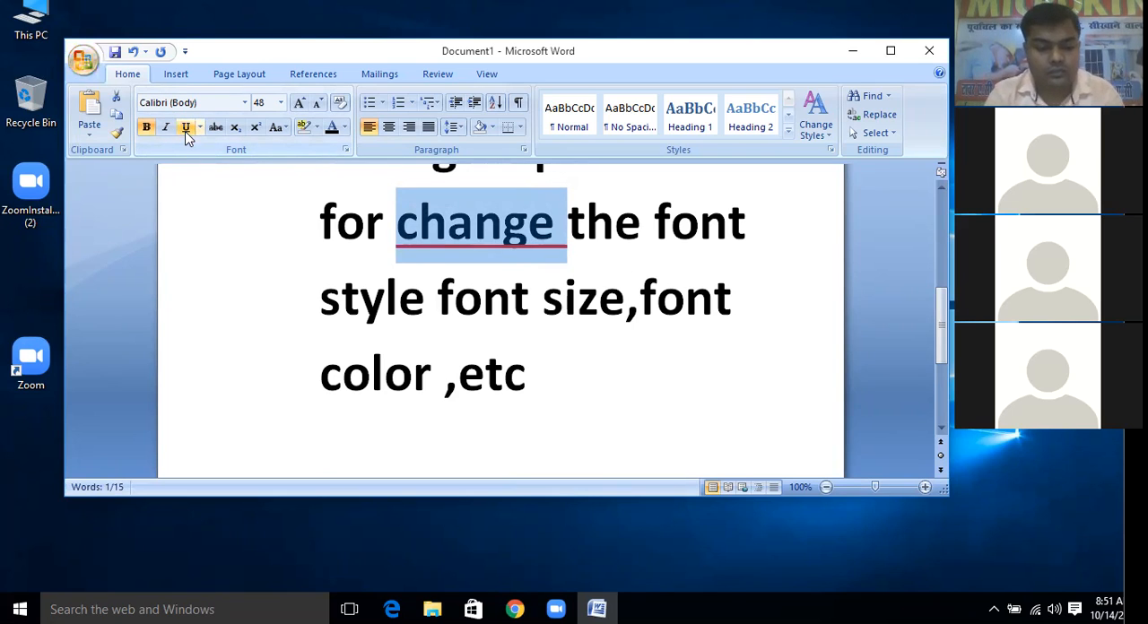
{"action": "left_click", "coordinate": [185, 127]}
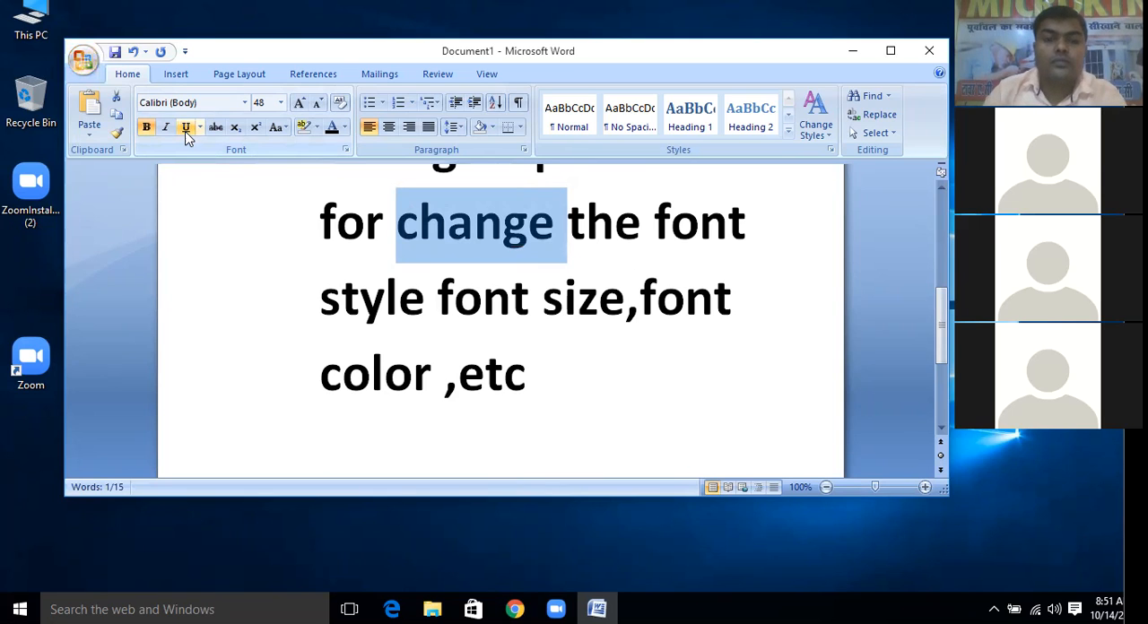
{"action": "left_click", "coordinate": [641, 297]}
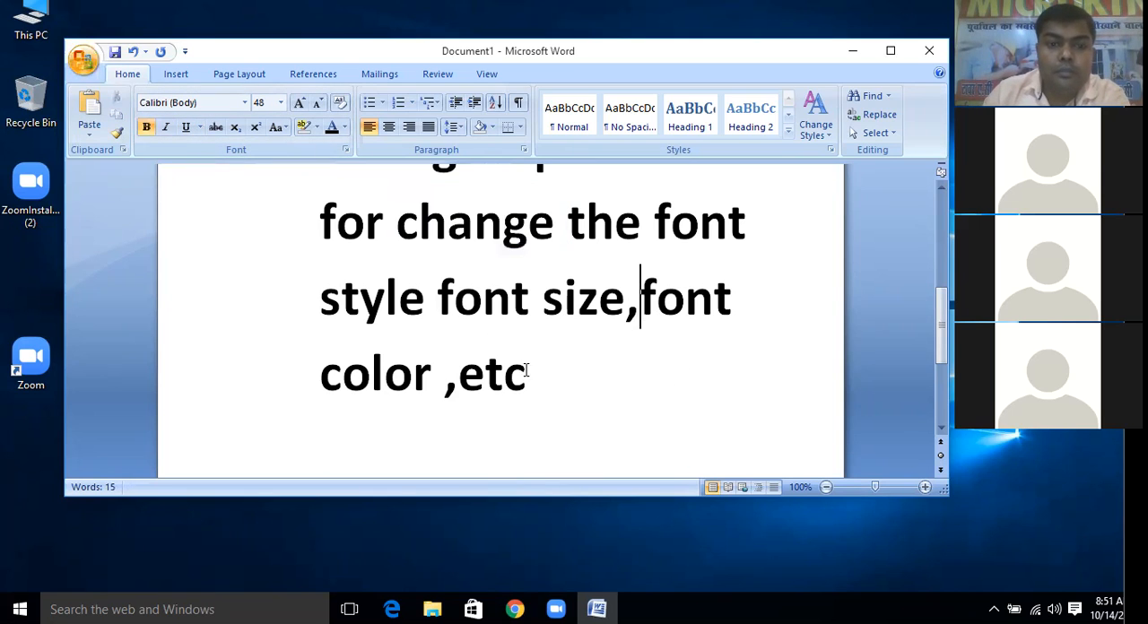
Apply strikethrough to the word "color" in the last line of the Font group description
{"action": "left_click_drag", "start_coordinate": [433, 377], "coordinate": [321, 377]}
{"action": "left_click", "coordinate": [321, 377]}
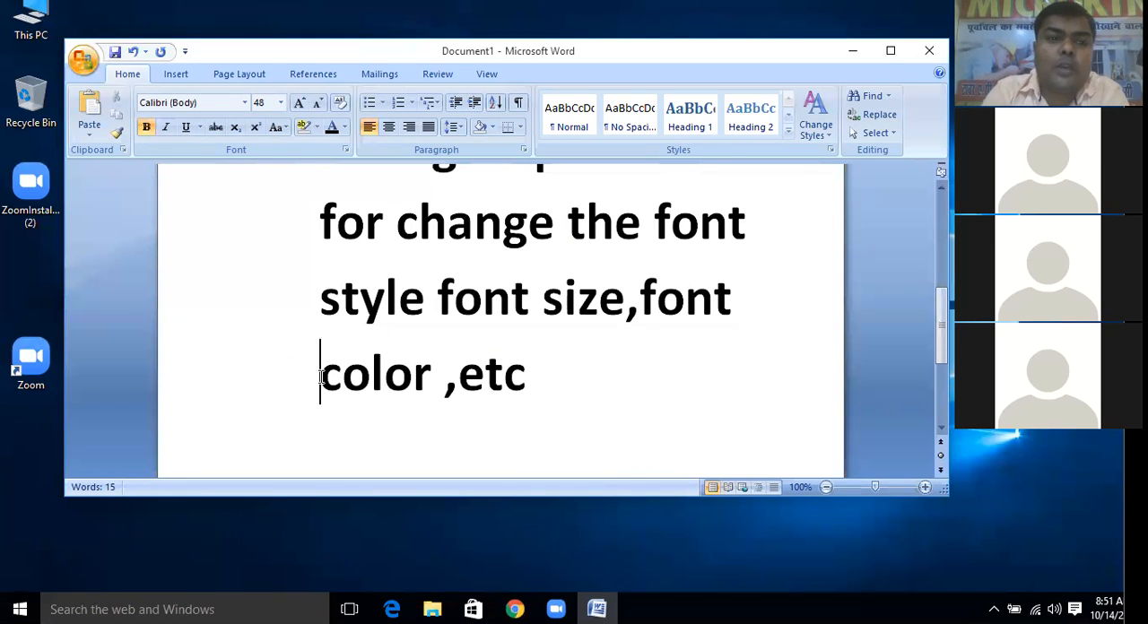
{"action": "mouse_move", "coordinate": [433, 373]}
{"action": "left_mouse_down"}
{"action": "mouse_move", "coordinate": [314, 364]}
{"action": "mouse_move", "coordinate": [433, 388]}
{"action": "left_mouse_up"}
{"action": "left_click", "coordinate": [315, 363]}
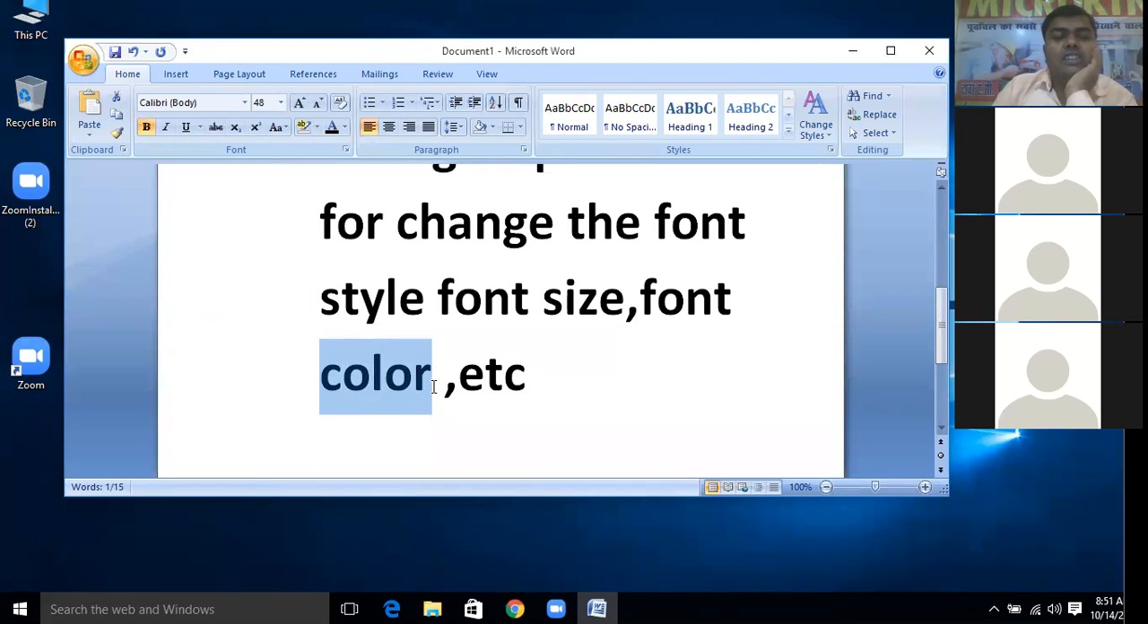
{"action": "left_click", "coordinate": [217, 128]}
{"action": "left_click", "coordinate": [341, 438]}
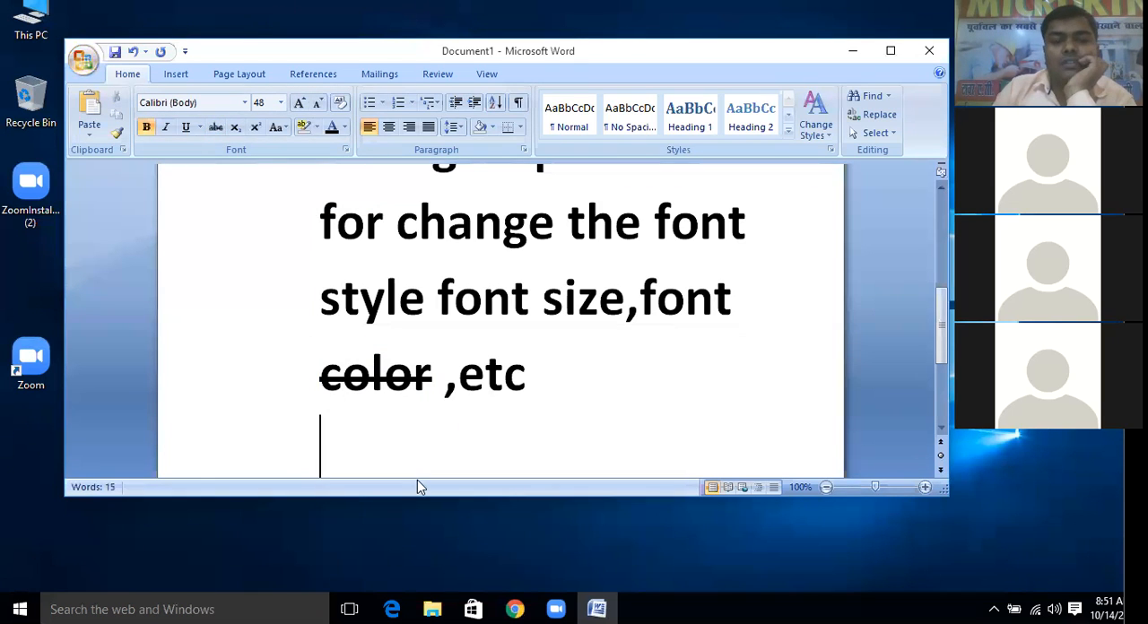
Insert the word "colour" before ",etc" in the description's last line and apply strikethrough to it
{"action": "left_click", "coordinate": [445, 393]}
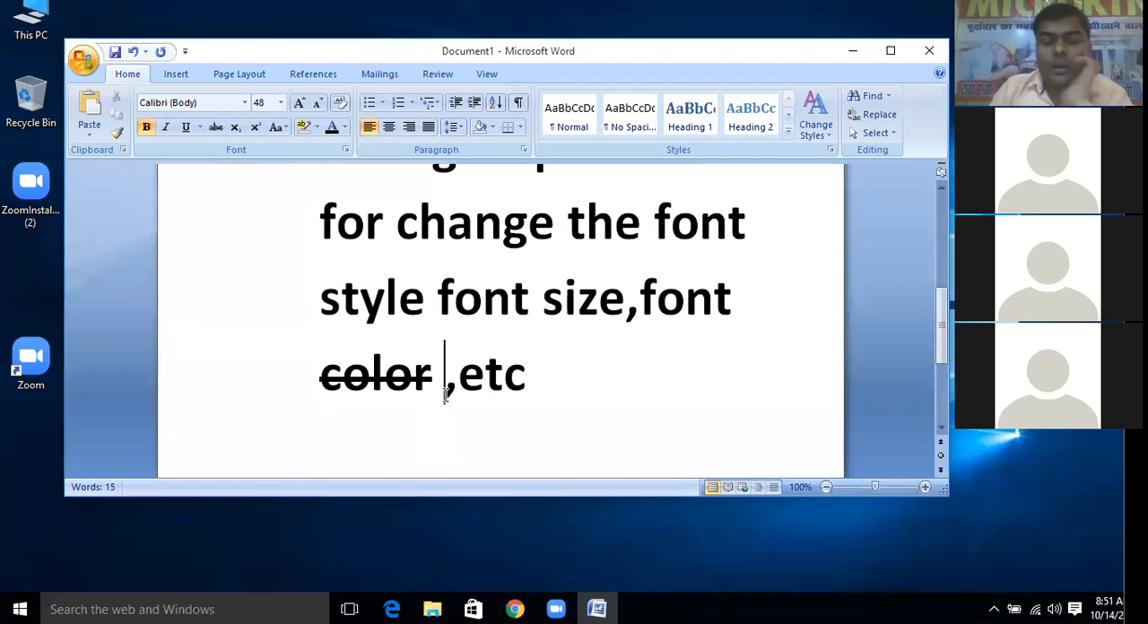
{"action": "type", "text": "colou"}
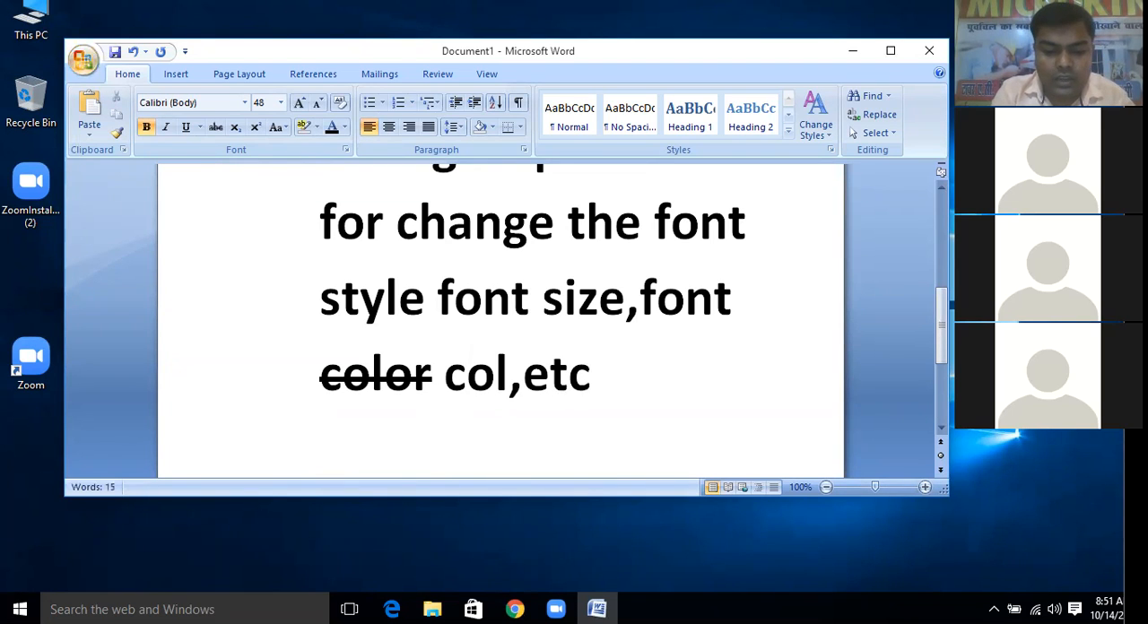
{"action": "type", "text": "r"}
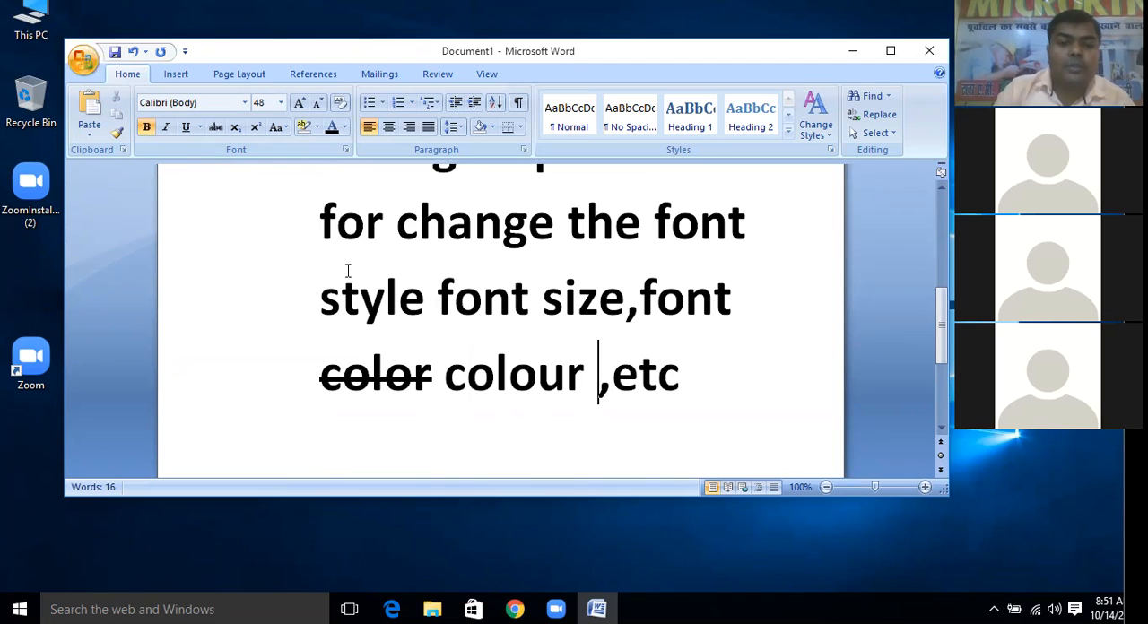
{"action": "left_click_drag", "start_coordinate": [585, 373], "coordinate": [443, 370]}
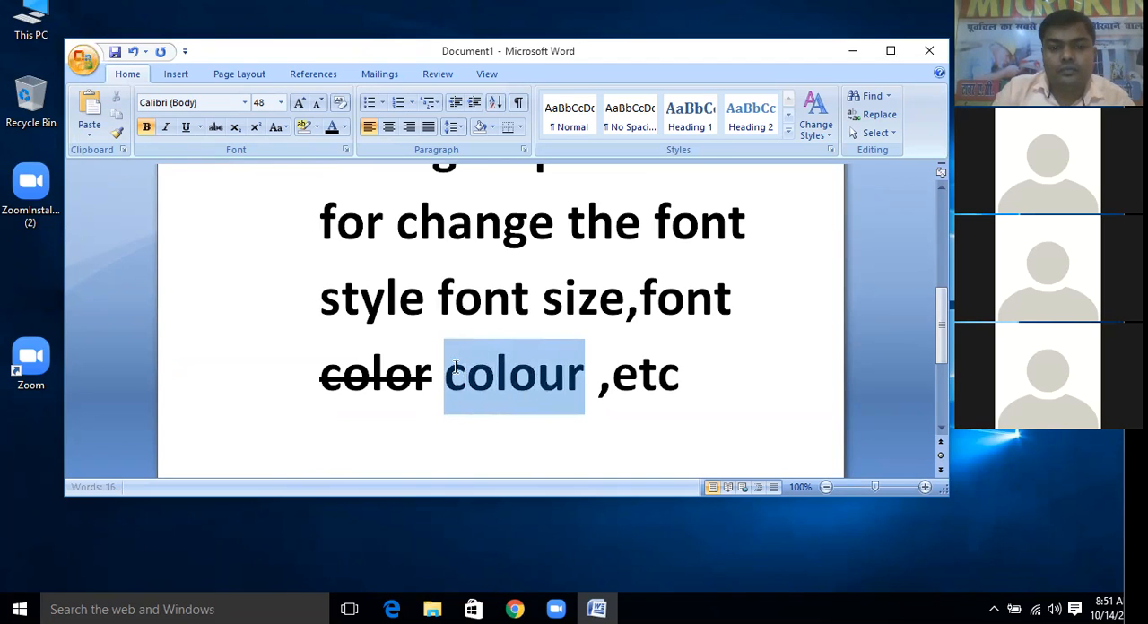
{"action": "left_click", "coordinate": [215, 126]}
{"action": "left_click", "coordinate": [439, 440]}
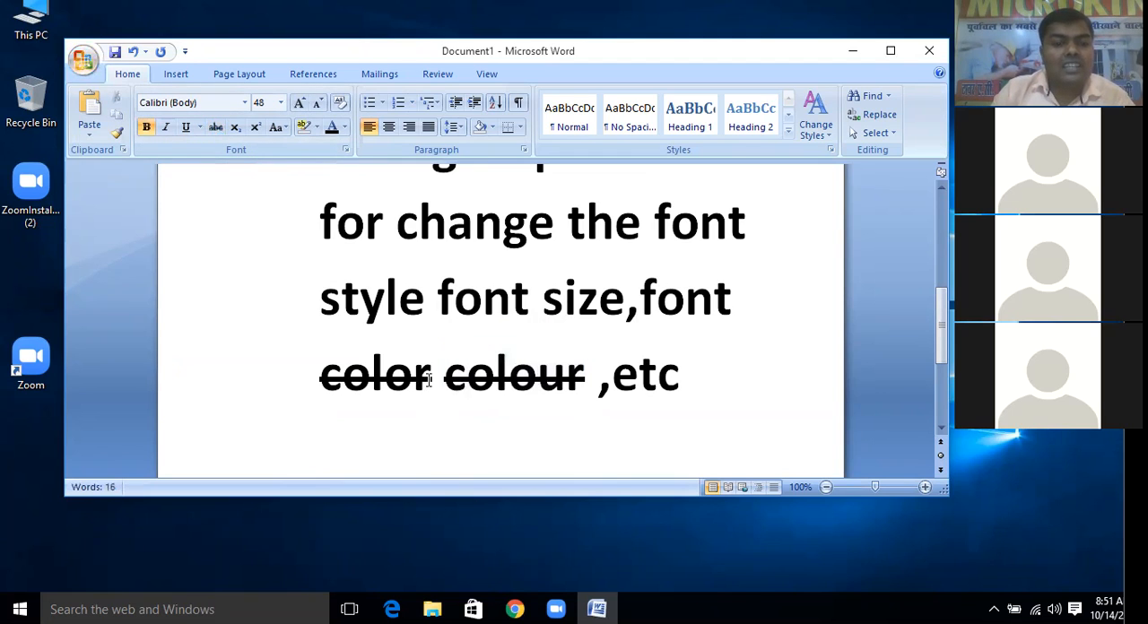
Remove the strikethrough from the word "color" in the description's last line
{"action": "left_click_drag", "start_coordinate": [432, 377], "coordinate": [317, 371]}
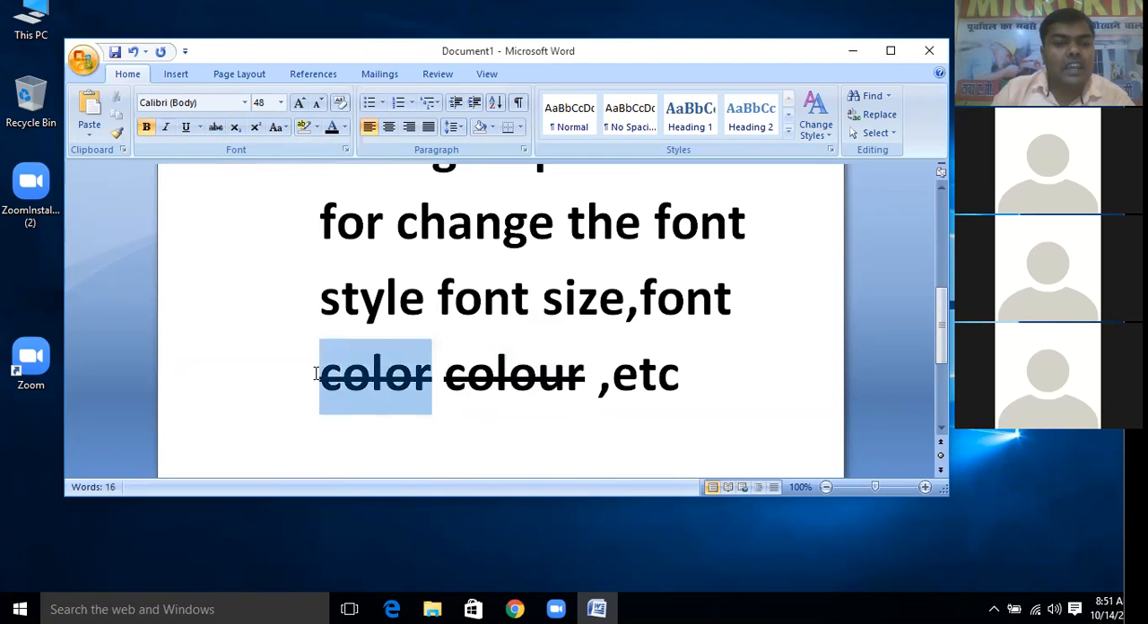
{"action": "left_click", "coordinate": [215, 127]}
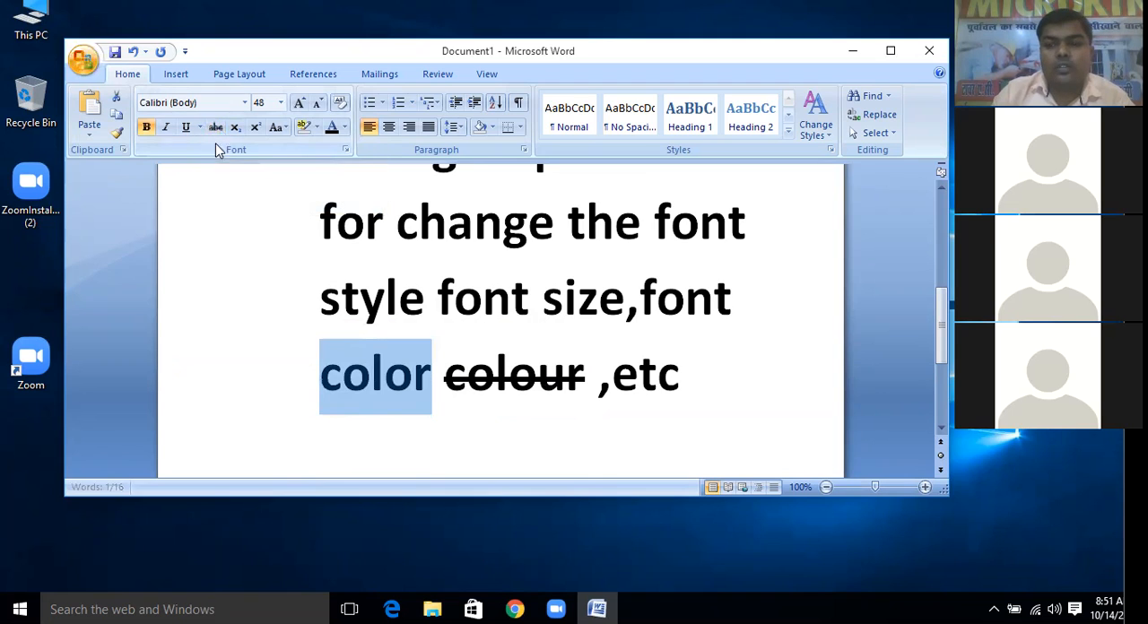
{"action": "left_click", "coordinate": [385, 404]}
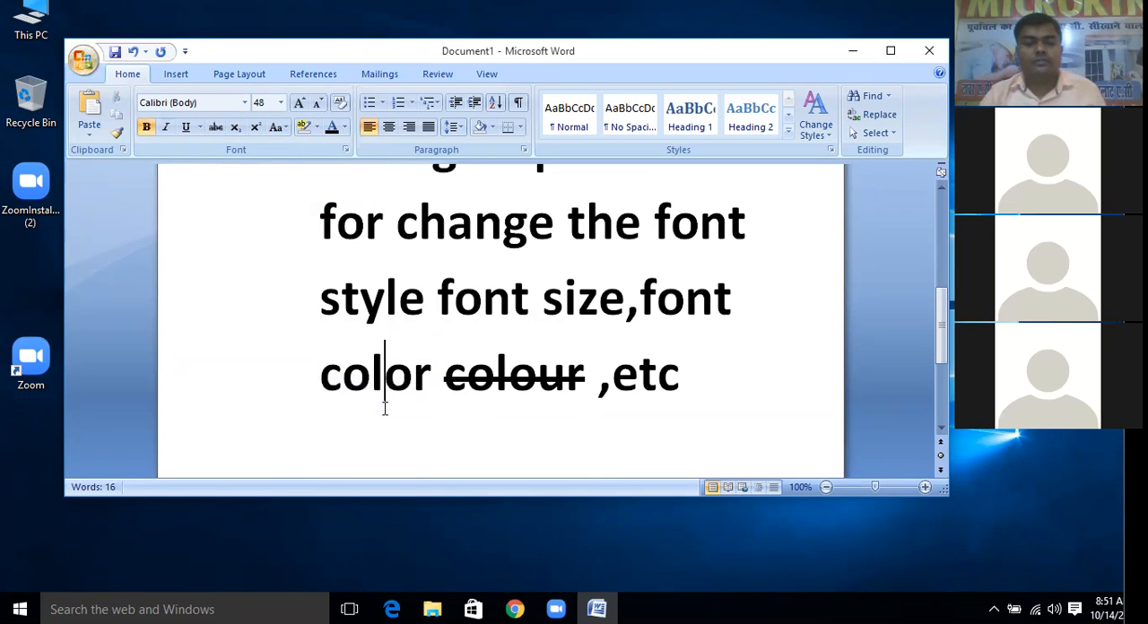
Add a new line below the Font group description containing the word "subscript"
{"action": "left_click", "coordinate": [746, 383]}
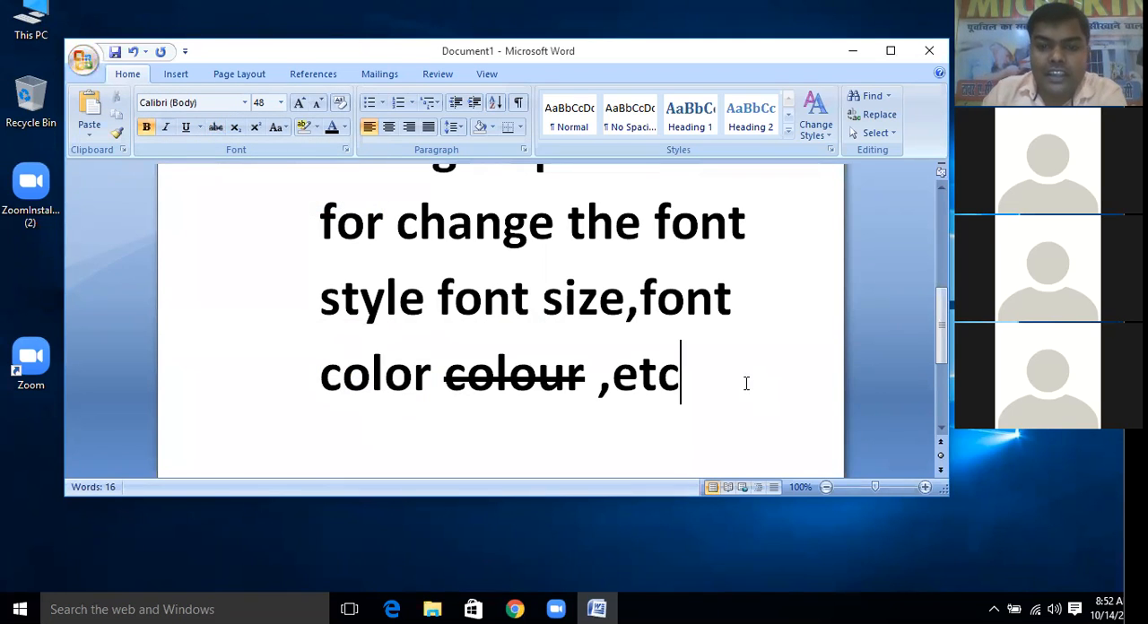
{"action": "key", "text": "Return"}
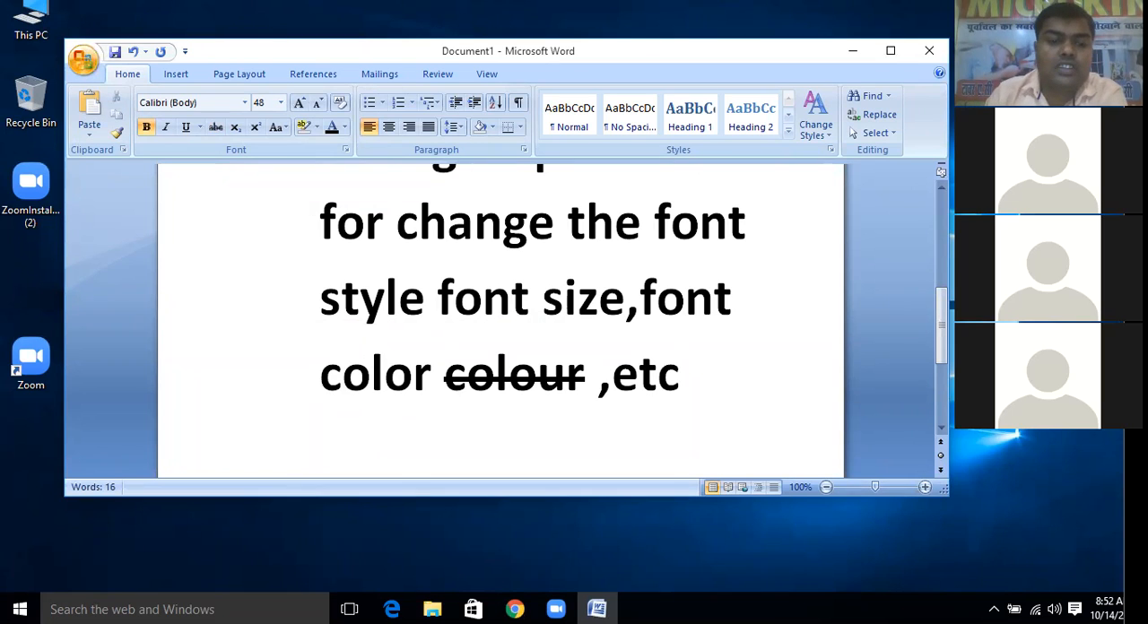
{"action": "scroll", "coordinate": [767, 395], "scroll_direction": "down", "scroll_amount": 3}
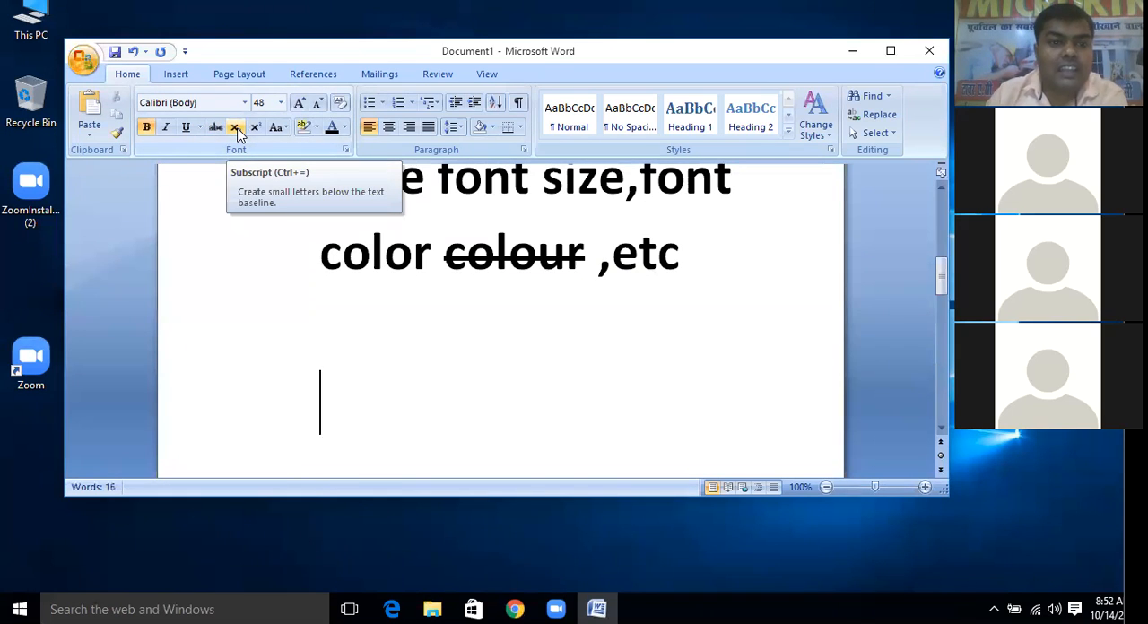
{"action": "type", "text": "su"}
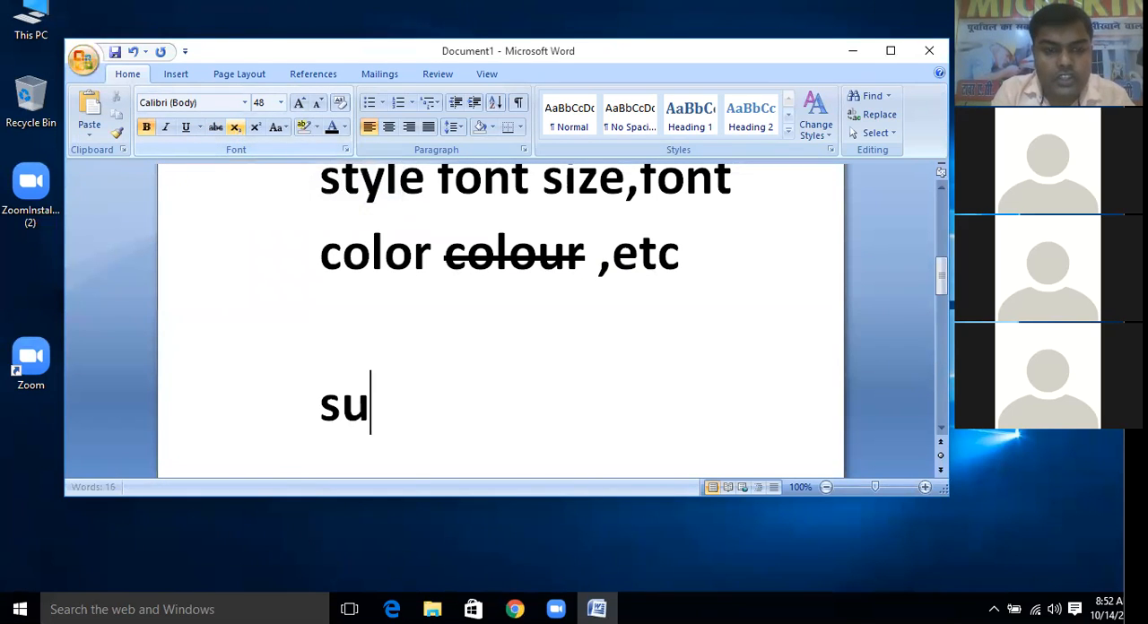
{"action": "type", "text": "bs"}
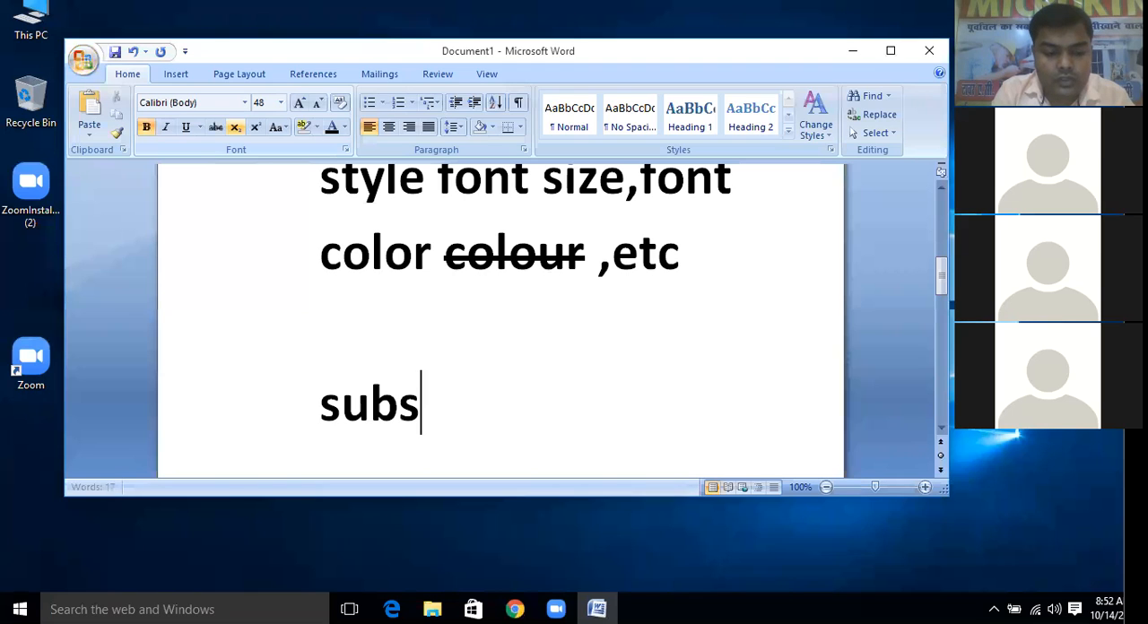
{"action": "type", "text": "ript"}
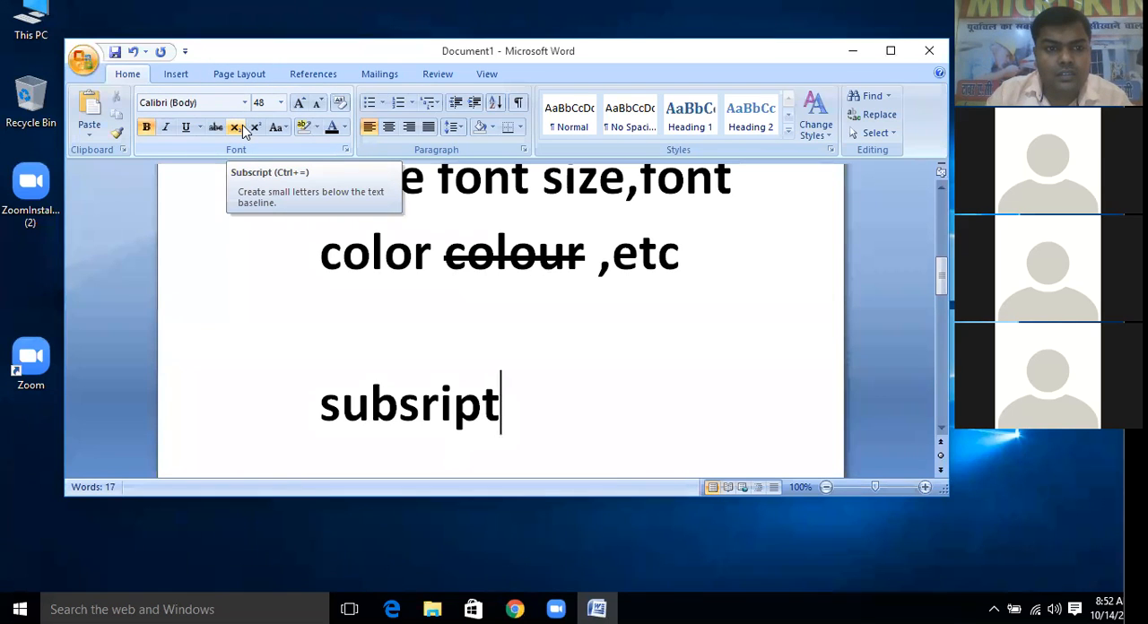
{"action": "left_click", "coordinate": [420, 410]}
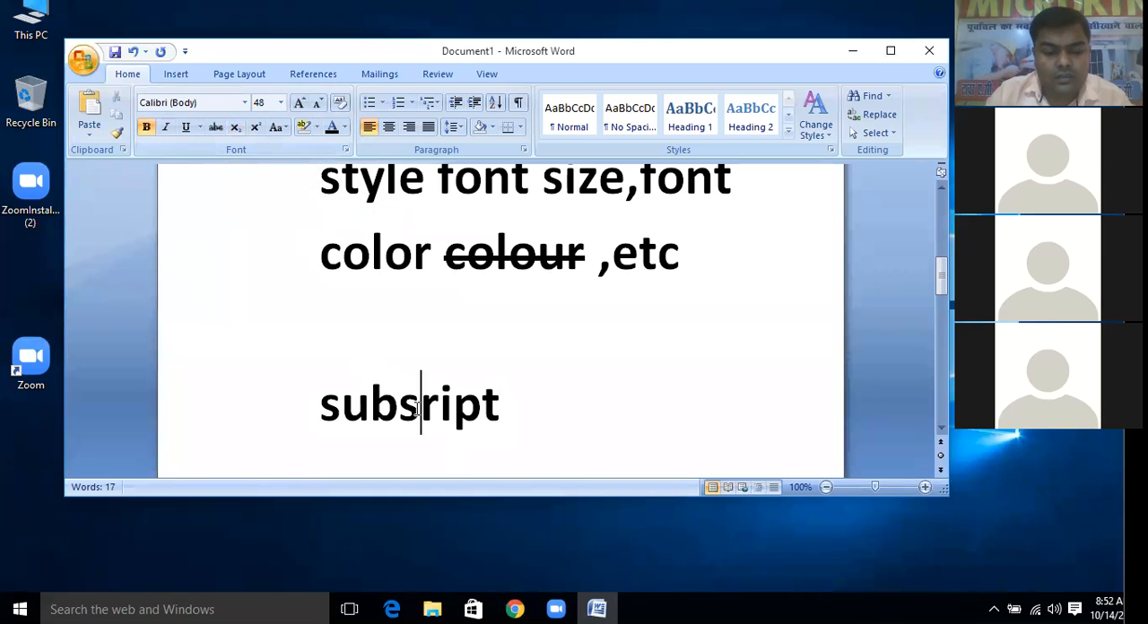
{"action": "type", "text": "c"}
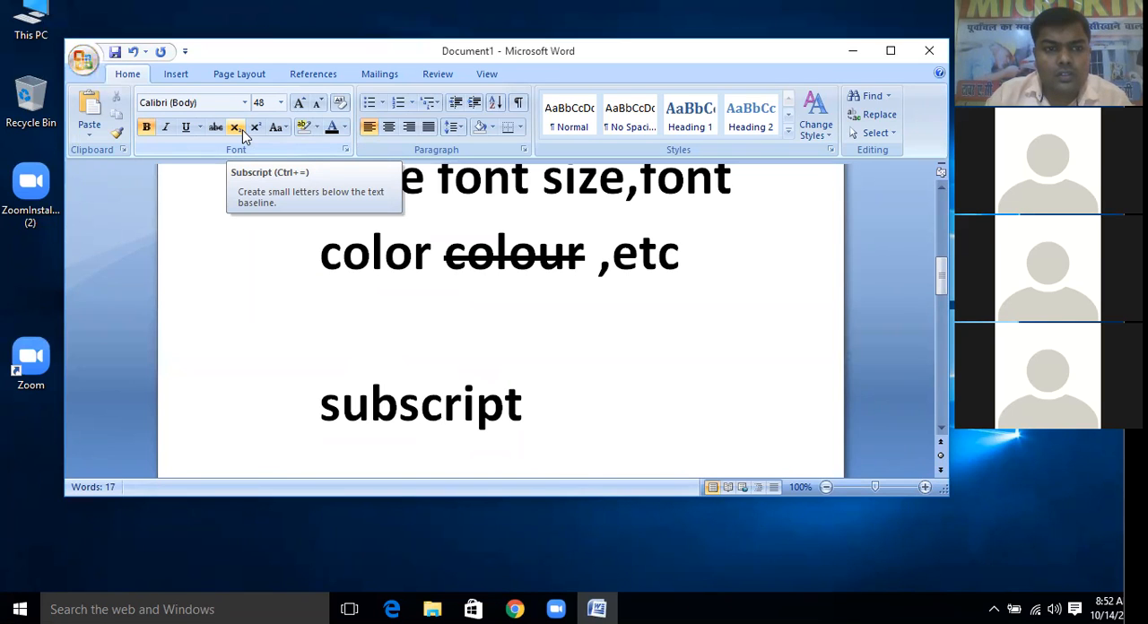
Append the shortcut text "(ctrl+=)" directly after the word "subscript"
{"action": "left_click", "coordinate": [582, 405]}
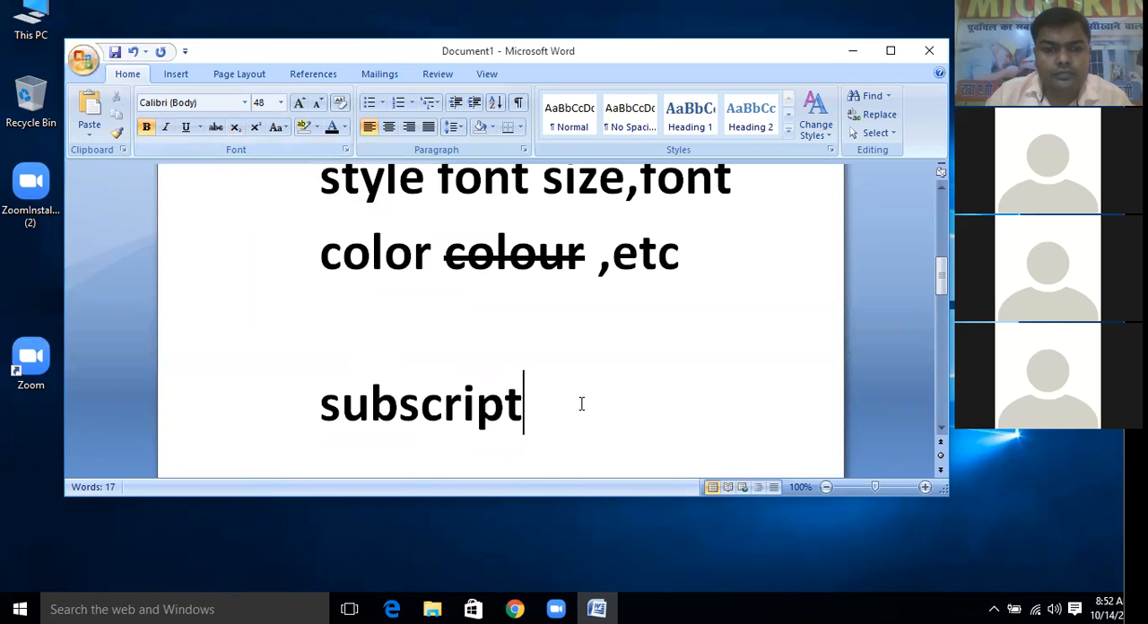
{"action": "type", "text": "v"}
{"action": "key", "text": "BackSpace"}
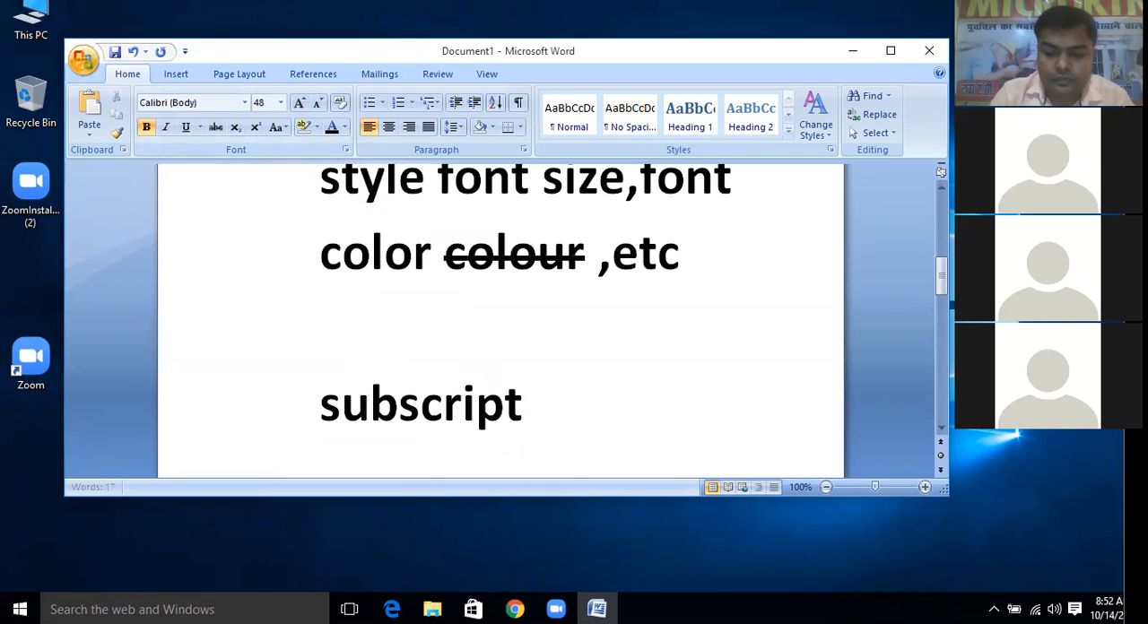
{"action": "type", "text": "("}
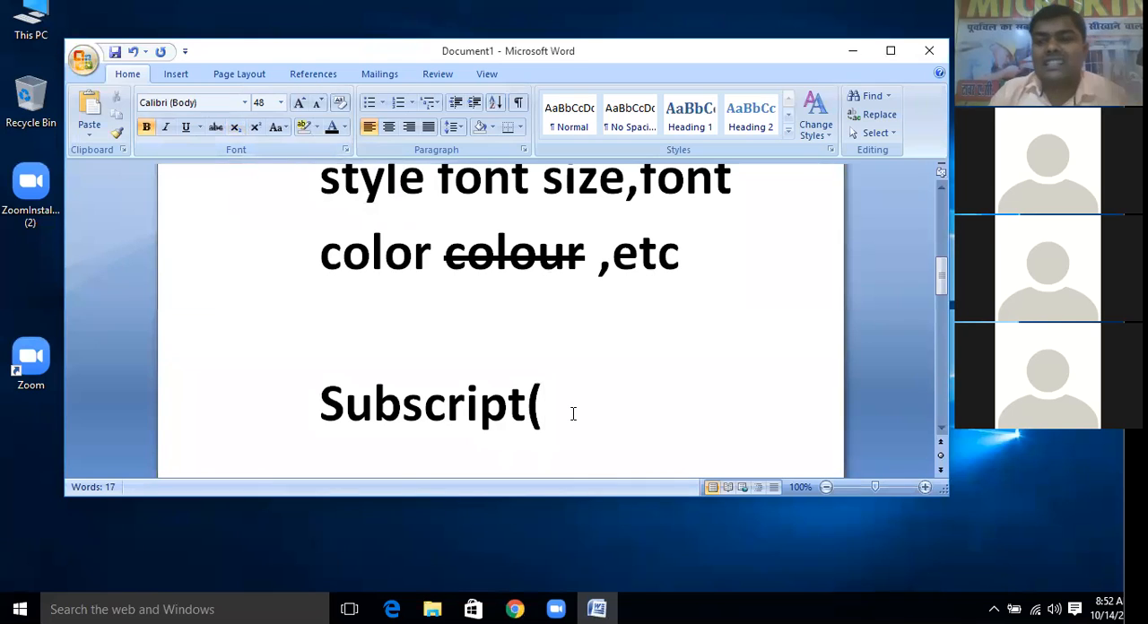
{"action": "type", "text": "ctrl"}
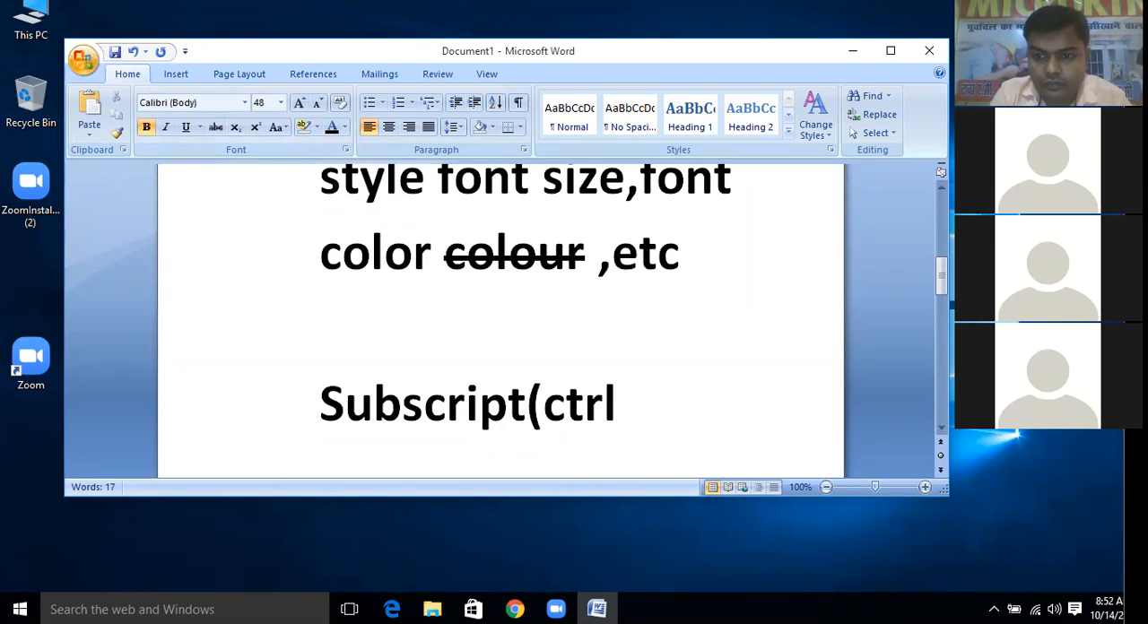
{"action": "type", "text": "+"}
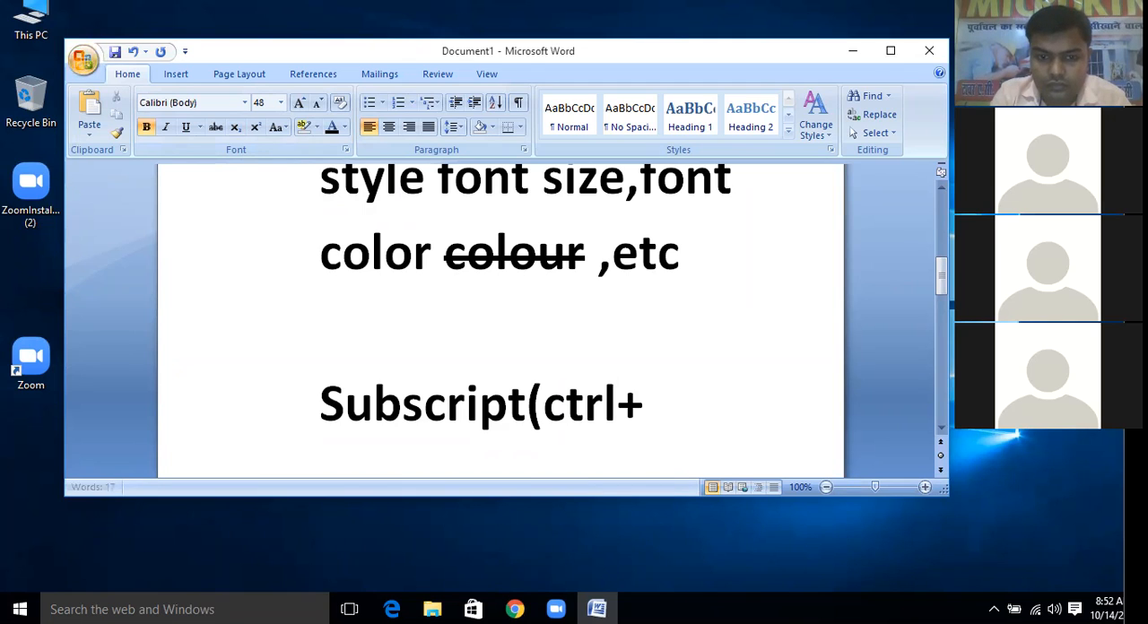
{"action": "type", "text": "="}
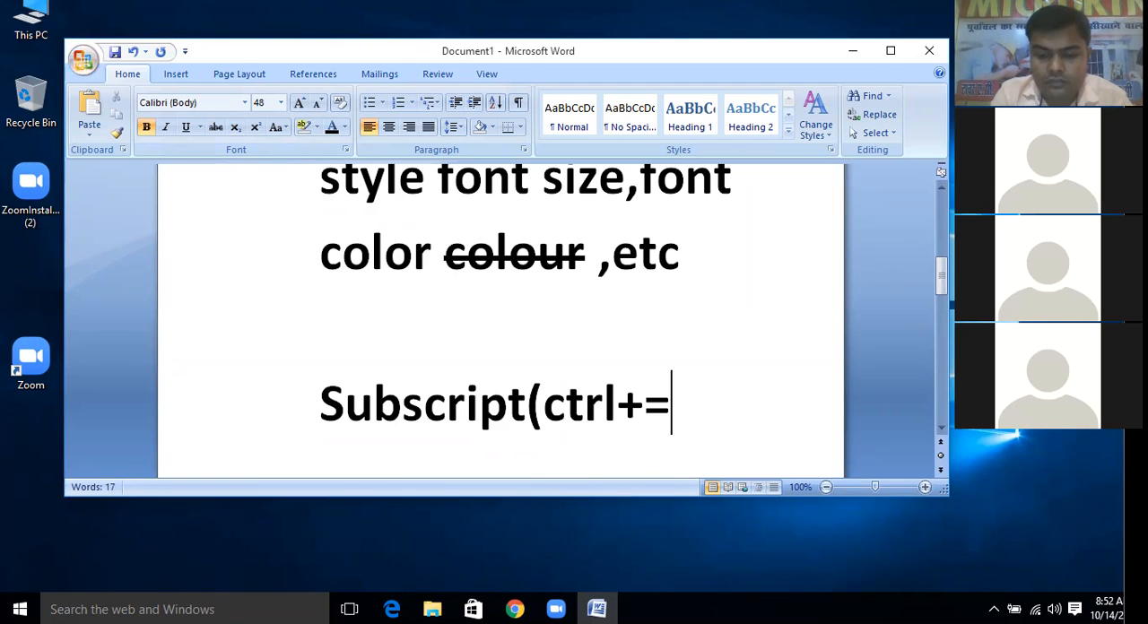
{"action": "type", "text": ")"}
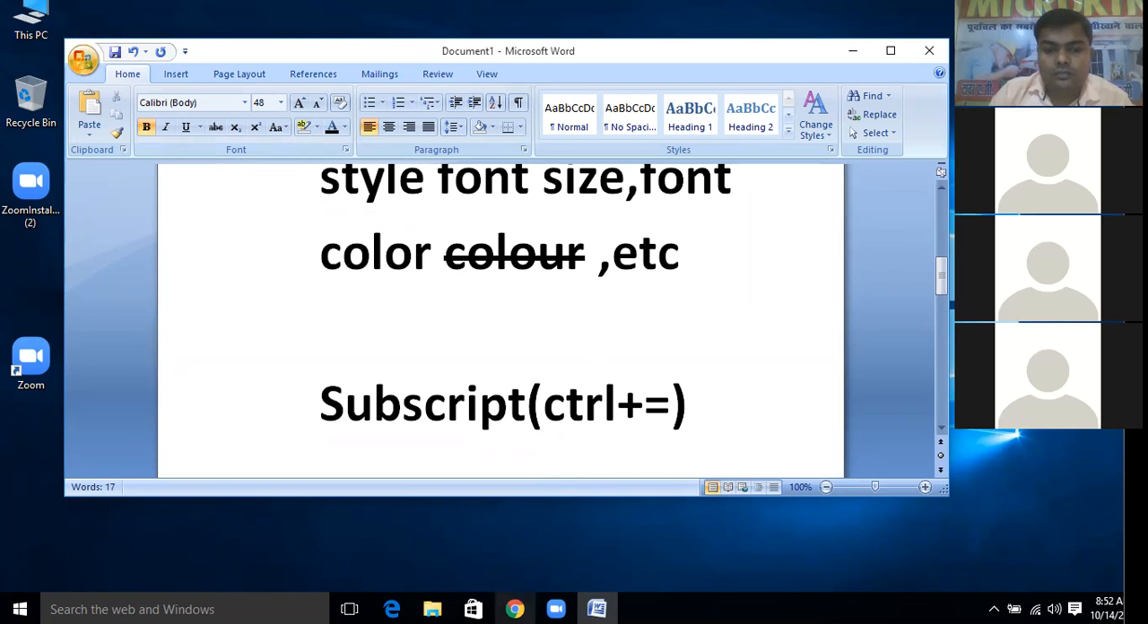
Insert a page break after the line "Subscript(ctrl+=)"
{"action": "mouse_move", "coordinate": [556, 609]}
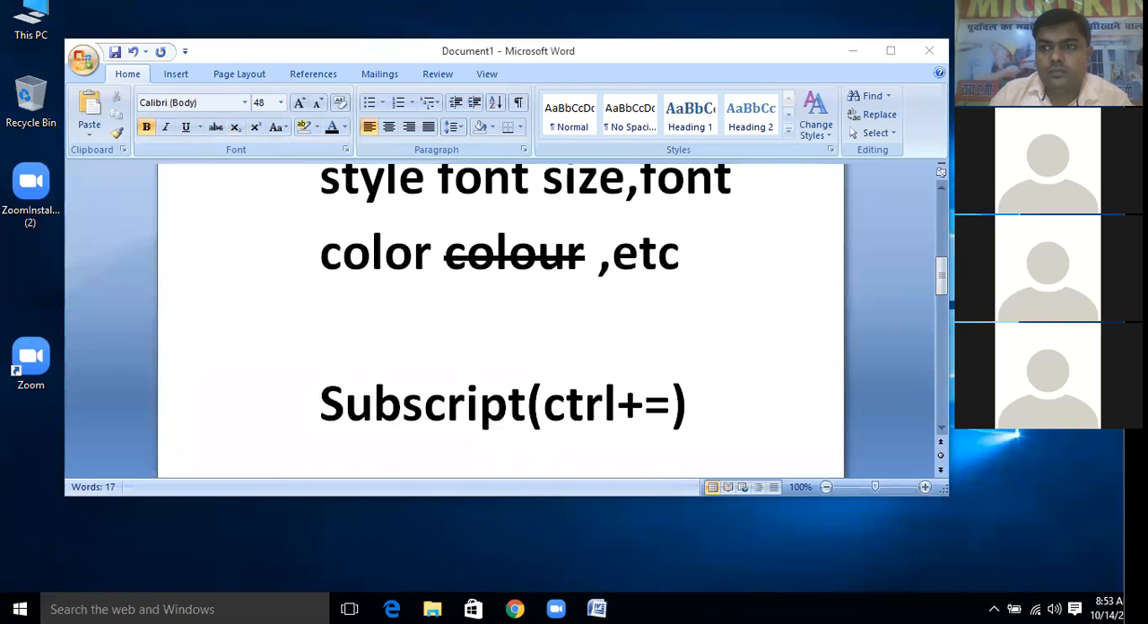
{"action": "left_click", "coordinate": [707, 403]}
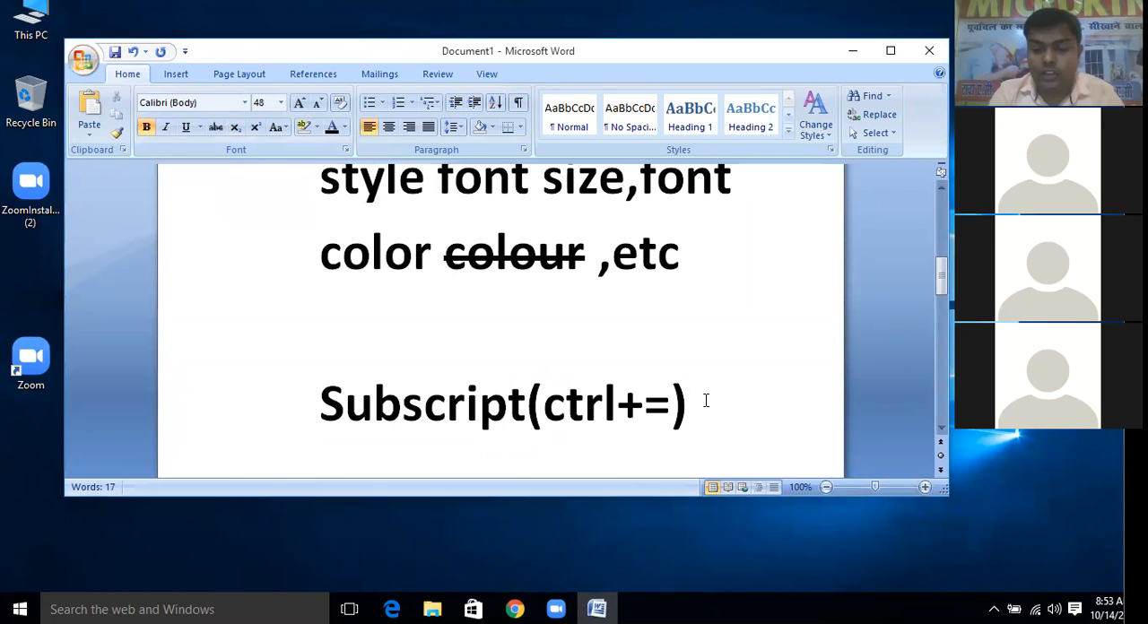
{"action": "key", "text": "ctrl+Return"}
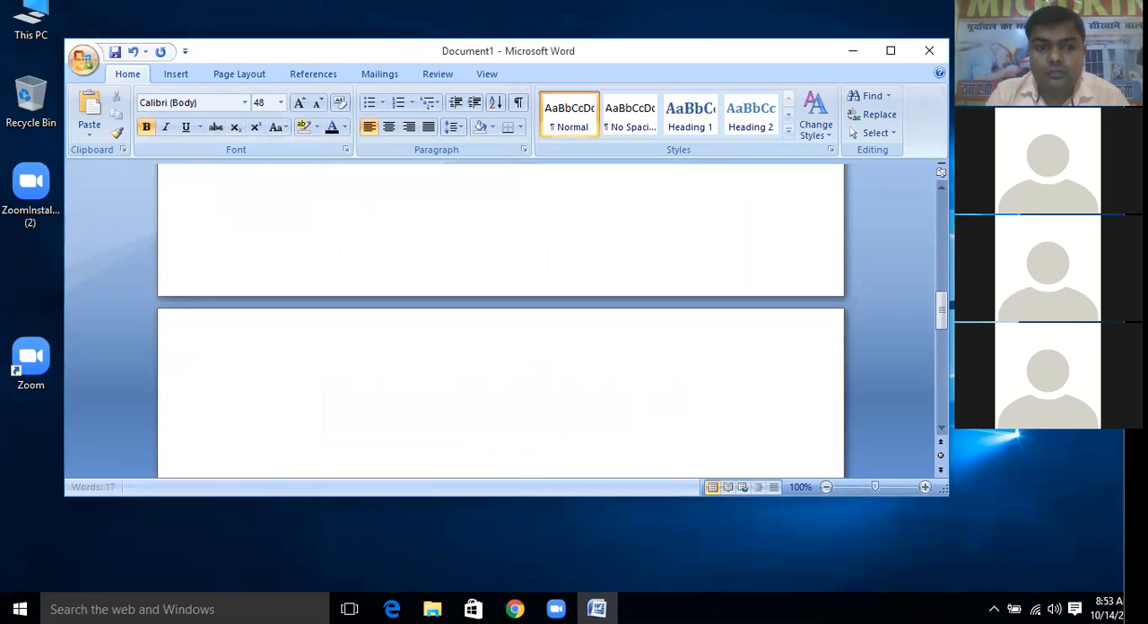
Replace the line "color colour ,etc" above the subscript line with the text "H20"
{"action": "scroll", "coordinate": [646, 379], "scroll_direction": "up", "scroll_amount": 3}
{"action": "scroll", "coordinate": [647, 316], "scroll_direction": "up", "scroll_amount": 2}
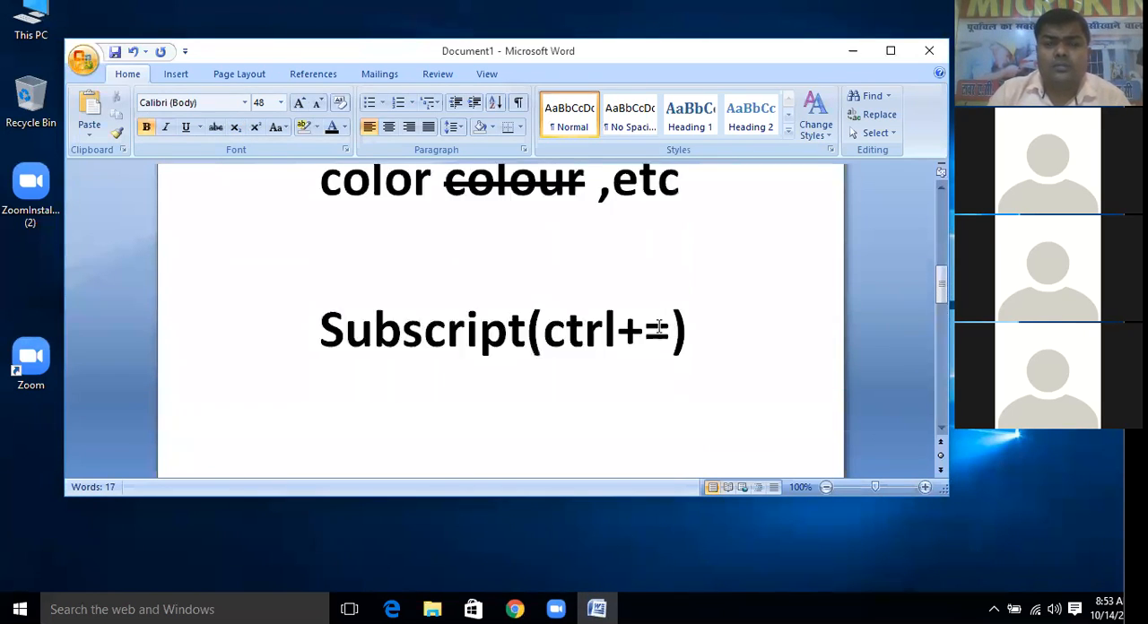
{"action": "left_click_drag", "start_coordinate": [696, 193], "coordinate": [347, 197]}
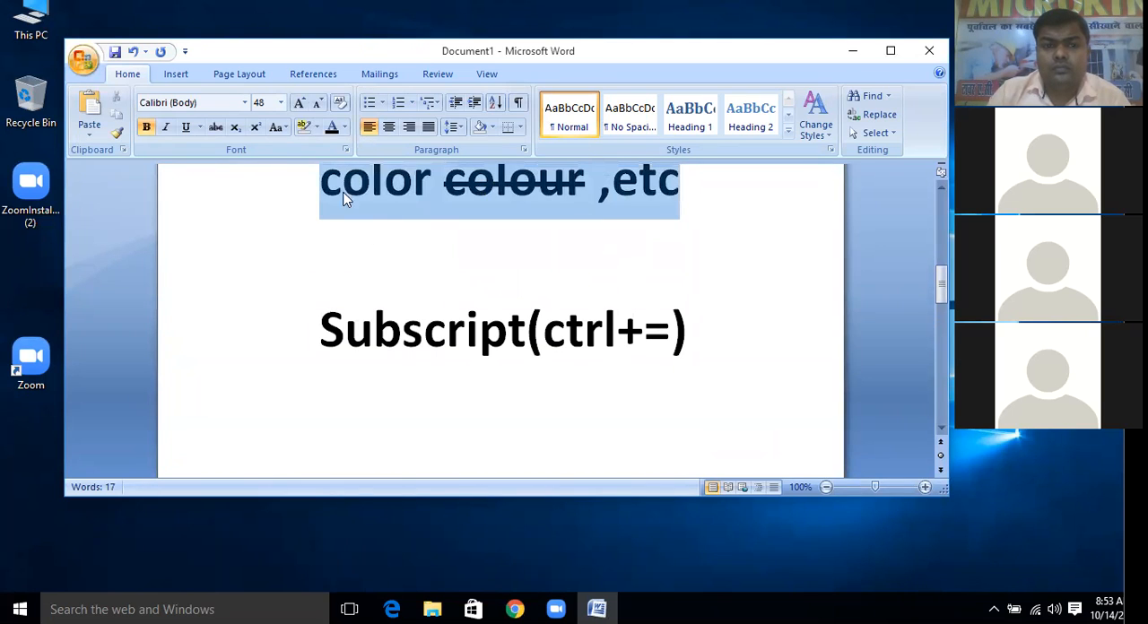
{"action": "scroll", "coordinate": [402, 272], "scroll_direction": "up", "scroll_amount": 2}
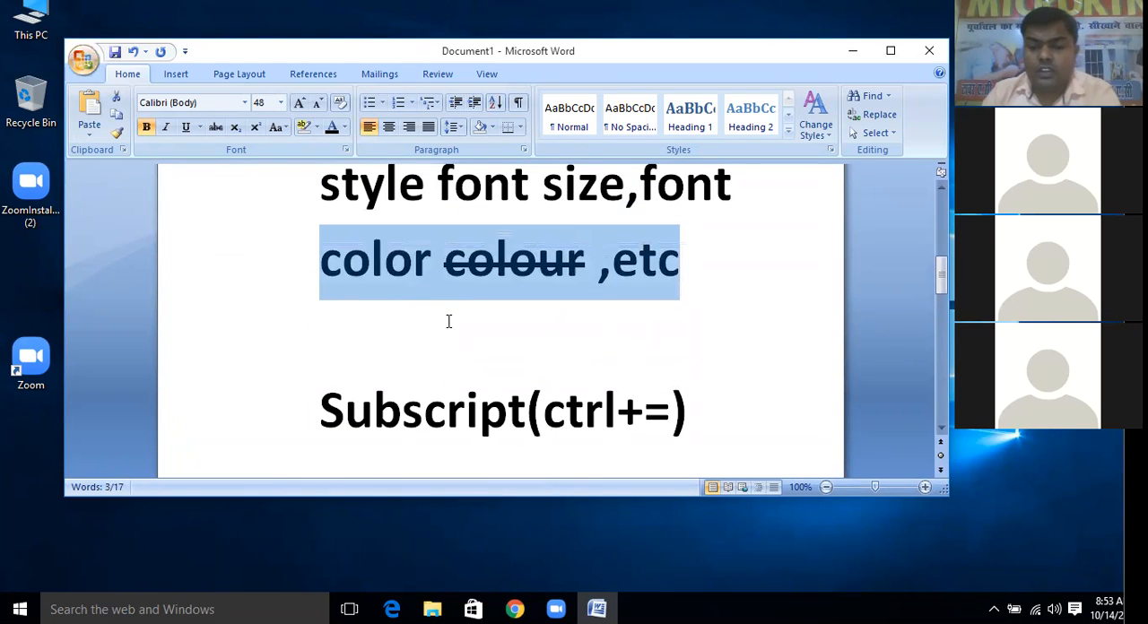
{"action": "key", "text": "Delete"}
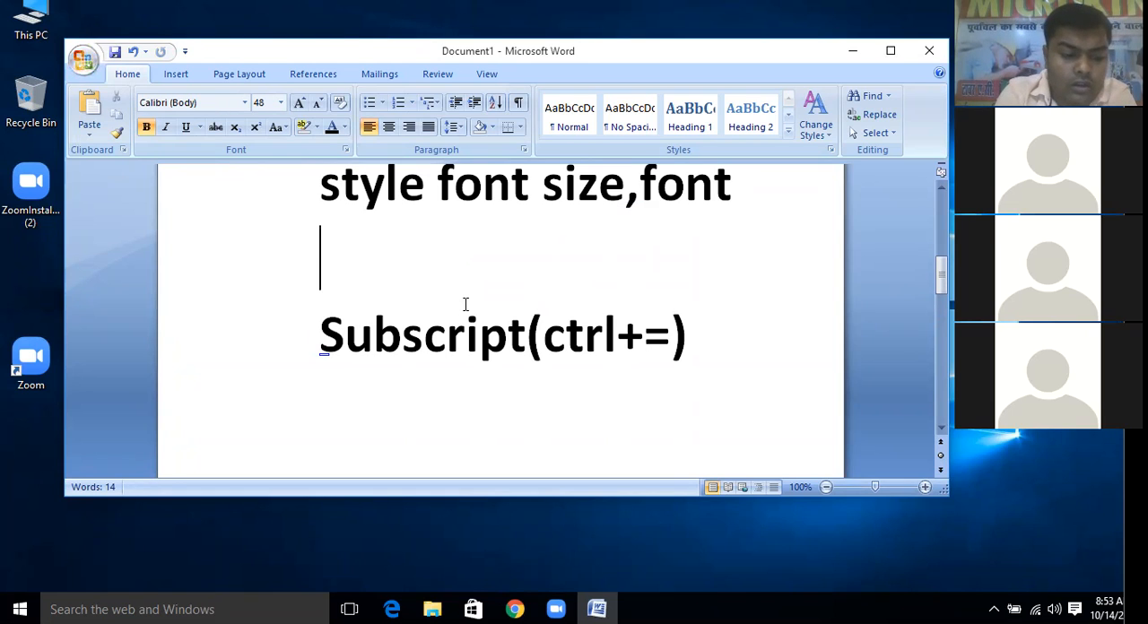
{"action": "type", "text": "H20"}
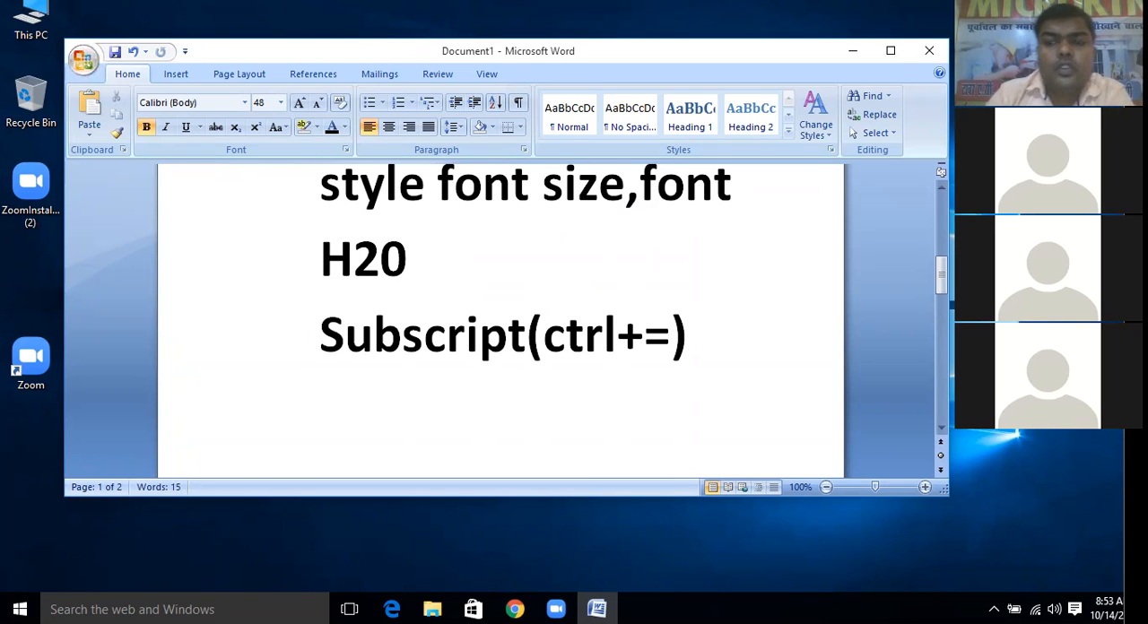
Format the digit 2 in "H20" as subscript
{"action": "left_click", "coordinate": [377, 274]}
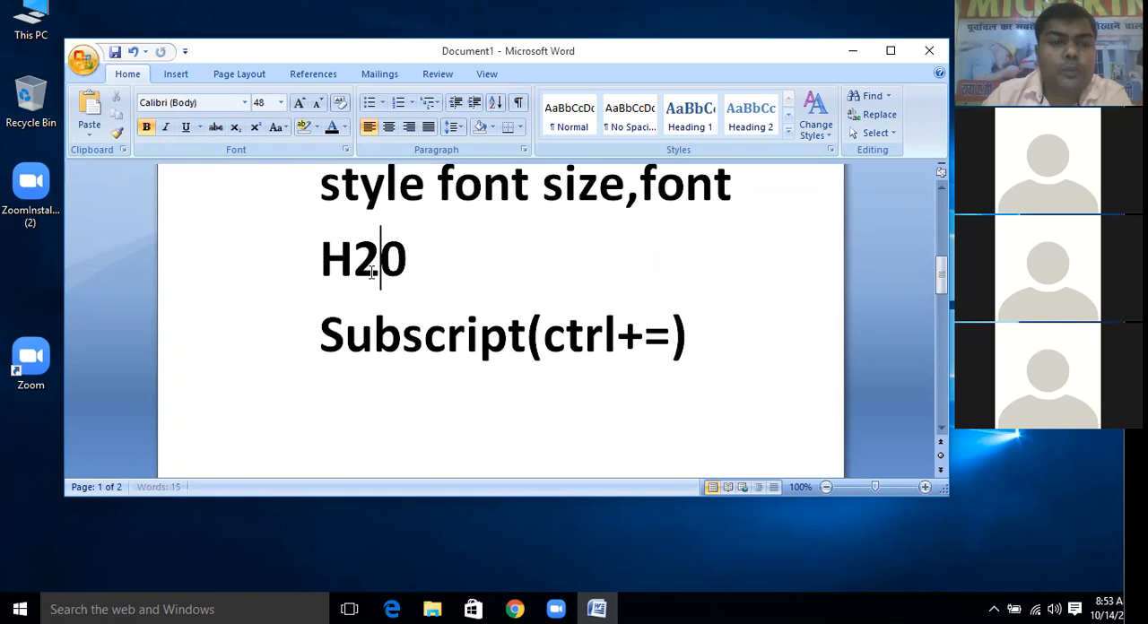
{"action": "left_click_drag", "start_coordinate": [372, 273], "coordinate": [355, 274]}
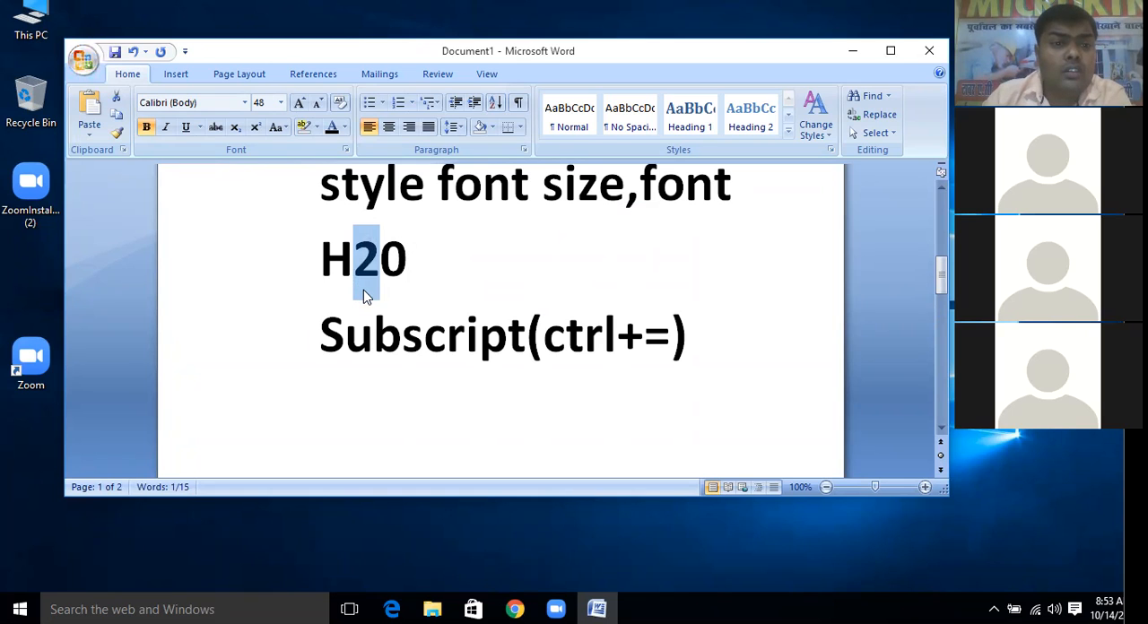
{"action": "left_click", "coordinate": [238, 134]}
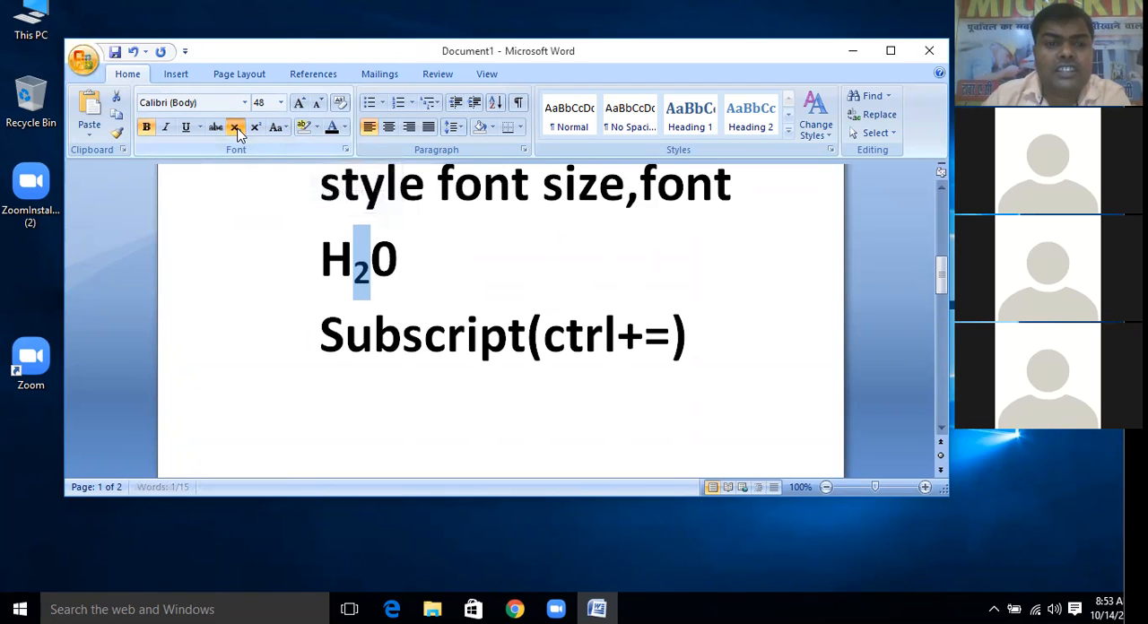
{"action": "left_click", "coordinate": [487, 284]}
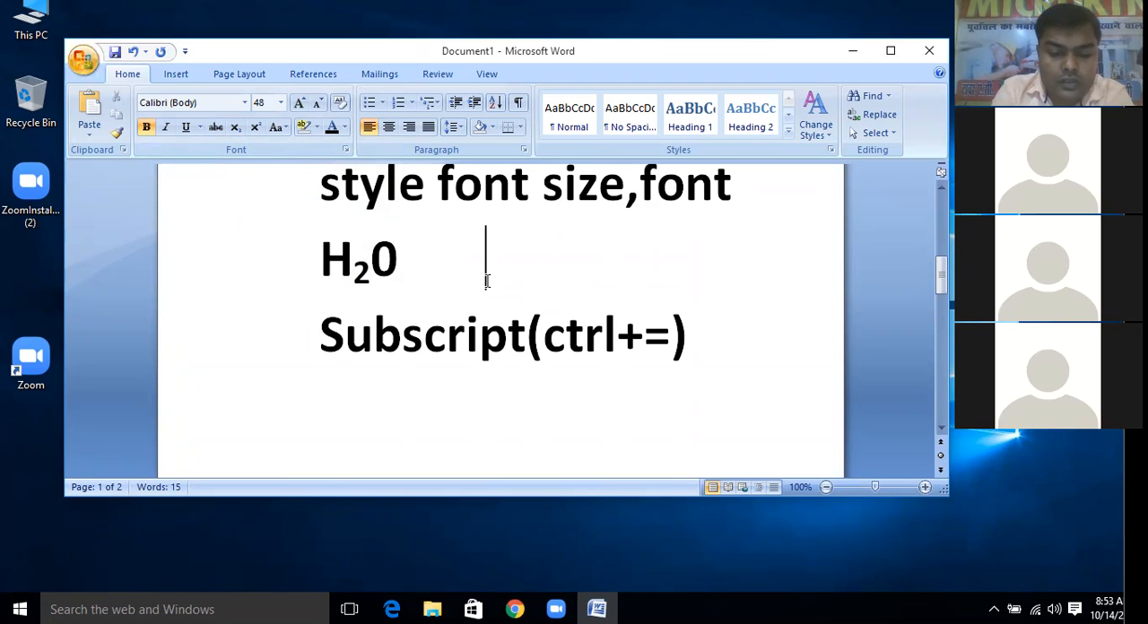
Enter "CO2" after "H20" on the same line and format its digit 2 as subscript
{"action": "type", "text": "CO"}
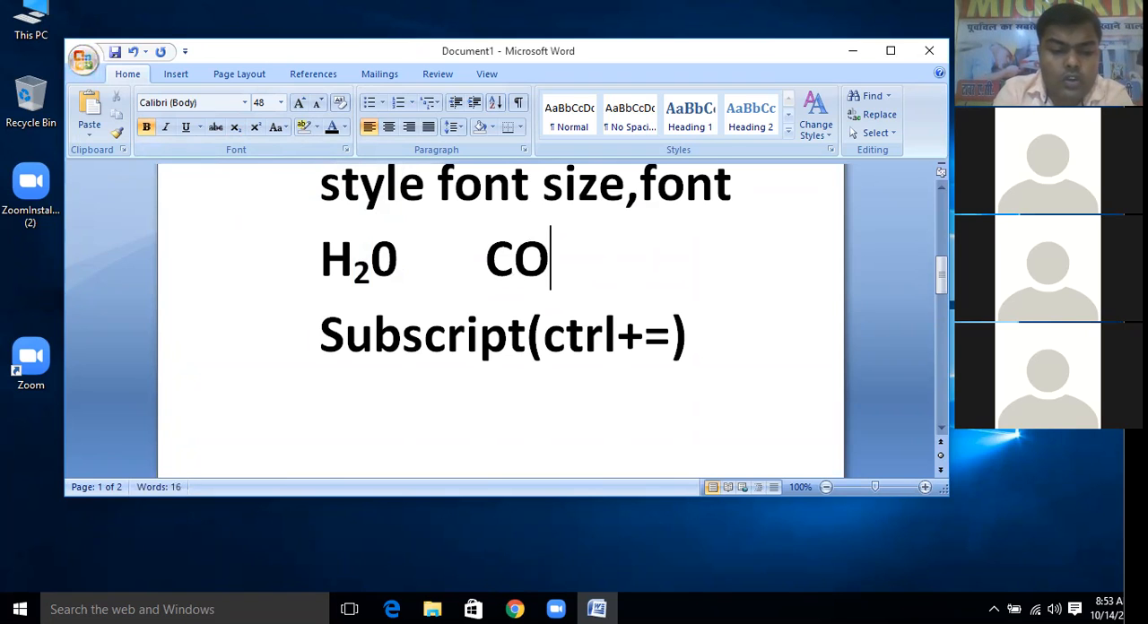
{"action": "type", "text": "2"}
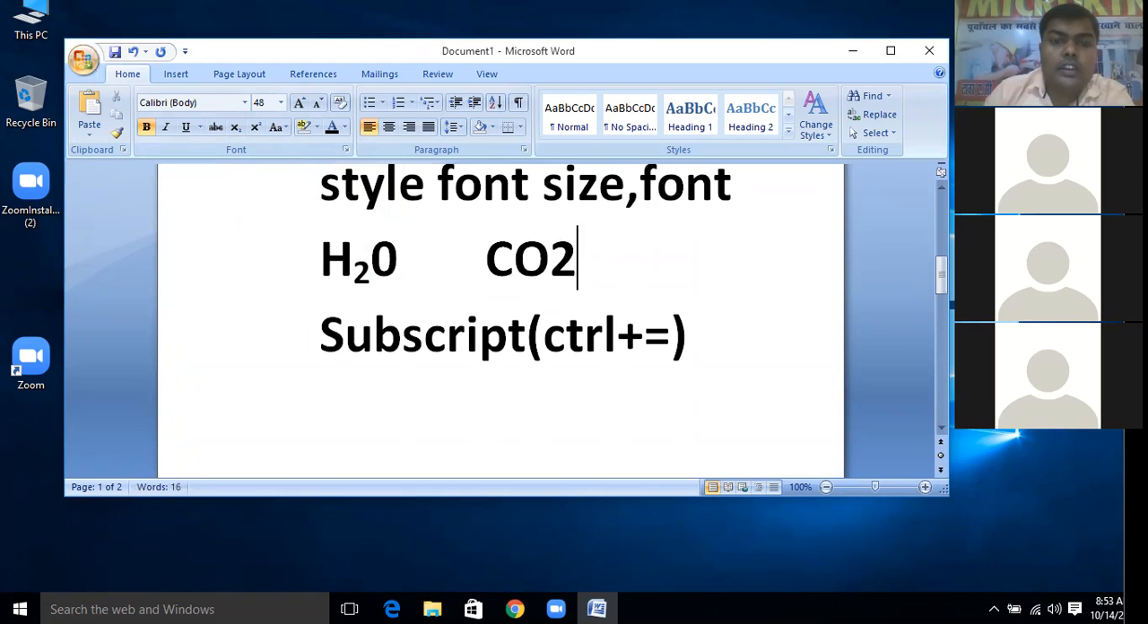
{"action": "left_click_drag", "start_coordinate": [560, 252], "coordinate": [579, 258]}
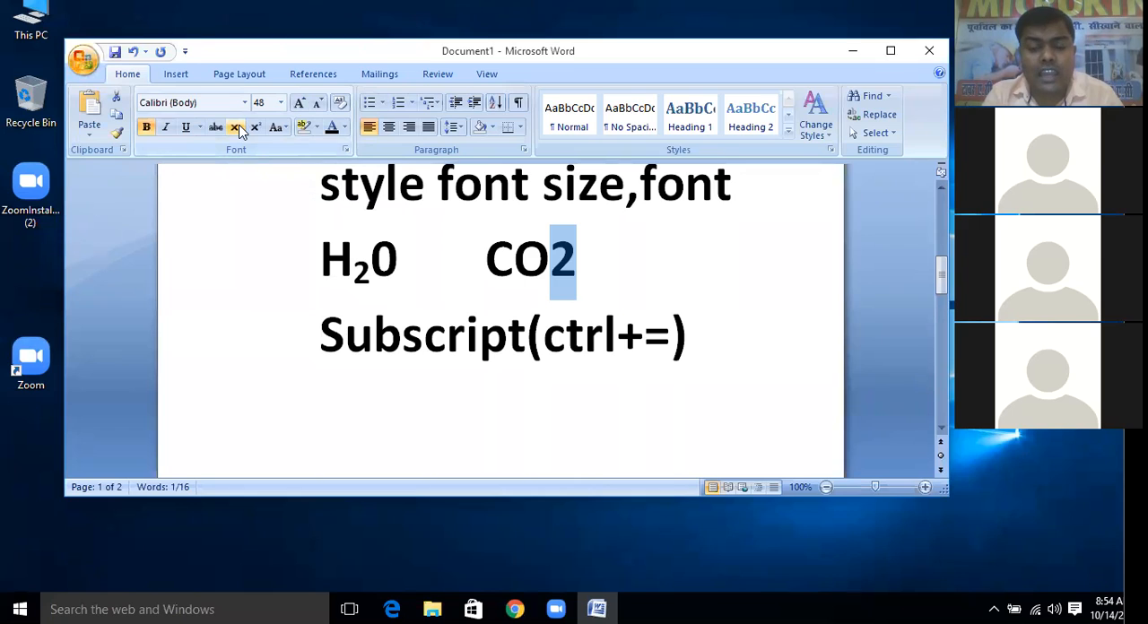
{"action": "left_click", "coordinate": [236, 128]}
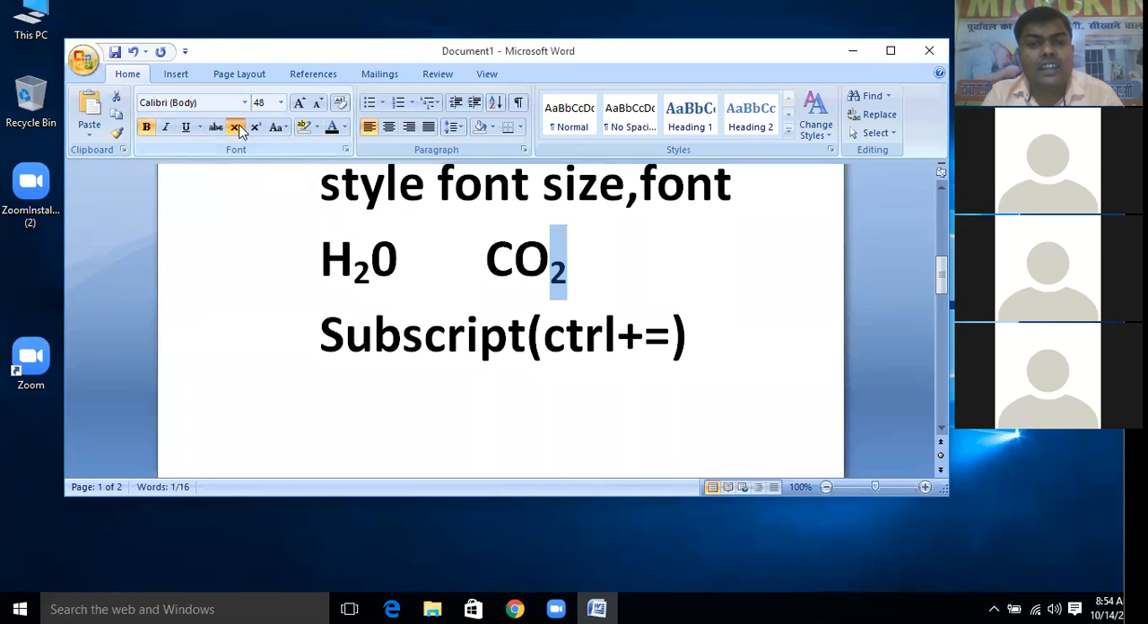
Toggle the subscript formatting on the 2 of "CO2" off and on repeatedly, ending with subscript applied
{"action": "left_click", "coordinate": [237, 129]}
{"action": "left_click", "coordinate": [236, 128]}
{"action": "left_click", "coordinate": [237, 129]}
{"action": "left_click", "coordinate": [237, 128]}
{"action": "left_click", "coordinate": [237, 128]}
{"action": "left_click", "coordinate": [237, 129]}
{"action": "left_click", "coordinate": [237, 128]}
{"action": "left_click", "coordinate": [237, 128]}
{"action": "left_click", "coordinate": [237, 128]}
{"action": "left_click", "coordinate": [237, 128]}
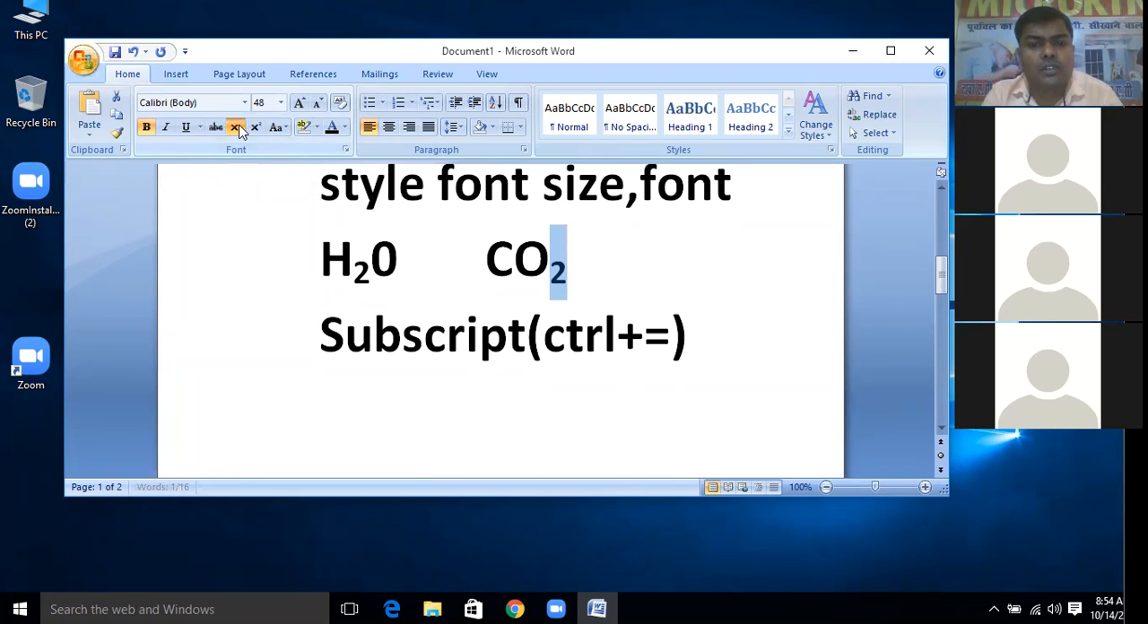
{"action": "left_click", "coordinate": [237, 128]}
{"action": "left_click", "coordinate": [237, 128]}
{"action": "left_click", "coordinate": [238, 129]}
{"action": "left_click", "coordinate": [237, 129]}
{"action": "left_click", "coordinate": [238, 129]}
{"action": "left_click", "coordinate": [237, 129]}
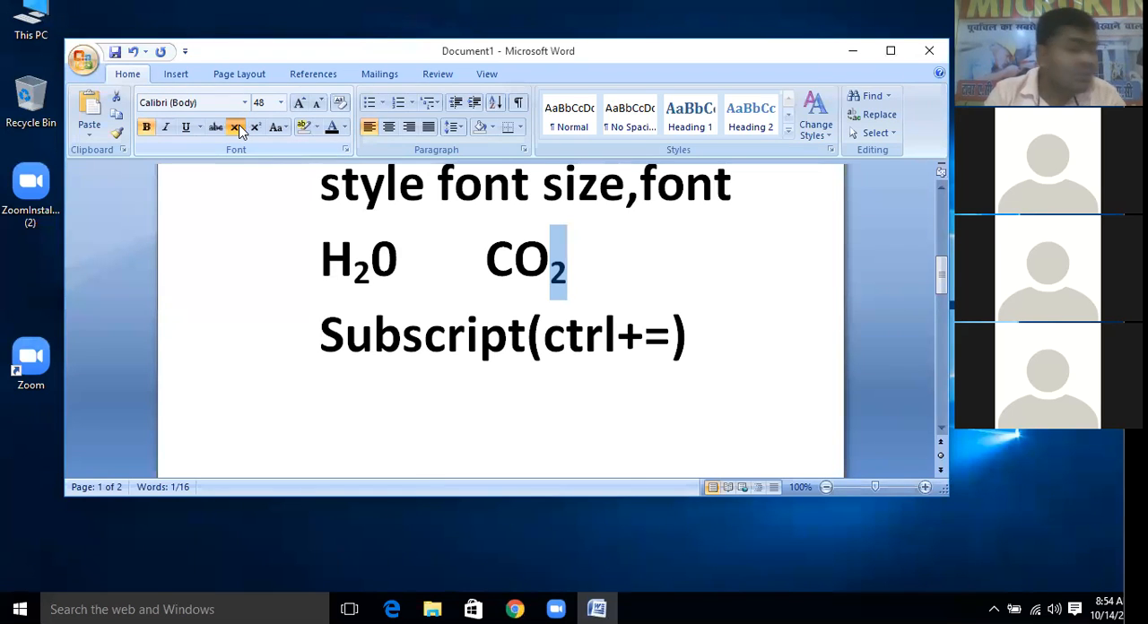
{"action": "left_click", "coordinate": [238, 130]}
{"action": "left_click", "coordinate": [237, 130]}
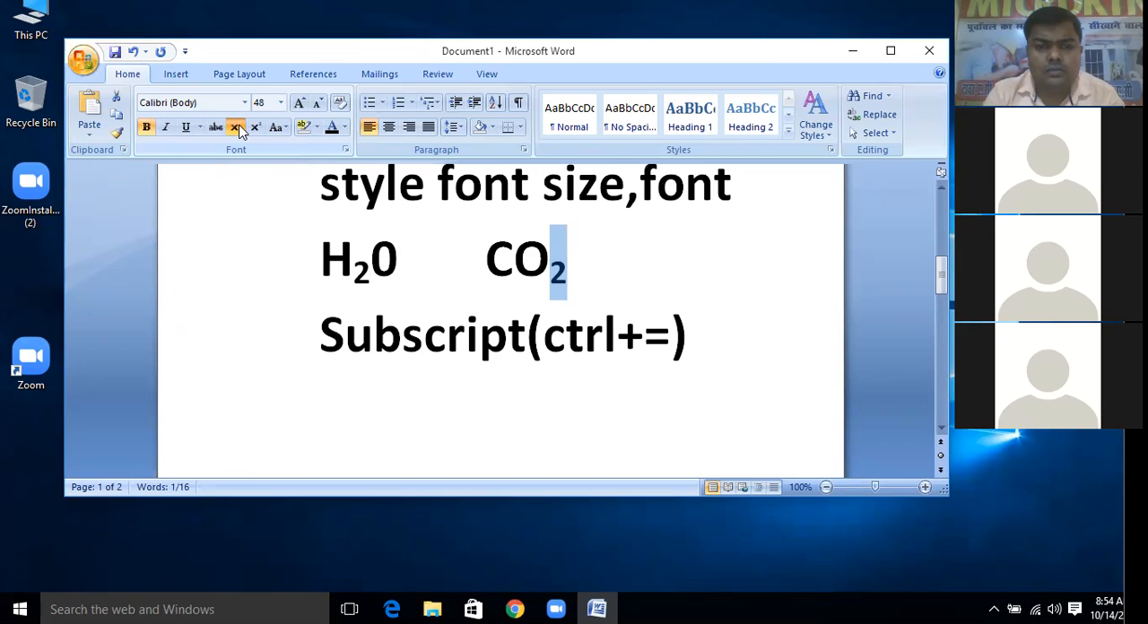
{"action": "left_click", "coordinate": [238, 129]}
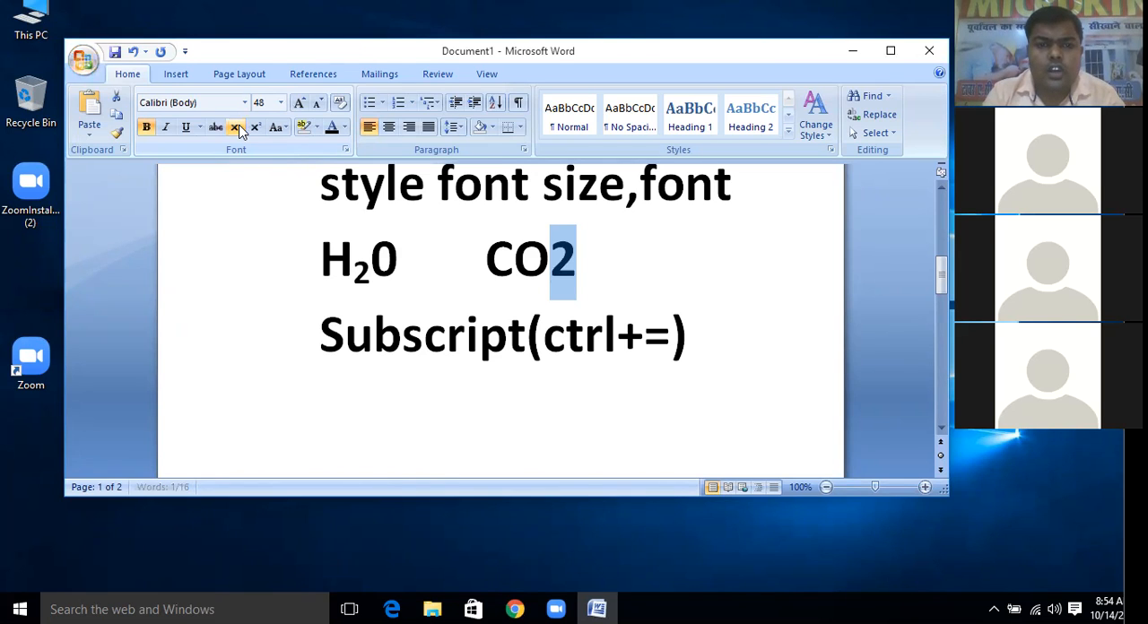
{"action": "left_click", "coordinate": [238, 129]}
{"action": "left_click", "coordinate": [237, 130]}
{"action": "left_click", "coordinate": [238, 129]}
{"action": "left_click", "coordinate": [237, 129]}
{"action": "left_click", "coordinate": [238, 129]}
{"action": "left_click", "coordinate": [238, 129]}
{"action": "left_click", "coordinate": [238, 129]}
{"action": "left_click", "coordinate": [238, 129]}
{"action": "left_click", "coordinate": [238, 129]}
{"action": "left_click", "coordinate": [238, 129]}
{"action": "left_click", "coordinate": [237, 129]}
{"action": "left_click", "coordinate": [237, 129]}
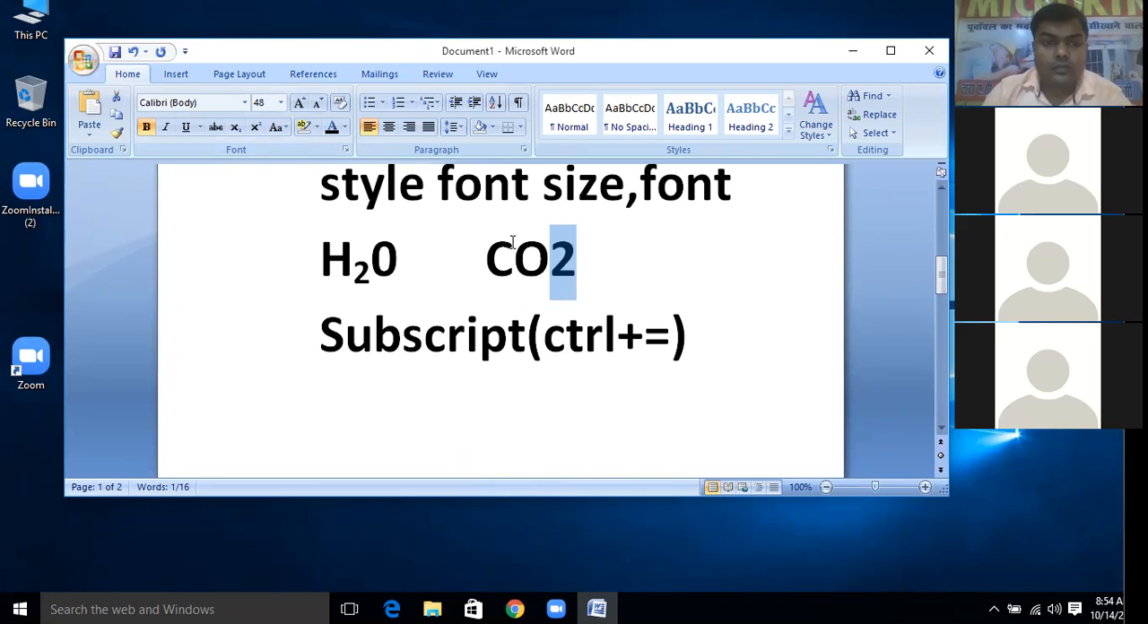
{"action": "left_click", "coordinate": [238, 131]}
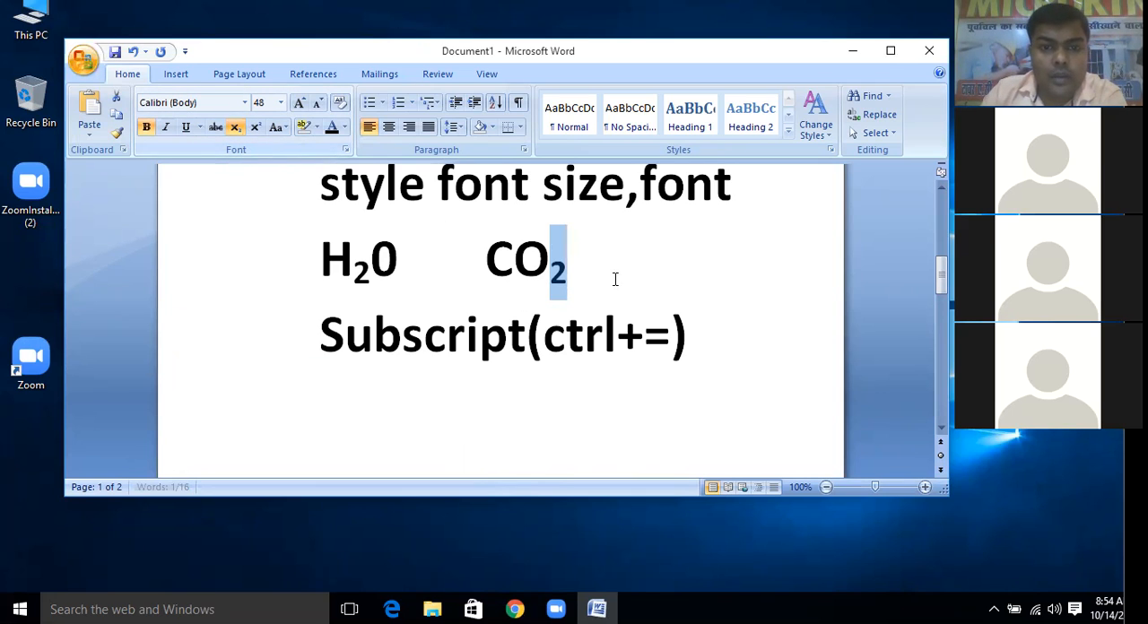
Add a new line below the "CO2" line with the text "SUPERCRIPT( CTRL+SHIFT ++)"
{"action": "left_click", "coordinate": [614, 277]}
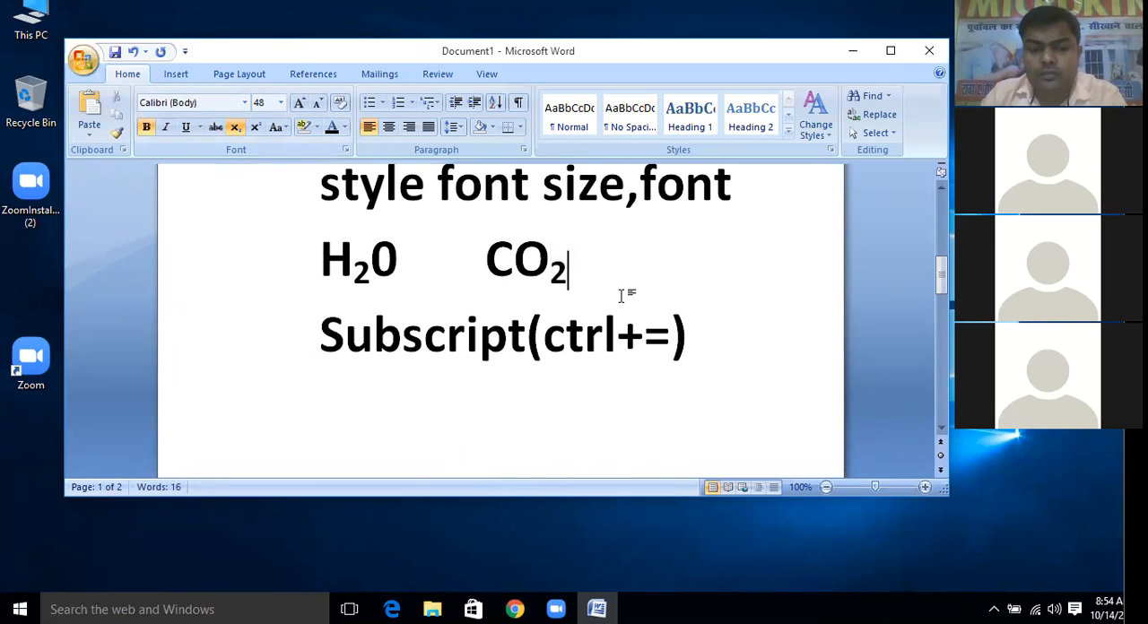
{"action": "key", "text": "Return"}
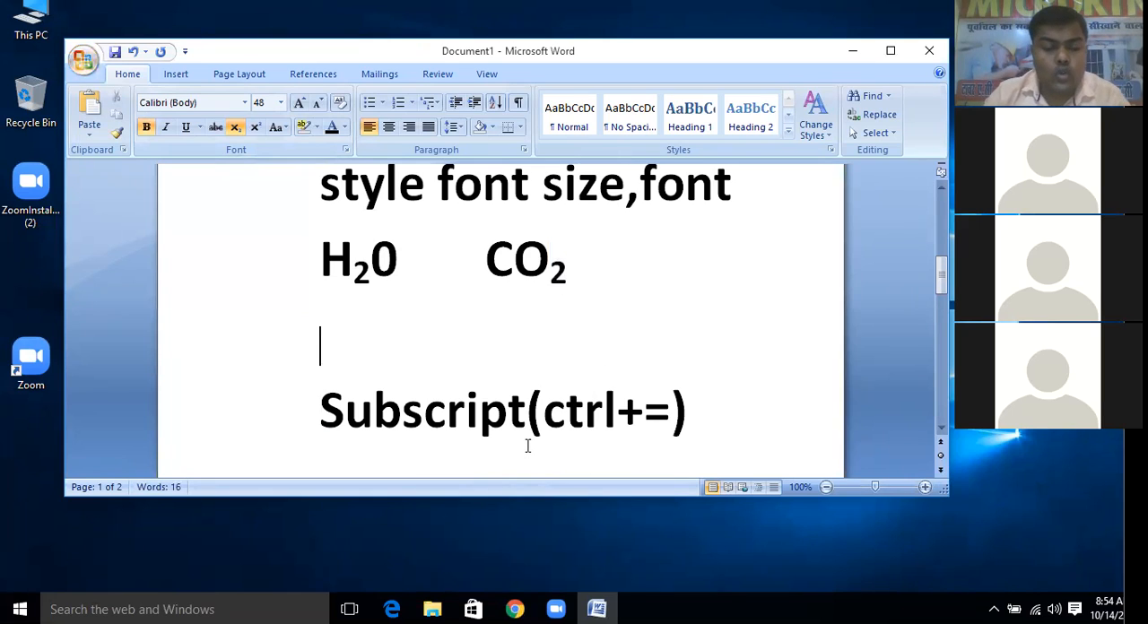
{"action": "type", "text": "SUPER"}
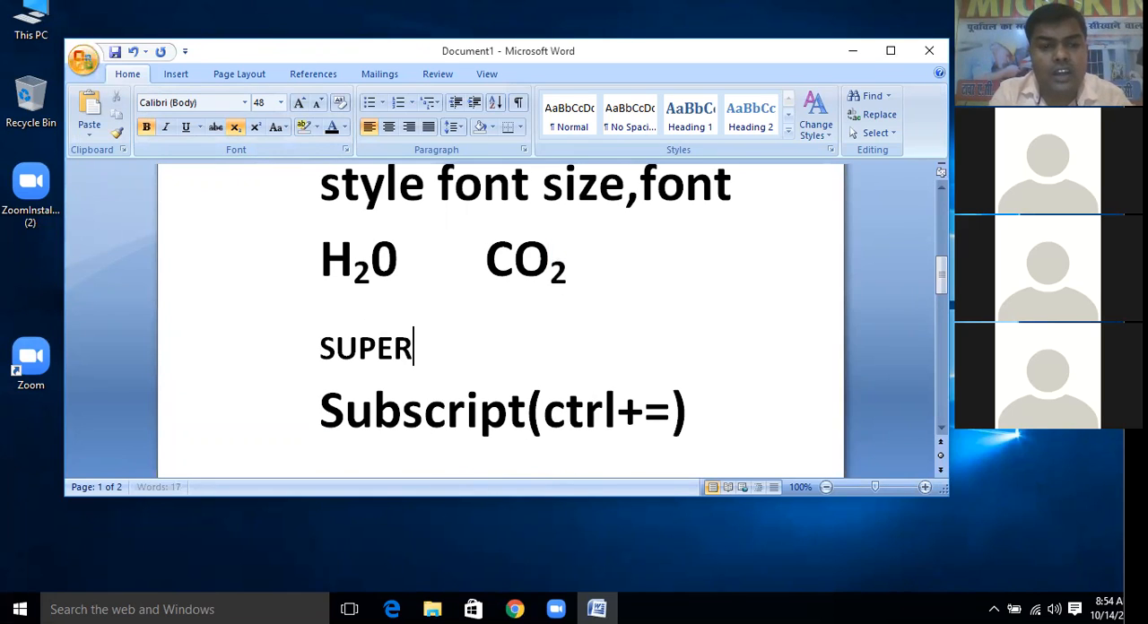
{"action": "type", "text": "C"}
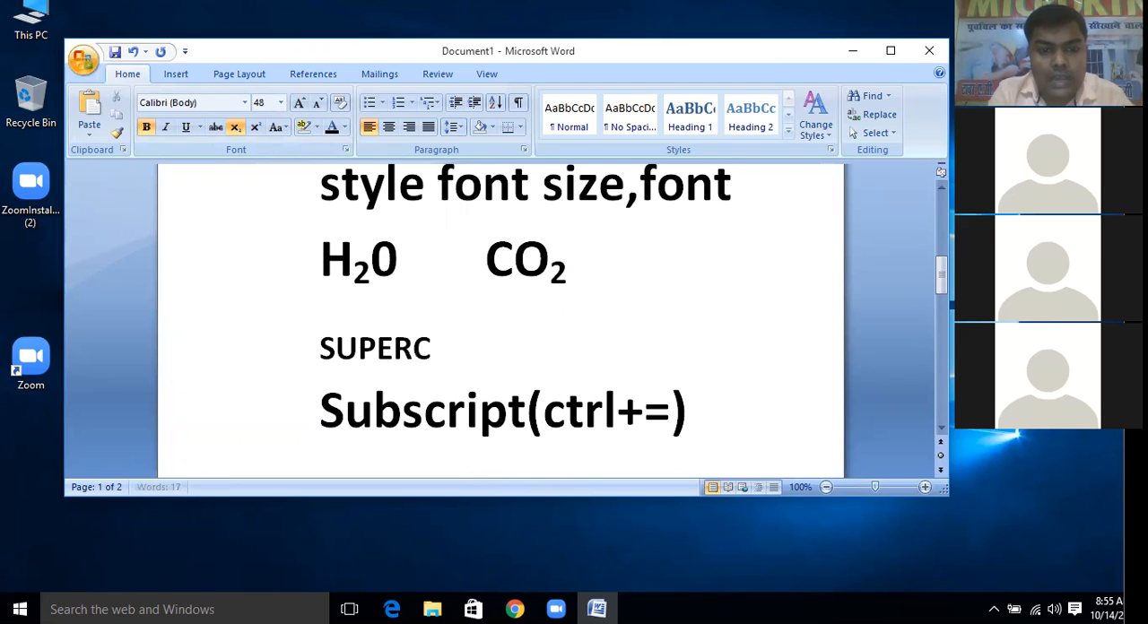
{"action": "type", "text": "RIPT"}
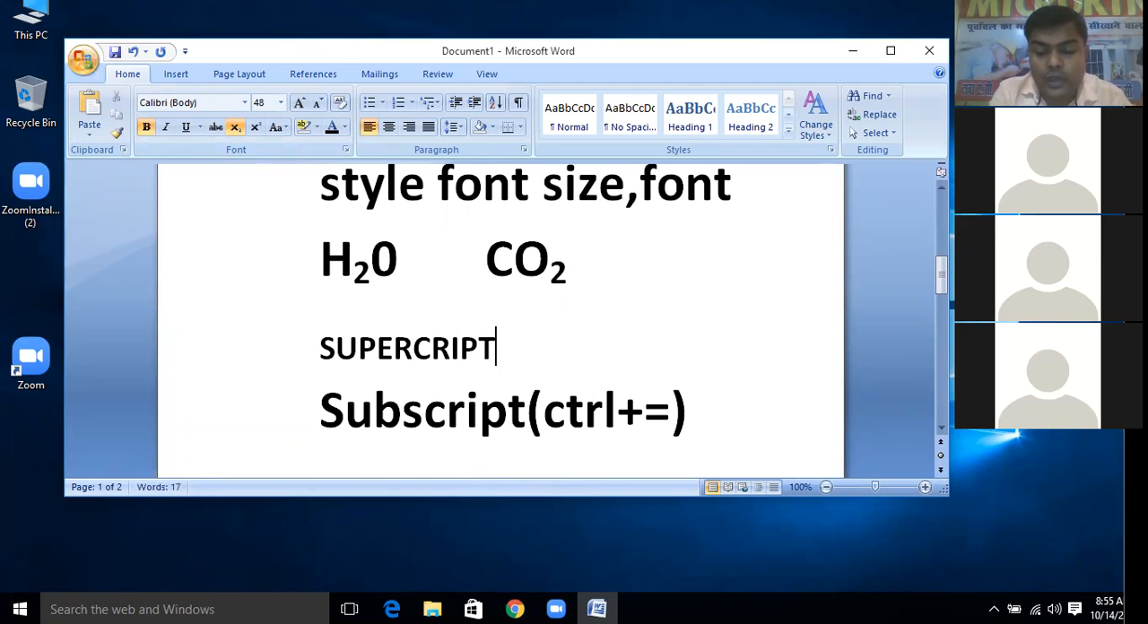
{"action": "type", "text": "("}
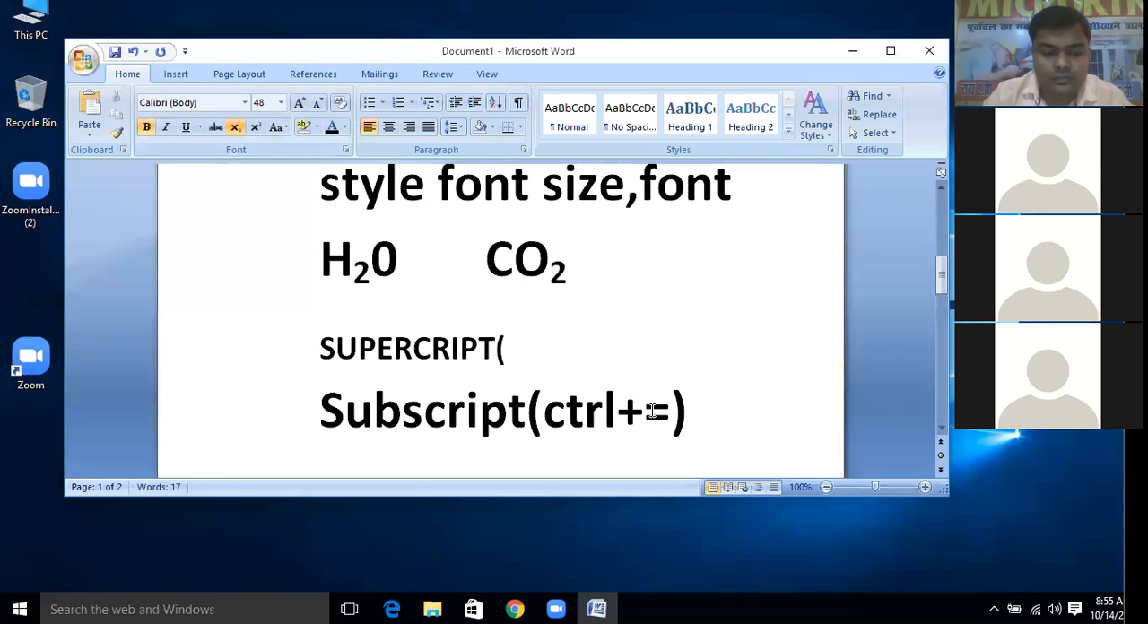
{"action": "type", "text": "CTR"}
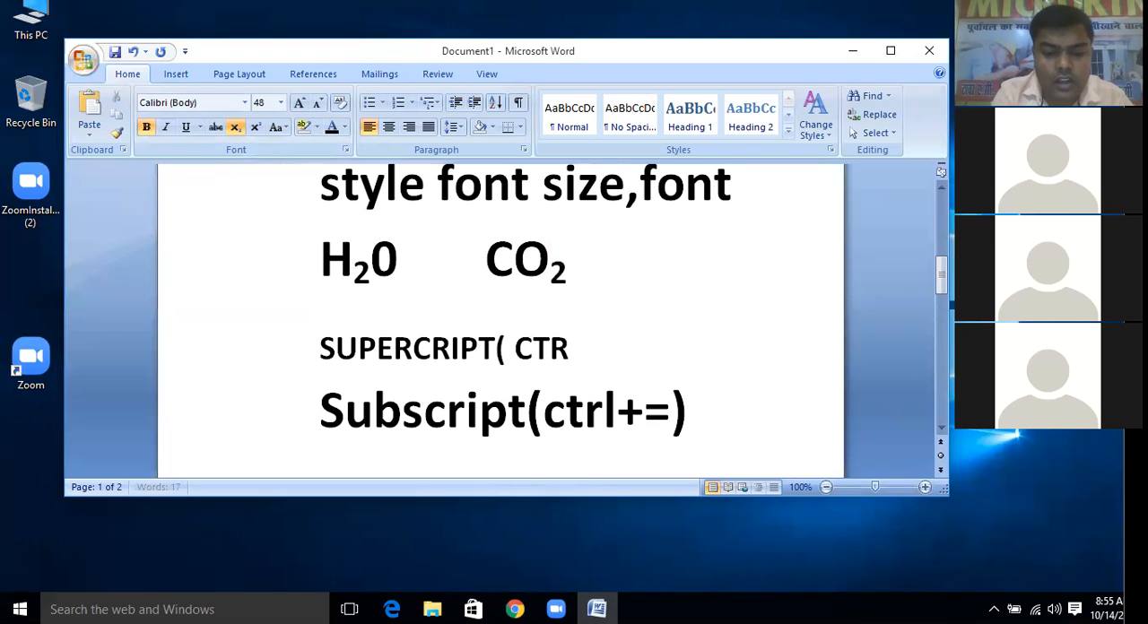
{"action": "type", "text": "L+"}
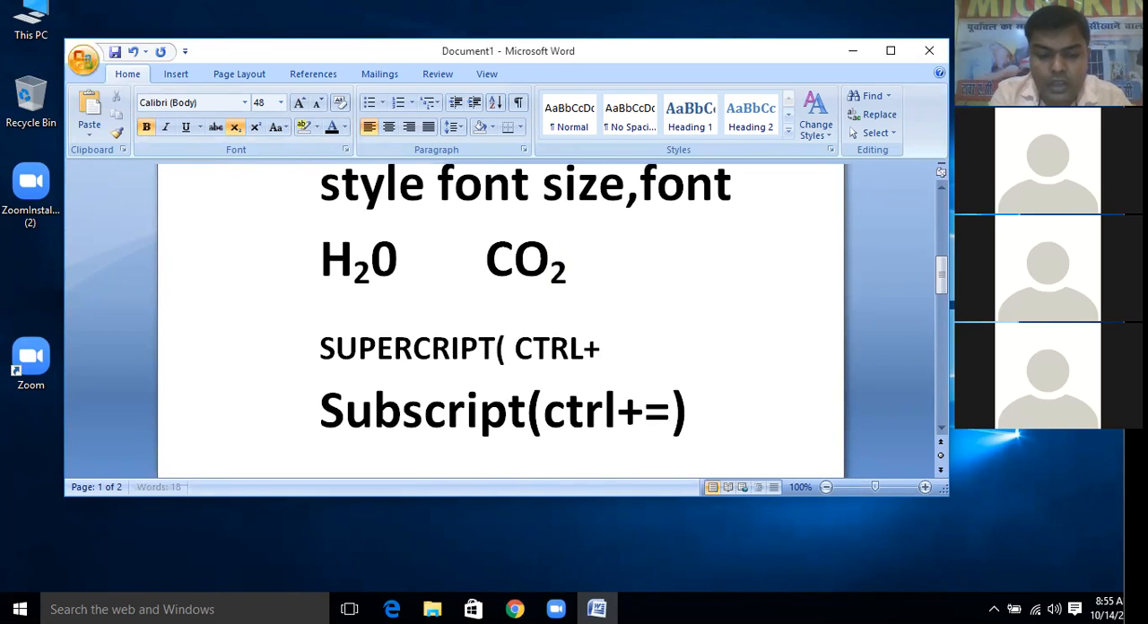
{"action": "type", "text": "SHIFT "}
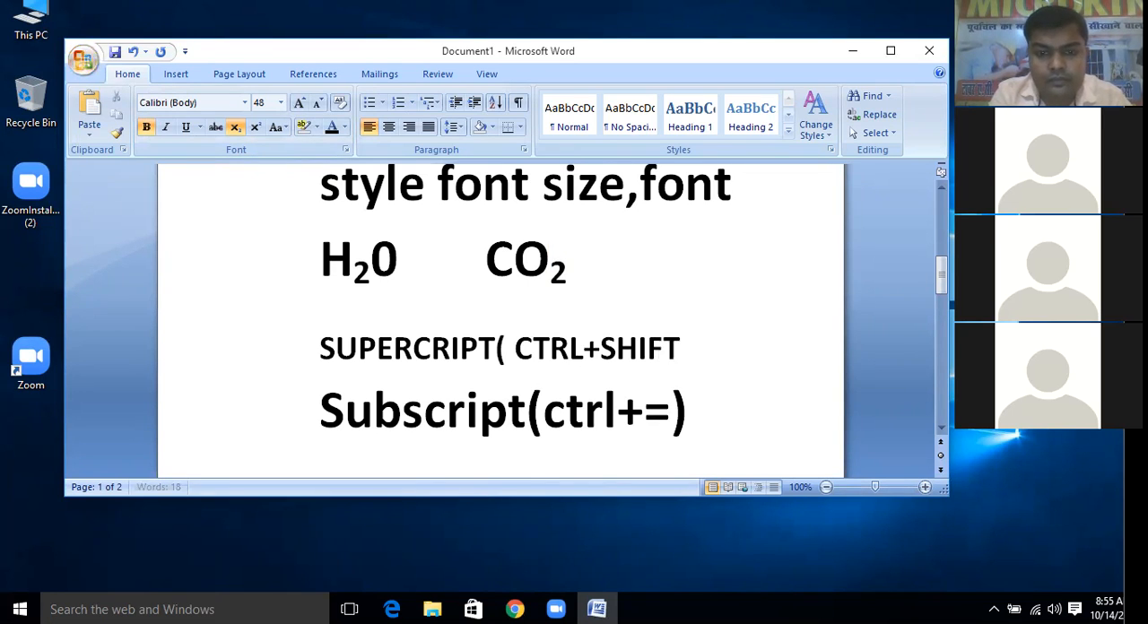
{"action": "type", "text": "++"}
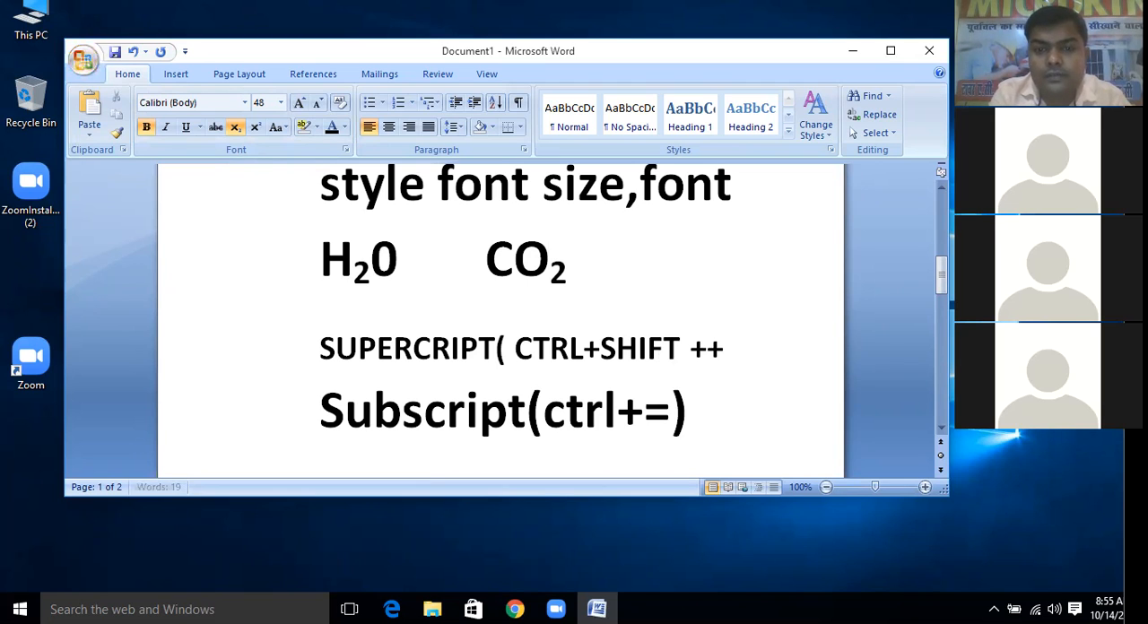
{"action": "type", "text": ")"}
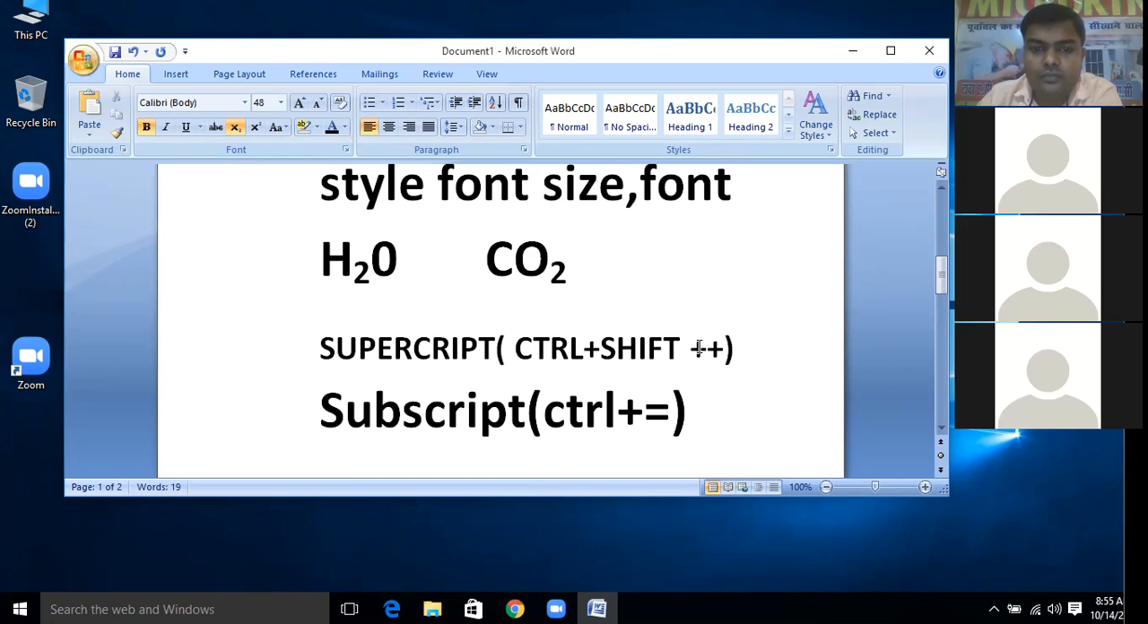
{"action": "left_click_drag", "start_coordinate": [755, 350], "coordinate": [514, 350]}
{"action": "left_click", "coordinate": [378, 350]}
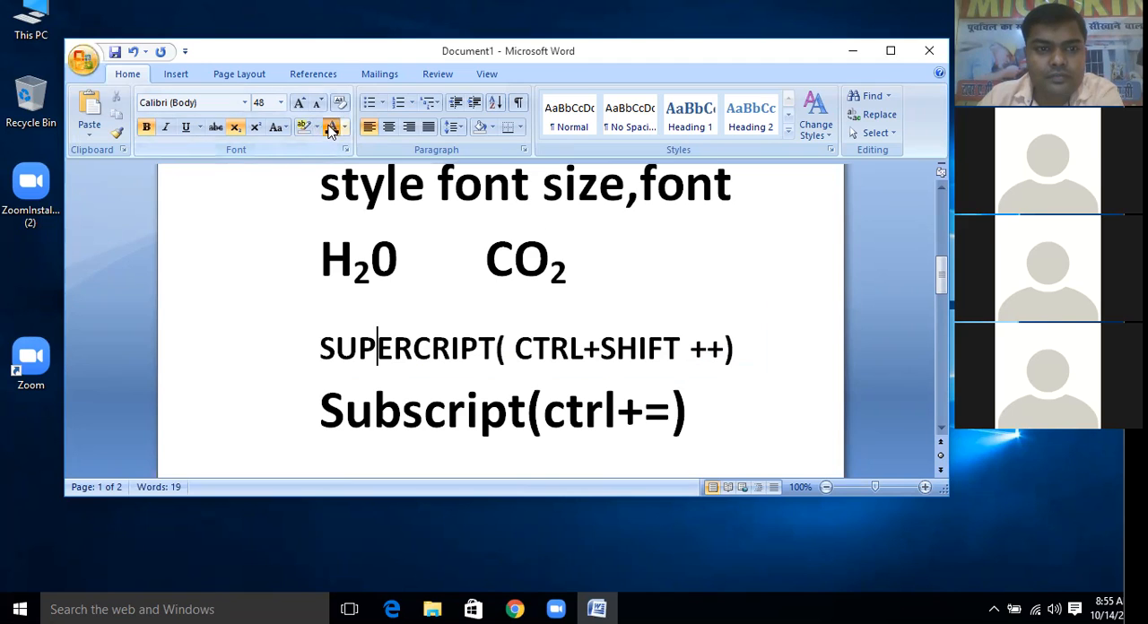
{"action": "left_click", "coordinate": [569, 337]}
{"action": "left_click_drag", "start_coordinate": [742, 346], "coordinate": [352, 346]}
{"action": "left_click", "coordinate": [321, 351]}
{"action": "left_click", "coordinate": [747, 352]}
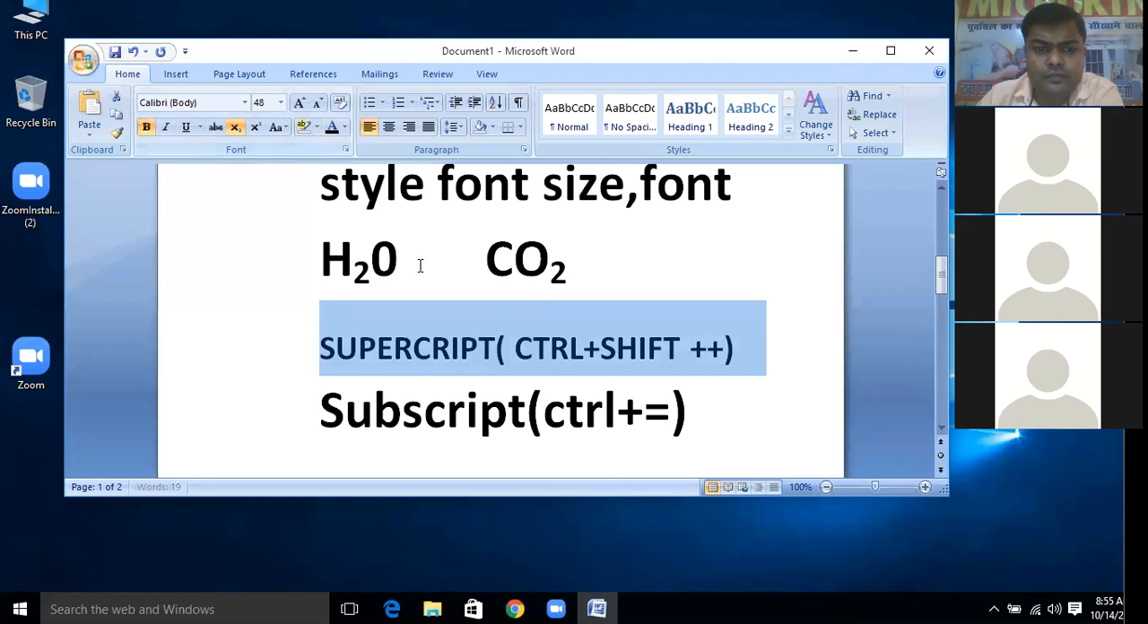
{"action": "left_click", "coordinate": [715, 374]}
Add a new line below the "SUPERCRIPT" line with the formula "A2+B2+2AB=(A+B)2"
{"action": "left_click", "coordinate": [773, 350]}
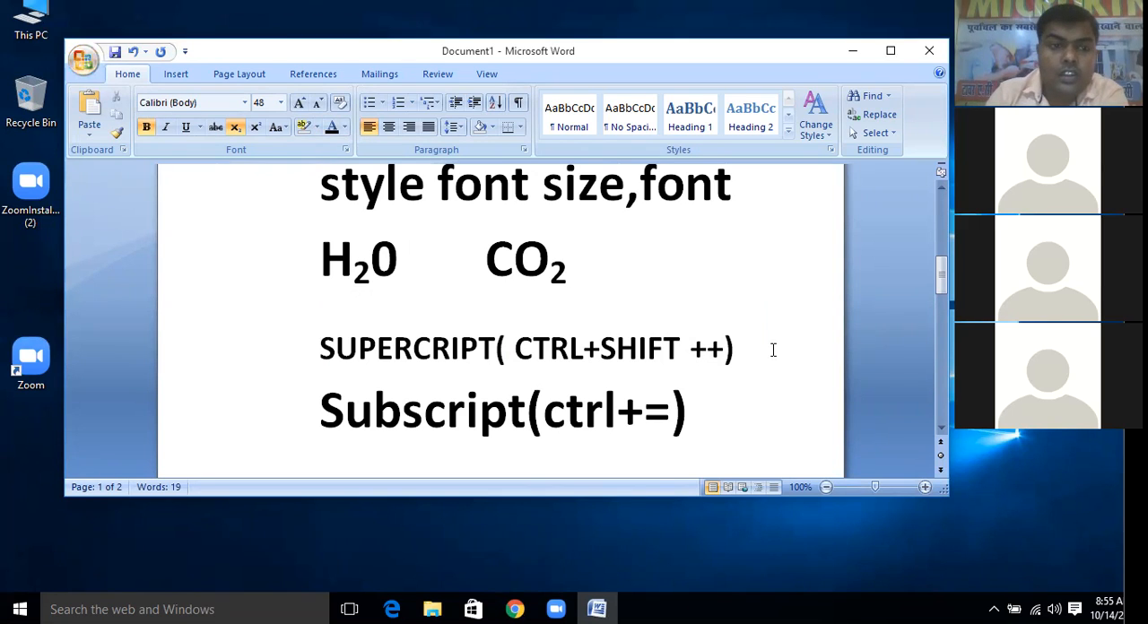
{"action": "key", "text": "ctrl+z"}
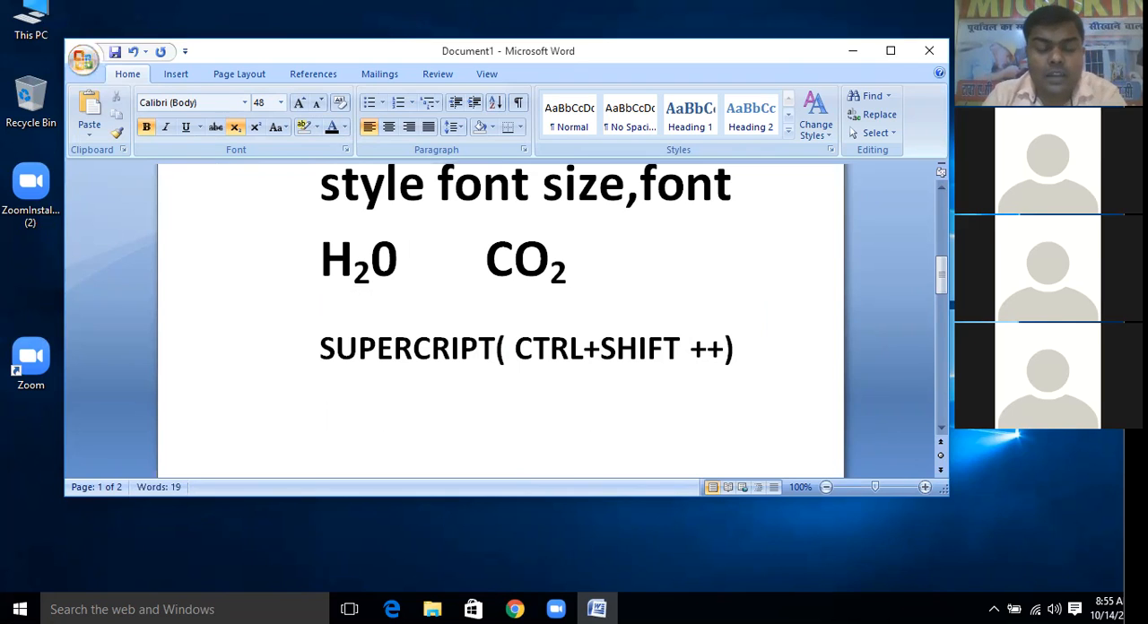
{"action": "type", "text": "A2"}
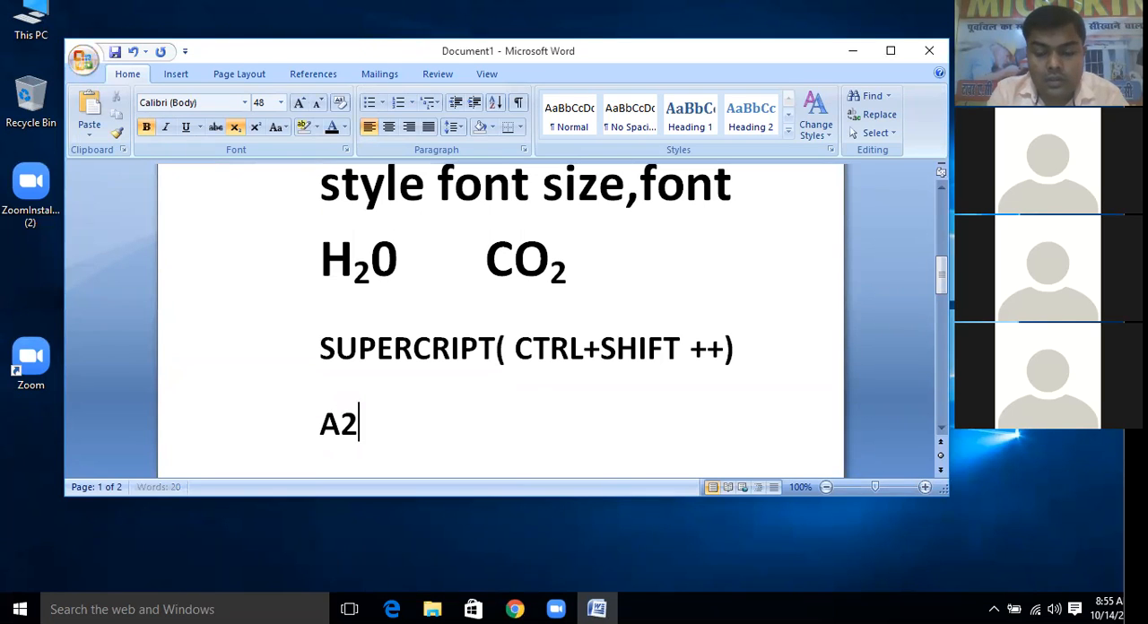
{"action": "type", "text": "+B2+"}
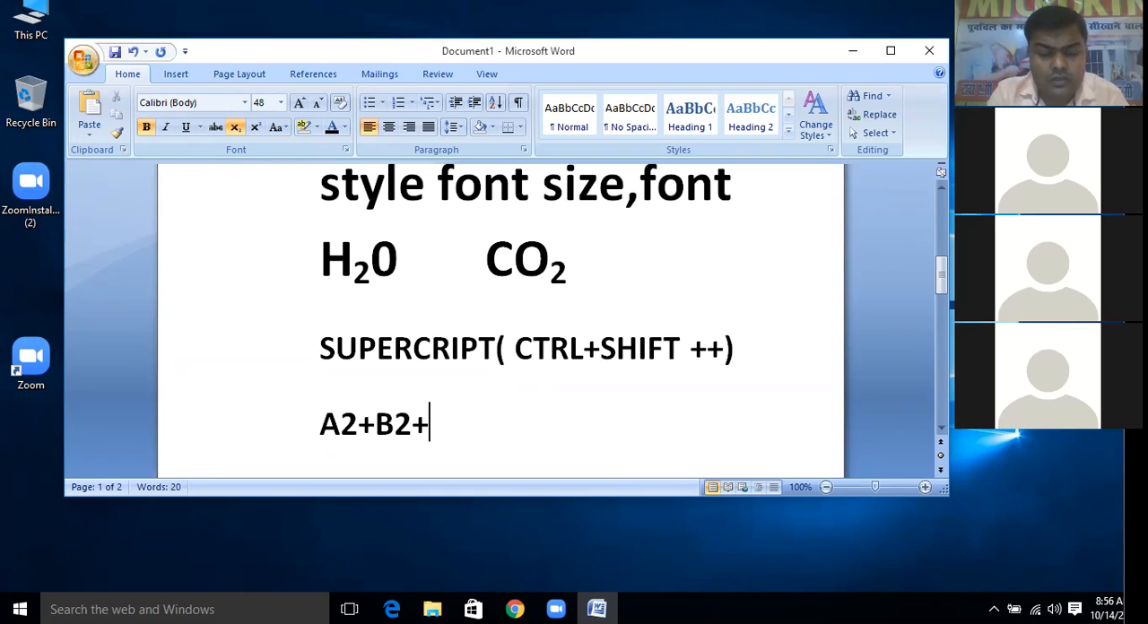
{"action": "type", "text": "2A"}
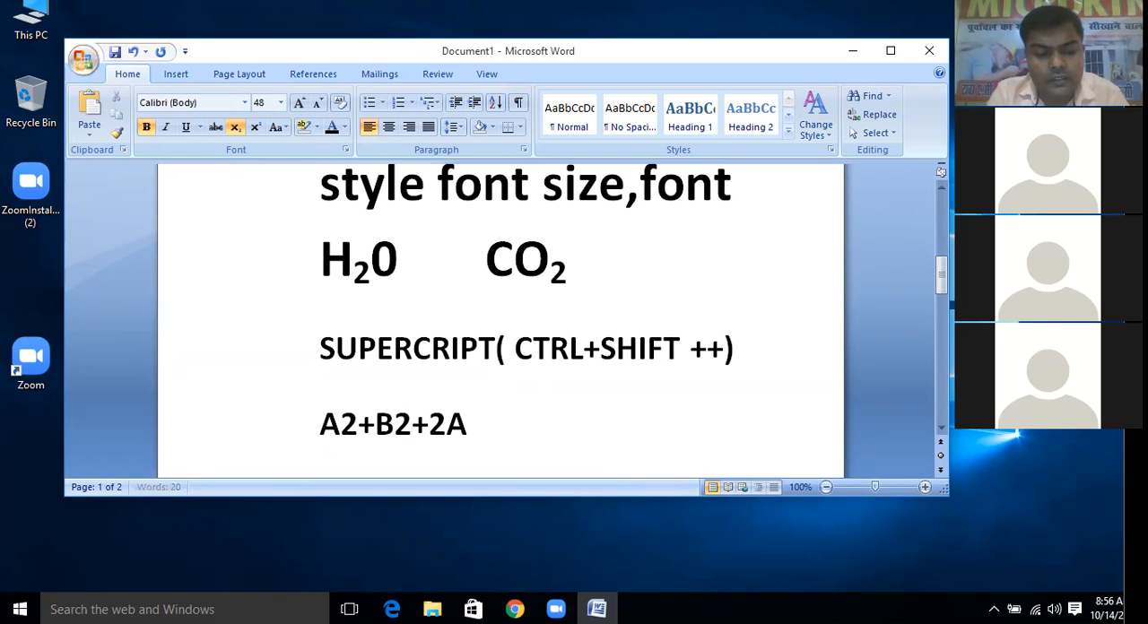
{"action": "type", "text": "B="}
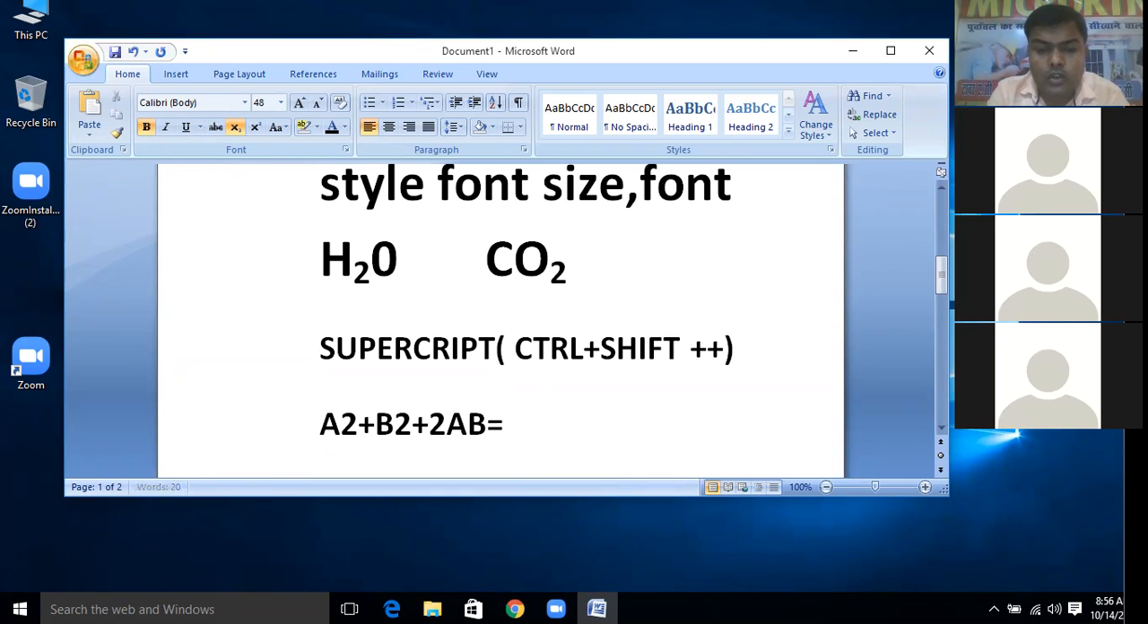
{"action": "type", "text": "("}
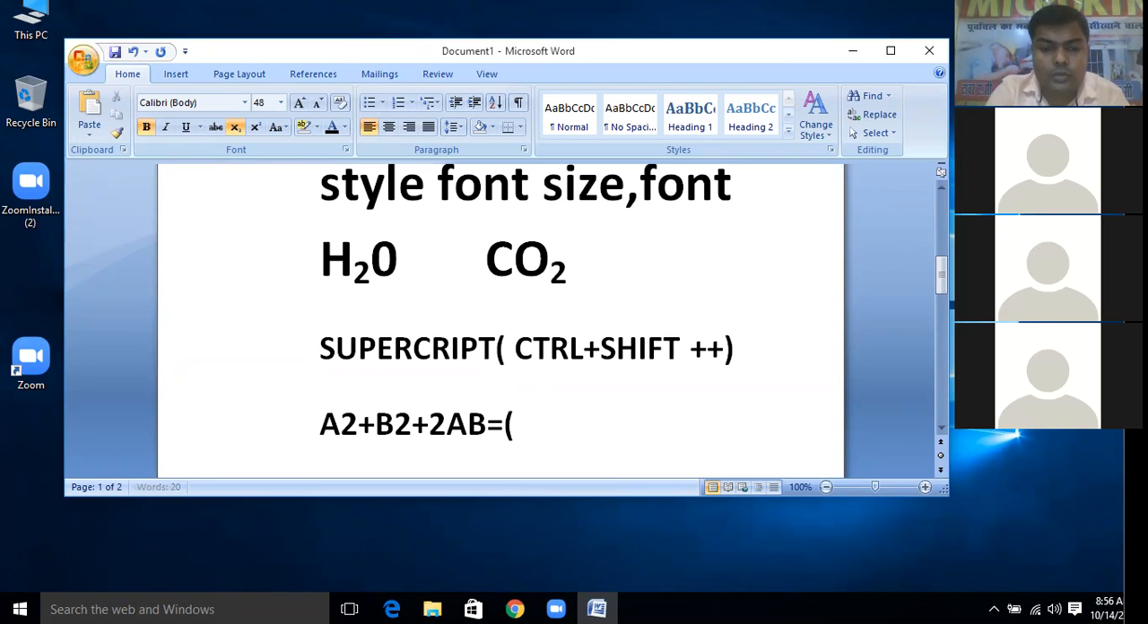
{"action": "type", "text": "A+"}
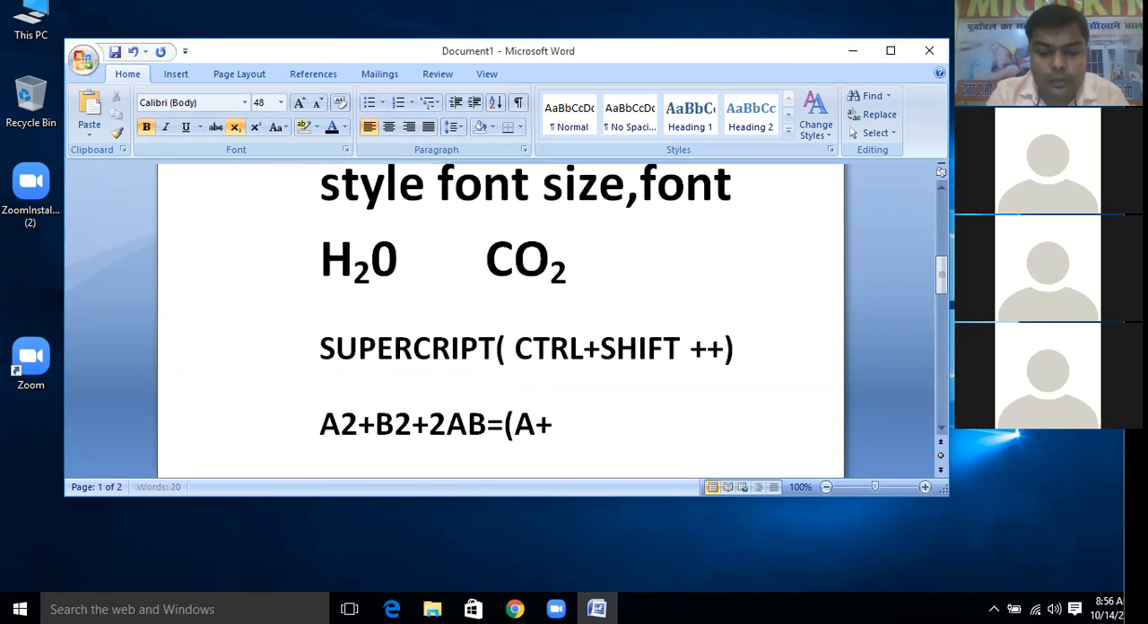
{"action": "type", "text": "B)2"}
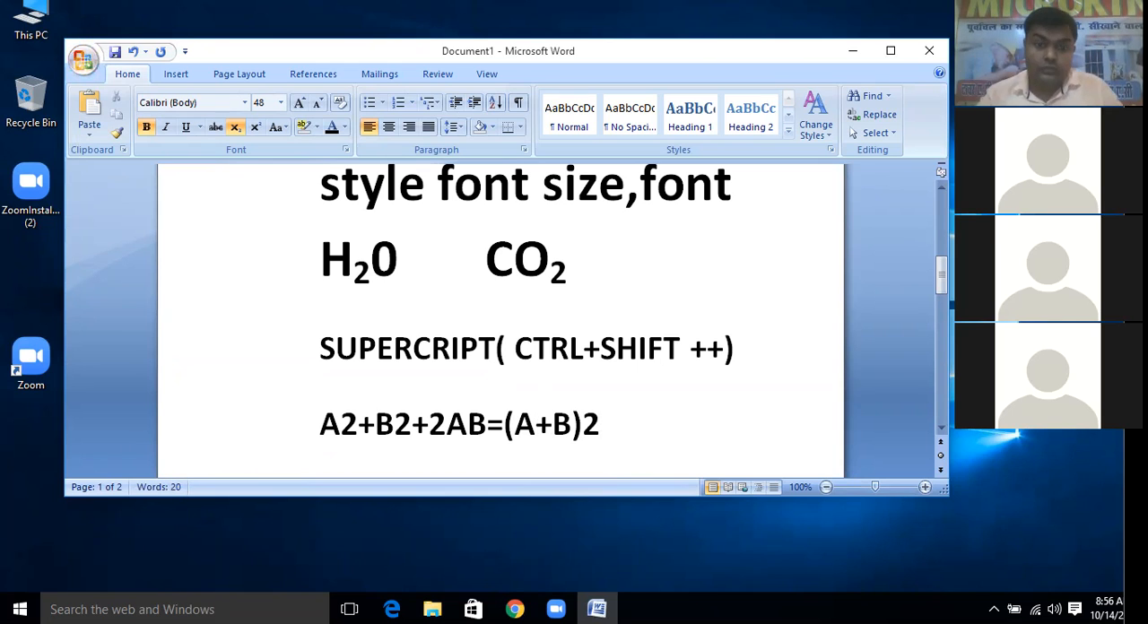
Select the digit 2 directly after the first A in the formula "A2+B2+2AB=(A+B)2"
{"action": "left_click", "coordinate": [357, 425]}
{"action": "left_click_drag", "start_coordinate": [357, 425], "coordinate": [341, 425]}
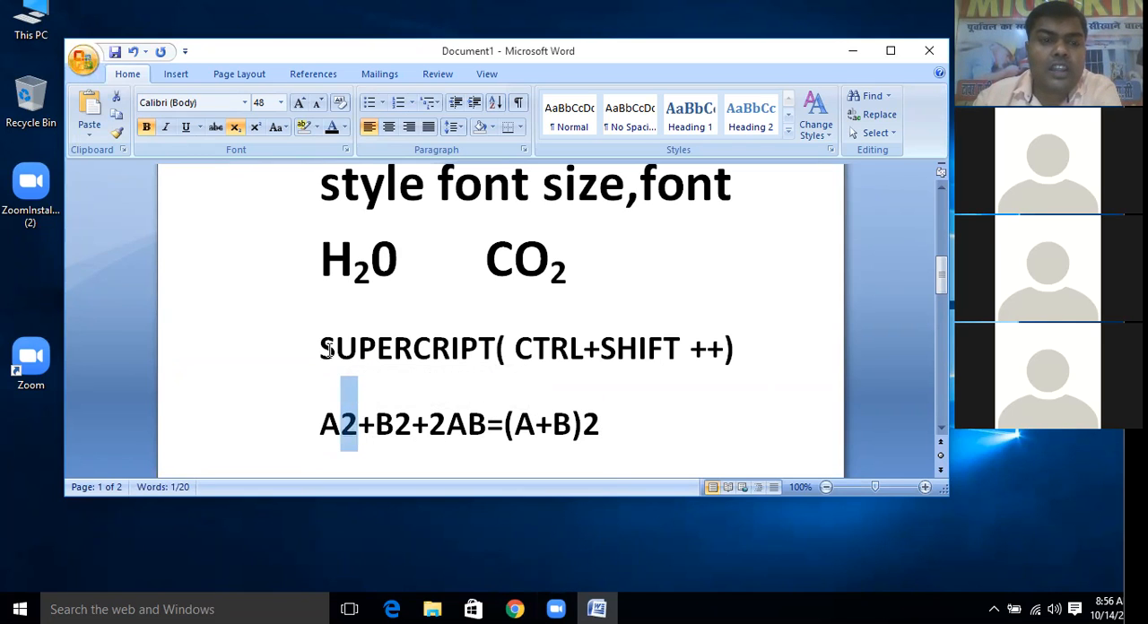
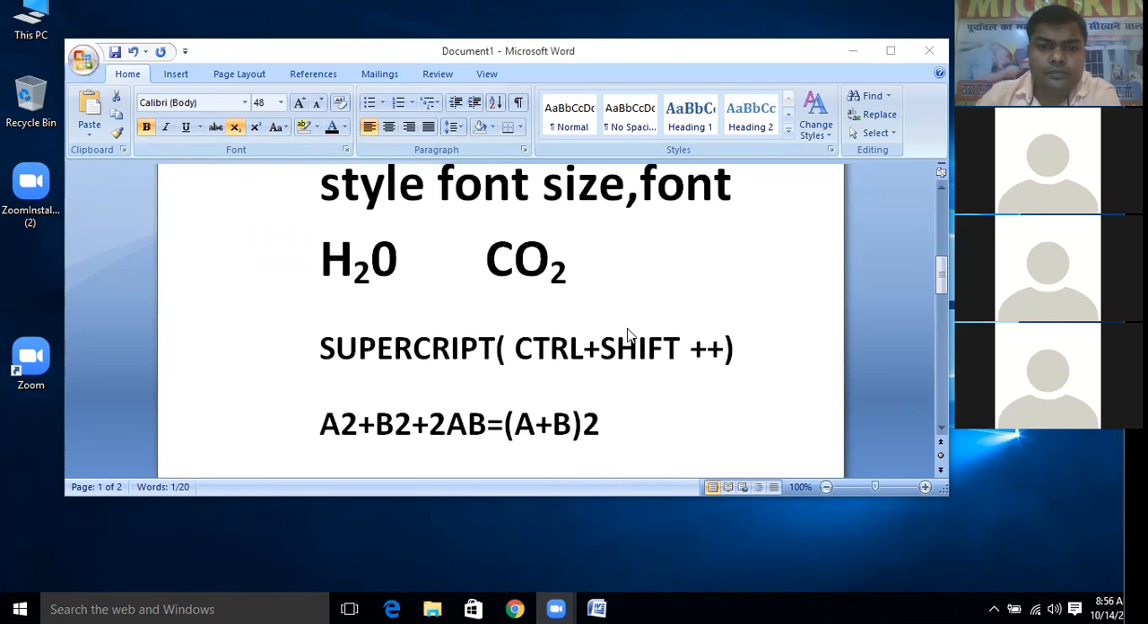
Try to apply superscript to the 2 after the first A and the 2 after the first B in the formula
{"action": "left_click_drag", "start_coordinate": [358, 425], "coordinate": [342, 425]}
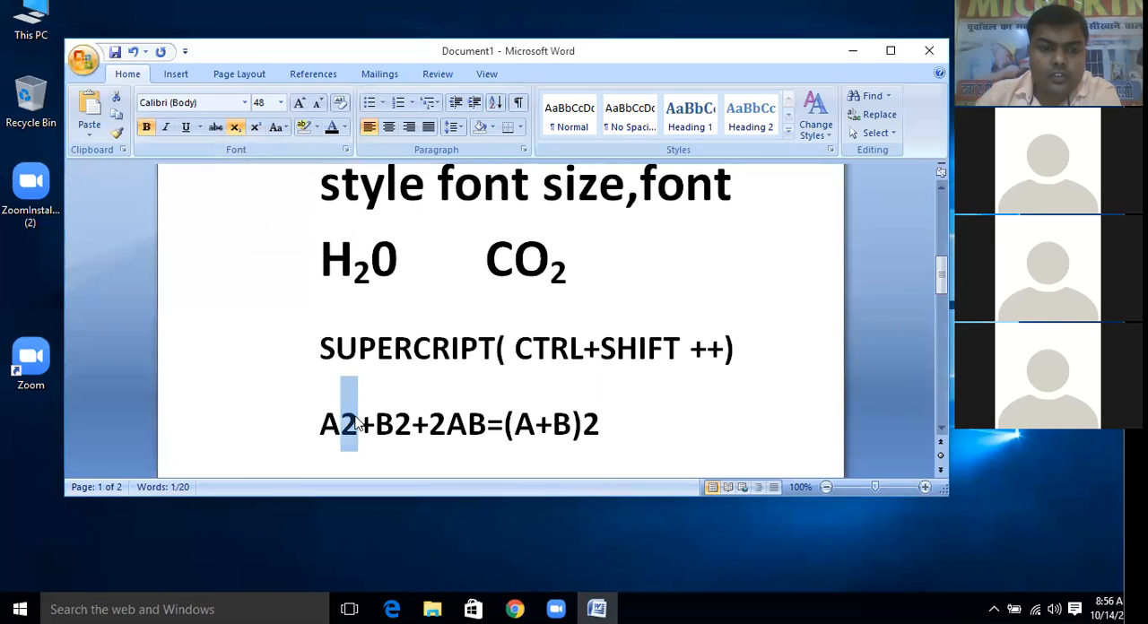
{"action": "left_click", "coordinate": [256, 127]}
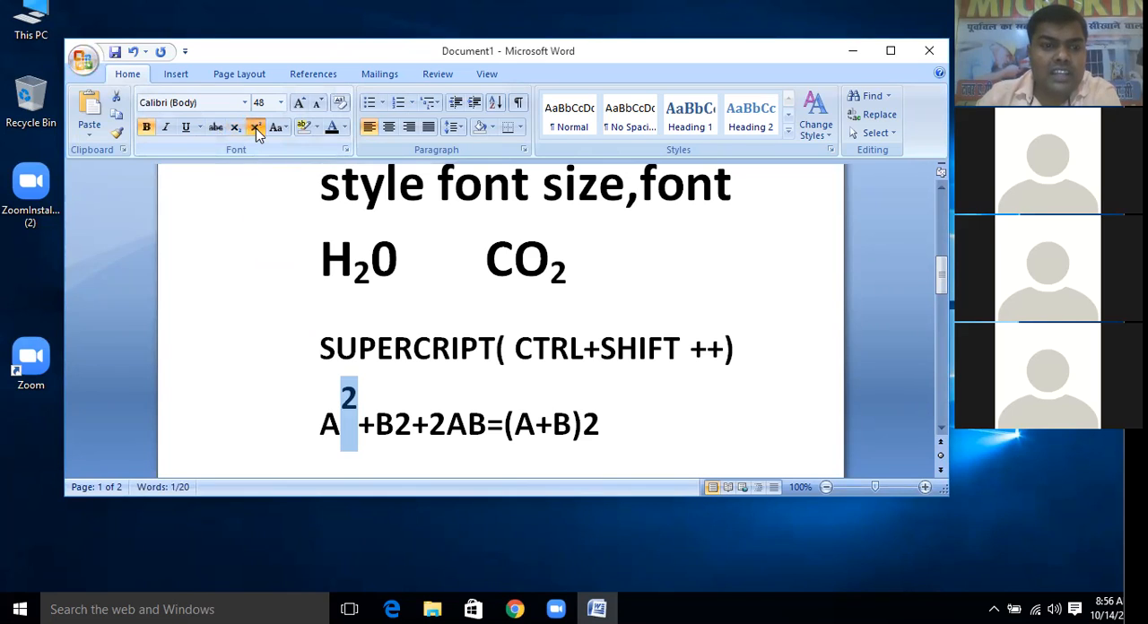
{"action": "left_click", "coordinate": [256, 128]}
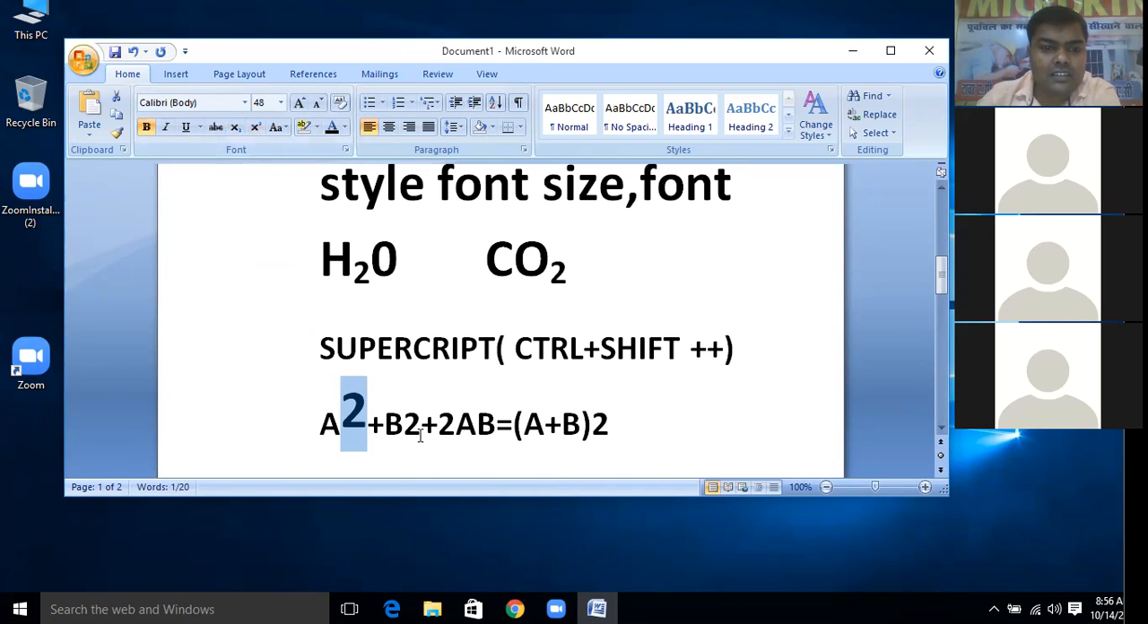
{"action": "left_click", "coordinate": [480, 435]}
{"action": "left_click_drag", "start_coordinate": [422, 423], "coordinate": [411, 415]}
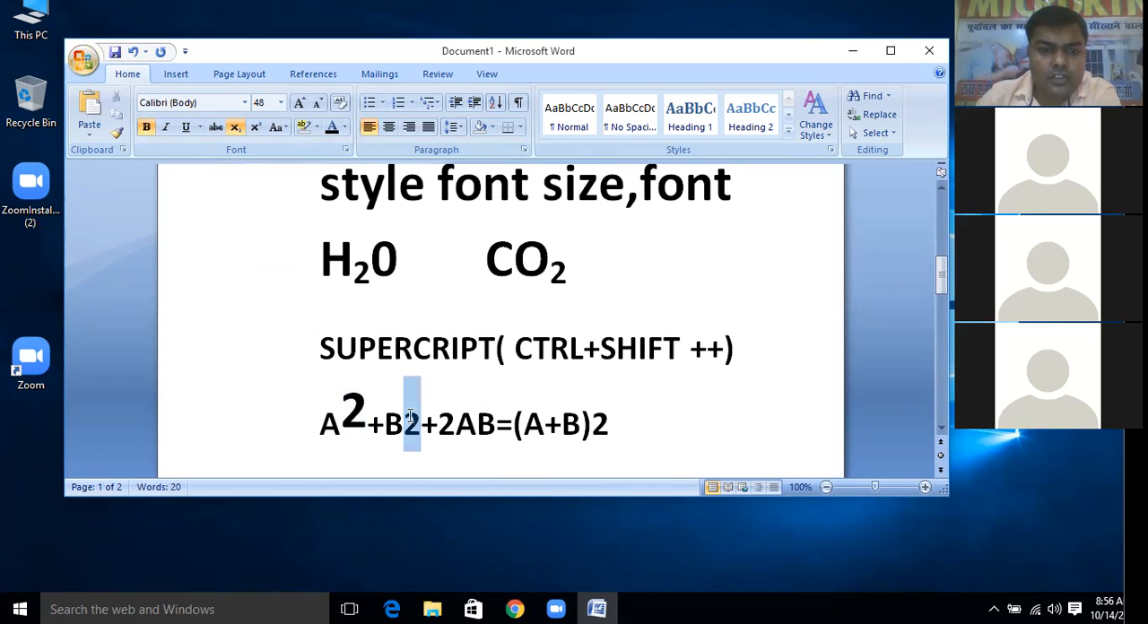
{"action": "left_click", "coordinate": [255, 127]}
{"action": "left_click", "coordinate": [477, 433]}
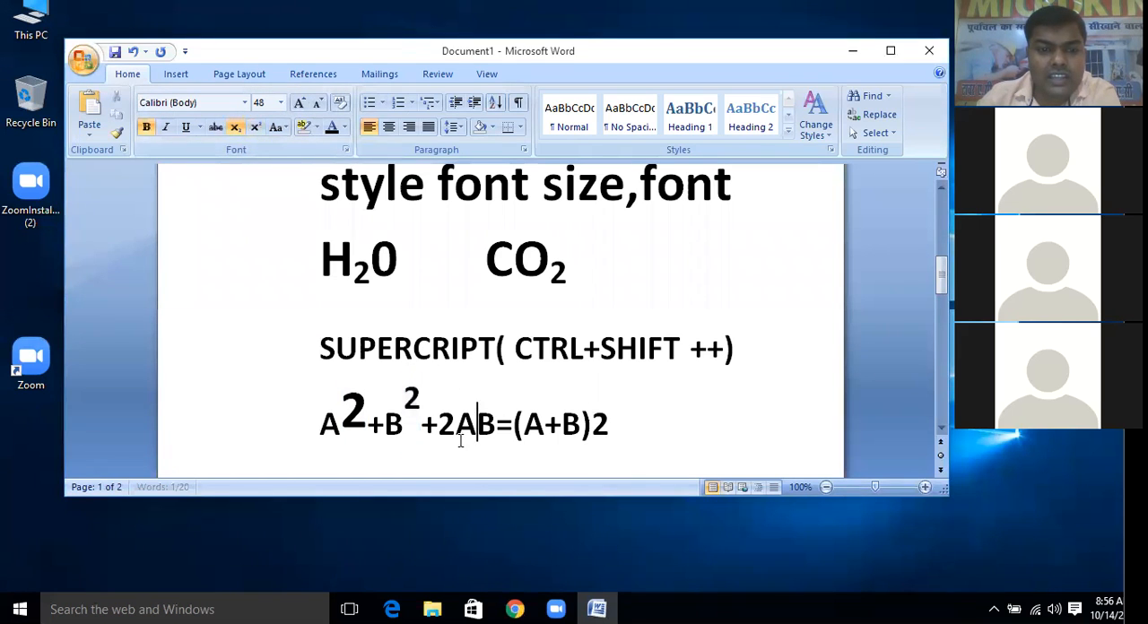
Undo the superscript changes made to the 2s after A and B in the formula
{"action": "key", "text": "ctrl+z"}
{"action": "key", "text": "ctrl+z"}
{"action": "key", "text": "ctrl+z"}
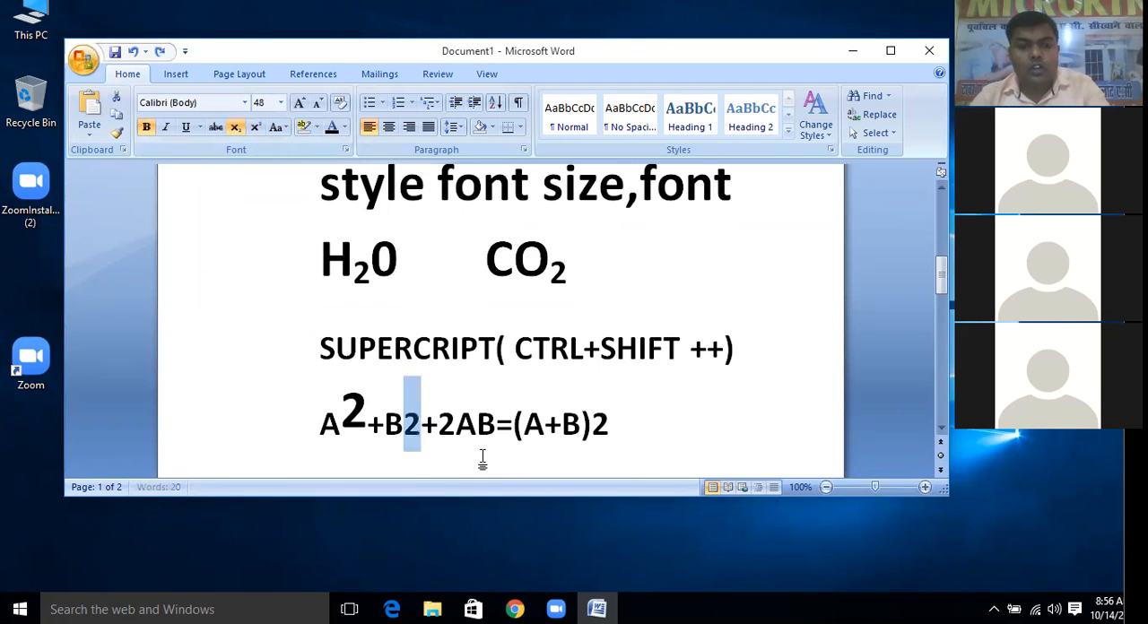
Try to remove the subscript formatting from the final 2 after "(A+B)" and undo that change
{"action": "left_click", "coordinate": [674, 452]}
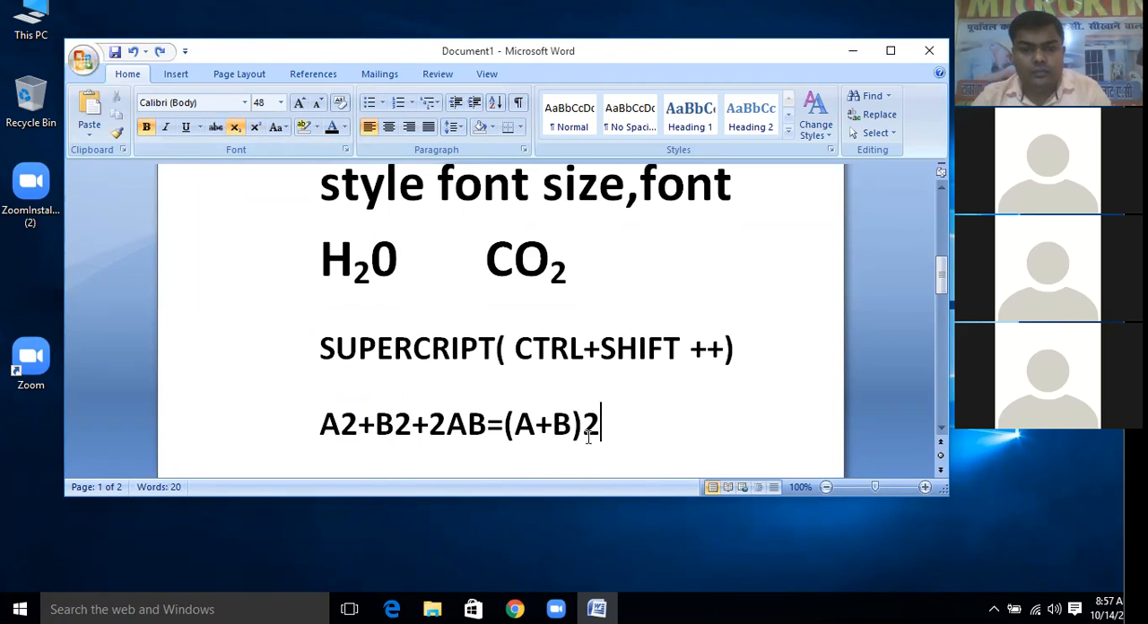
{"action": "key", "text": "shift+Left"}
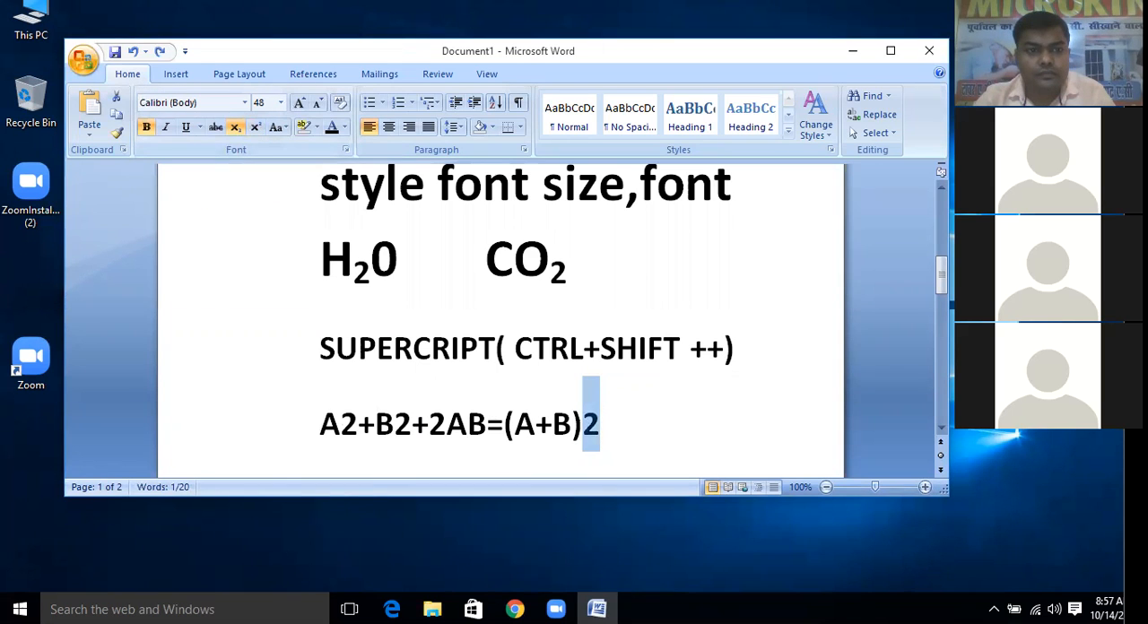
{"action": "left_click", "coordinate": [240, 130]}
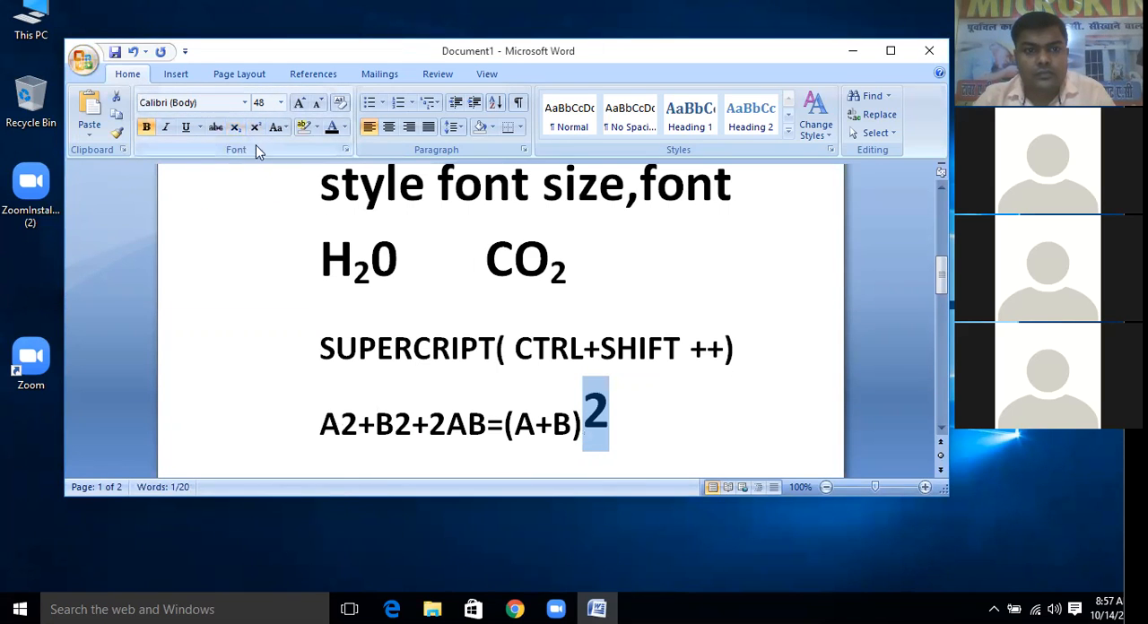
{"action": "left_click", "coordinate": [645, 425]}
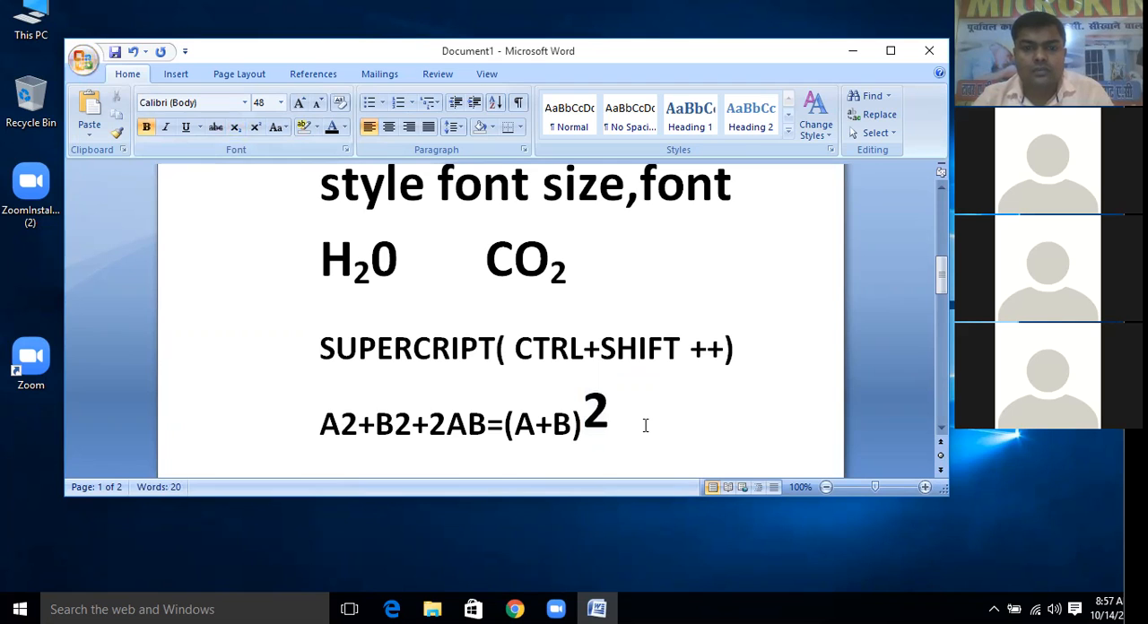
{"action": "key", "text": "ctrl+z"}
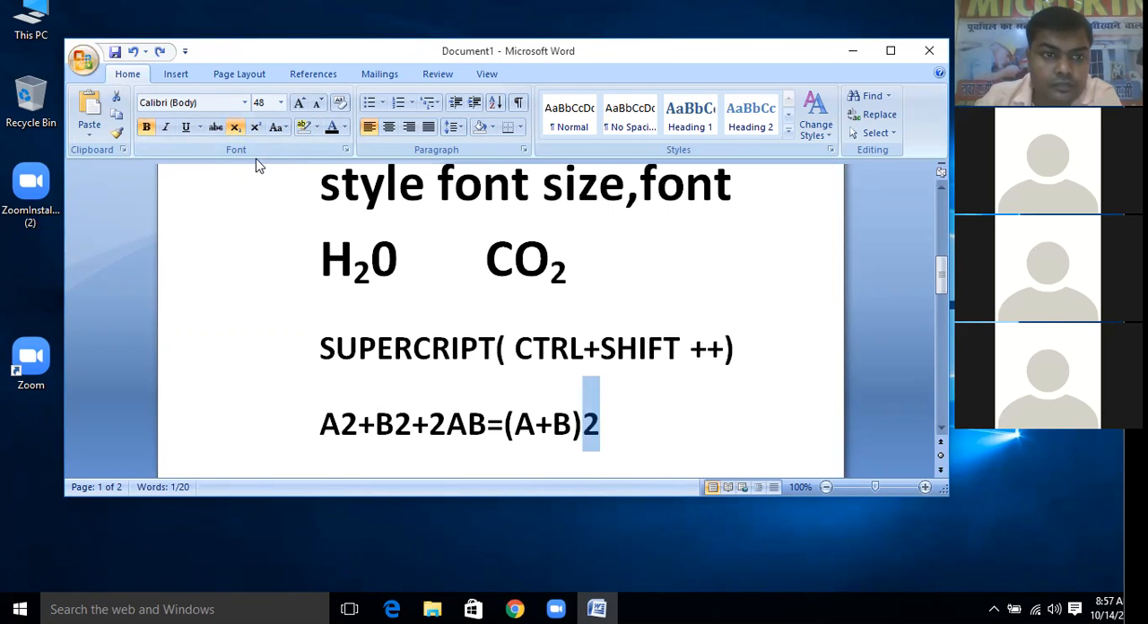
{"action": "left_click", "coordinate": [307, 273]}
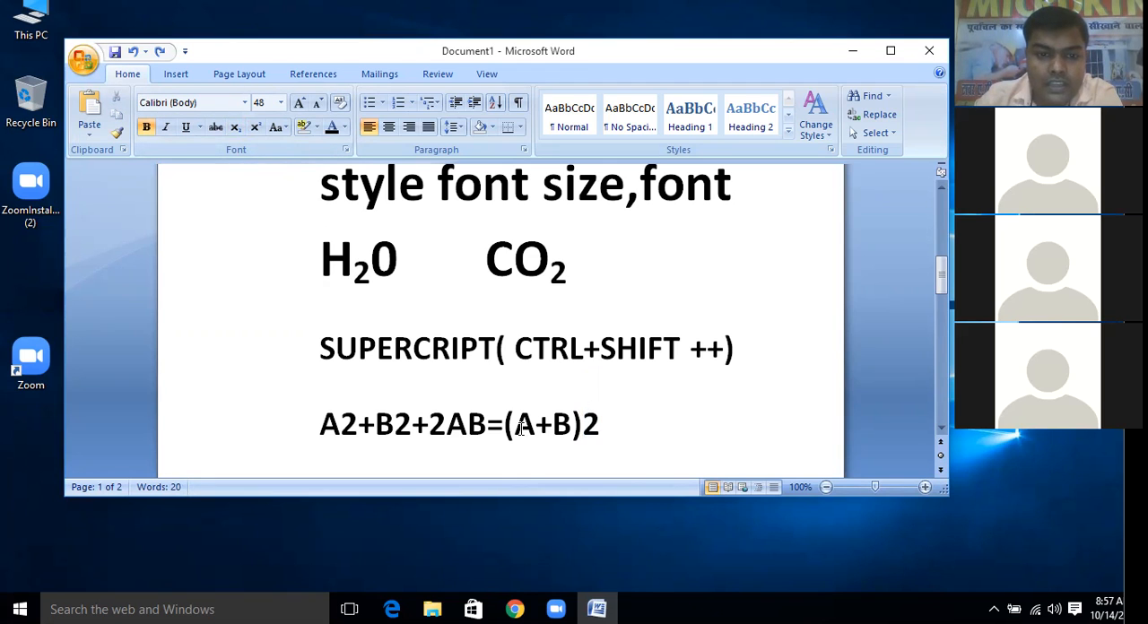
Apply superscript to the 2 after the first B in the formula "A2+B2+2AB=(A+B)2"
{"action": "left_click_drag", "start_coordinate": [395, 424], "coordinate": [410, 440]}
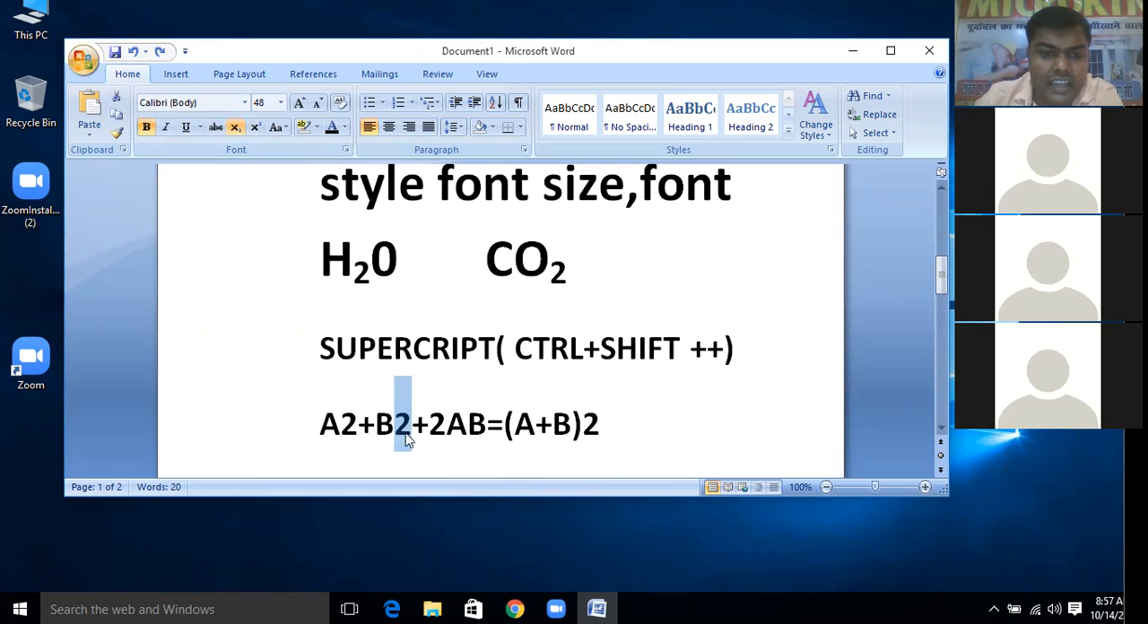
{"action": "left_click", "coordinate": [254, 127]}
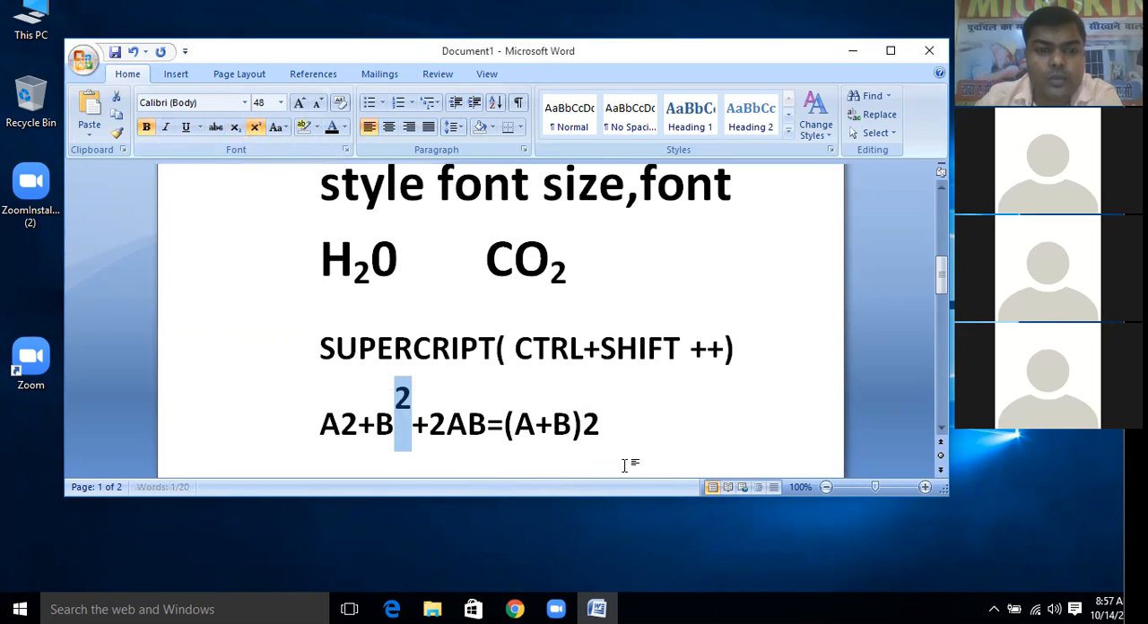
{"action": "left_click", "coordinate": [659, 446]}
Try to apply superscript to the 2 after the first A in the formula
{"action": "left_click_drag", "start_coordinate": [358, 413], "coordinate": [341, 409]}
{"action": "left_click", "coordinate": [341, 406]}
{"action": "left_click", "coordinate": [261, 128]}
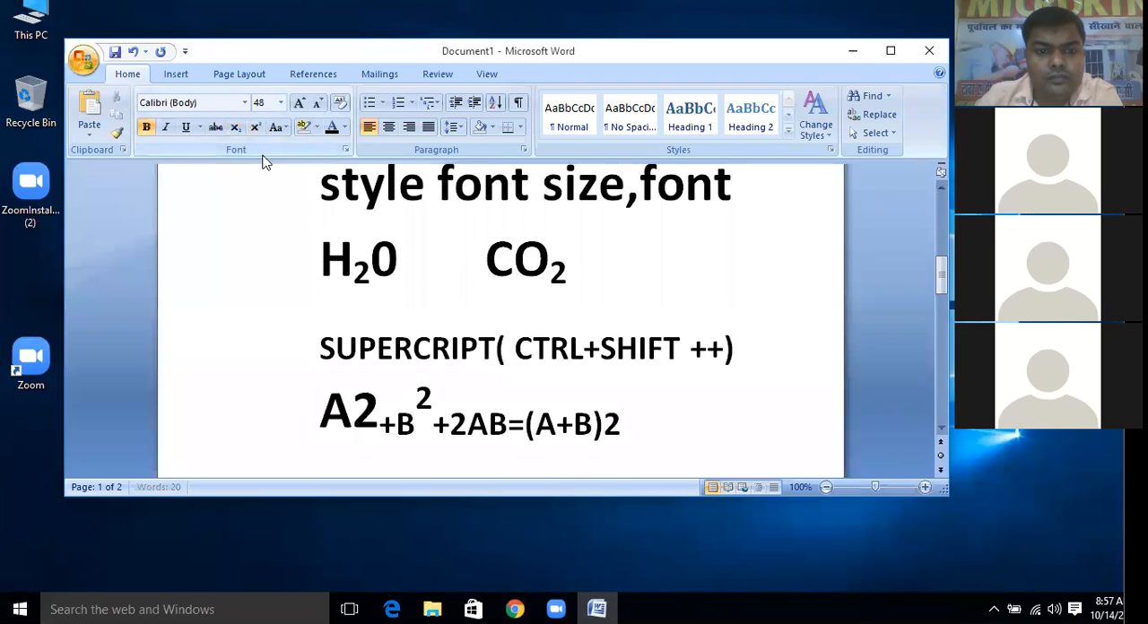
{"action": "left_click", "coordinate": [487, 438]}
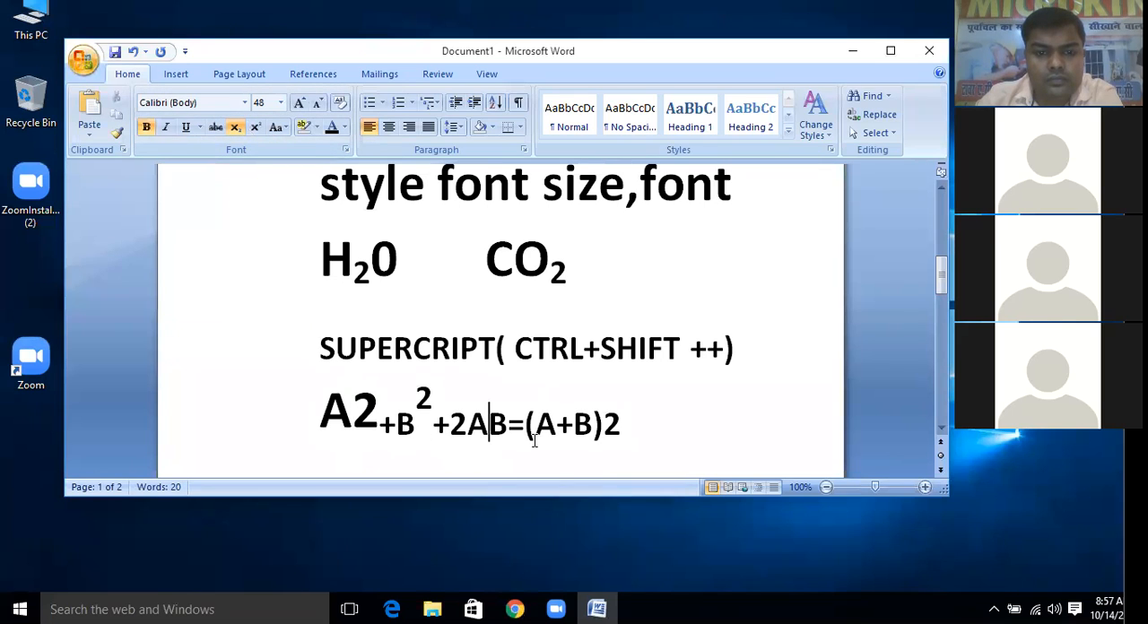
Add the formula "A2+B2" on an empty line above the "Subscript(ctrl+=)" line
{"action": "double_click", "coordinate": [662, 433]}
{"action": "scroll", "coordinate": [662, 432], "scroll_direction": "down", "scroll_amount": 3}
{"action": "left_click", "coordinate": [513, 308]}
{"action": "type", "text": "A2"}
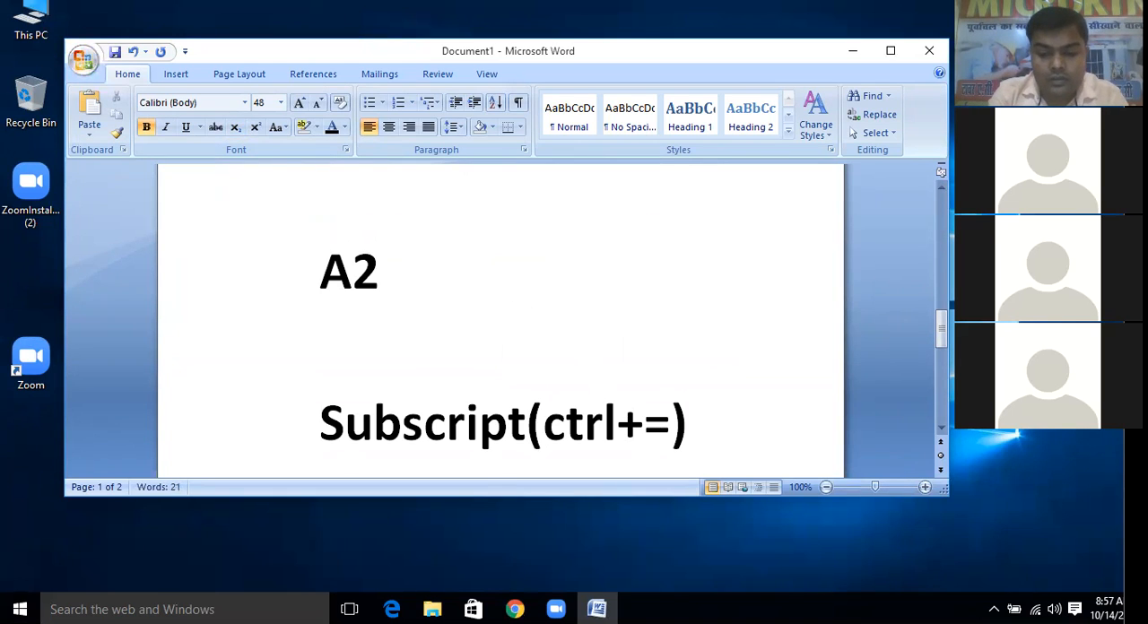
{"action": "type", "text": "+B"}
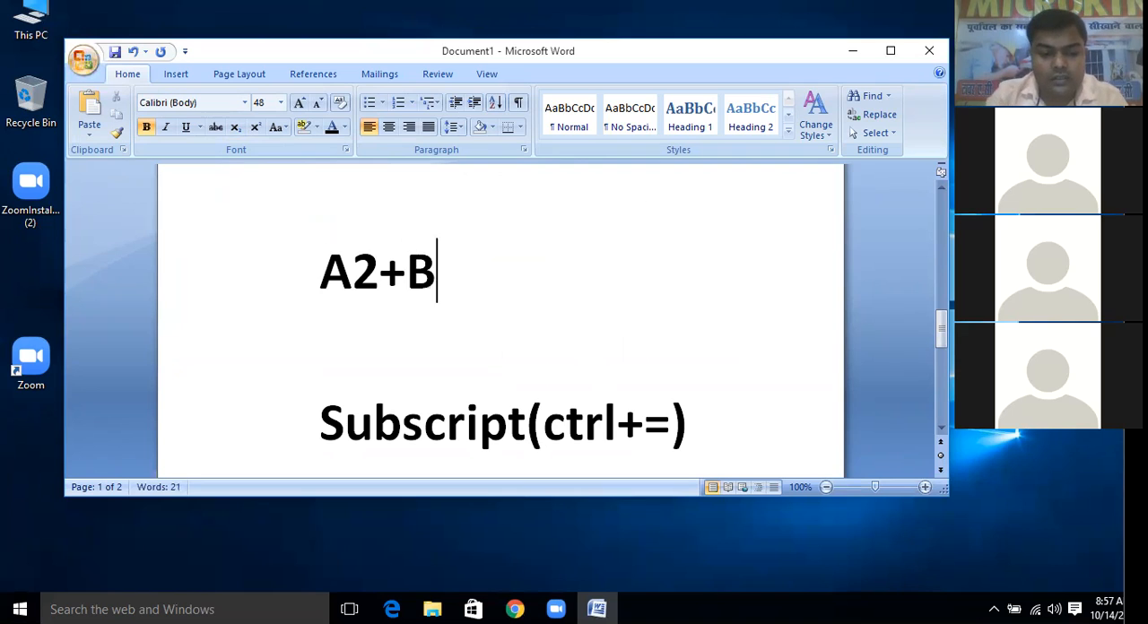
{"action": "type", "text": "2"}
Apply superscript to both 2s in the new formula "A2+B2"
{"action": "left_click", "coordinate": [367, 262]}
{"action": "left_click_drag", "start_coordinate": [368, 261], "coordinate": [352, 262]}
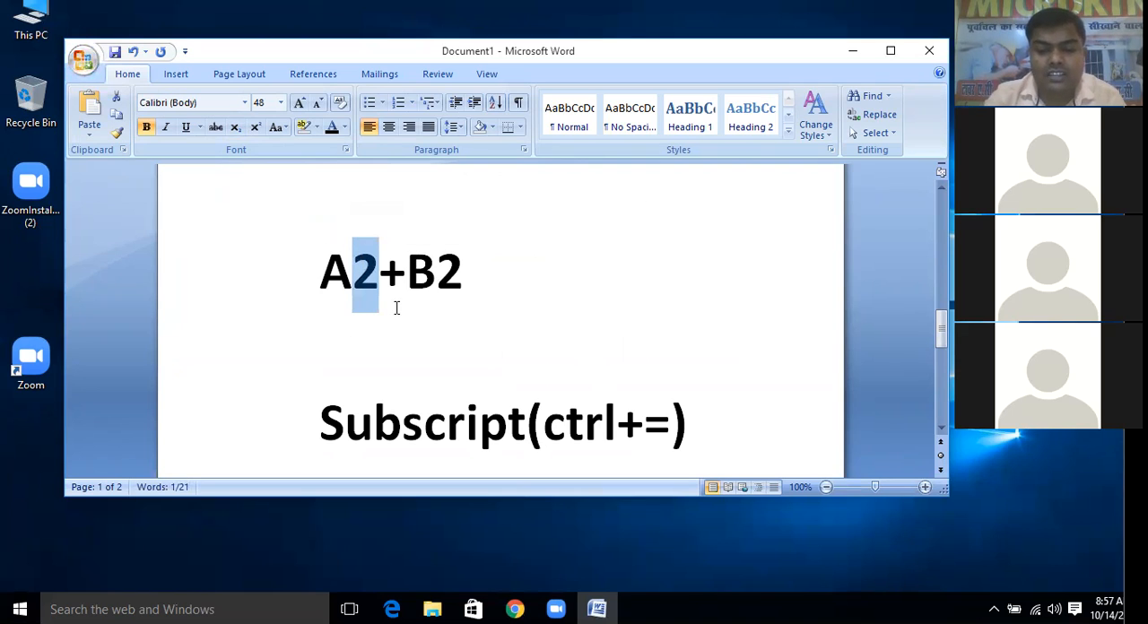
{"action": "key", "text": "ctrl+shift+equal"}
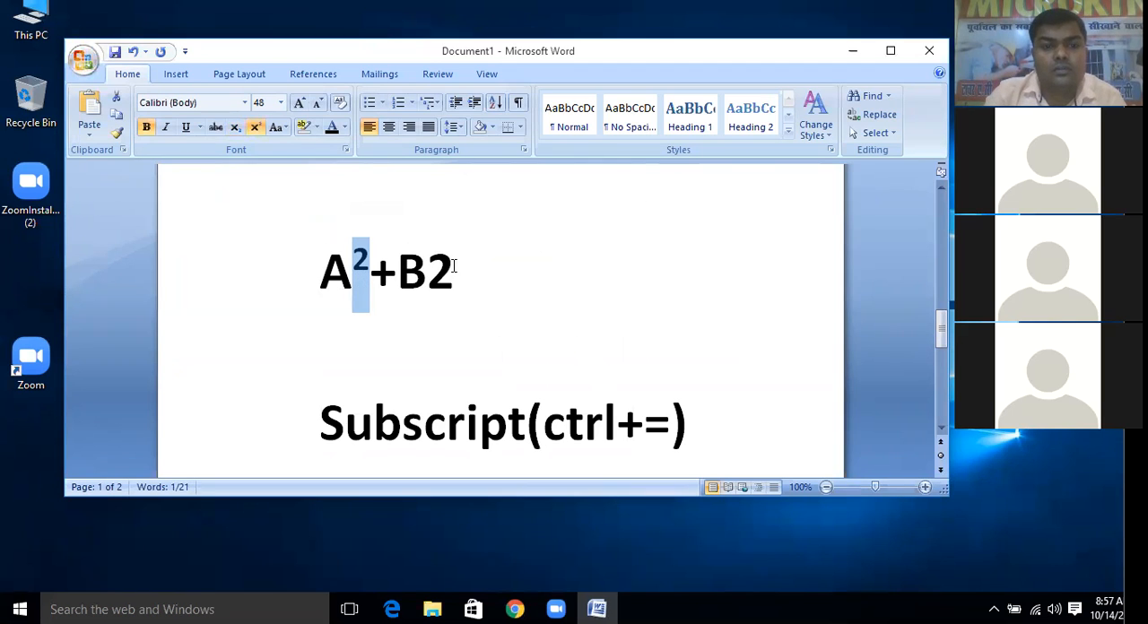
{"action": "left_click", "coordinate": [454, 266]}
{"action": "key", "text": "shift+Left"}
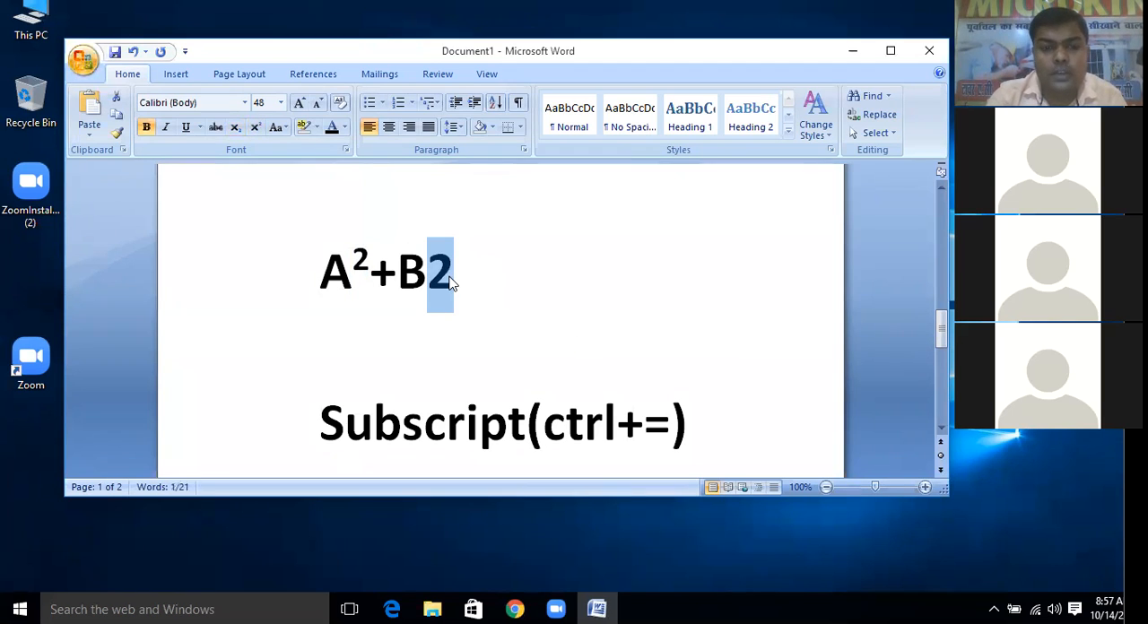
{"action": "key", "text": "ctrl+shift+equal"}
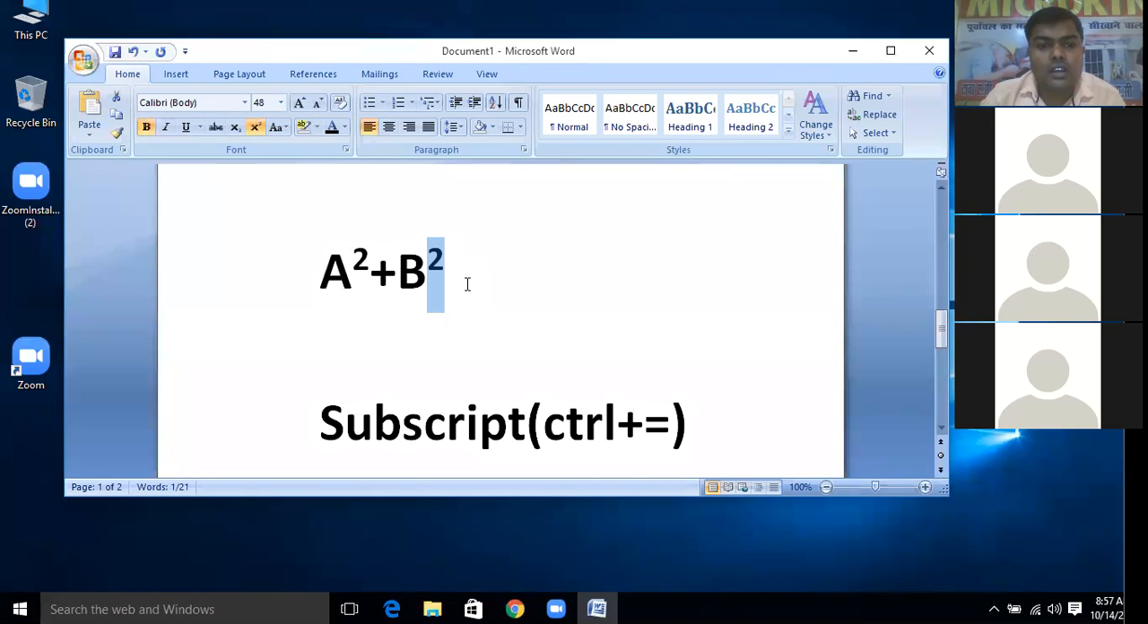
Toggle the superscript on the 2 after B in the short formula off and on again
{"action": "key", "text": "ctrl+shift+equal"}
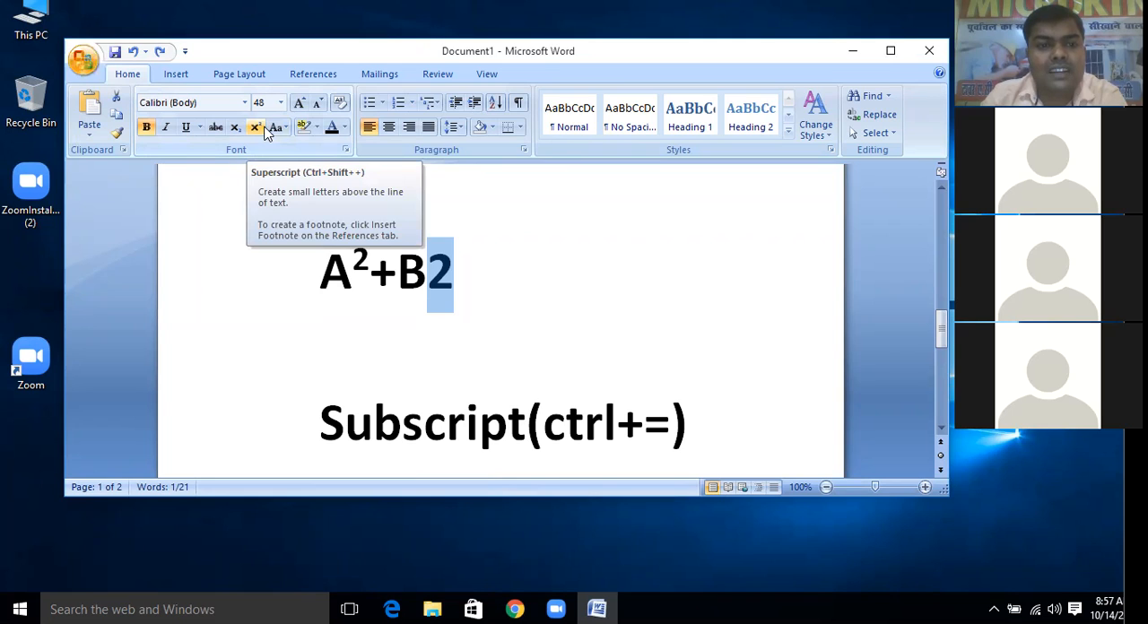
{"action": "left_click", "coordinate": [264, 130]}
{"action": "left_click", "coordinate": [467, 261]}
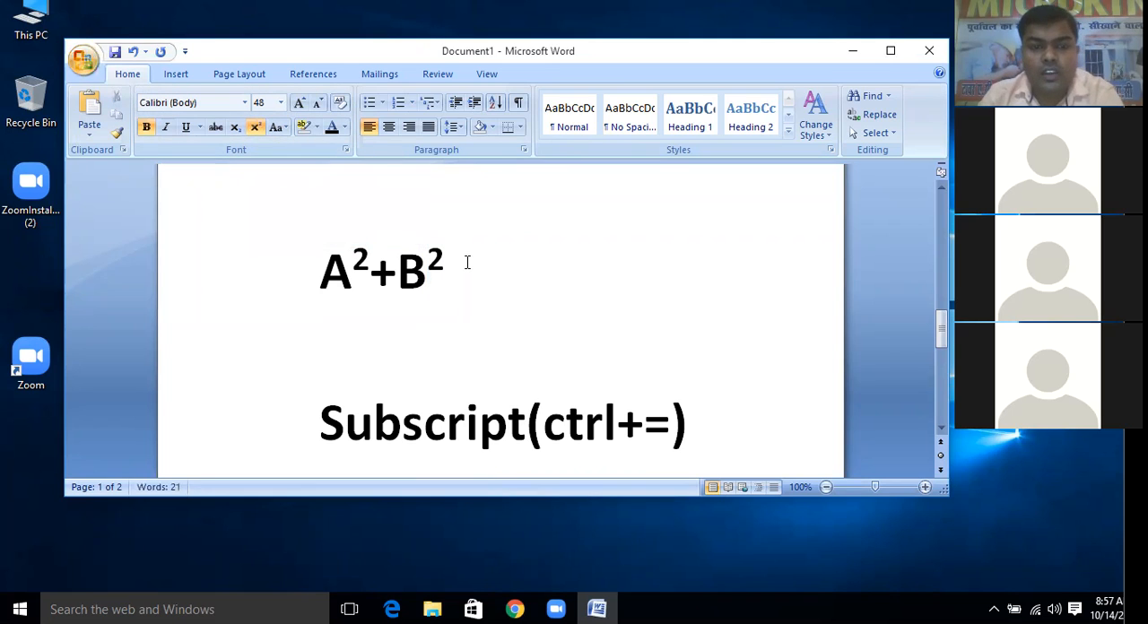
Start a new line below the short formula and view the available Change Case options
{"action": "key", "text": "Return"}
{"action": "left_click", "coordinate": [279, 128]}
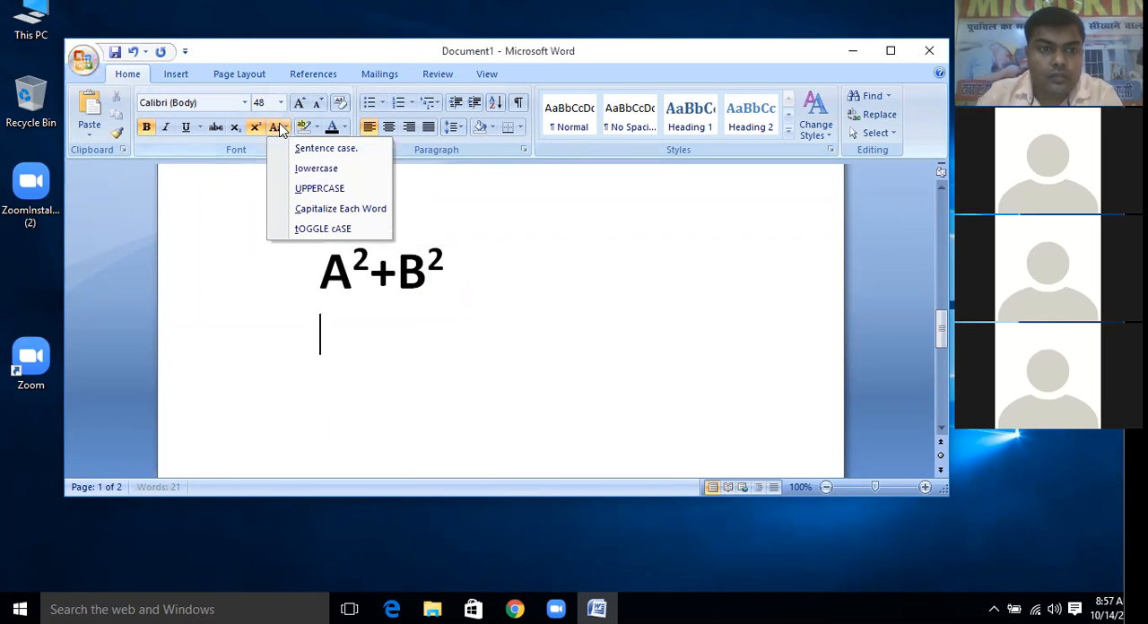
{"action": "left_click", "coordinate": [507, 335]}
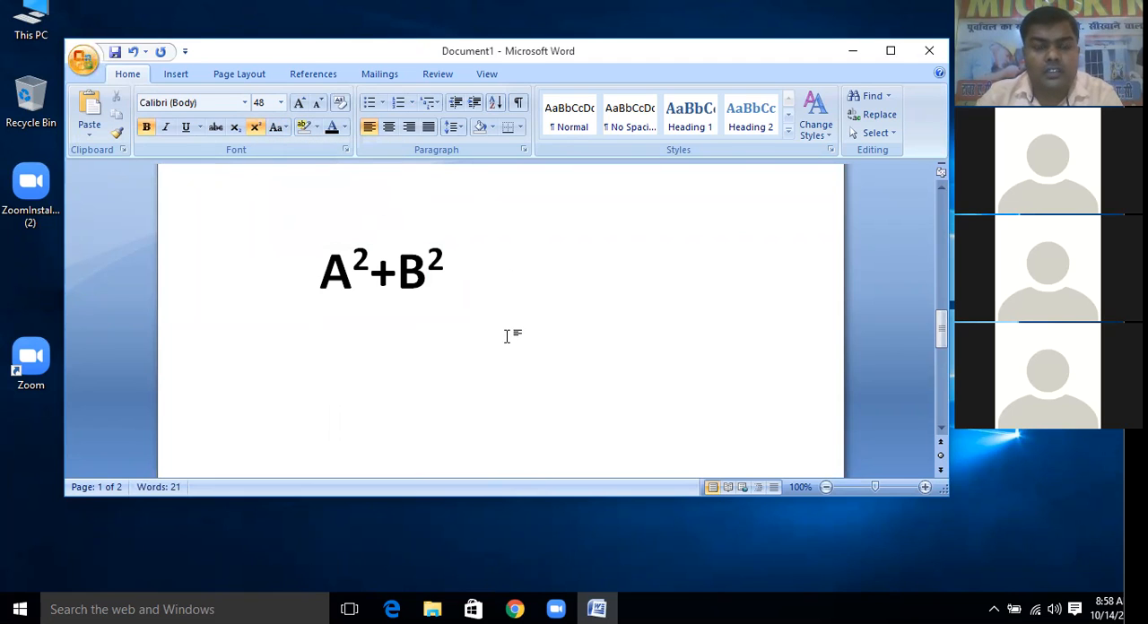
Add a few empty lines and delete the entire content of the document
{"action": "key", "text": "Return"}
{"action": "key", "text": "Return"}
{"action": "key", "text": "Return"}
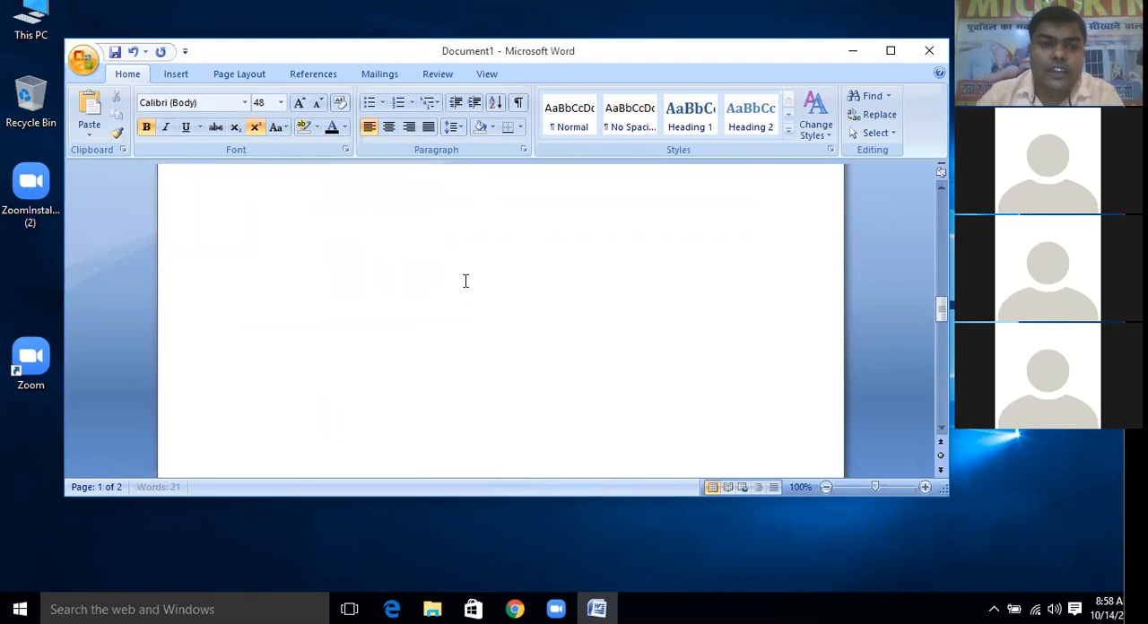
{"action": "left_click", "coordinate": [405, 245]}
{"action": "key", "text": "ctrl+a"}
{"action": "key", "text": "Delete"}
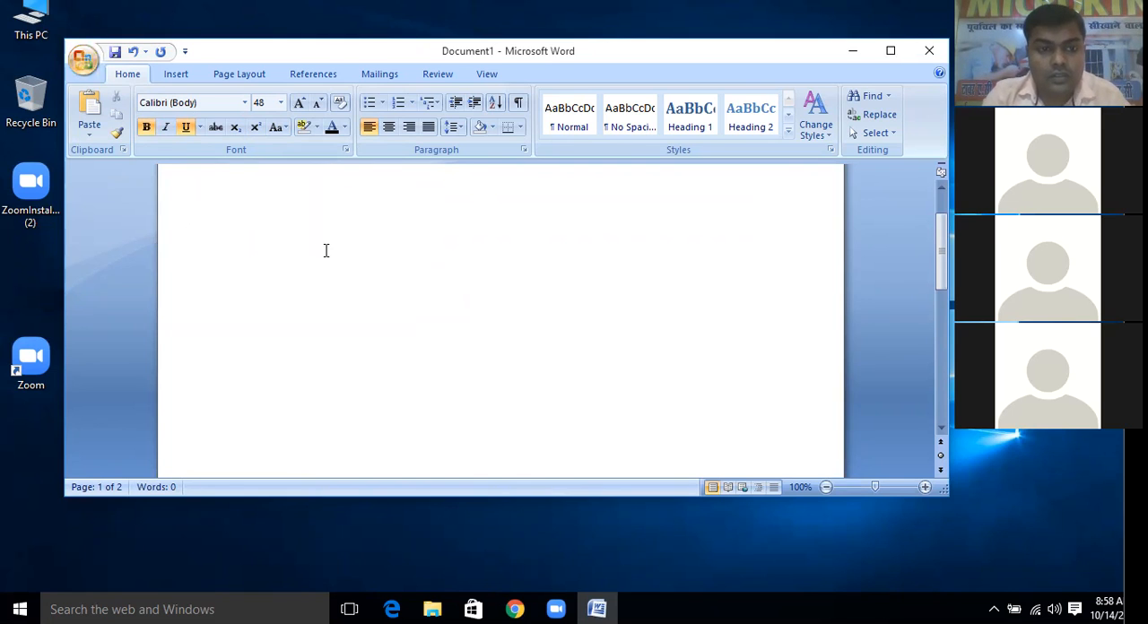
Enter the sample text "DGKJKFGJJKF" in the empty document and remove its underline
{"action": "type", "text": "DGKJKFGJJKF"}
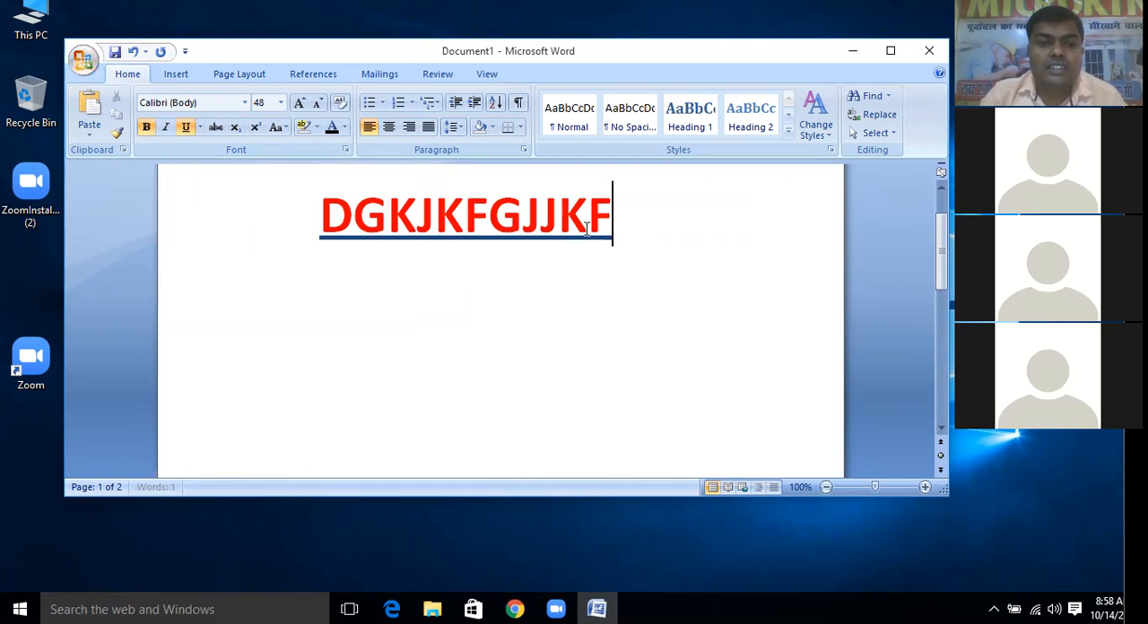
{"action": "left_click_drag", "start_coordinate": [628, 224], "coordinate": [321, 231]}
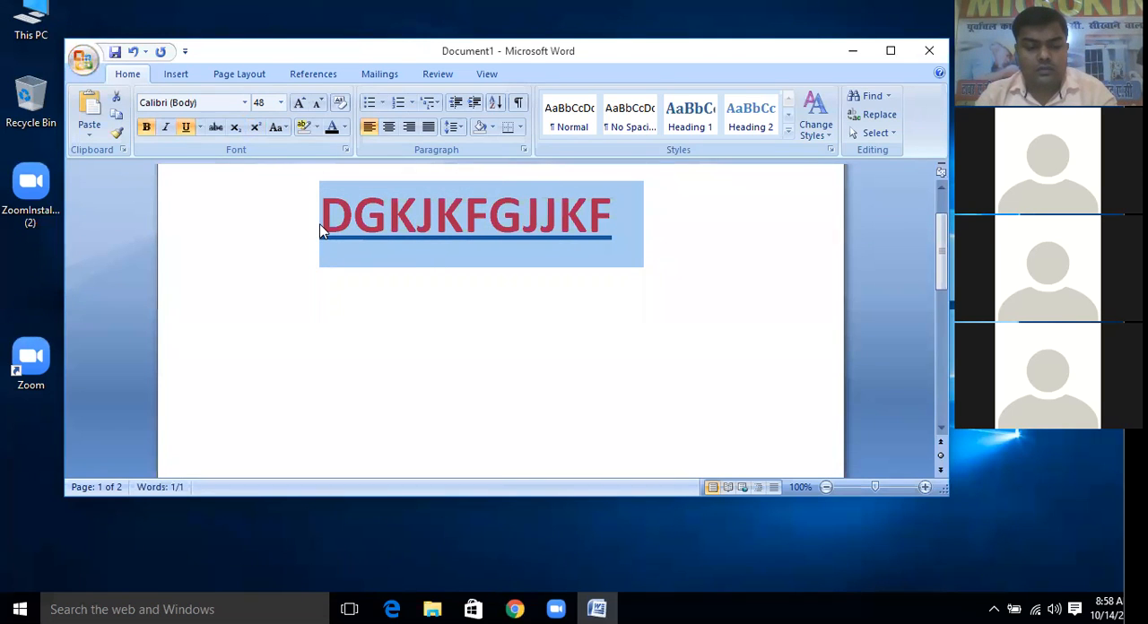
{"action": "key", "text": "ctrl+shift+w"}
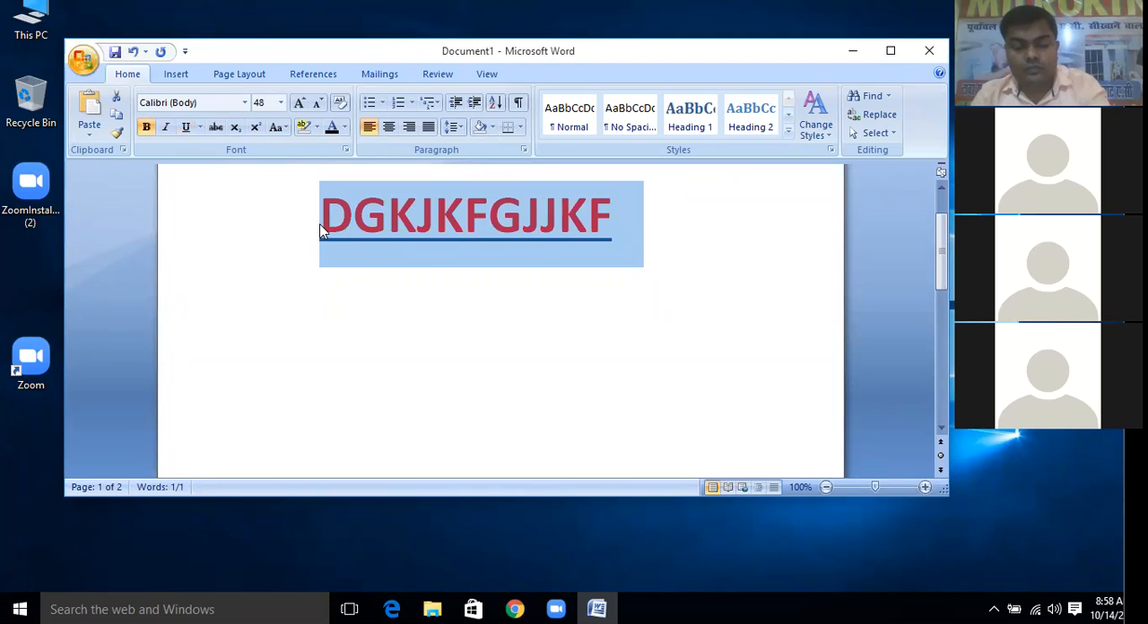
{"action": "key", "text": "ctrl+u"}
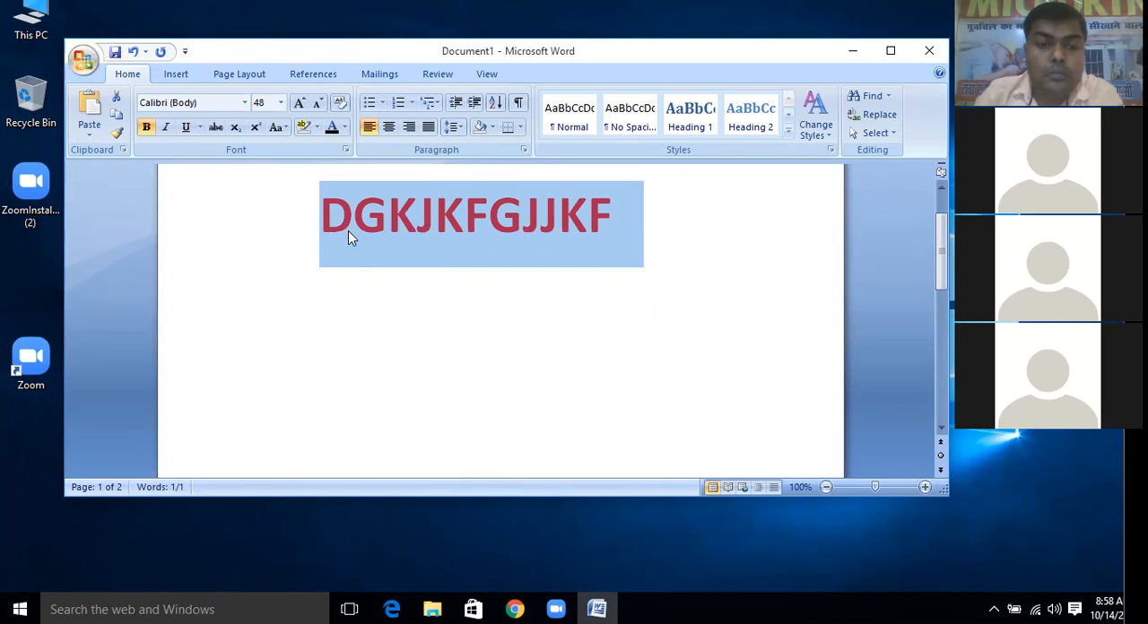
{"action": "left_click", "coordinate": [350, 230]}
Add the line "RAM IS A GOOD BOY." below the sample text and reduce its font size to 36
{"action": "left_click", "coordinate": [635, 226]}
{"action": "key", "text": "Return"}
{"action": "type", "text": "RA"}
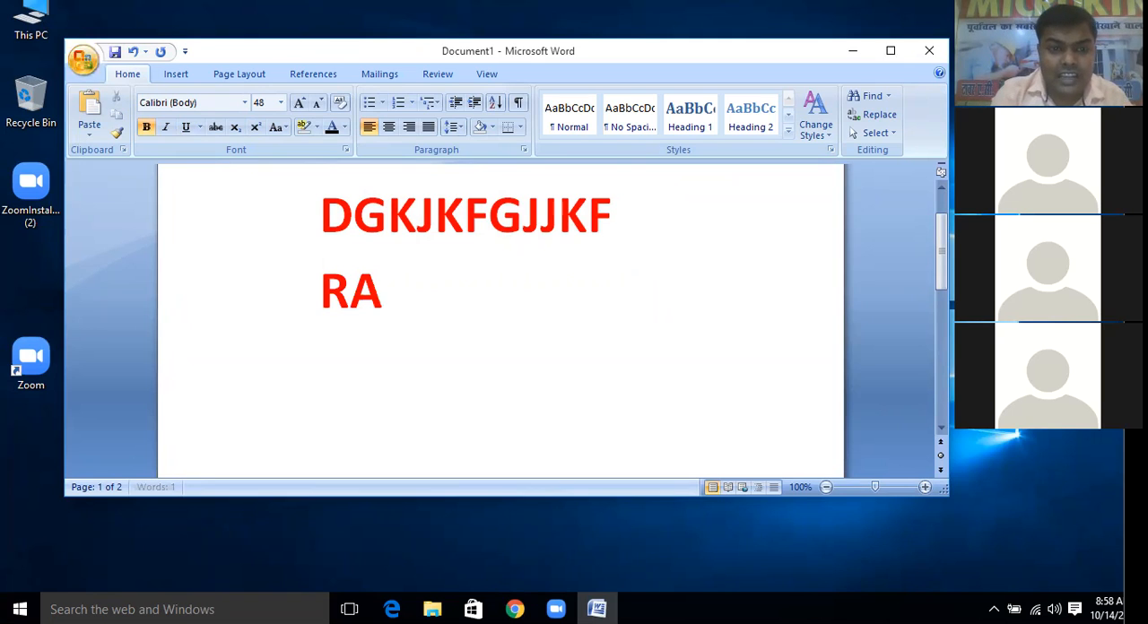
{"action": "type", "text": "M IS"}
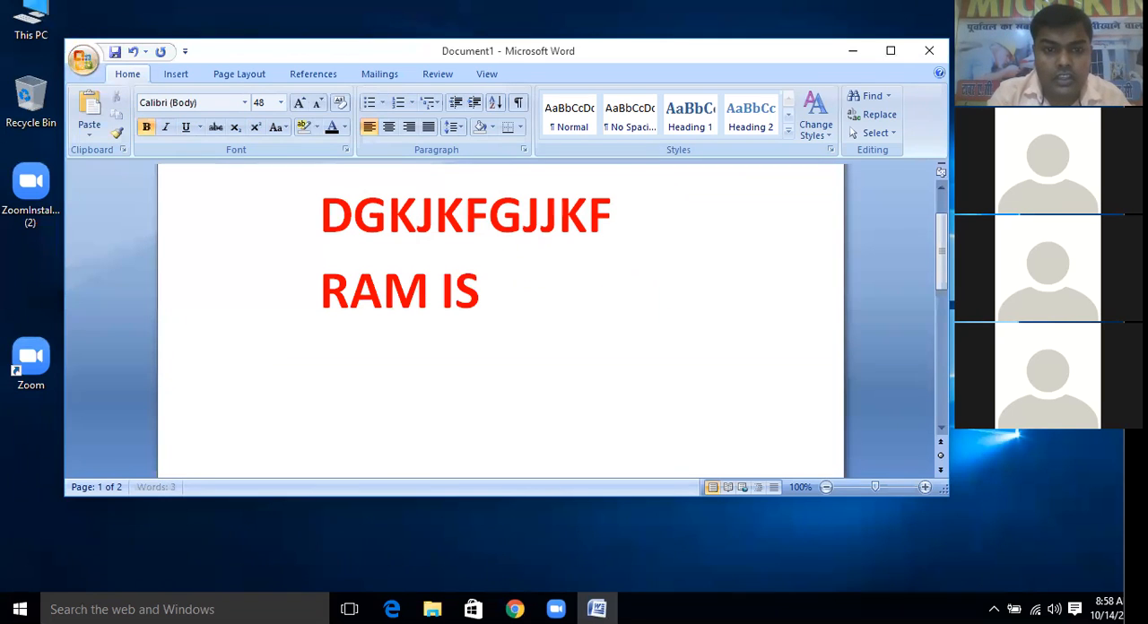
{"action": "type", "text": " A GOOD BO"}
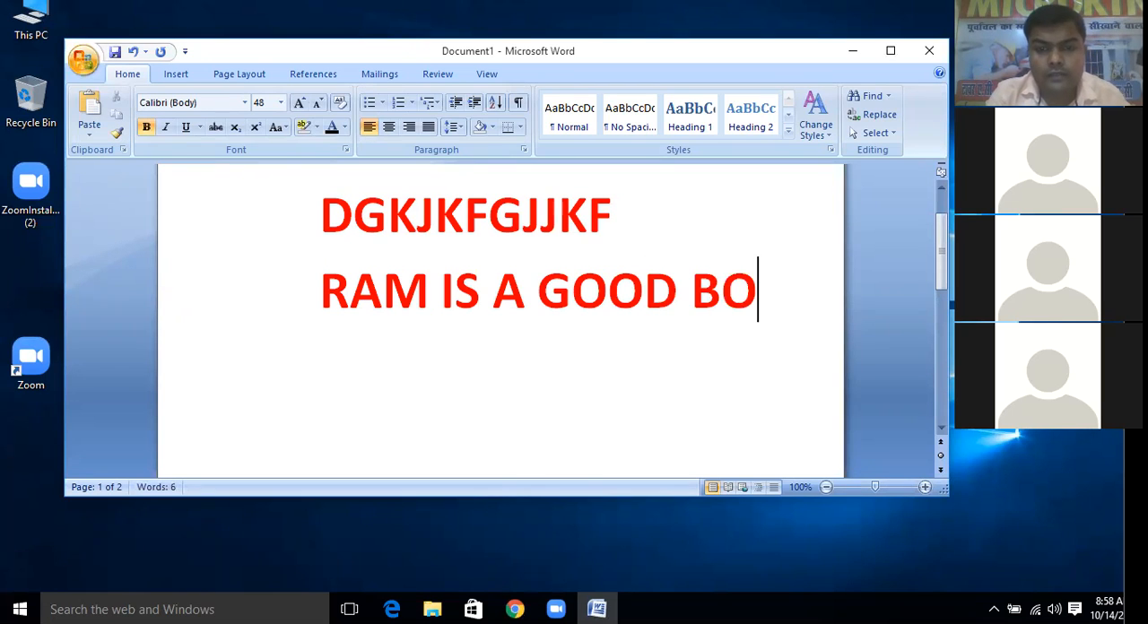
{"action": "type", "text": "Y."}
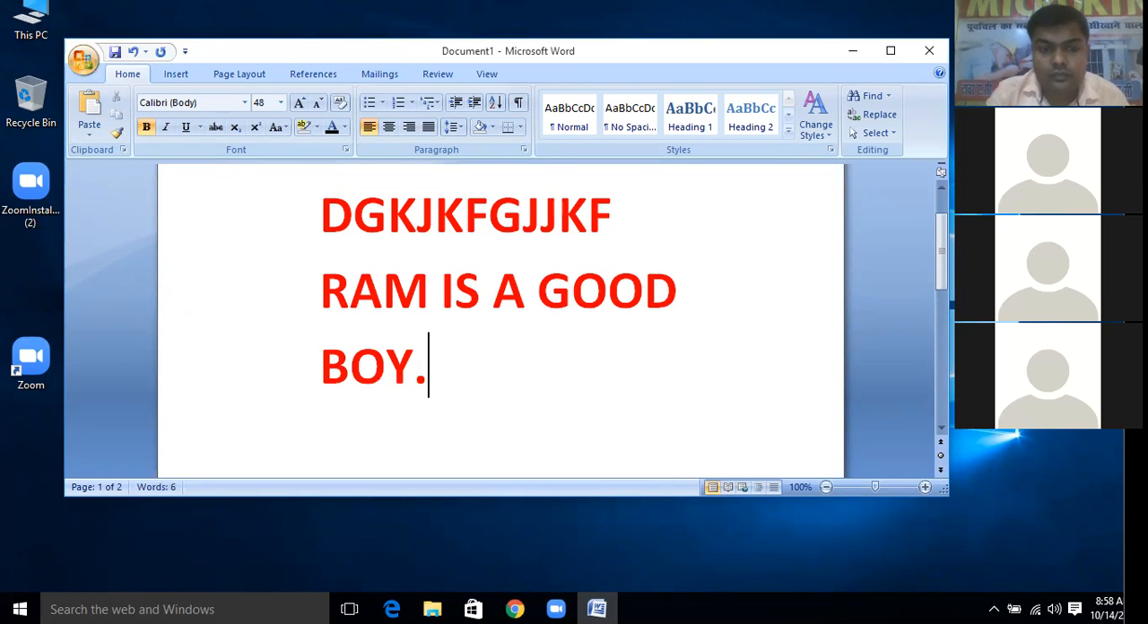
{"action": "left_click_drag", "start_coordinate": [430, 377], "coordinate": [310, 289]}
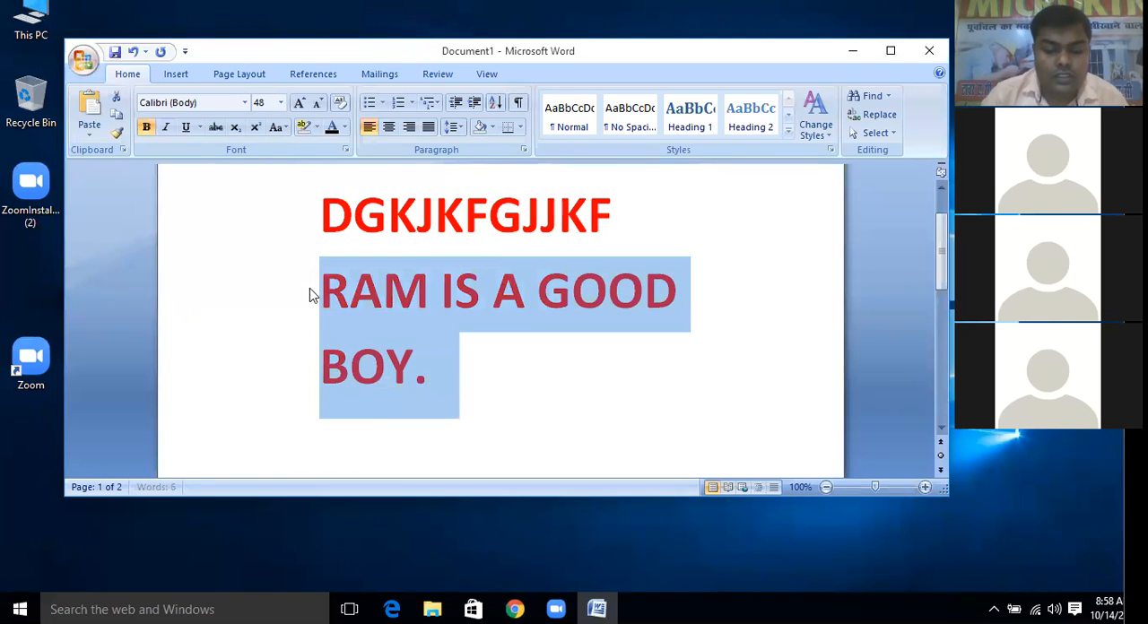
{"action": "key", "text": "ctrl+shift+comma"}
{"action": "left_click", "coordinate": [693, 300]}
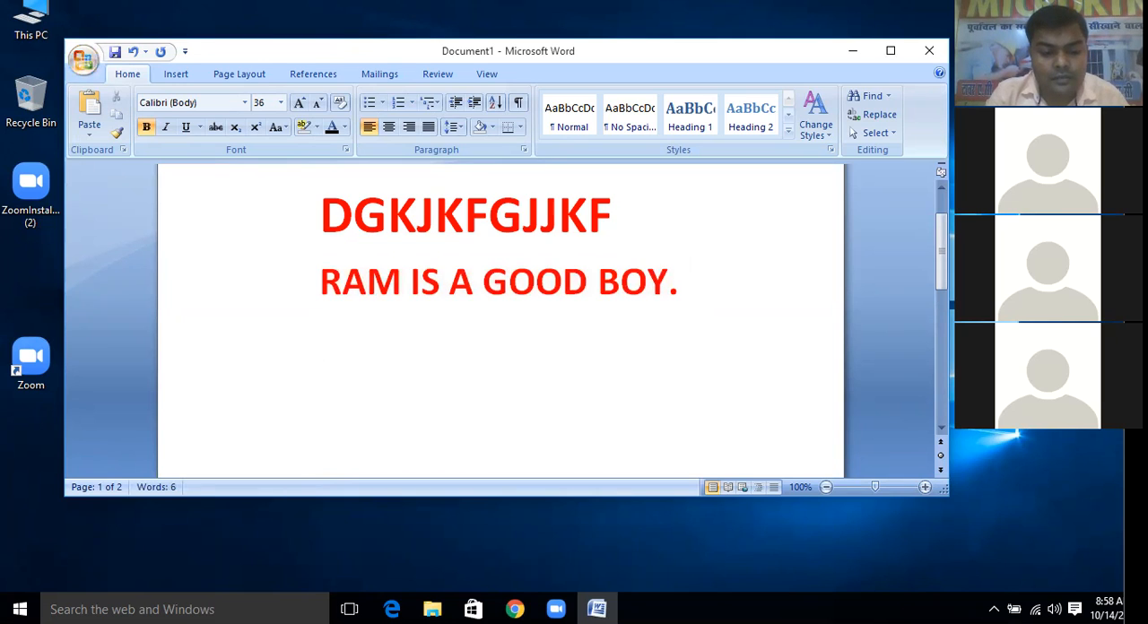
Enter "MICROKING IS A ENGINEERING INSTITUTE" on a new line below the second sentence
{"action": "type", "text": "MI"}
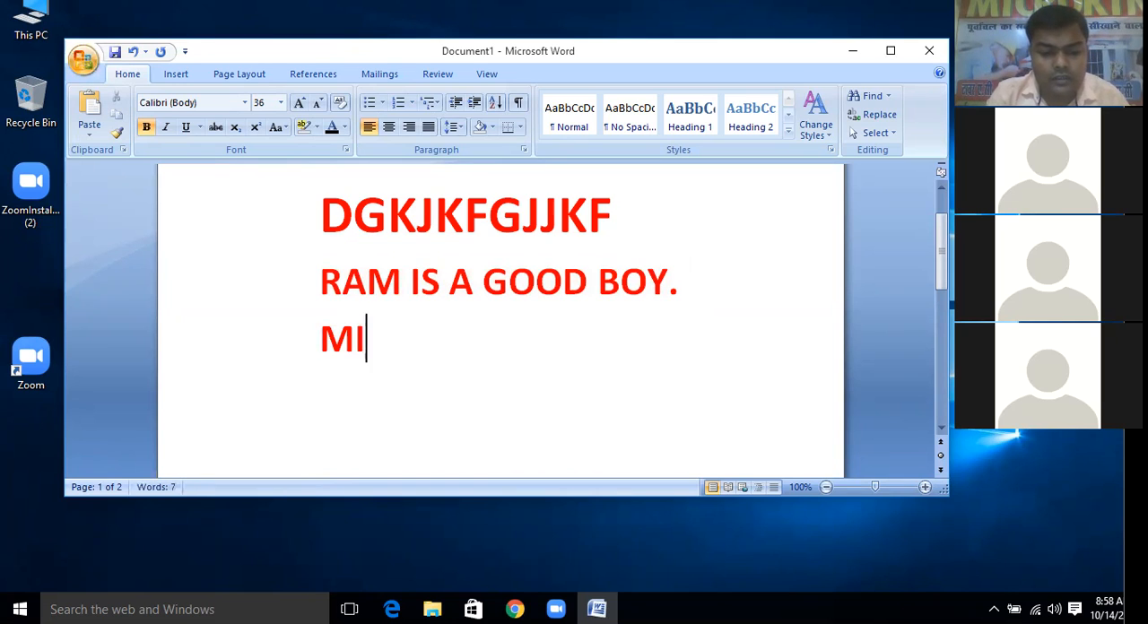
{"action": "type", "text": "CROKING "}
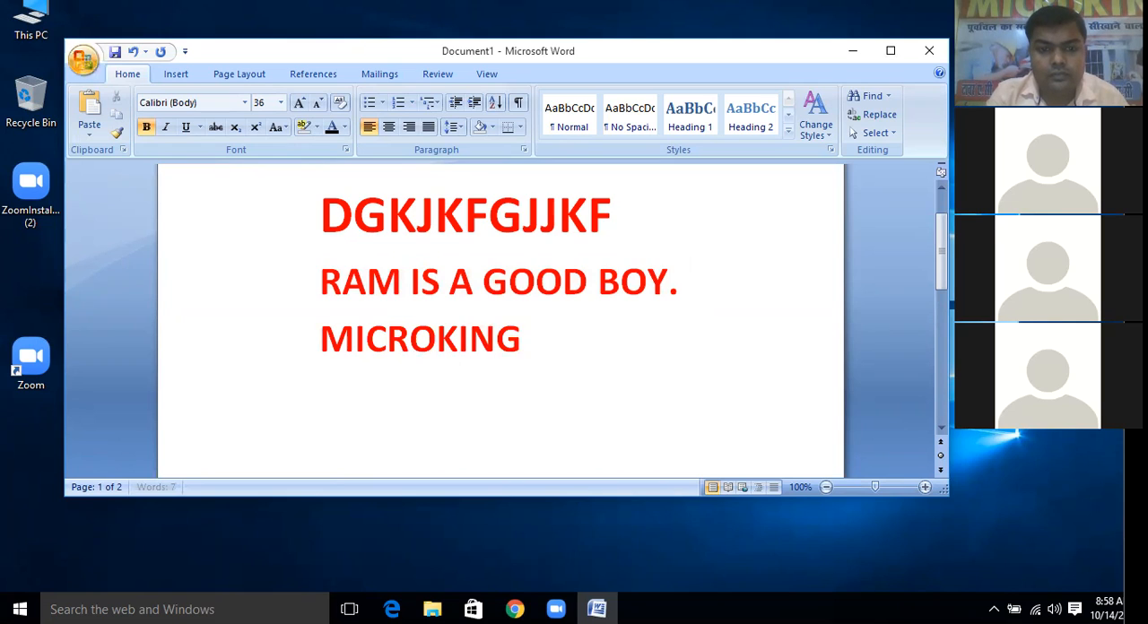
{"action": "type", "text": "I S"}
{"action": "key", "text": "BackSpace"}
{"action": "type", "text": "S"}
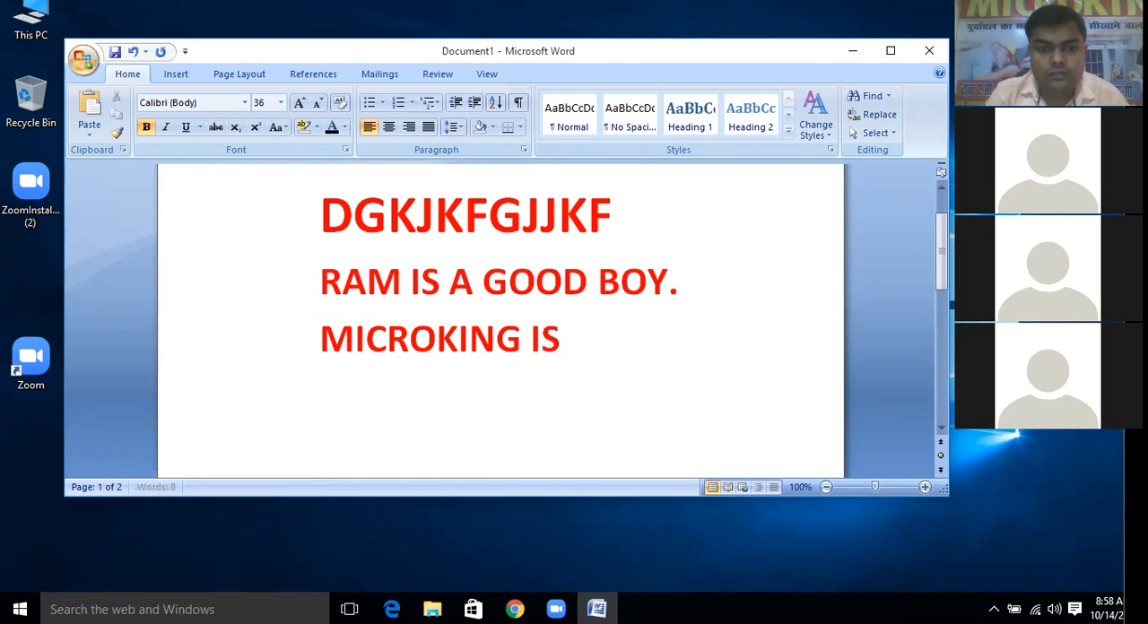
{"action": "type", "text": " A ENGINEER"}
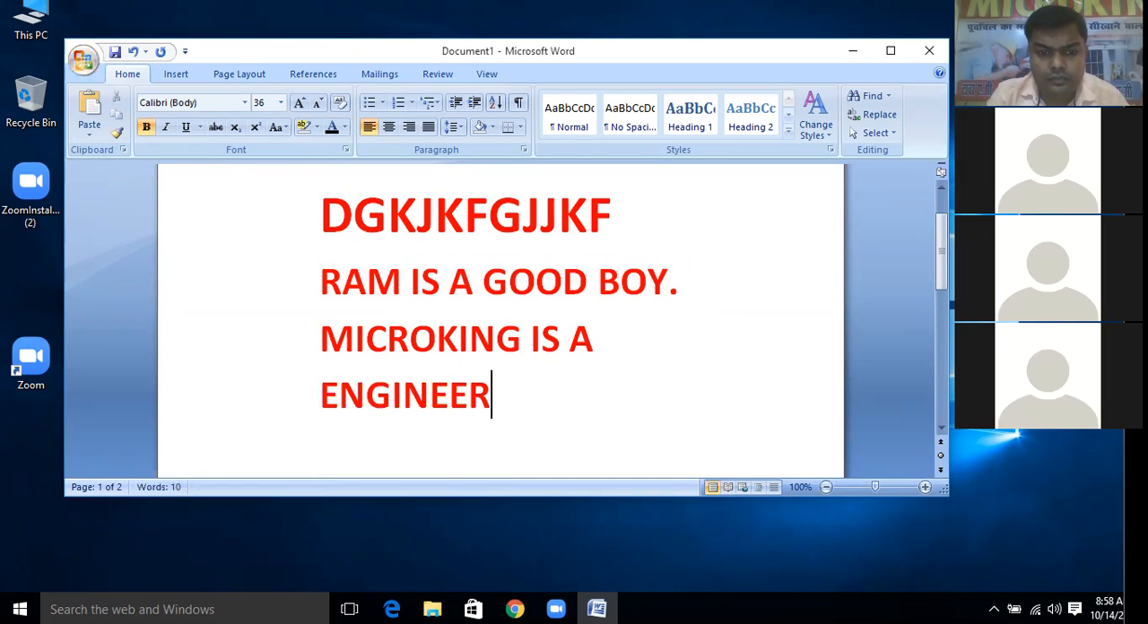
{"action": "type", "text": "ING "}
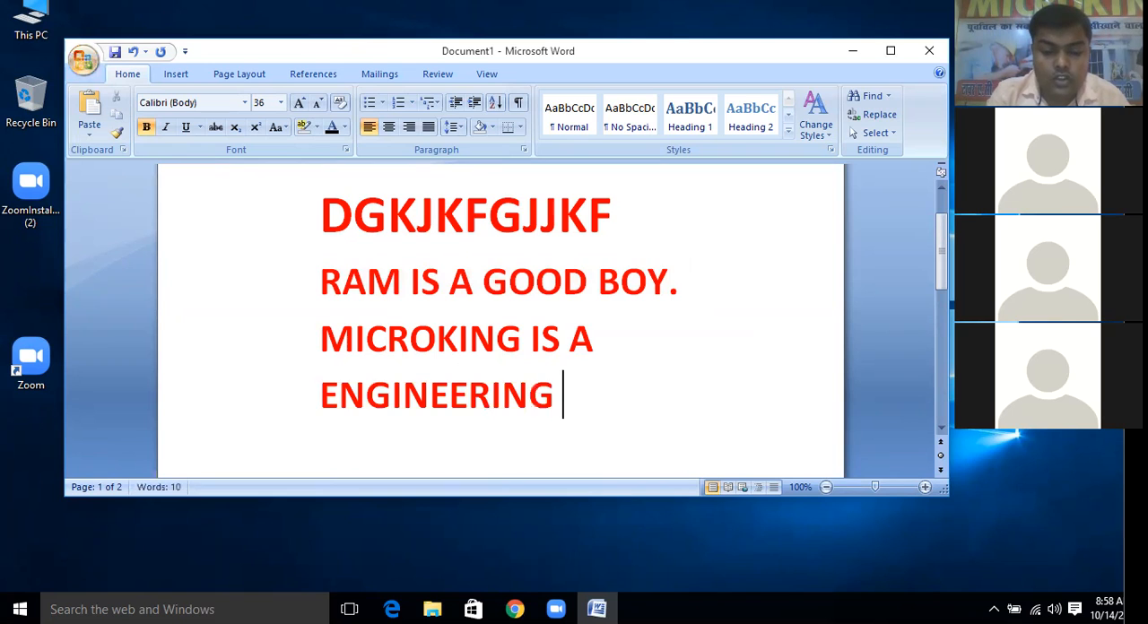
{"action": "type", "text": "INSTIT"}
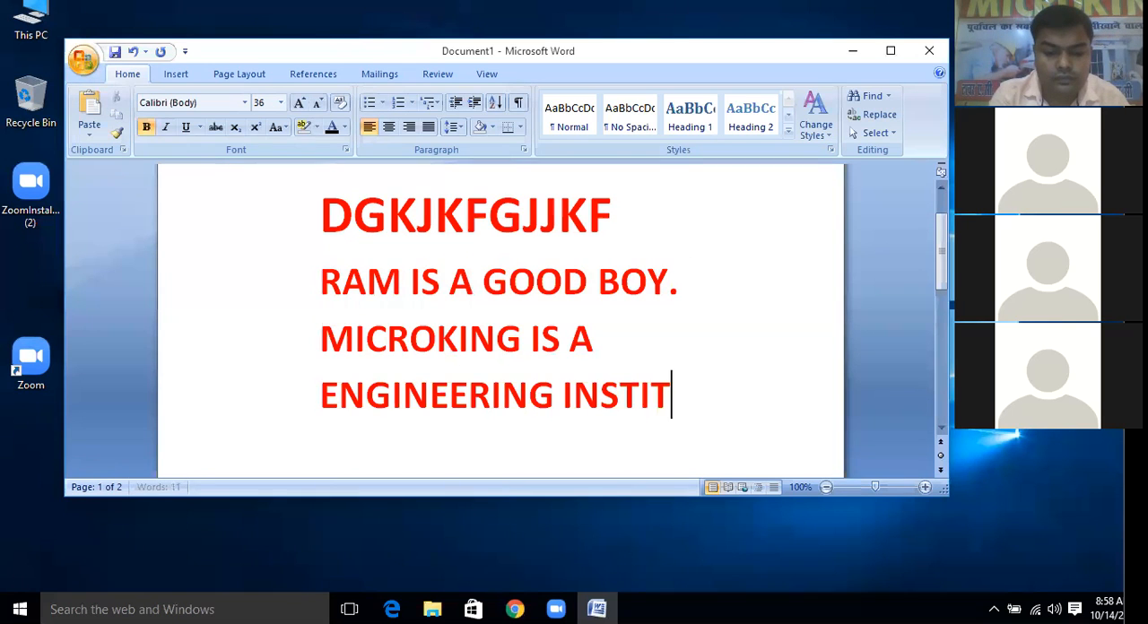
{"action": "type", "text": "UTE"}
Shrink the font of the word MICROKING by several sizes and the whole last sentence by one more
{"action": "left_click_drag", "start_coordinate": [808, 386], "coordinate": [356, 339]}
{"action": "left_click", "coordinate": [356, 339]}
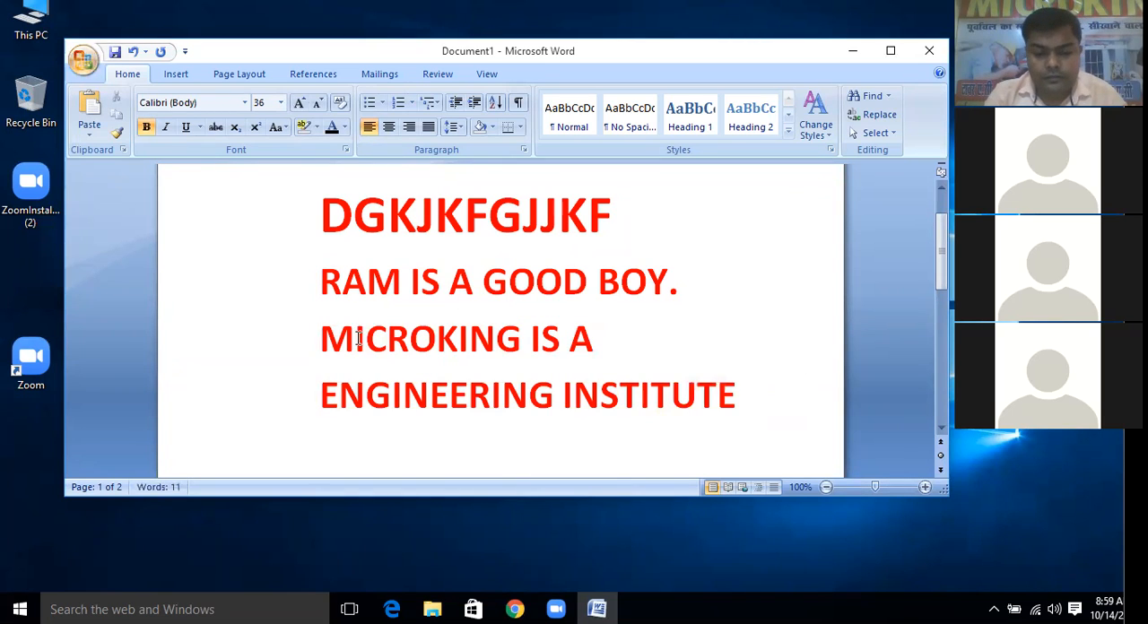
{"action": "key", "text": "ctrl+shift+comma"}
{"action": "key", "text": "ctrl+shift+comma"}
{"action": "key", "text": "ctrl+shift+comma"}
{"action": "key", "text": "ctrl+shift+comma"}
{"action": "left_click", "coordinate": [529, 398]}
{"action": "left_click_drag", "start_coordinate": [529, 397], "coordinate": [333, 339]}
{"action": "key", "text": "ctrl+shift+comma"}
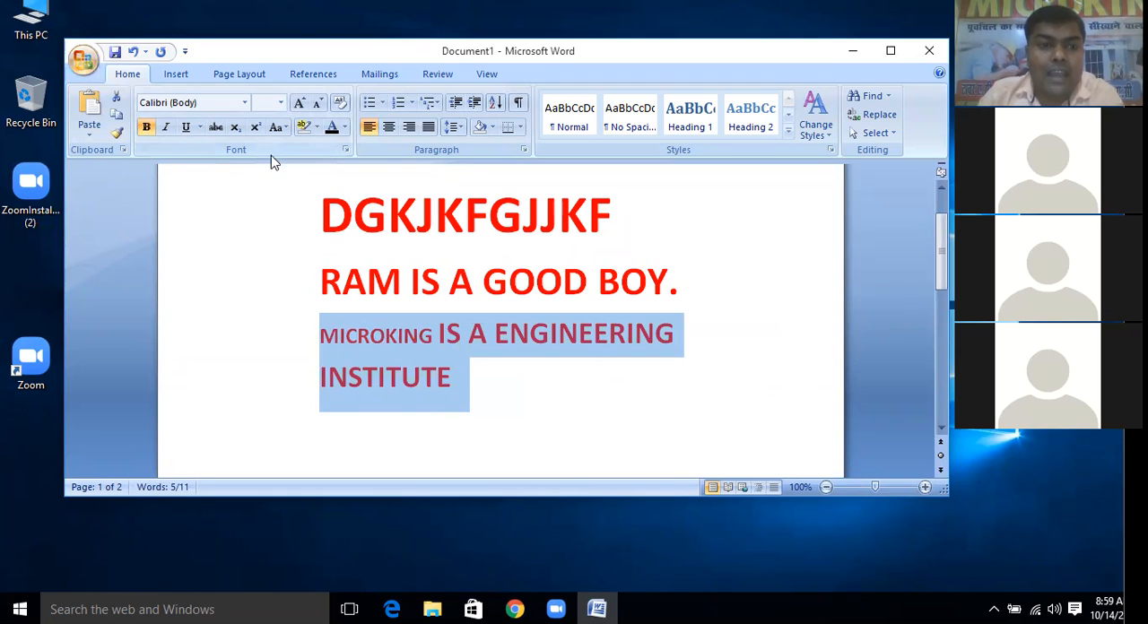
Select all the lines of text and set their font size to 8
{"action": "left_click", "coordinate": [280, 102]}
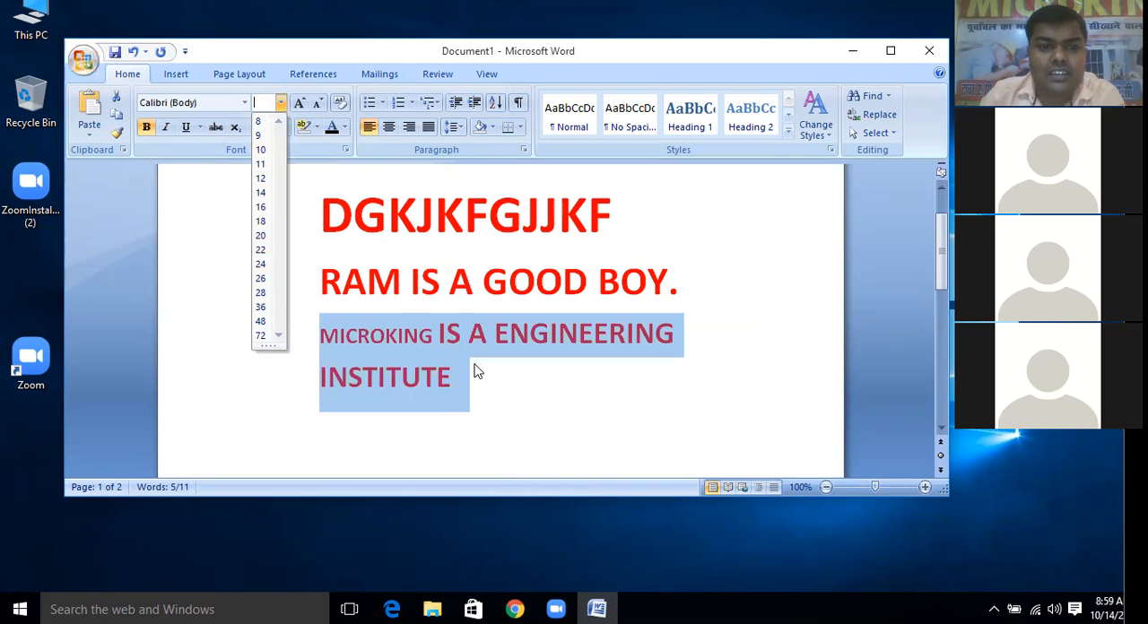
{"action": "left_click", "coordinate": [495, 384]}
{"action": "left_click_drag", "start_coordinate": [495, 386], "coordinate": [326, 219]}
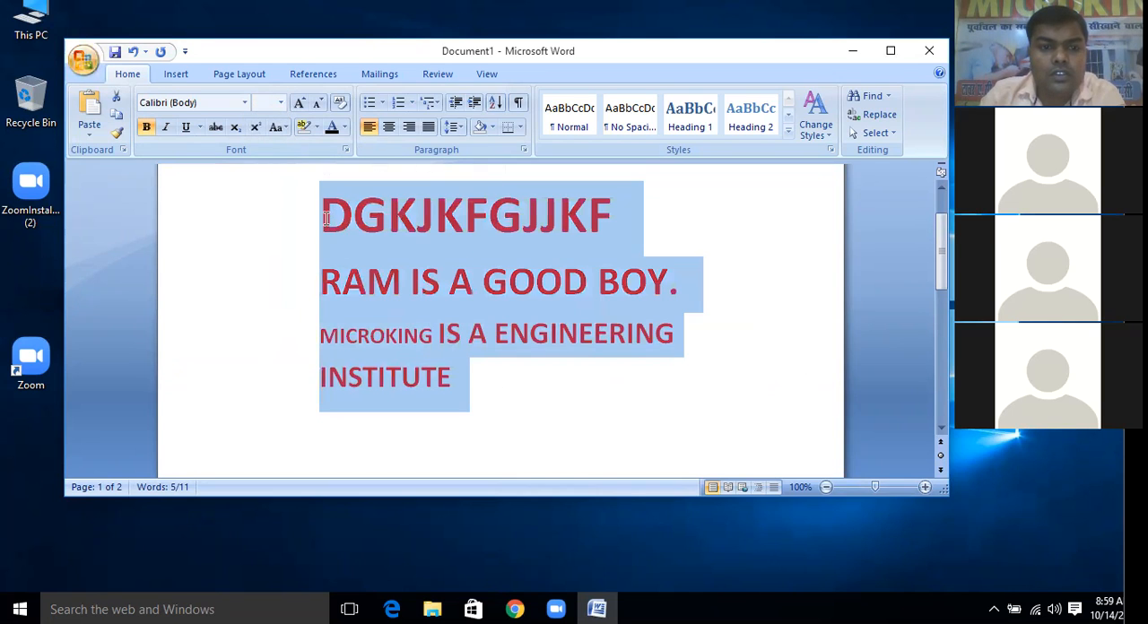
{"action": "left_click", "coordinate": [281, 102]}
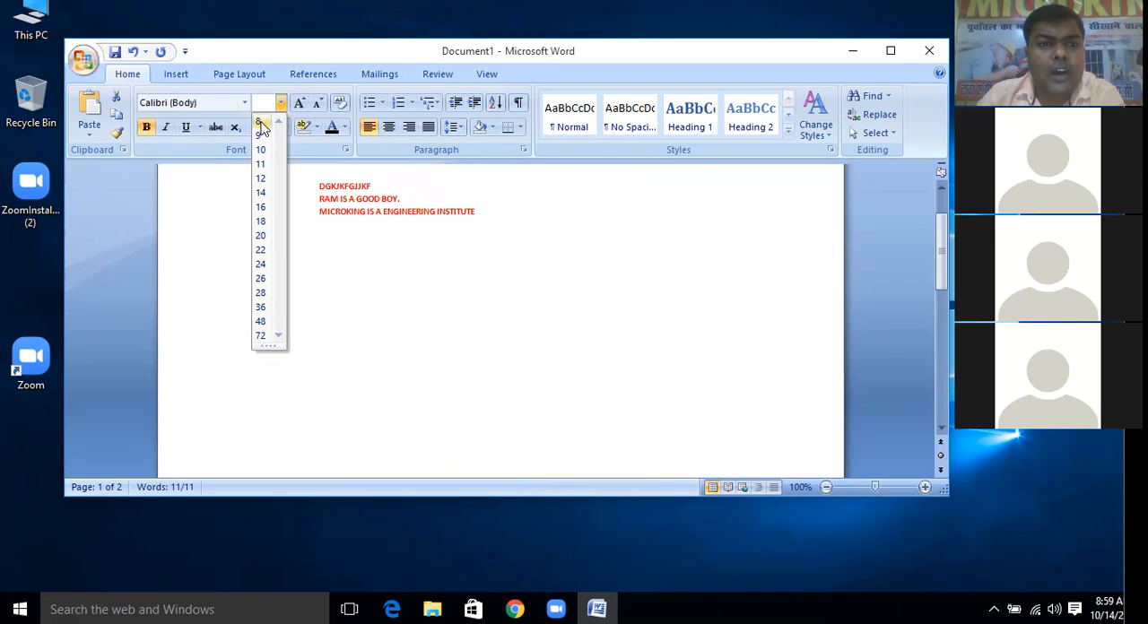
{"action": "left_click", "coordinate": [260, 123]}
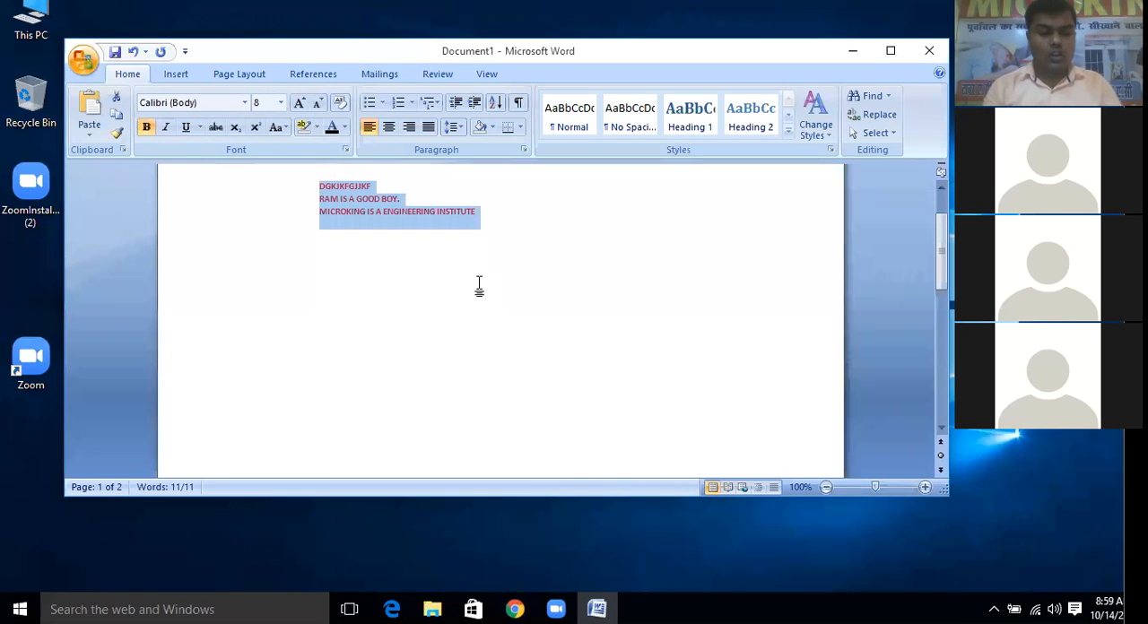
Set the font size of the selected text to 11 through the Font dialog
{"action": "key", "text": "ctrl+d"}
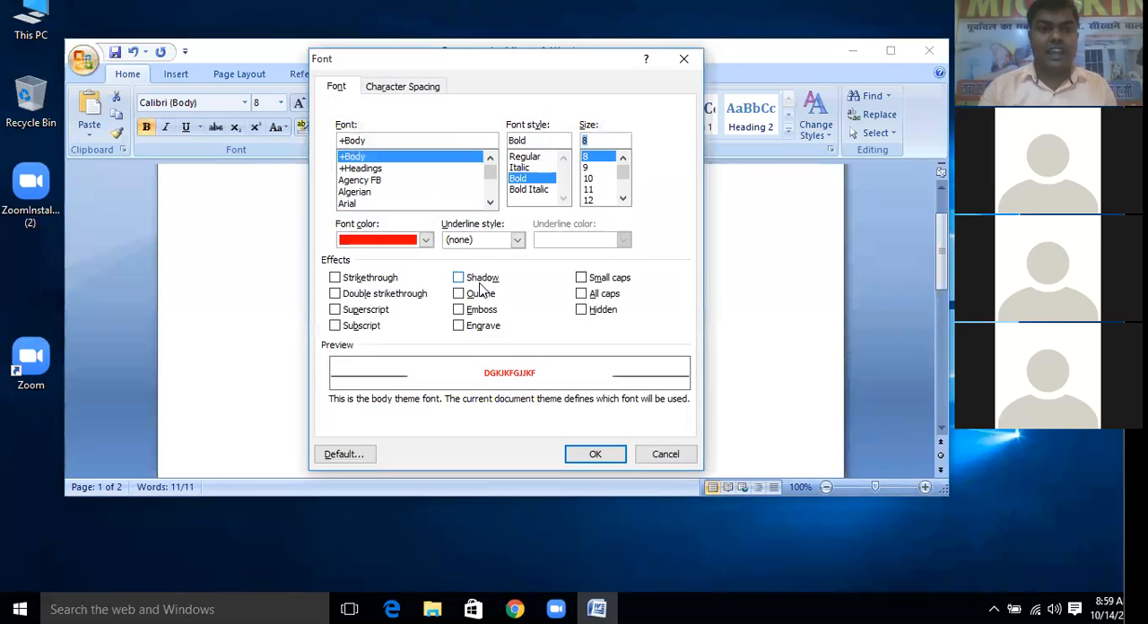
{"action": "left_click", "coordinate": [594, 180]}
{"action": "left_click", "coordinate": [598, 191]}
{"action": "left_click", "coordinate": [593, 455]}
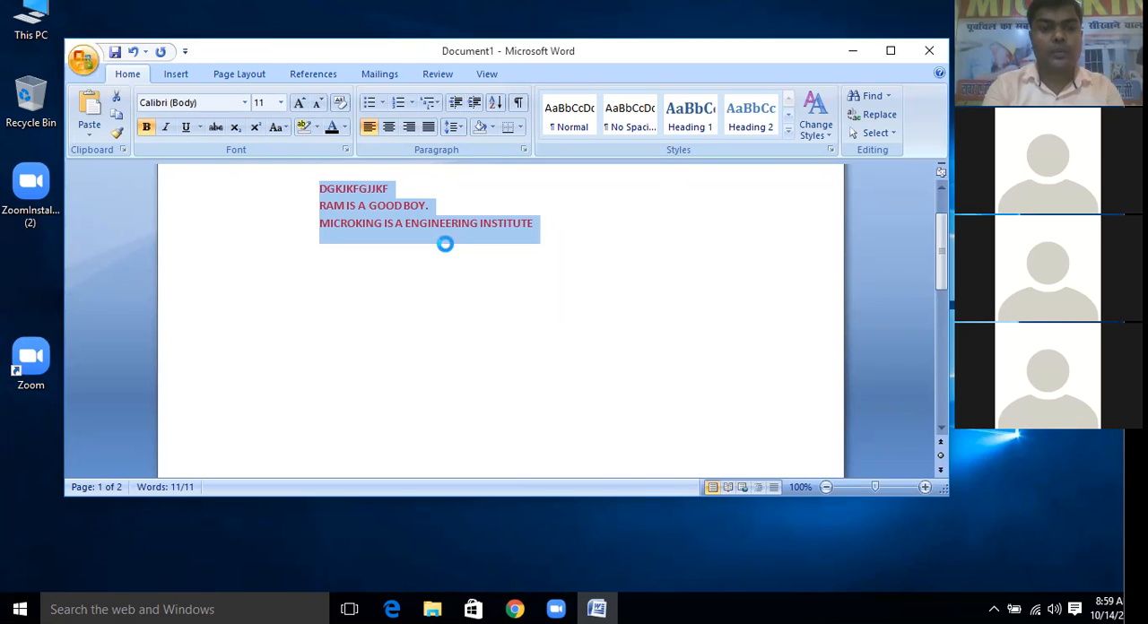
Reopen the Font dialog for the selected text and apply size 72
{"action": "key", "text": "ctrl+d"}
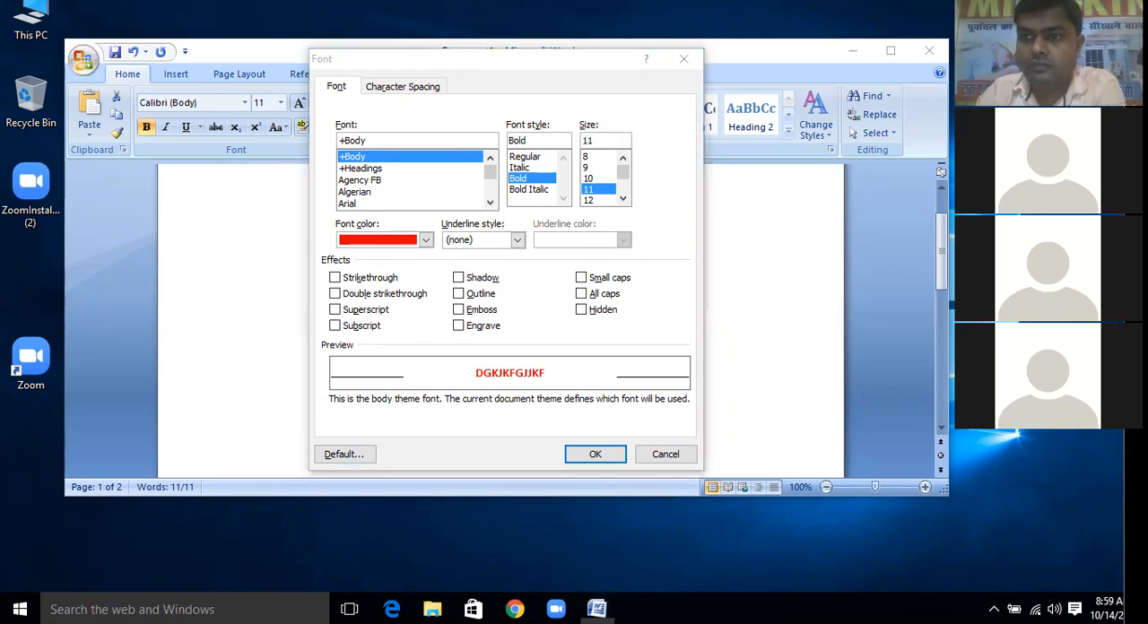
{"action": "left_click", "coordinate": [610, 201]}
{"action": "scroll", "coordinate": [610, 202], "scroll_direction": "down", "scroll_amount": 4}
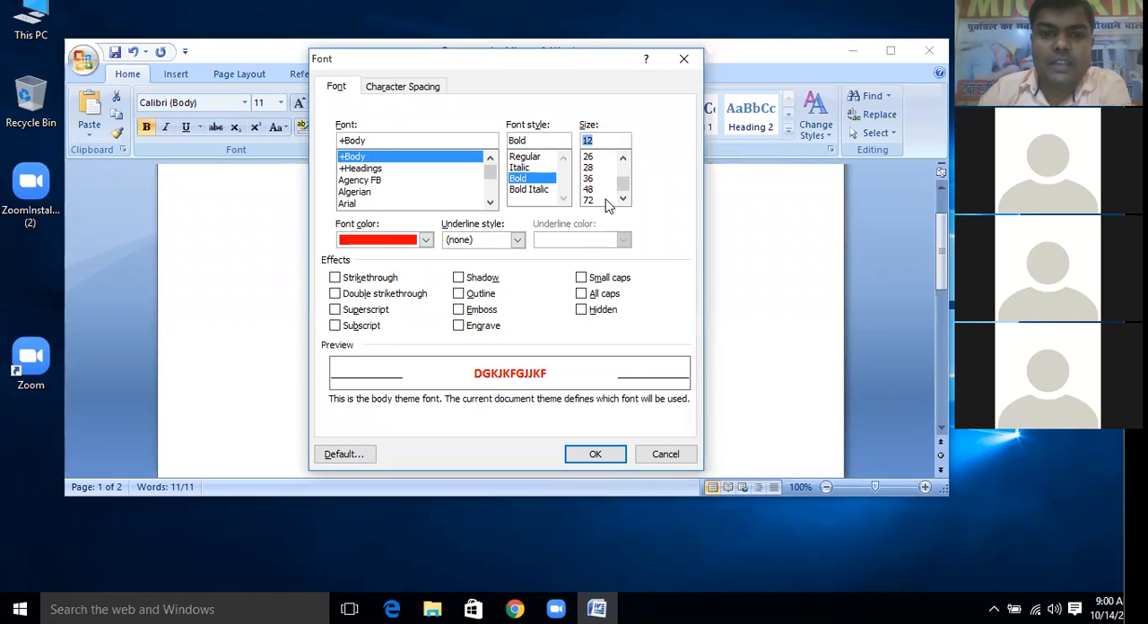
{"action": "left_click", "coordinate": [595, 200]}
{"action": "left_click", "coordinate": [596, 454]}
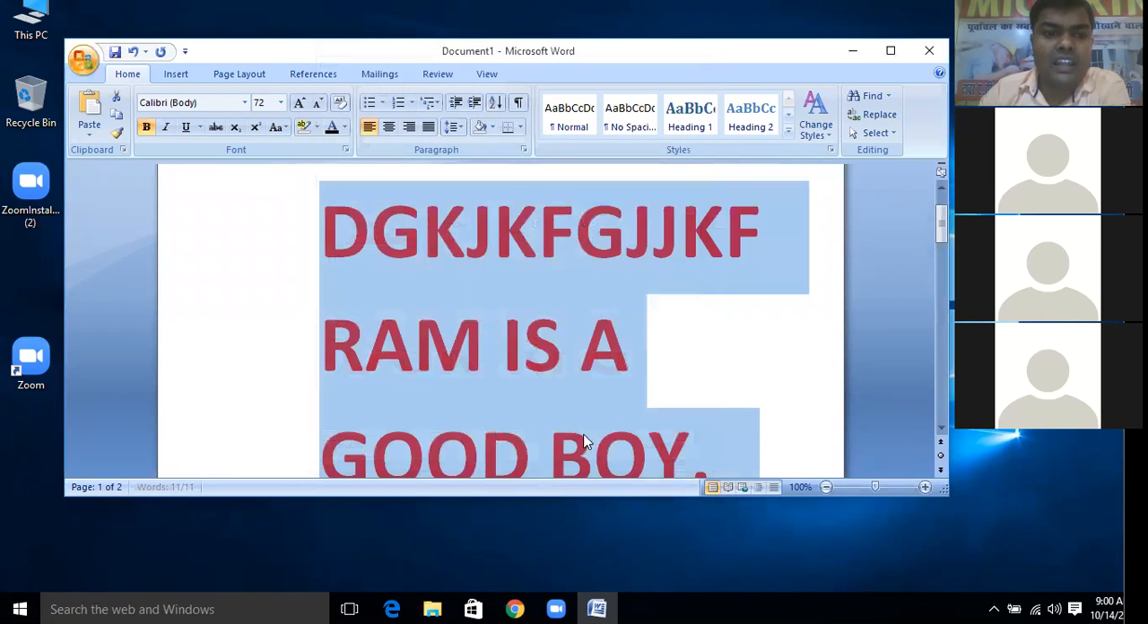
Set the font size of the selected text to 16 and clear the selection
{"action": "left_click", "coordinate": [281, 102]}
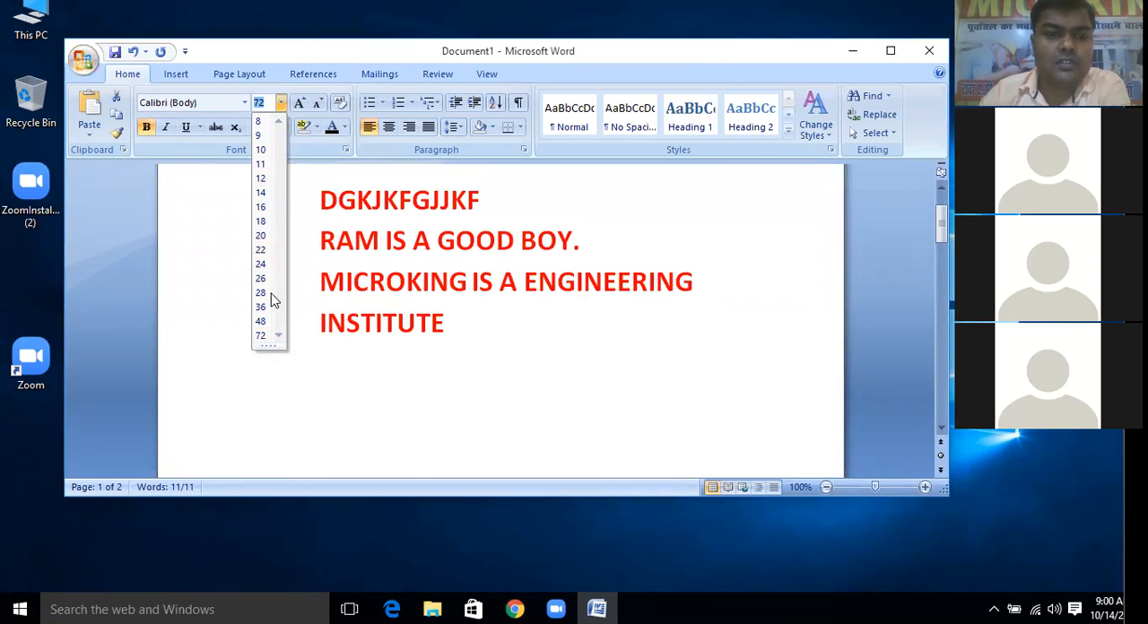
{"action": "left_click", "coordinate": [260, 206]}
{"action": "left_click", "coordinate": [412, 243]}
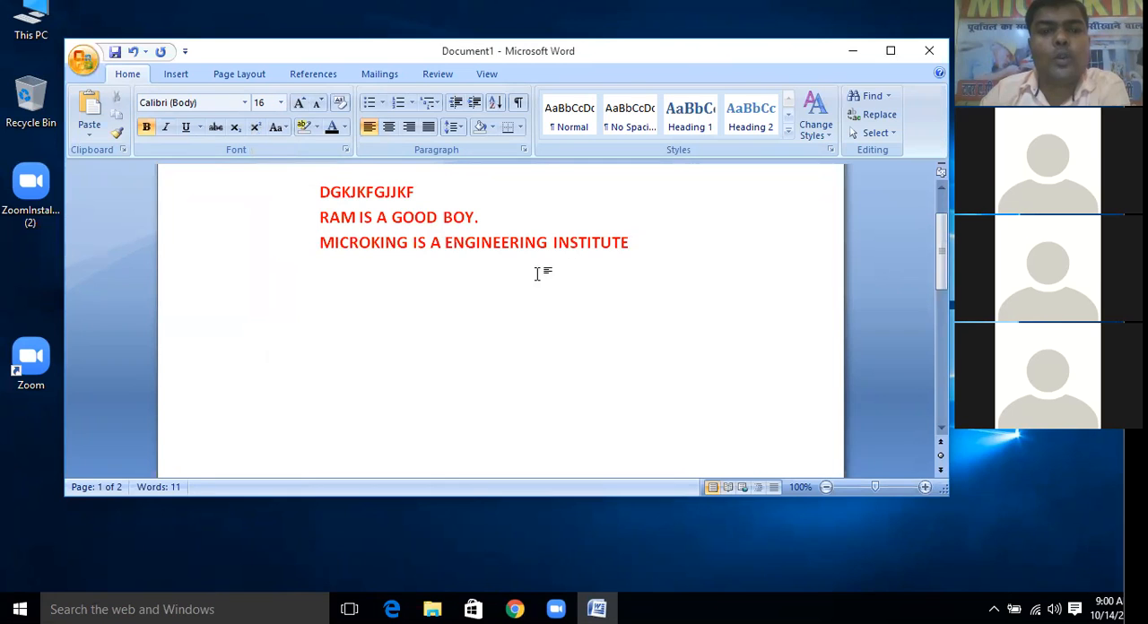
{"action": "left_click_drag", "start_coordinate": [630, 243], "coordinate": [325, 212]}
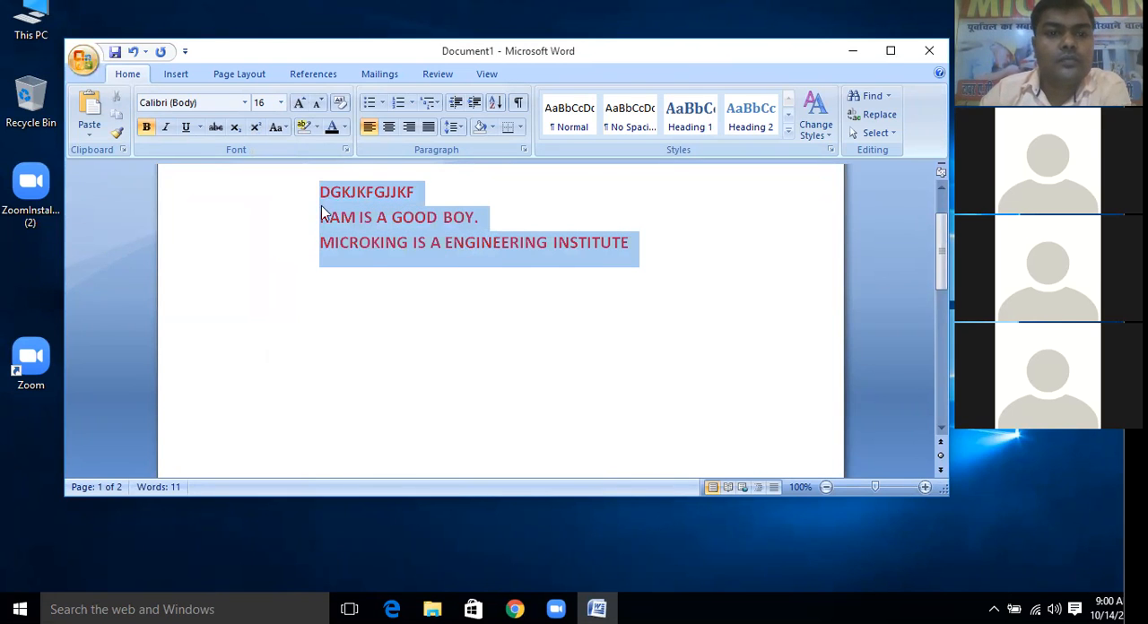
{"action": "left_click", "coordinate": [403, 314]}
{"action": "left_click_drag", "start_coordinate": [639, 247], "coordinate": [347, 192]}
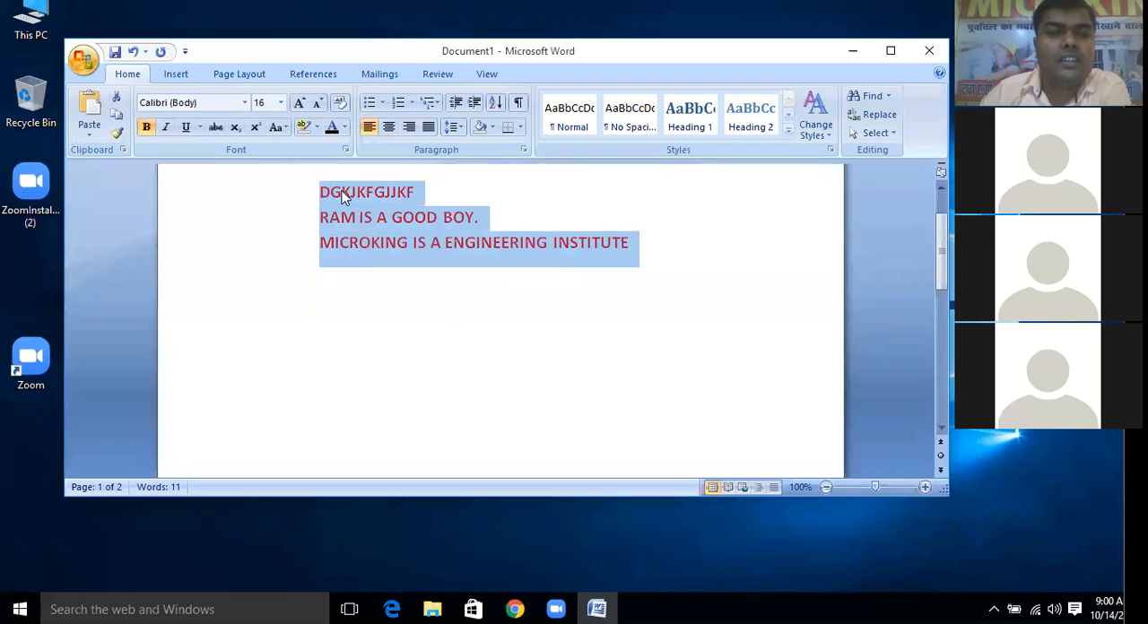
{"action": "left_click", "coordinate": [453, 362]}
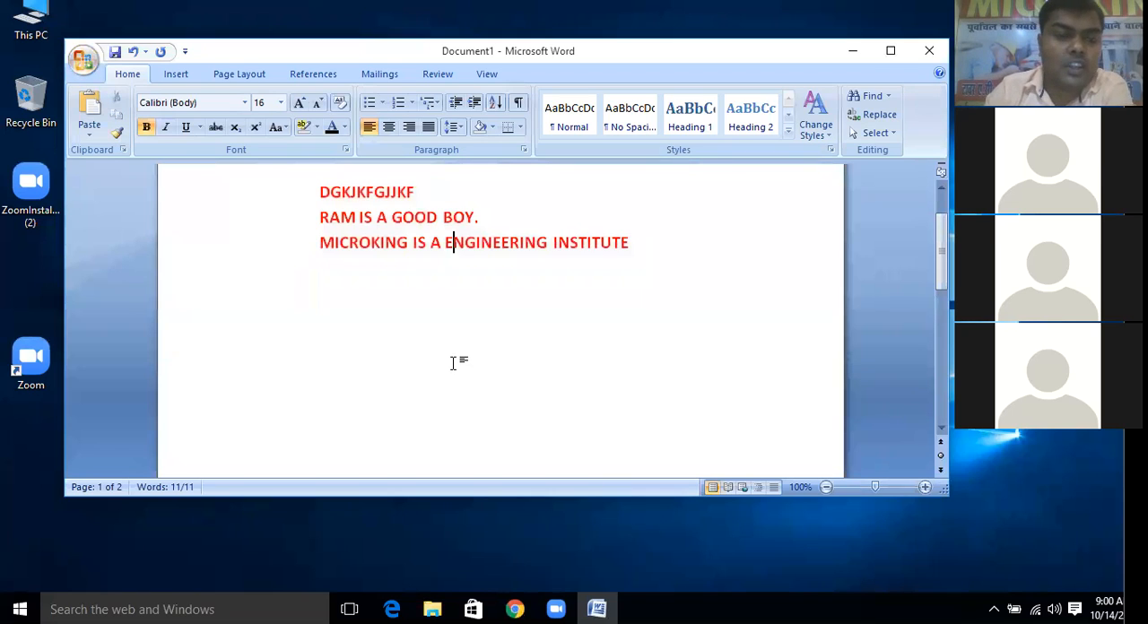
Select the entire document and repeatedly enlarge its font up to size 1638
{"action": "key", "text": "ctrl+a"}
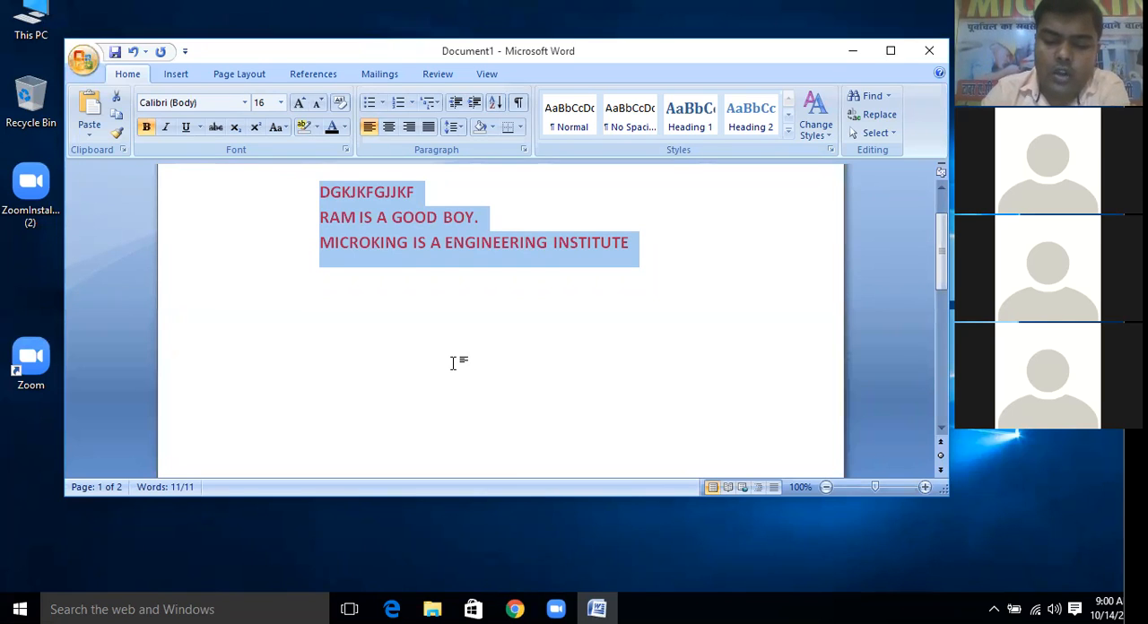
{"action": "key", "text": "ctrl+shift+period"}
{"action": "key", "text": "ctrl+shift+period"}
{"action": "key", "text": "ctrl+shift+period"}
{"action": "key", "text": "ctrl+shift+period"}
{"action": "key", "text": "ctrl+shift+period"}
{"action": "key", "text": "ctrl+shift+period"}
{"action": "key", "text": "ctrl+shift+period"}
{"action": "key", "text": "ctrl+shift+period"}
{"action": "key", "text": "ctrl+shift+period"}
{"action": "key", "text": "ctrl+shift+period"}
{"action": "key", "text": "ctrl+shift+period"}
{"action": "key", "text": "ctrl+shift+period"}
{"action": "key", "text": "ctrl+shift+period"}
{"action": "key", "text": "ctrl+shift+period"}
{"action": "key", "text": "ctrl+shift+period"}
{"action": "key", "text": "ctrl+shift+period"}
{"action": "key", "text": "ctrl+shift+period"}
{"action": "key", "text": "ctrl+shift+period"}
{"action": "key", "text": "ctrl+shift+period"}
{"action": "key", "text": "ctrl+shift+period"}
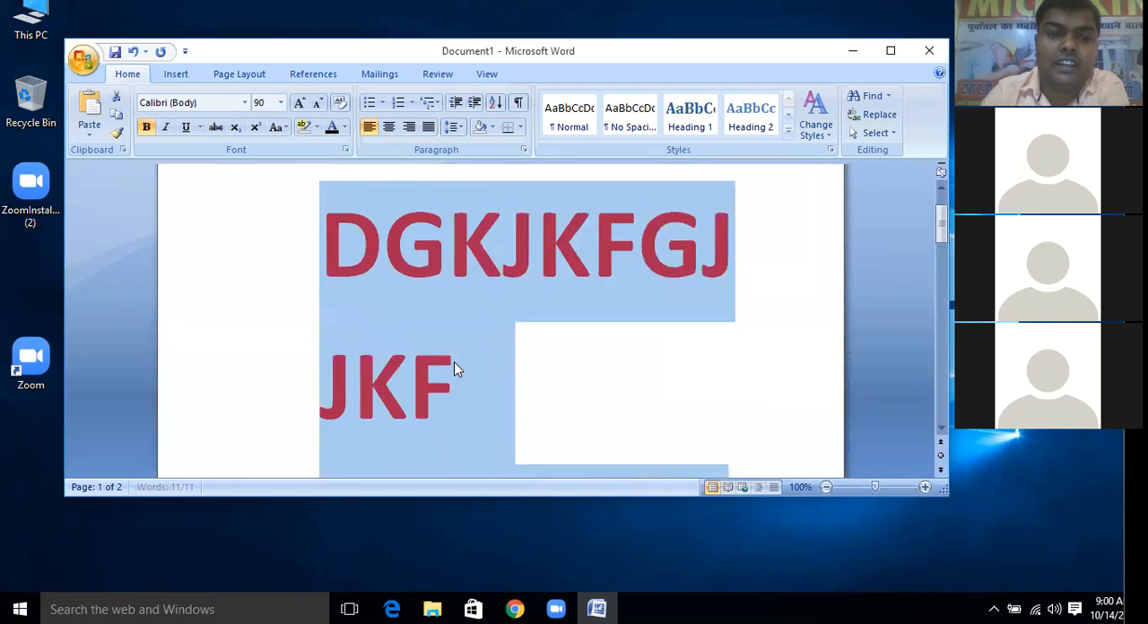
{"action": "key", "text": "ctrl+shift+period"}
{"action": "key", "text": "ctrl+shift+period"}
{"action": "key", "text": "ctrl+shift+period"}
{"action": "key", "text": "ctrl+shift+period"}
{"action": "key", "text": "ctrl+shift+period"}
{"action": "key", "text": "ctrl+shift+period"}
{"action": "key", "text": "ctrl+shift+period"}
{"action": "key", "text": "ctrl+shift+period"}
{"action": "key", "text": "ctrl+shift+period"}
{"action": "key", "text": "ctrl+shift+period"}
{"action": "key", "text": "ctrl+shift+period"}
{"action": "key", "text": "ctrl+shift+period"}
{"action": "key", "text": "ctrl+shift+period"}
{"action": "key", "text": "ctrl+shift+period"}
{"action": "key", "text": "ctrl+shift+period"}
{"action": "key", "text": "ctrl+shift+period"}
{"action": "key", "text": "ctrl+shift+period"}
{"action": "key", "text": "ctrl+shift+period"}
{"action": "key", "text": "ctrl+shift+period"}
{"action": "key", "text": "ctrl+shift+period"}
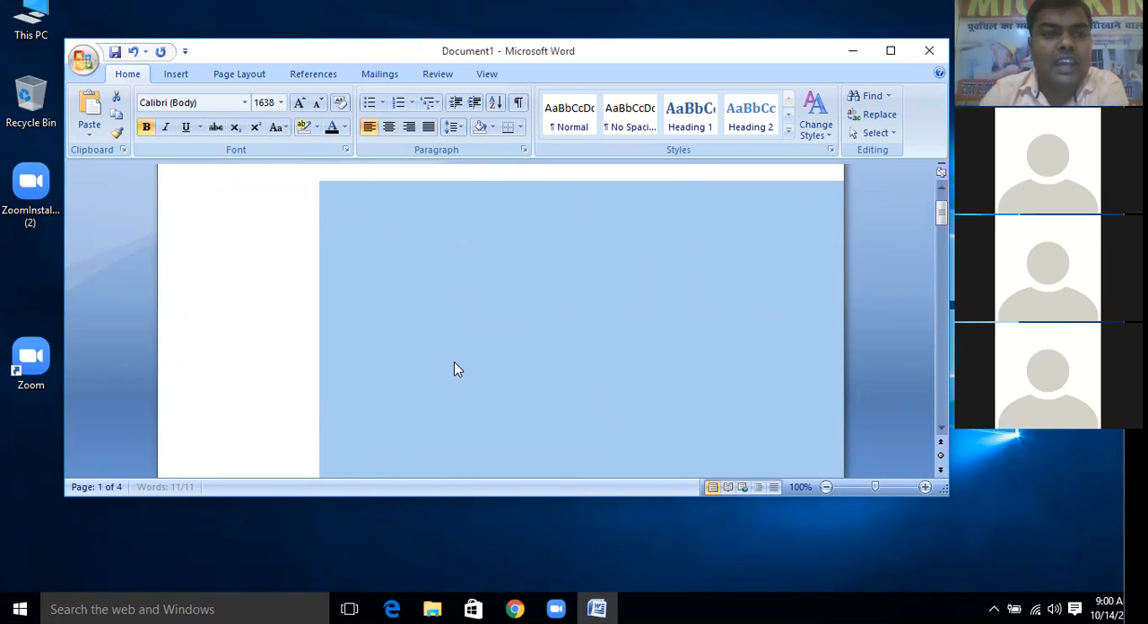
Release the selection and shrink the font size at the insertion point down to 1
{"action": "key", "text": "Down"}
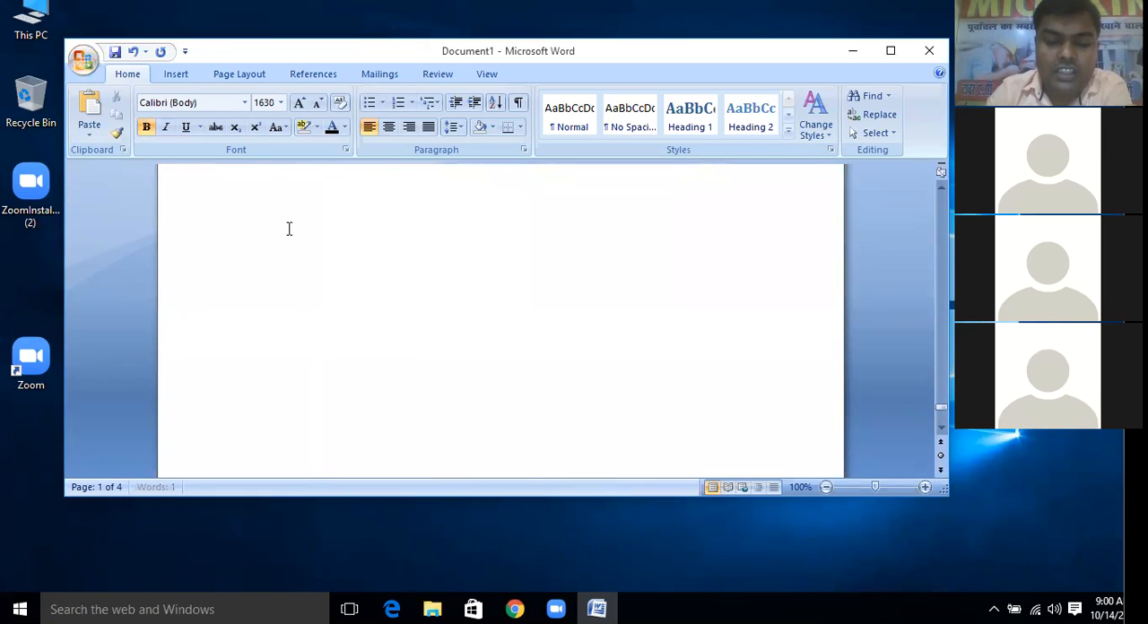
{"action": "key", "text": "ctrl+shift+comma"}
{"action": "key", "text": "ctrl+shift+comma"}
{"action": "key", "text": "ctrl+shift+comma"}
{"action": "key", "text": "ctrl+shift+comma"}
{"action": "key", "text": "ctrl+shift+comma"}
{"action": "key", "text": "ctrl+shift+comma"}
{"action": "key", "text": "ctrl+shift+comma"}
{"action": "key", "text": "ctrl+shift+comma"}
{"action": "key", "text": "ctrl+shift+comma"}
{"action": "key", "text": "ctrl+shift+comma"}
{"action": "key", "text": "ctrl+shift+comma"}
{"action": "key", "text": "ctrl+shift+comma"}
{"action": "key", "text": "ctrl+shift+comma"}
{"action": "key", "text": "ctrl+shift+comma"}
{"action": "key", "text": "ctrl+shift+comma"}
{"action": "key", "text": "ctrl+shift+comma"}
{"action": "key", "text": "ctrl+shift+comma"}
{"action": "key", "text": "ctrl+shift+comma"}
{"action": "key", "text": "ctrl+shift+comma"}
{"action": "key", "text": "ctrl+shift+comma"}
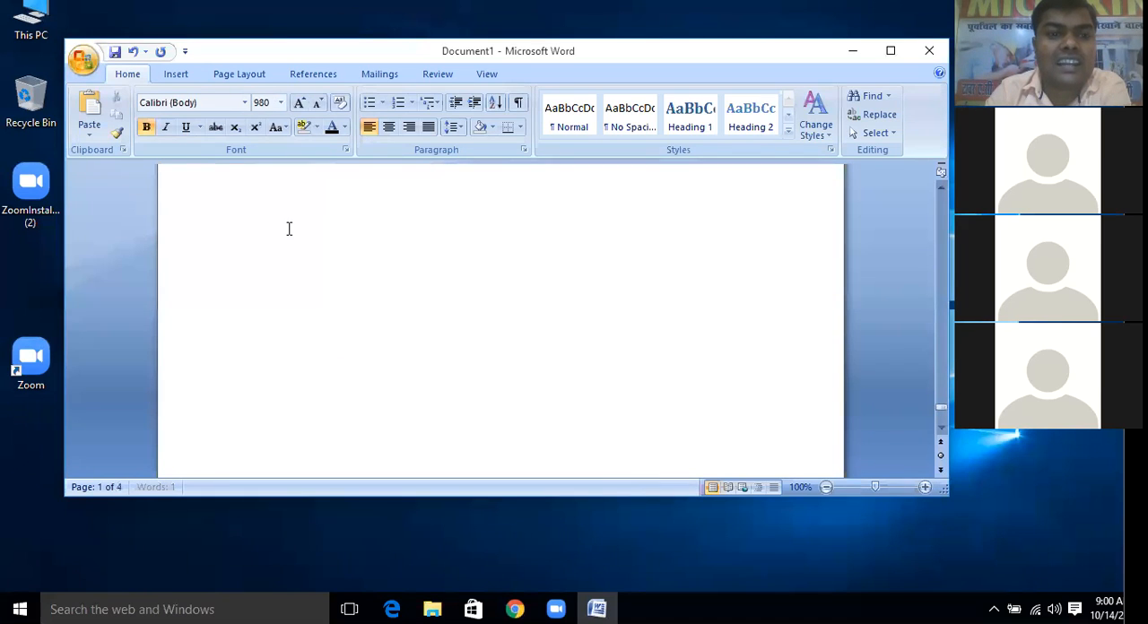
{"action": "key", "text": "ctrl+shift+comma"}
{"action": "key", "text": "ctrl+shift+comma"}
{"action": "key", "text": "ctrl+shift+comma"}
{"action": "key", "text": "ctrl+shift+comma"}
{"action": "key", "text": "ctrl+shift+comma"}
{"action": "key", "text": "ctrl+shift+comma"}
{"action": "key", "text": "ctrl+shift+comma"}
{"action": "key", "text": "ctrl+shift+comma"}
{"action": "key", "text": "ctrl+shift+comma"}
{"action": "key", "text": "ctrl+shift+comma"}
{"action": "key", "text": "ctrl+shift+comma"}
{"action": "key", "text": "ctrl+shift+comma"}
{"action": "key", "text": "ctrl+shift+comma"}
{"action": "key", "text": "ctrl+shift+comma"}
{"action": "key", "text": "ctrl+shift+comma"}
{"action": "key", "text": "ctrl+shift+comma"}
{"action": "key", "text": "ctrl+shift+comma"}
{"action": "key", "text": "ctrl+shift+comma"}
{"action": "key", "text": "ctrl+shift+comma"}
{"action": "key", "text": "ctrl+shift+comma"}
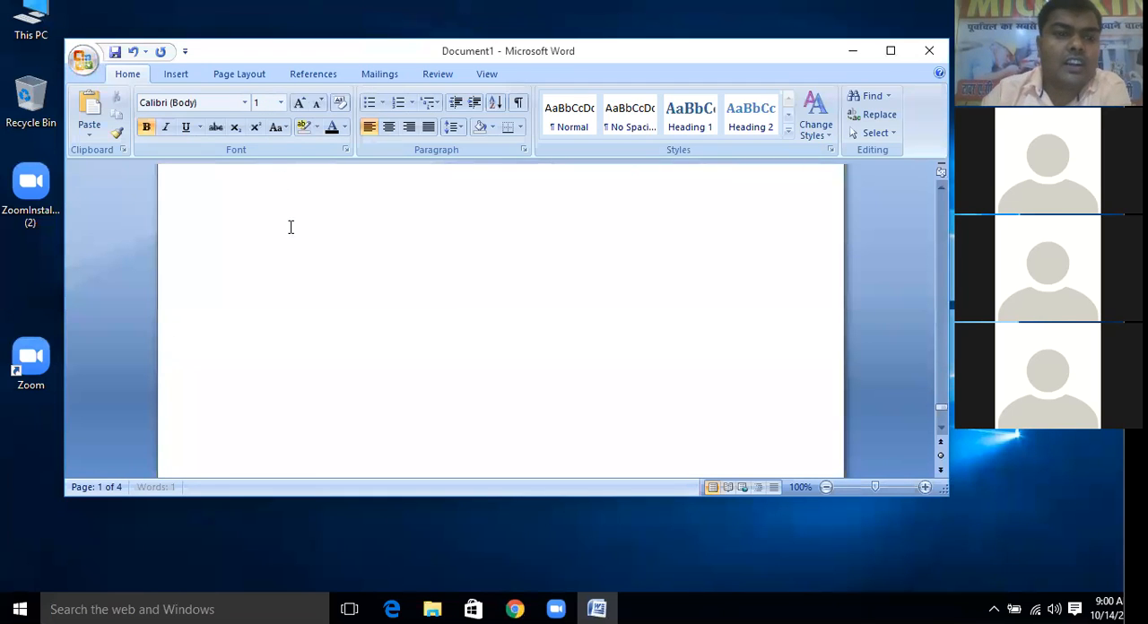
{"action": "left_click", "coordinate": [279, 224]}
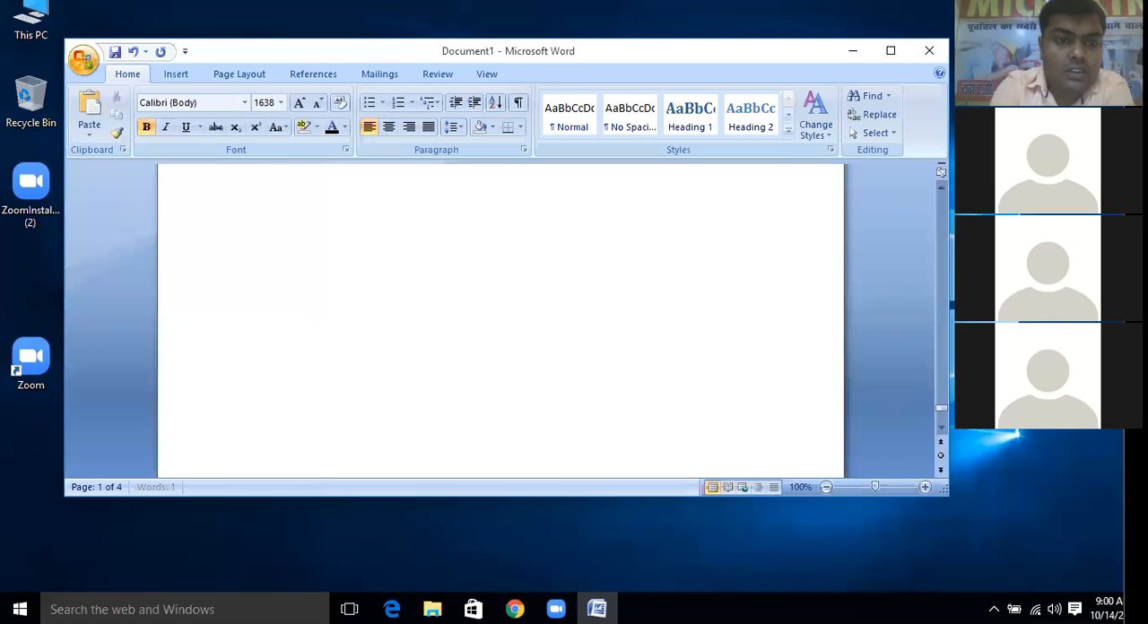
Try to set the font size at the insertion point to 50, then to choose a smaller preset size
{"action": "left_click", "coordinate": [260, 102]}
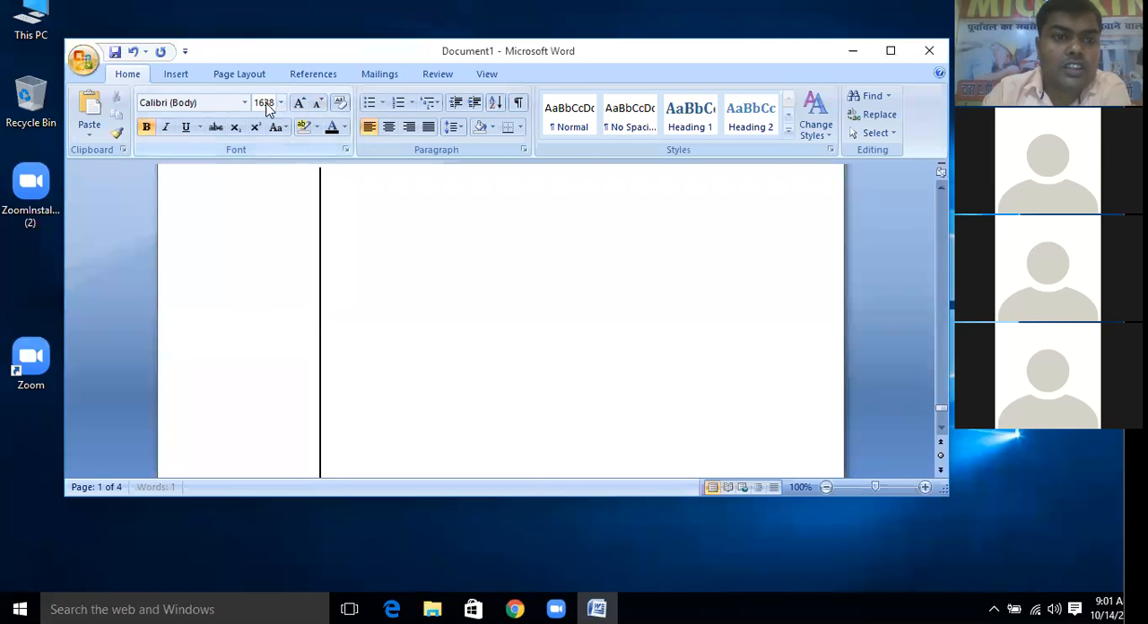
{"action": "type", "text": "50"}
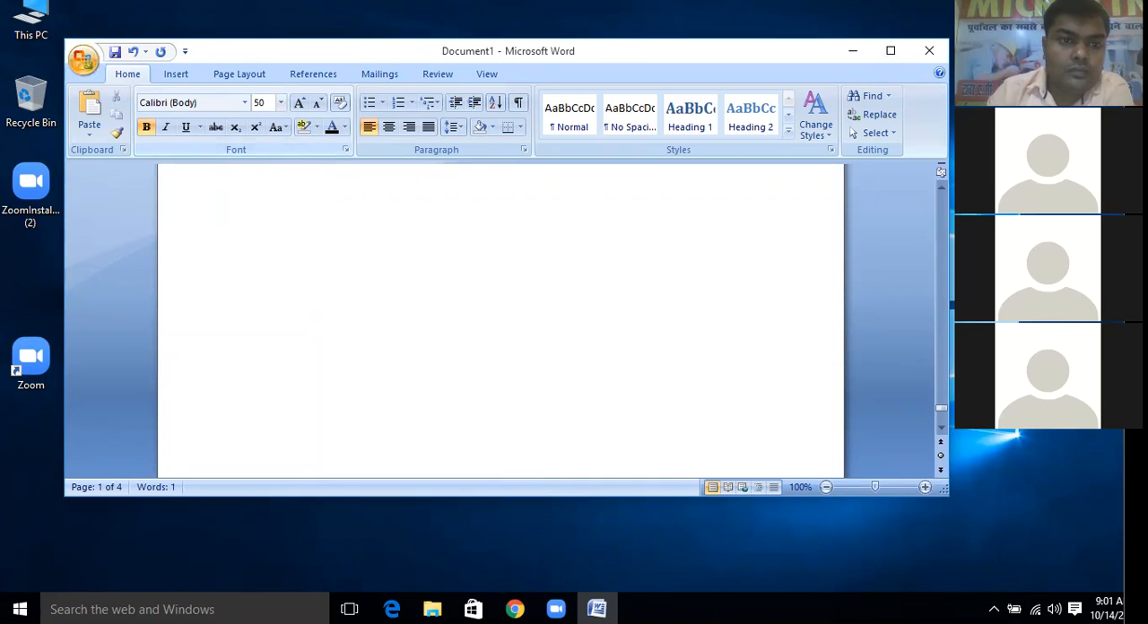
{"action": "key", "text": "Escape"}
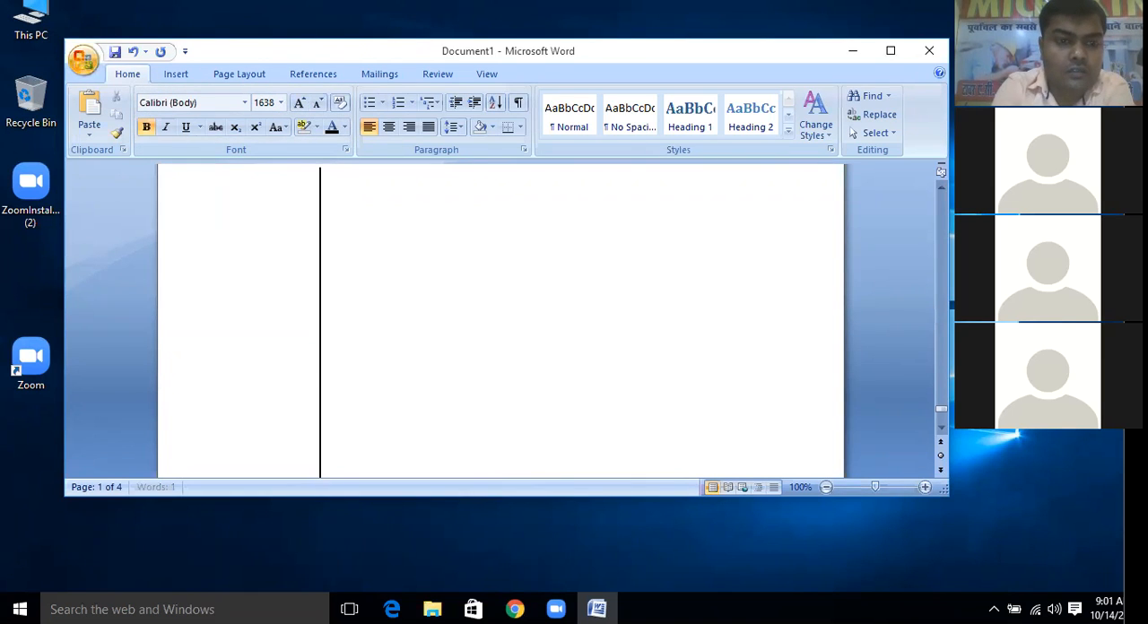
{"action": "left_click", "coordinate": [280, 103]}
{"action": "left_click", "coordinate": [266, 166]}
{"action": "left_click", "coordinate": [290, 221]}
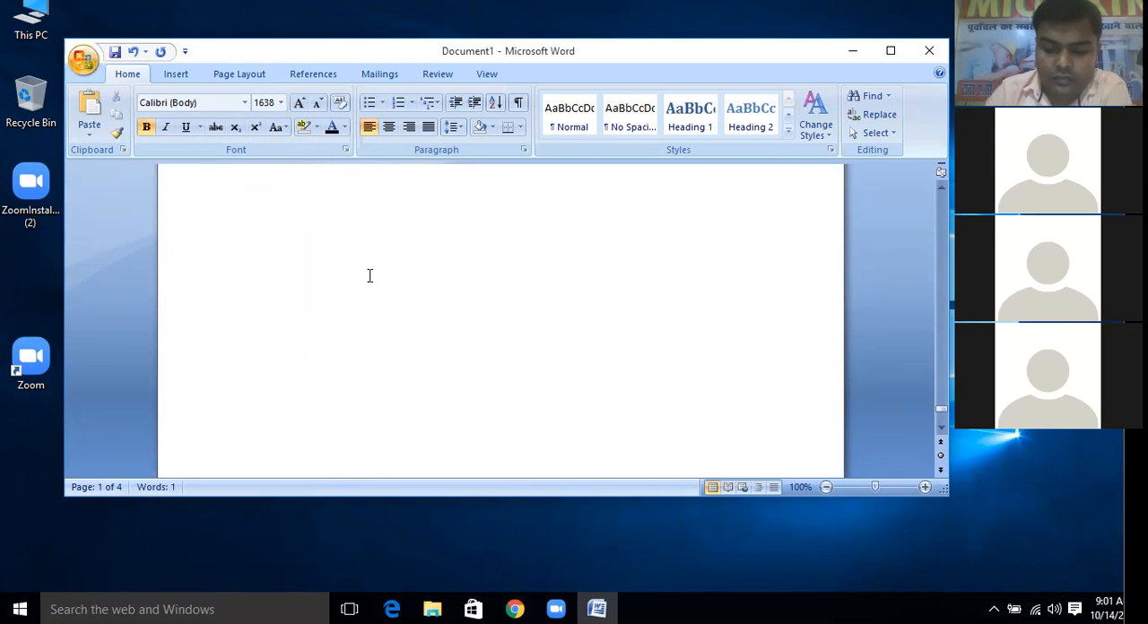
Shrink the font size at the insertion point gradually down to 1, then raise it to 100
{"action": "key", "text": "ctrl+shift+comma"}
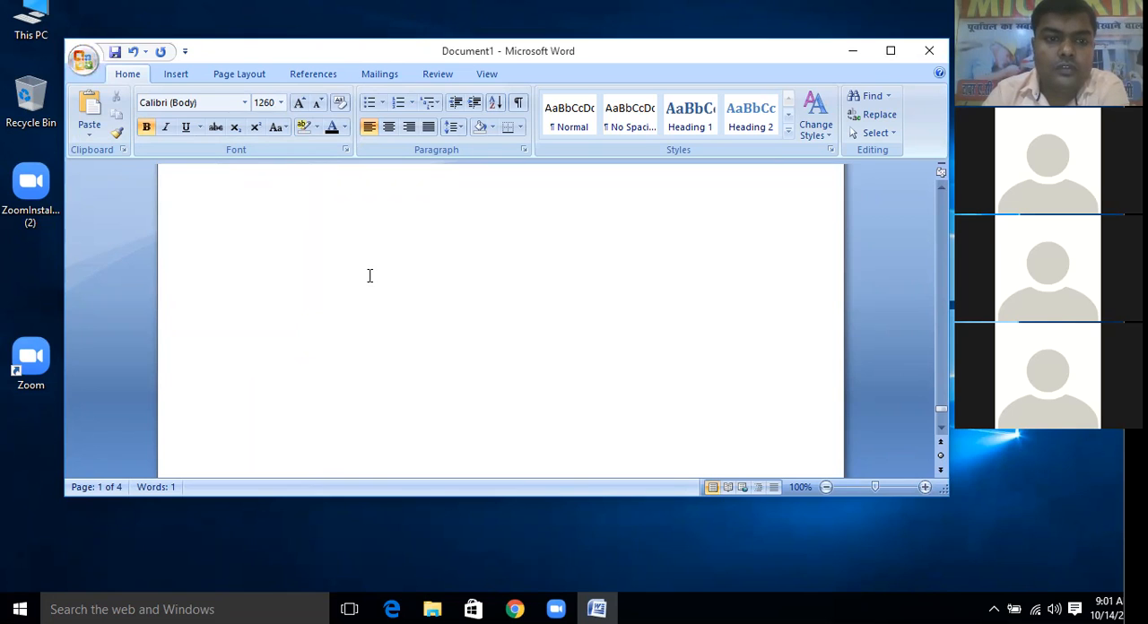
{"action": "key", "text": "ctrl+shift+comma"}
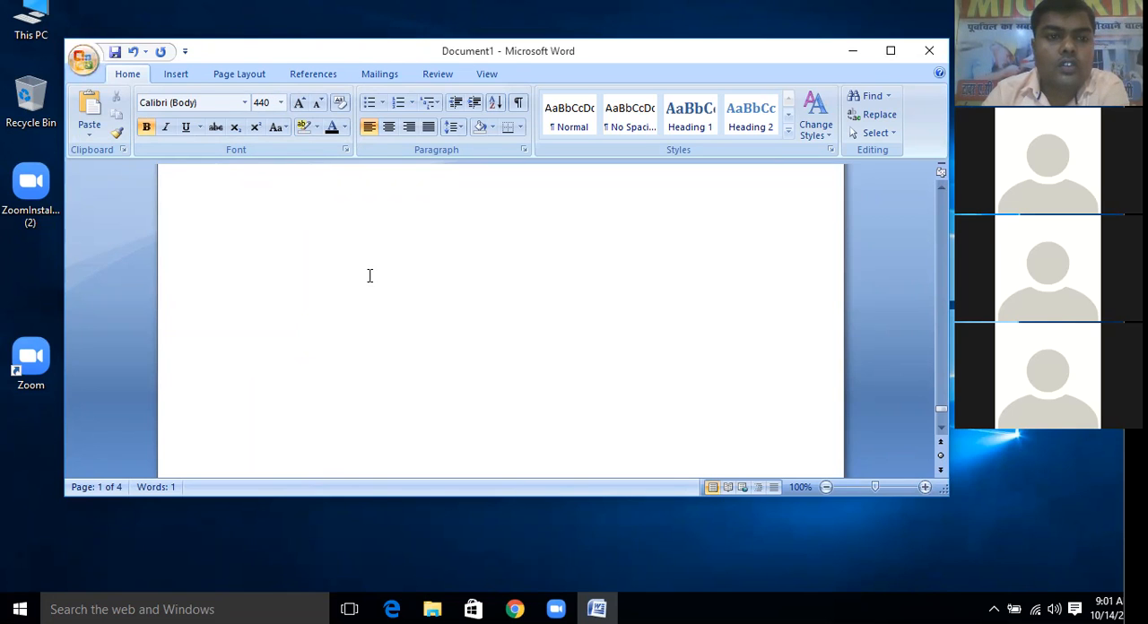
{"action": "key", "text": "ctrl+shift+comma"}
{"action": "left_click", "coordinate": [370, 276]}
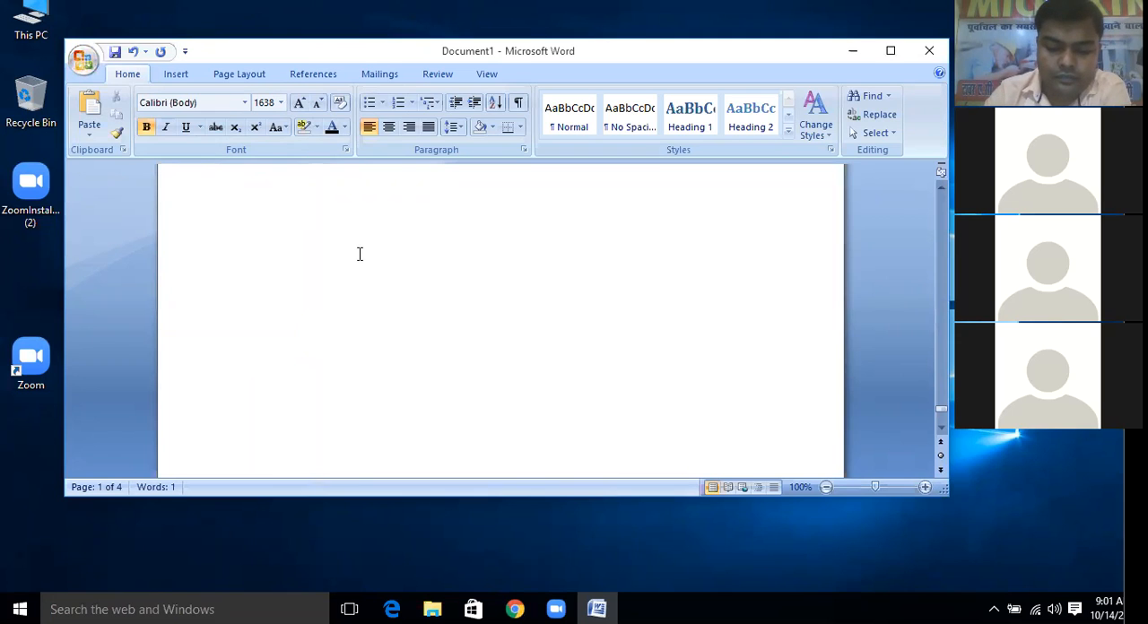
{"action": "key", "text": "ctrl+shift+comma"}
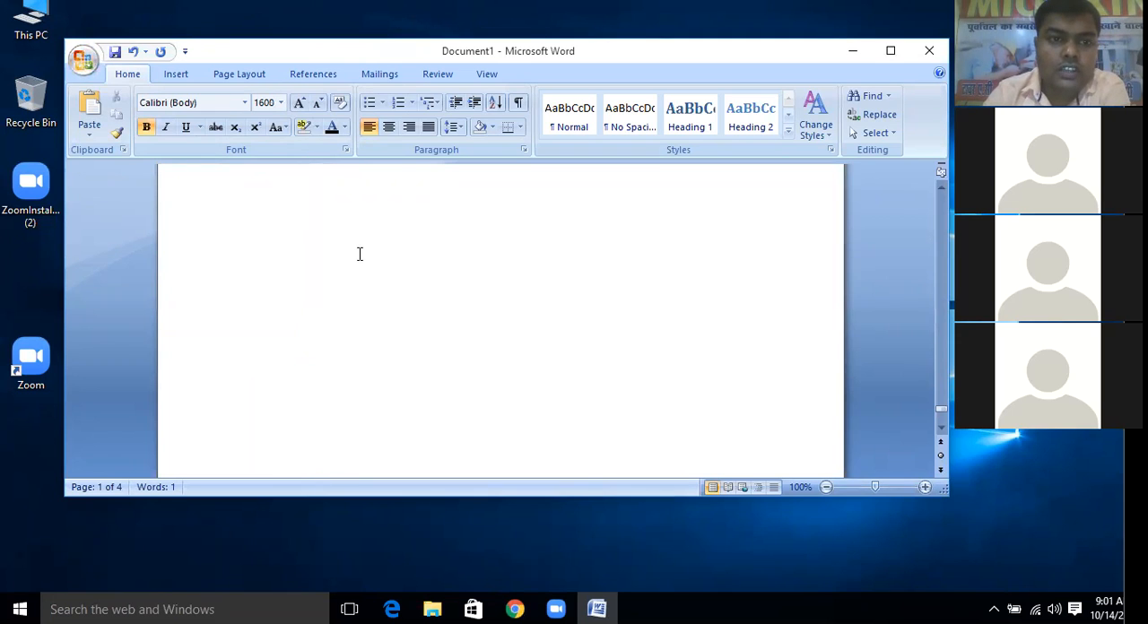
{"action": "key", "text": "ctrl+shift+comma"}
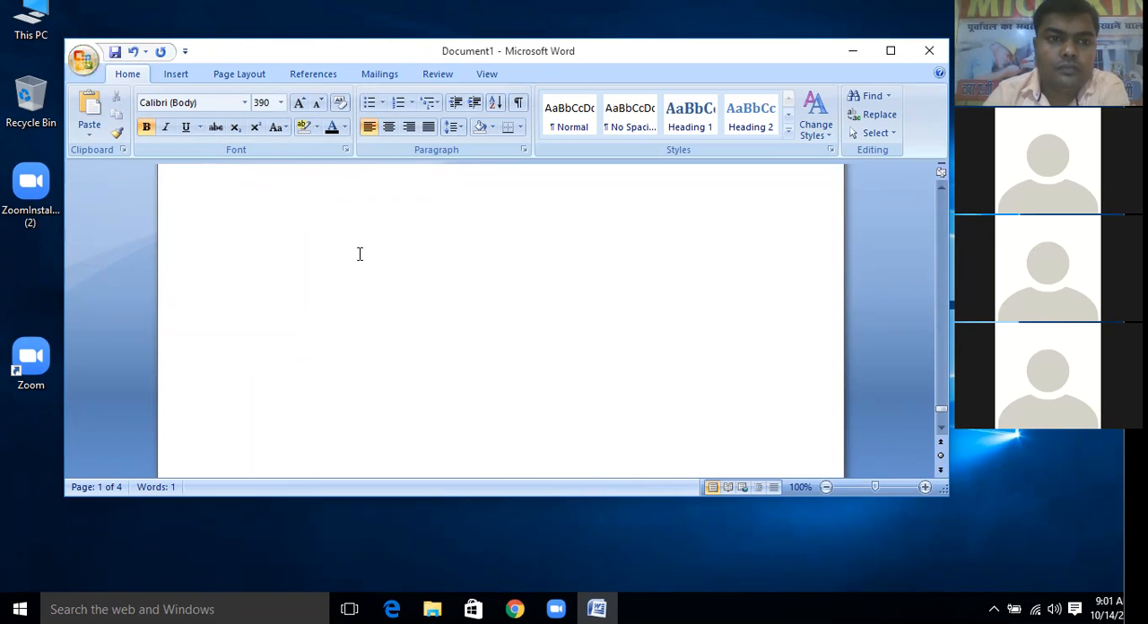
{"action": "key", "text": "ctrl+shift+comma"}
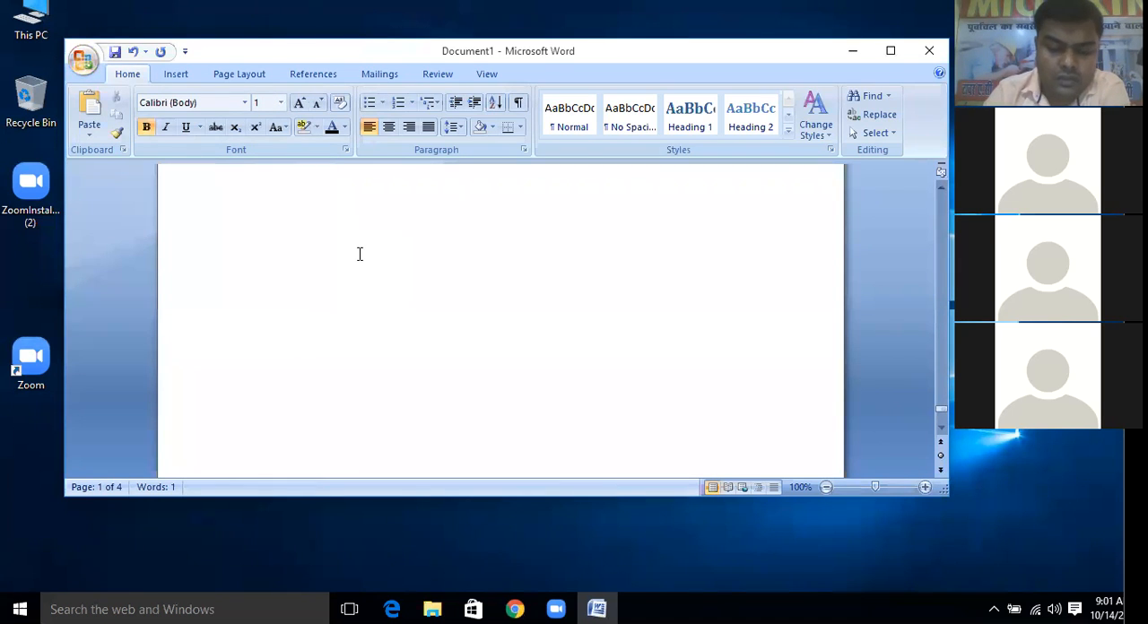
{"action": "key", "text": "ctrl+shift+period"}
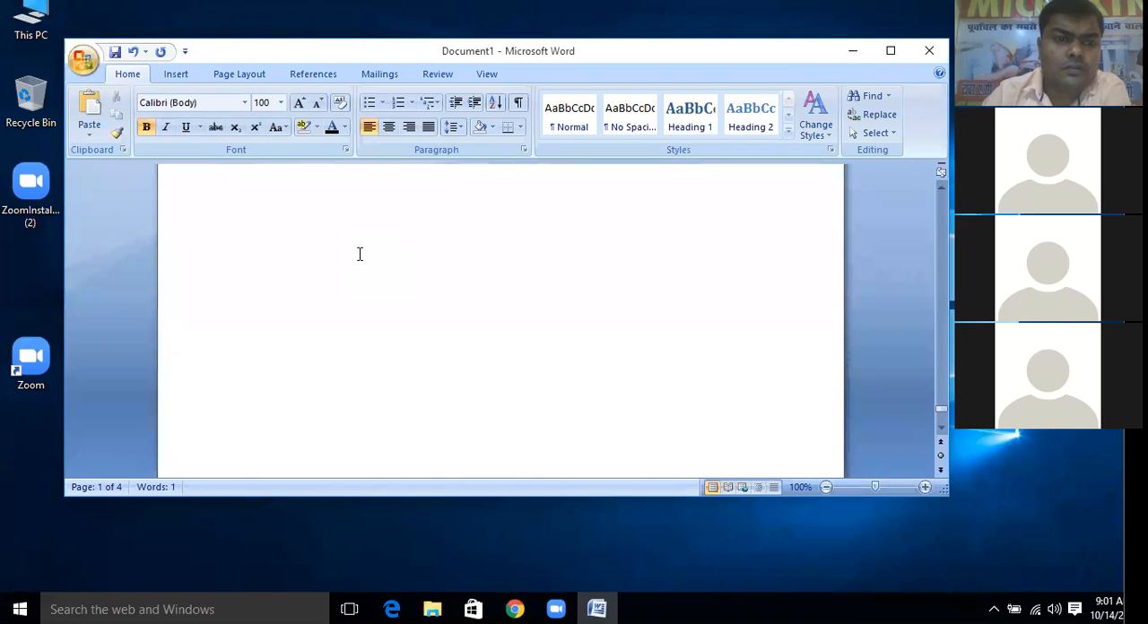
{"action": "key", "text": "Return"}
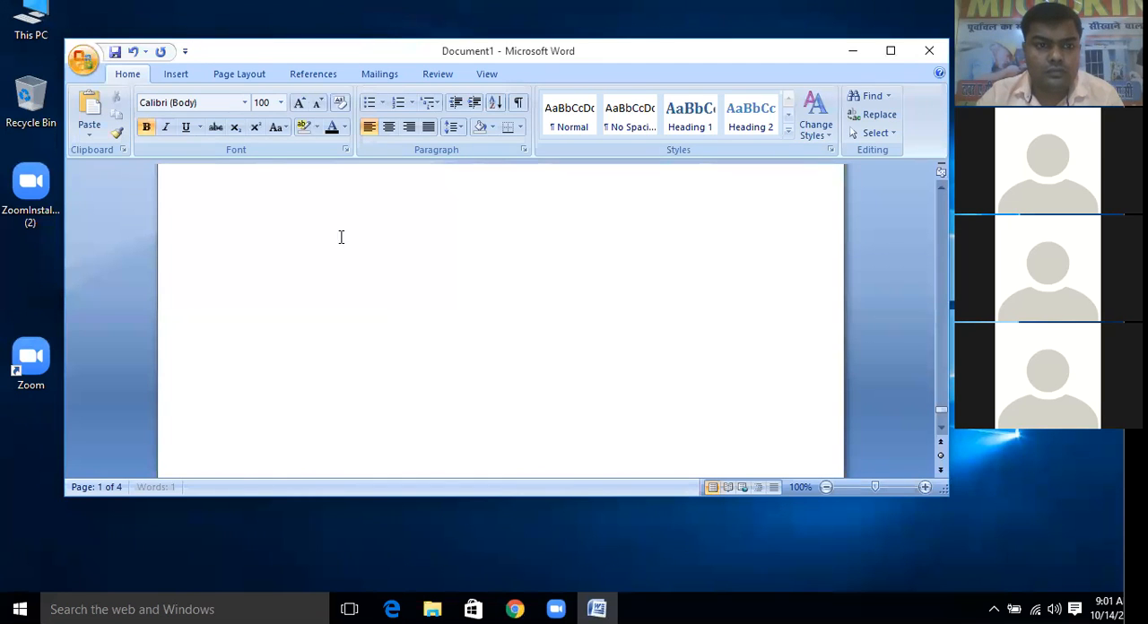
Close the document without saving its changes and relaunch Word with a new blank document
{"action": "left_click", "coordinate": [929, 50]}
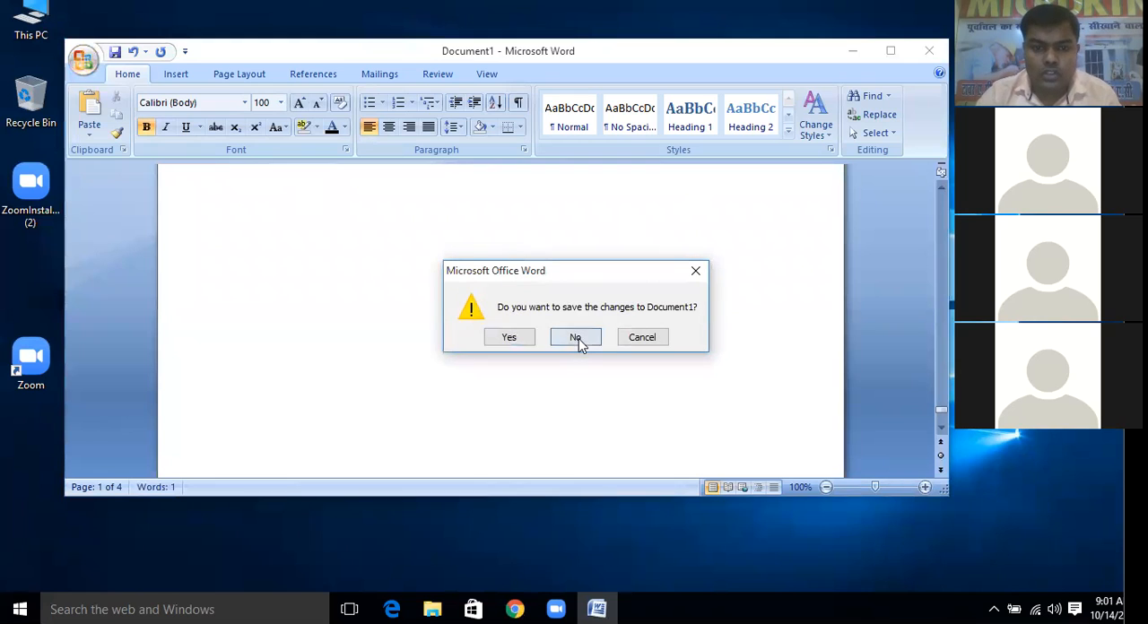
{"action": "left_click", "coordinate": [576, 339]}
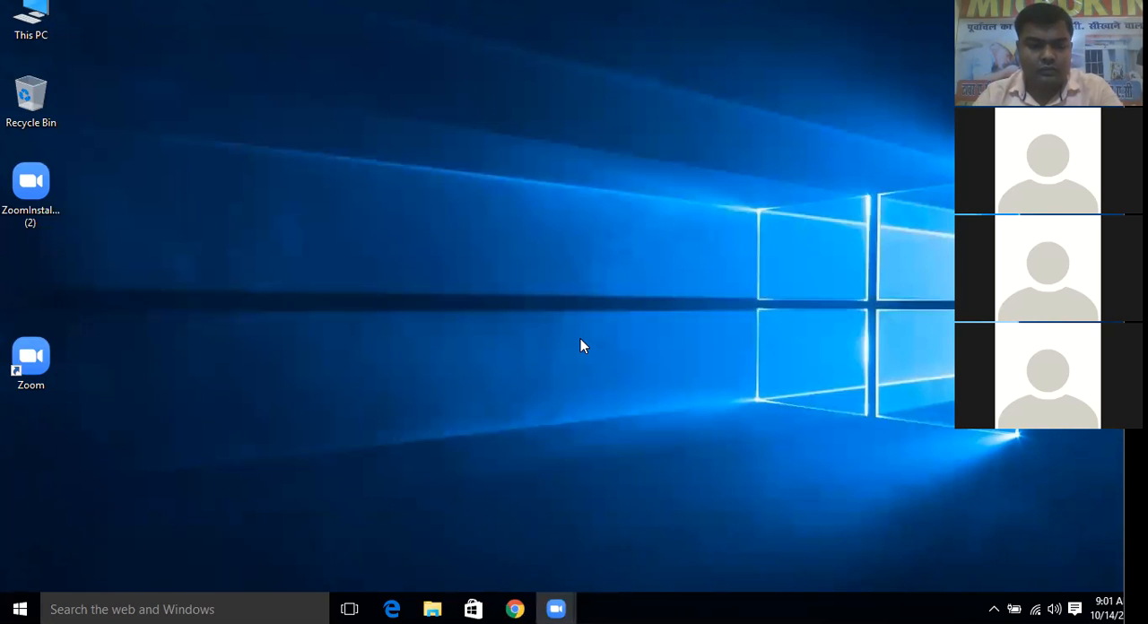
{"action": "key", "text": "super+r"}
{"action": "key", "text": "Escape"}
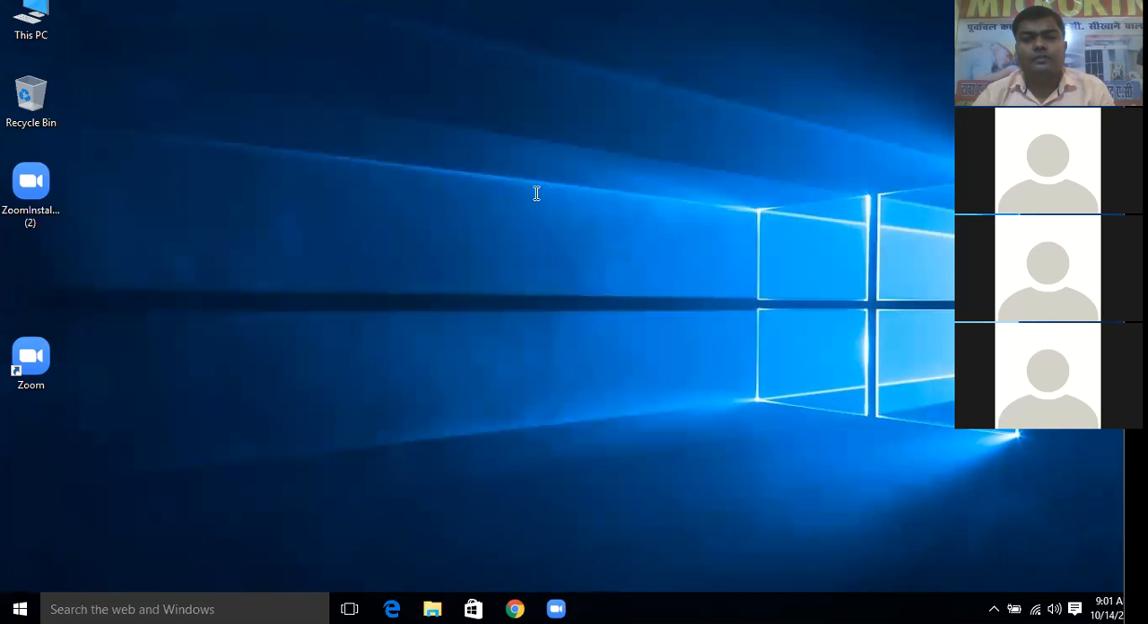
Enter the font size range "1-1638" on the first line of the blank document
{"action": "type", "text": "10"}
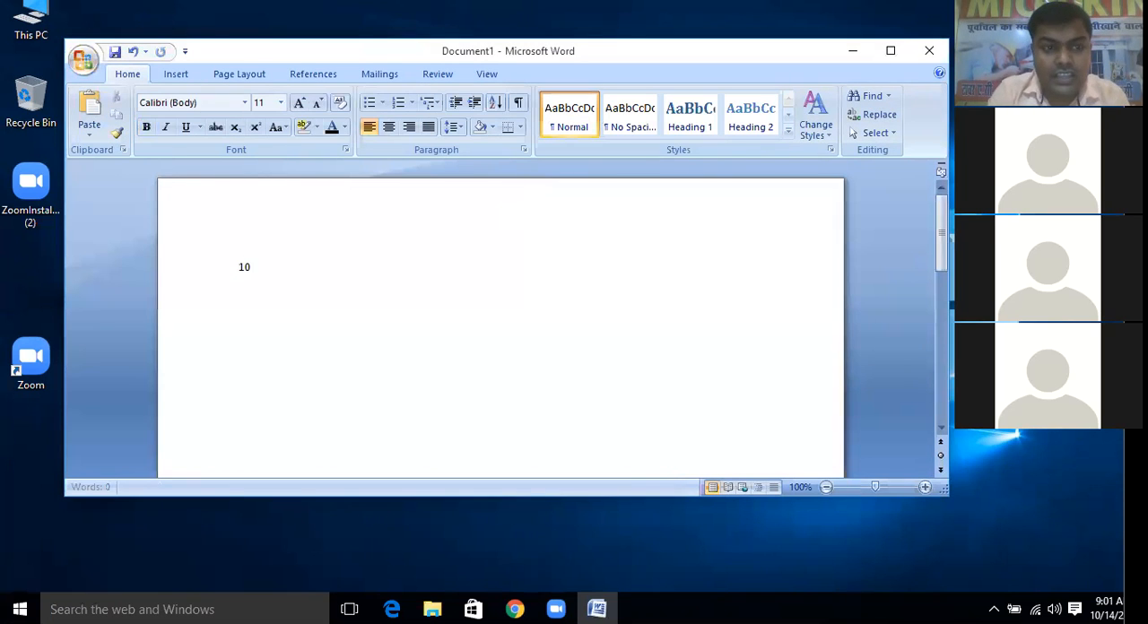
{"action": "key", "text": "BackSpace"}
{"action": "type", "text": "-1638"}
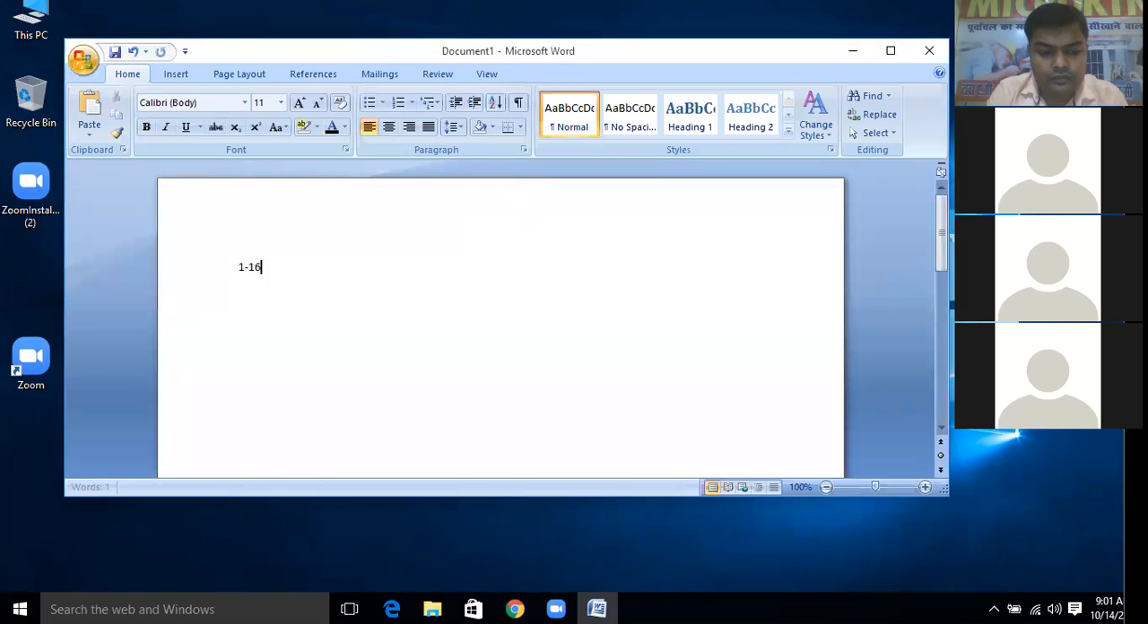
Enlarge the "1-1638" text to size 72 in bold and start a new line below it
{"action": "key", "text": "ctrl+a"}
{"action": "key", "text": "ctrl+shift+period"}
{"action": "key", "text": "ctrl+shift+period"}
{"action": "key", "text": "ctrl+shift+period"}
{"action": "key", "text": "ctrl+shift+period"}
{"action": "key", "text": "ctrl+shift+period"}
{"action": "key", "text": "ctrl+shift+period"}
{"action": "key", "text": "ctrl+shift+period"}
{"action": "key", "text": "ctrl+shift+period"}
{"action": "key", "text": "ctrl+shift+period"}
{"action": "key", "text": "ctrl+shift+period"}
{"action": "key", "text": "ctrl+shift+period"}
{"action": "key", "text": "ctrl+shift+period"}
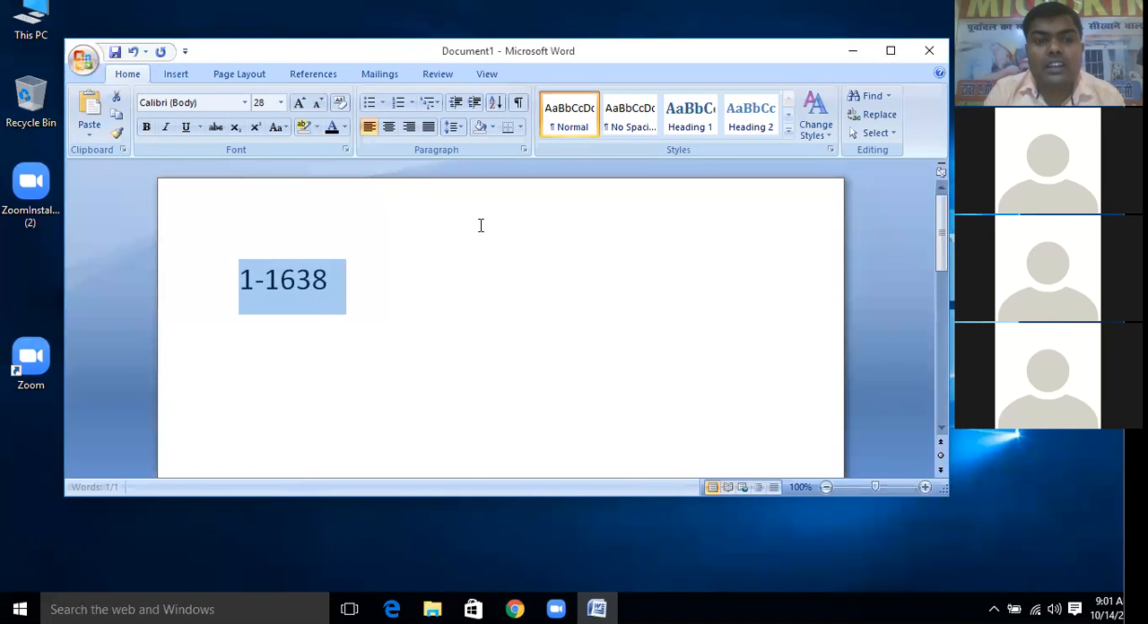
{"action": "key", "text": "ctrl+b"}
{"action": "left_click", "coordinate": [530, 303]}
{"action": "key", "text": "Return"}
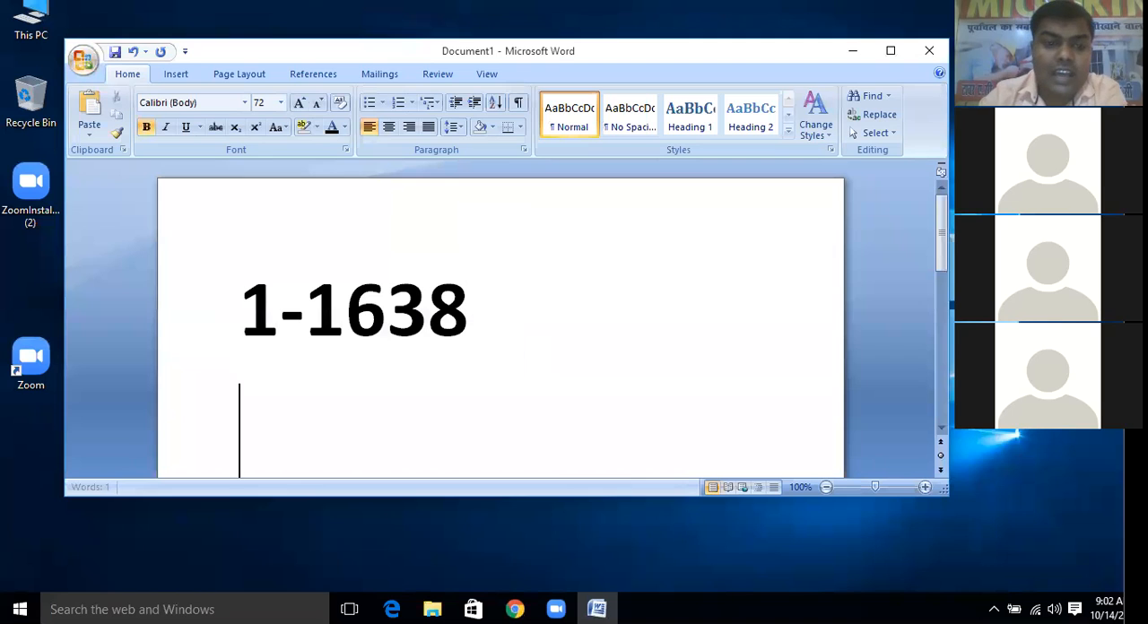
Set the font size to 8 on the new line and enter "8-72"
{"action": "left_click", "coordinate": [281, 102]}
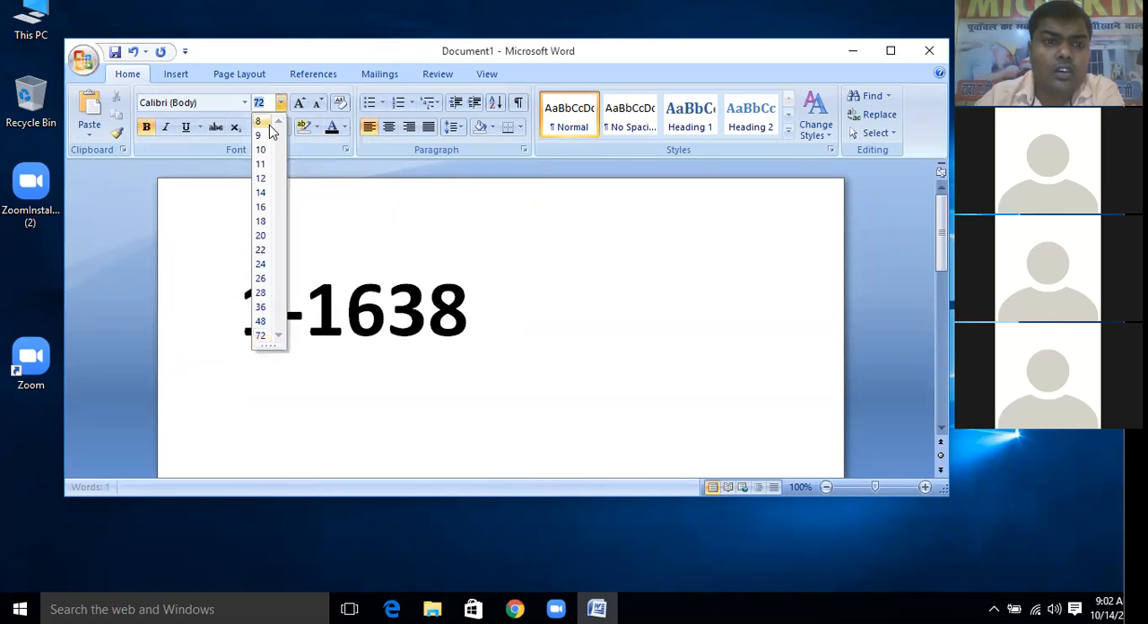
{"action": "left_click", "coordinate": [268, 123]}
{"action": "type", "text": "8-"}
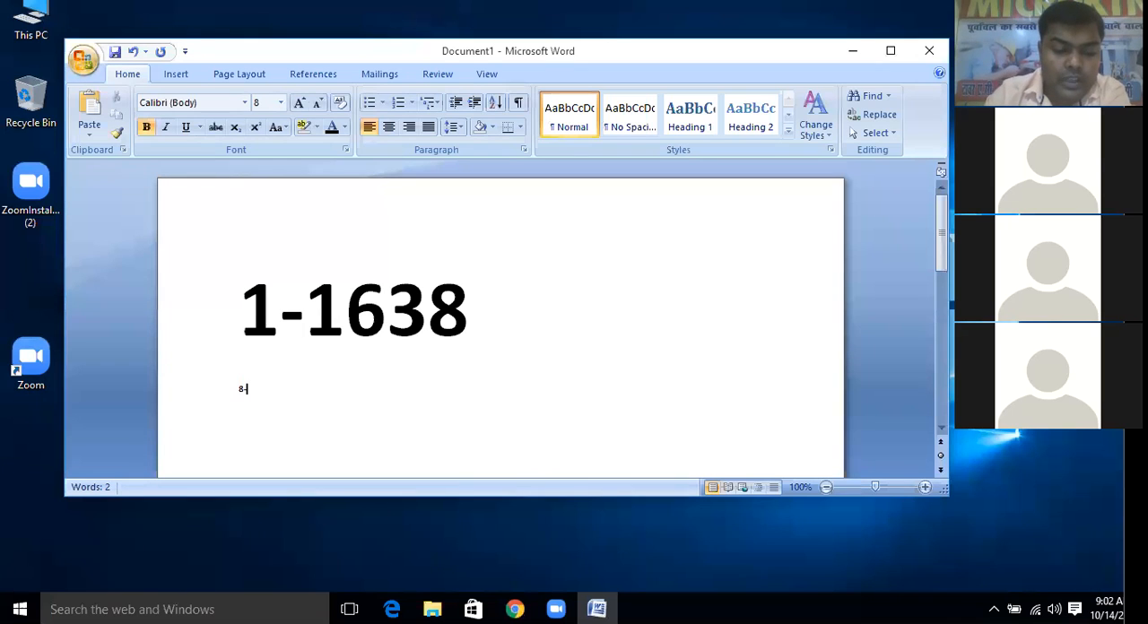
{"action": "type", "text": "72"}
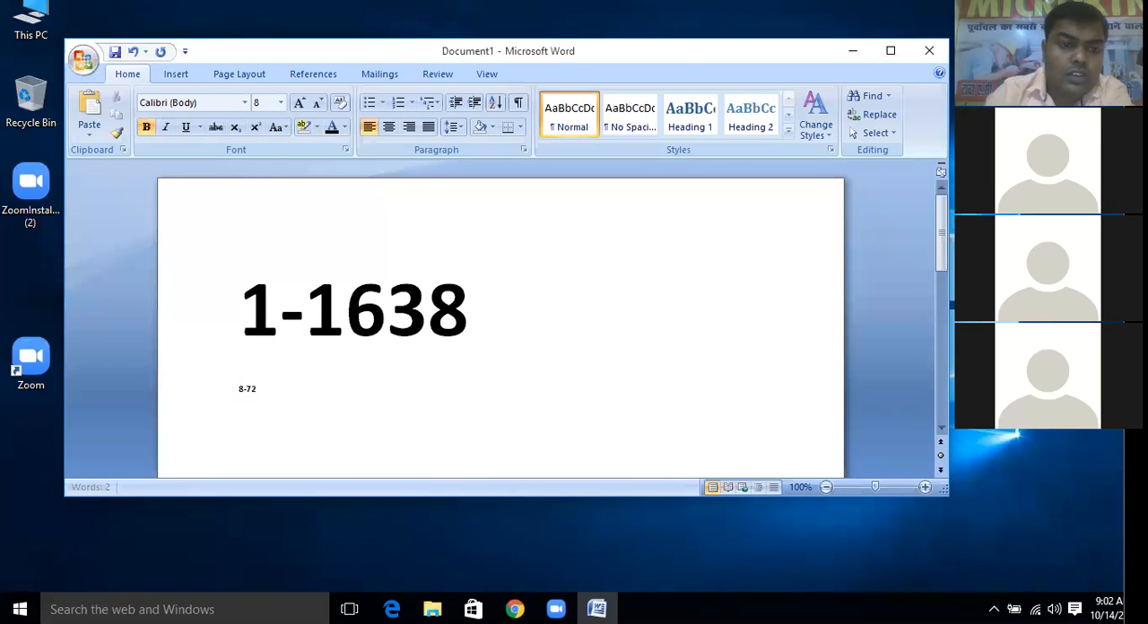
Select the "8-72" text, enlarge it to size 48 and place the insertion point at its end
{"action": "left_click_drag", "start_coordinate": [270, 389], "coordinate": [215, 384]}
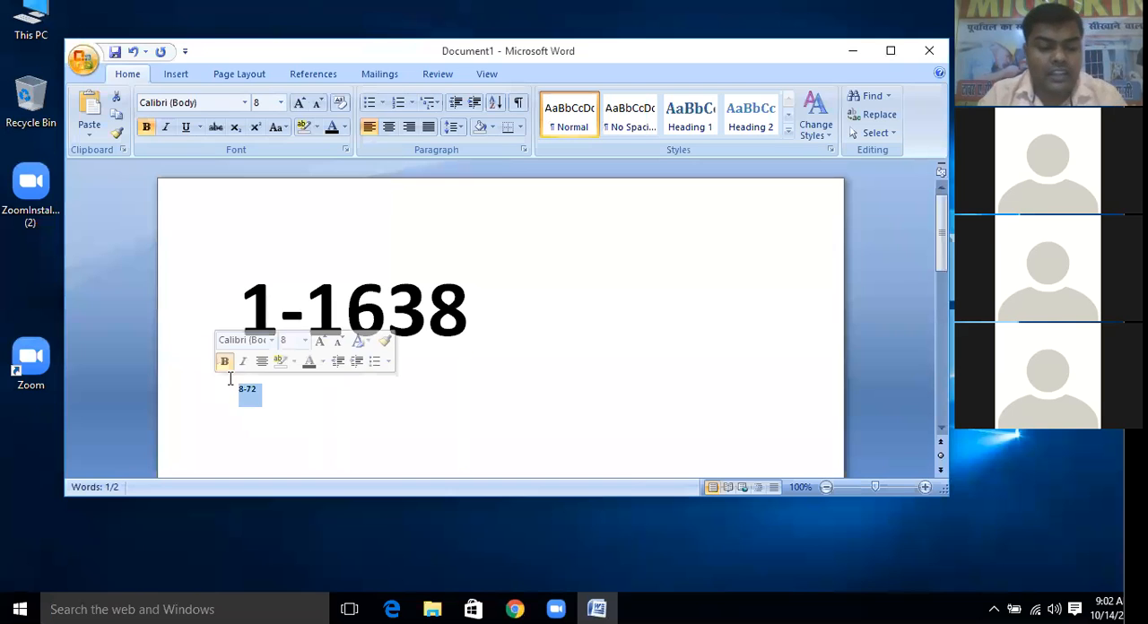
{"action": "key", "text": "ctrl+bracketright"}
{"action": "key", "text": "ctrl+bracketright"}
{"action": "key", "text": "ctrl+bracketright"}
{"action": "key", "text": "ctrl+bracketright"}
{"action": "key", "text": "ctrl+bracketright"}
{"action": "key", "text": "ctrl+bracketright"}
{"action": "key", "text": "ctrl+bracketright"}
{"action": "key", "text": "ctrl+bracketright"}
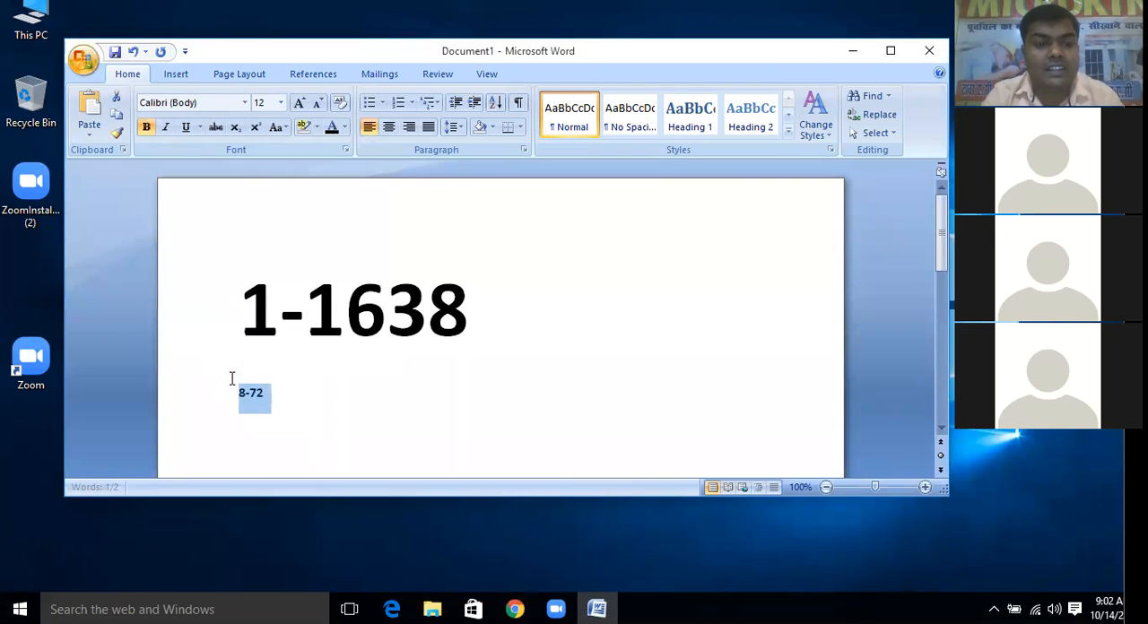
{"action": "key", "text": "ctrl+shift+period"}
{"action": "key", "text": "ctrl+shift+period"}
{"action": "key", "text": "ctrl+shift+period"}
{"action": "key", "text": "ctrl+shift+period"}
{"action": "key", "text": "ctrl+shift+period"}
{"action": "key", "text": "ctrl+shift+period"}
{"action": "key", "text": "ctrl+shift+period"}
{"action": "key", "text": "ctrl+shift+period"}
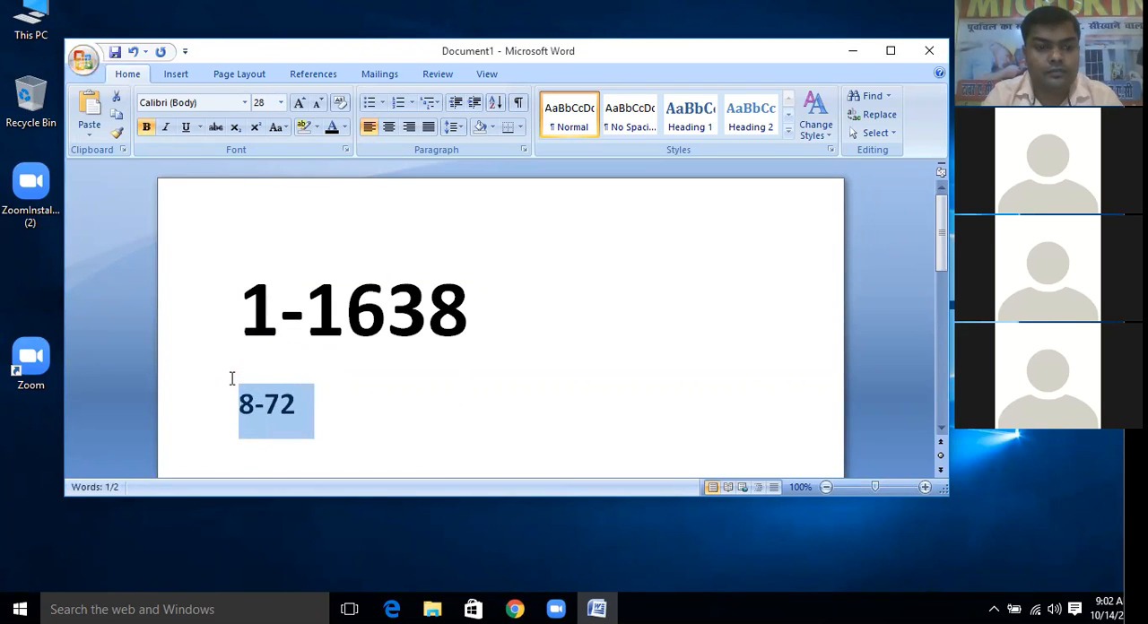
{"action": "left_click", "coordinate": [457, 427]}
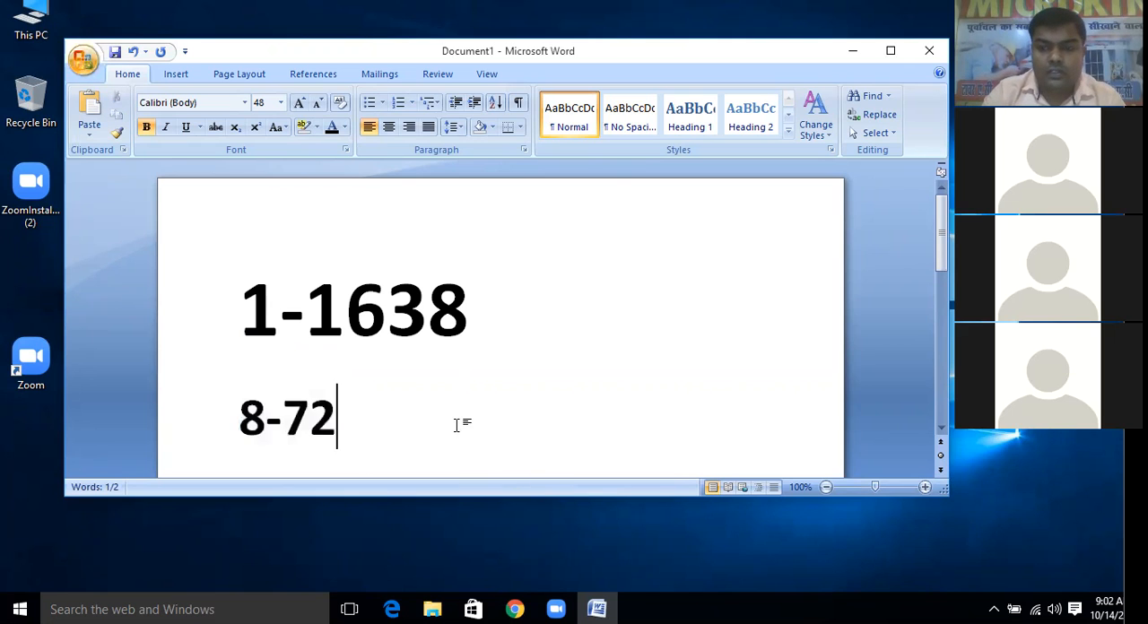
Add the words "BY FONT SIZE" after "8-72" on the second line
{"action": "scroll", "coordinate": [457, 425], "scroll_direction": "down", "scroll_amount": 2}
{"action": "type", "text": "FONT SIX"}
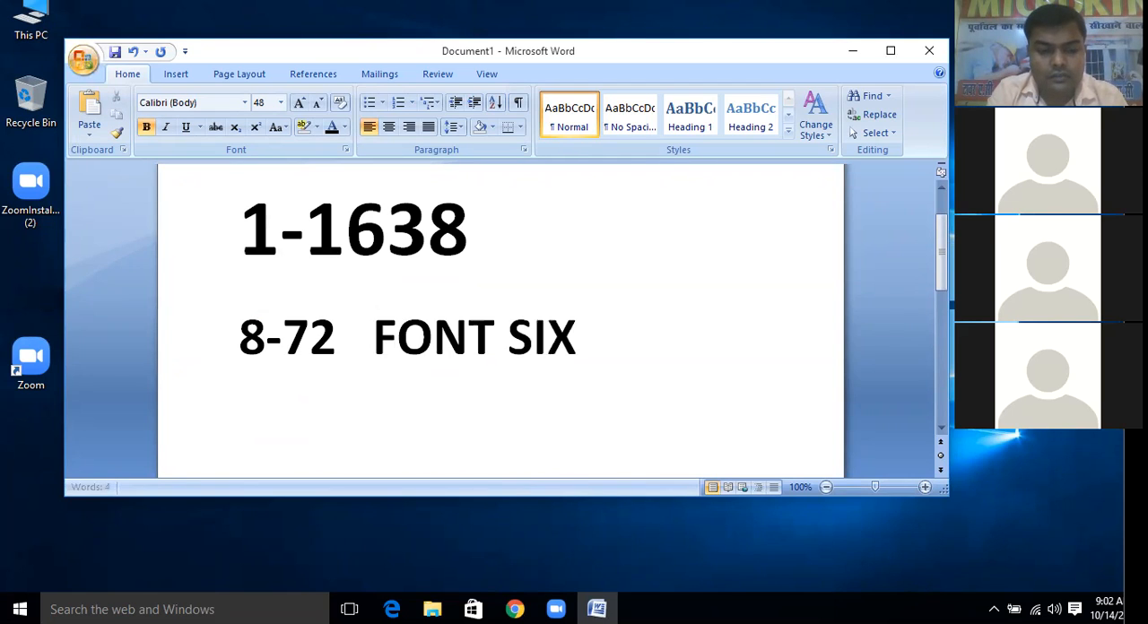
{"action": "type", "text": "E"}
{"action": "key", "text": "BackSpace"}
{"action": "key", "text": "BackSpace"}
{"action": "type", "text": "ZE"}
{"action": "left_click", "coordinate": [364, 332]}
{"action": "type", "text": "BY  "}
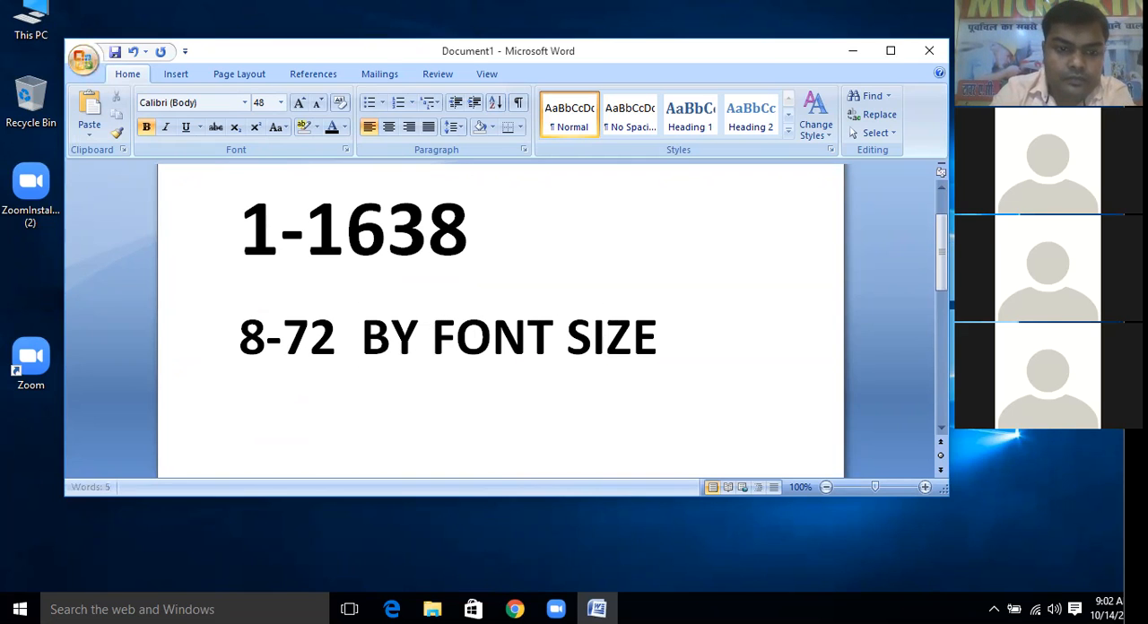
{"action": "type", "text": "DEG"}
Insert the word "DEFAULT" between "BY" and "FONT SIZE"
{"action": "key", "text": "BackSpace"}
{"action": "type", "text": "FAU"}
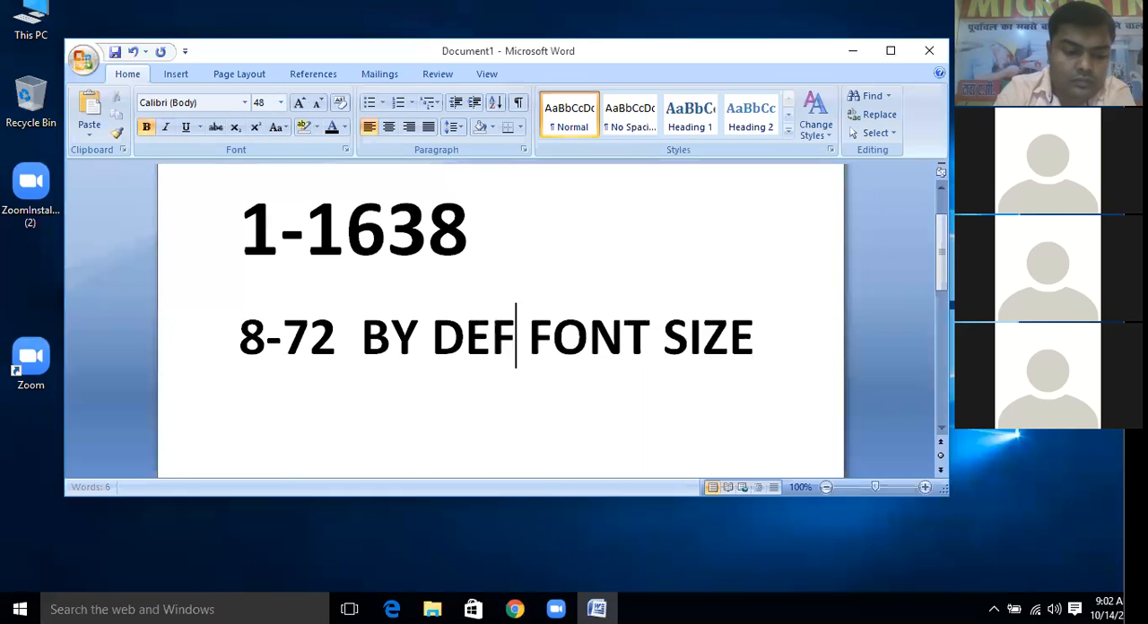
{"action": "type", "text": "LT"}
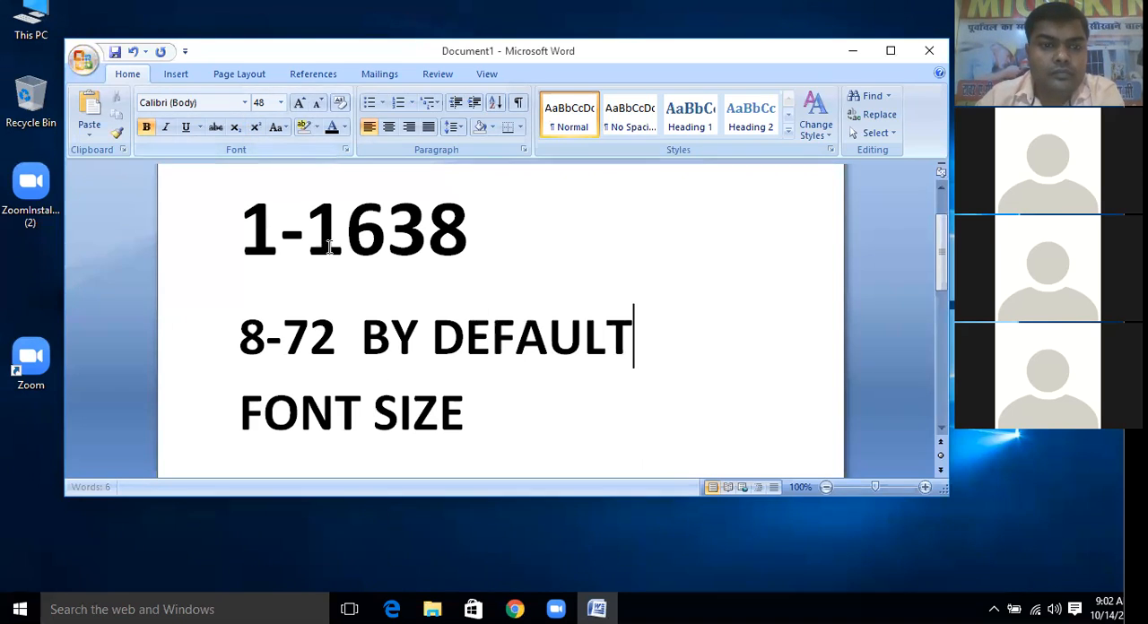
{"action": "left_click", "coordinate": [395, 270]}
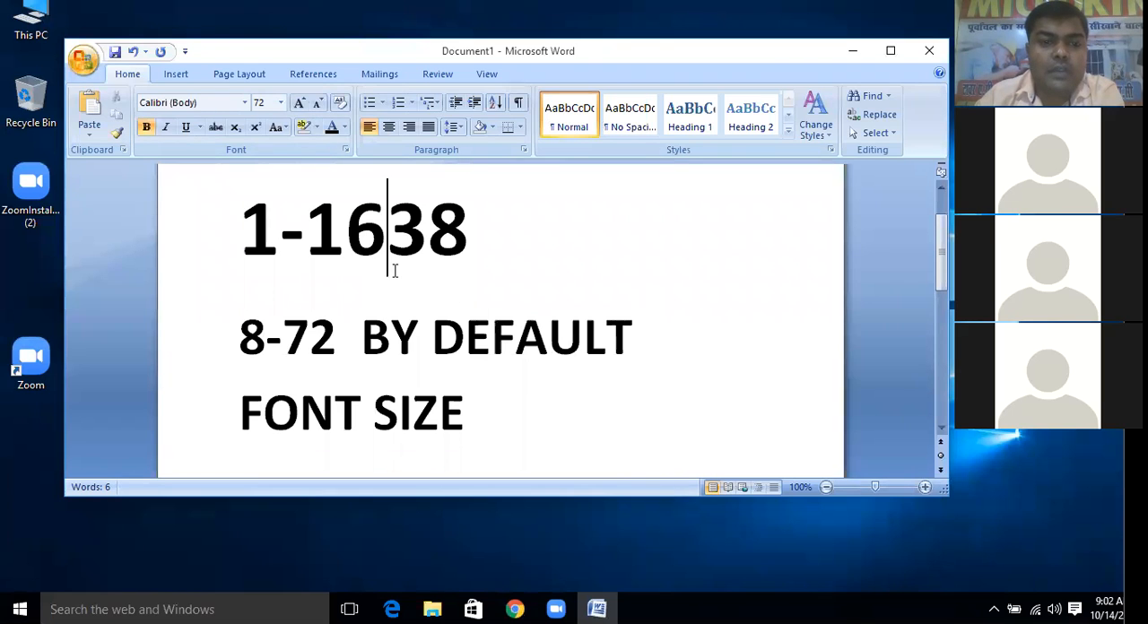
{"action": "scroll", "coordinate": [396, 266], "scroll_direction": "up", "scroll_amount": 1}
{"action": "scroll", "coordinate": [401, 266], "scroll_direction": "down", "scroll_amount": 2}
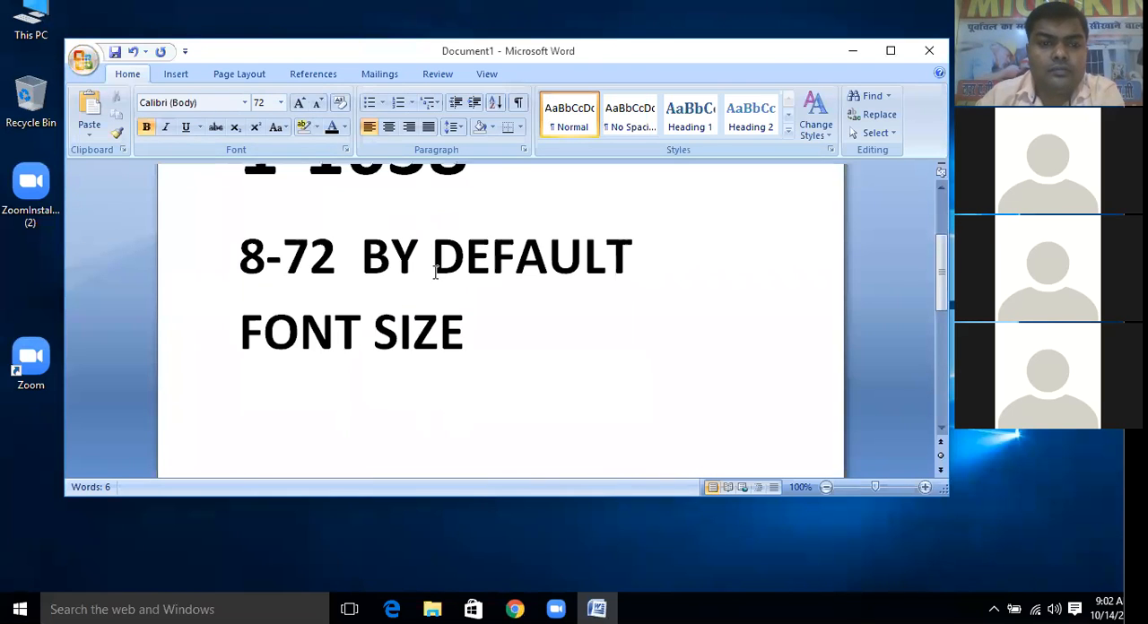
{"action": "scroll", "coordinate": [421, 269], "scroll_direction": "up", "scroll_amount": 1}
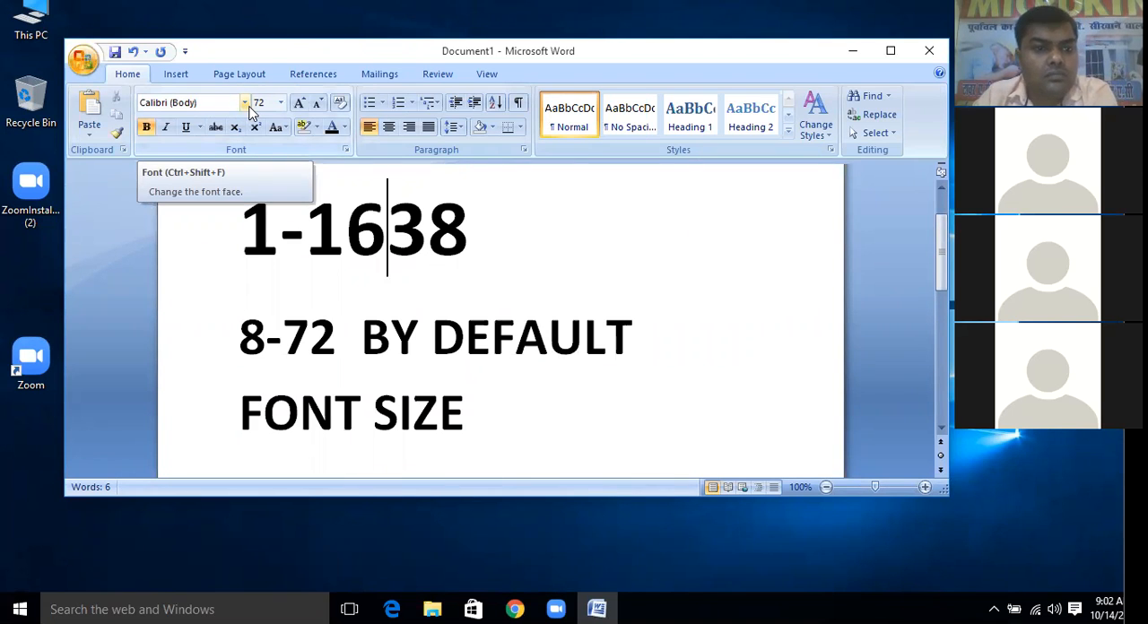
Change the font of the "8-72 BY DEFAULT" text to Baskerville Old Face
{"action": "left_click", "coordinate": [342, 293]}
{"action": "left_click_drag", "start_coordinate": [641, 339], "coordinate": [235, 340]}
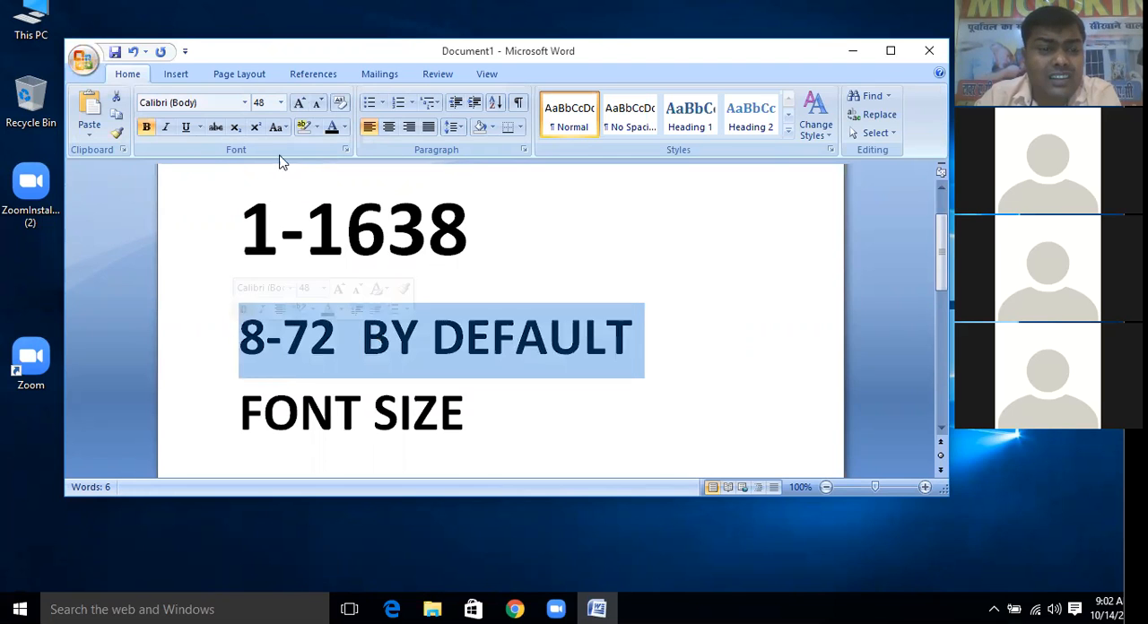
{"action": "left_click", "coordinate": [244, 102]}
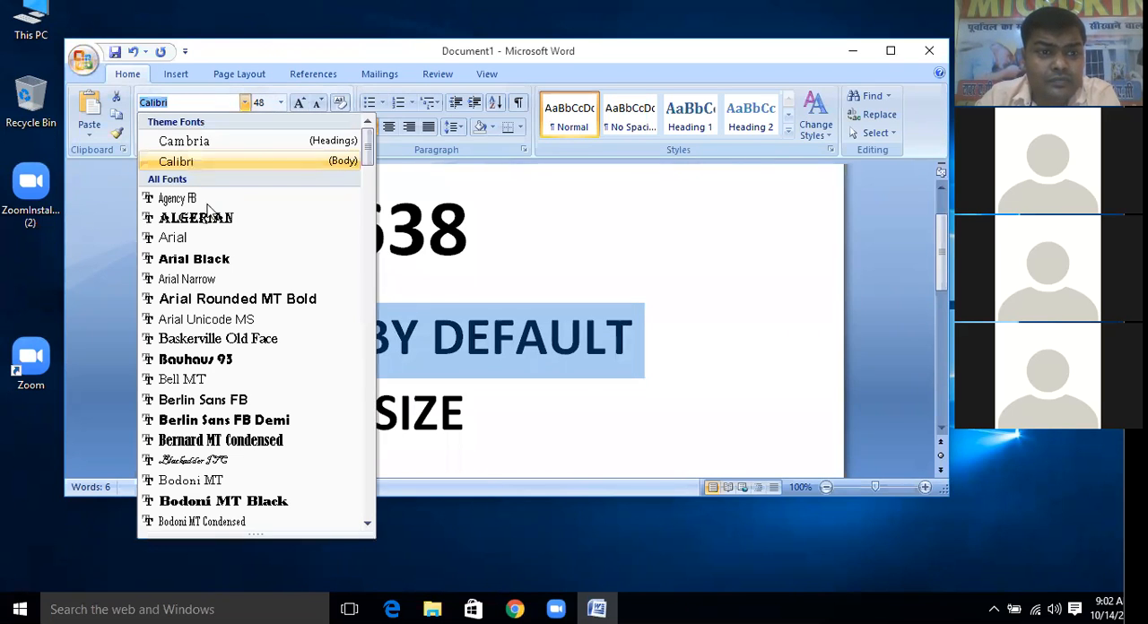
{"action": "left_click", "coordinate": [196, 340]}
{"action": "left_click", "coordinate": [472, 405]}
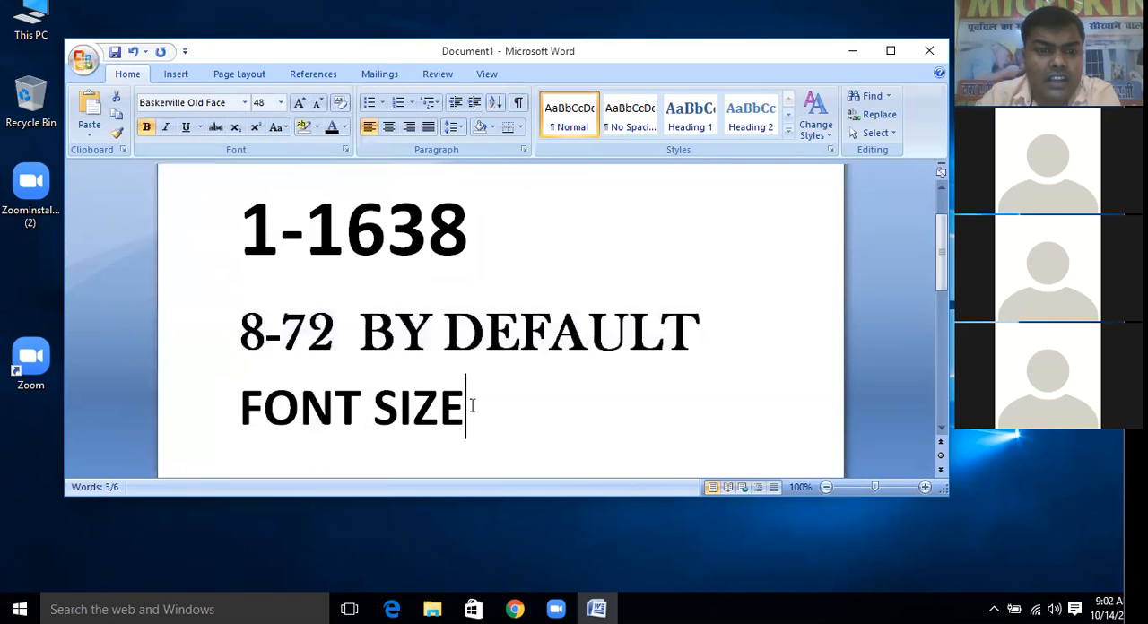
Change the font of the "1-1638" line to Bodoni MT Poster Compressed
{"action": "left_click_drag", "start_coordinate": [475, 233], "coordinate": [237, 233]}
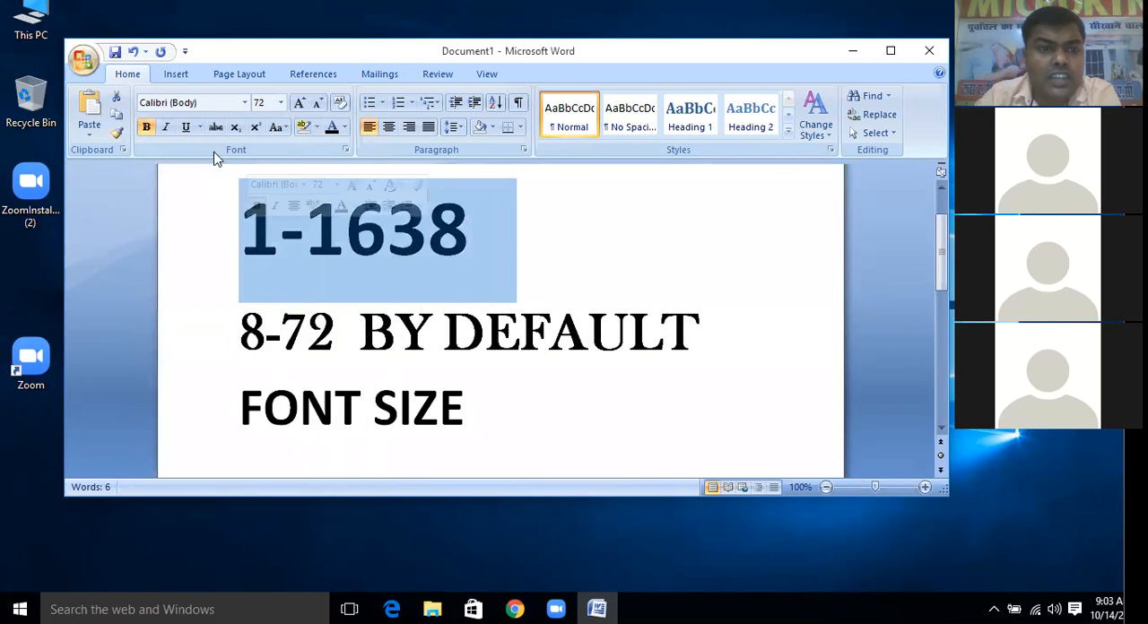
{"action": "left_click", "coordinate": [244, 102]}
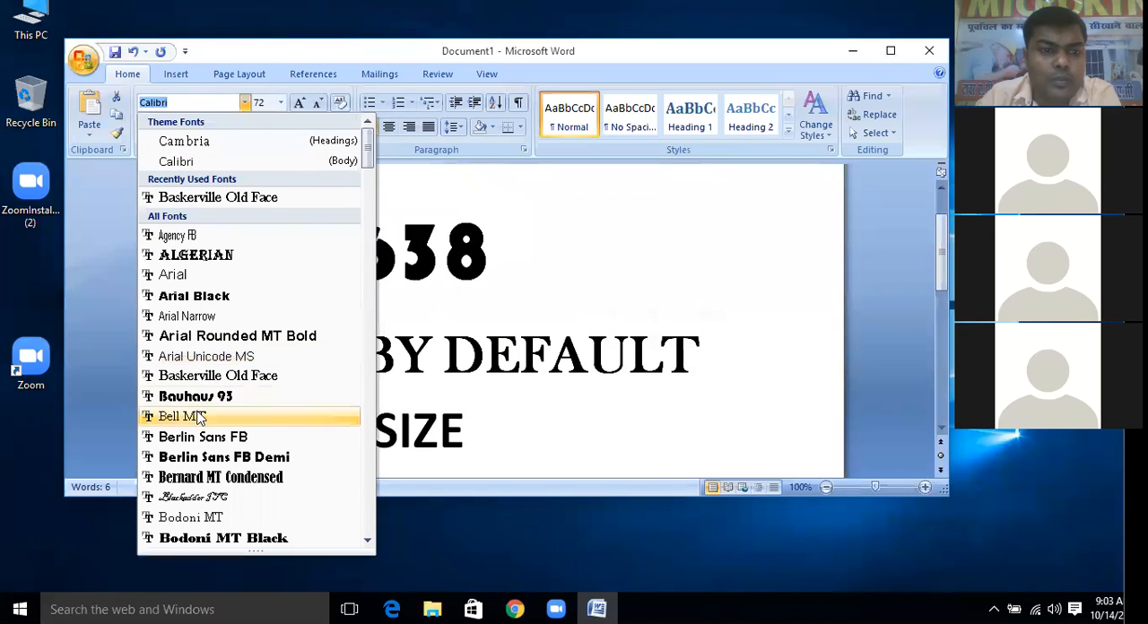
{"action": "scroll", "coordinate": [206, 444], "scroll_direction": "down", "scroll_amount": 4}
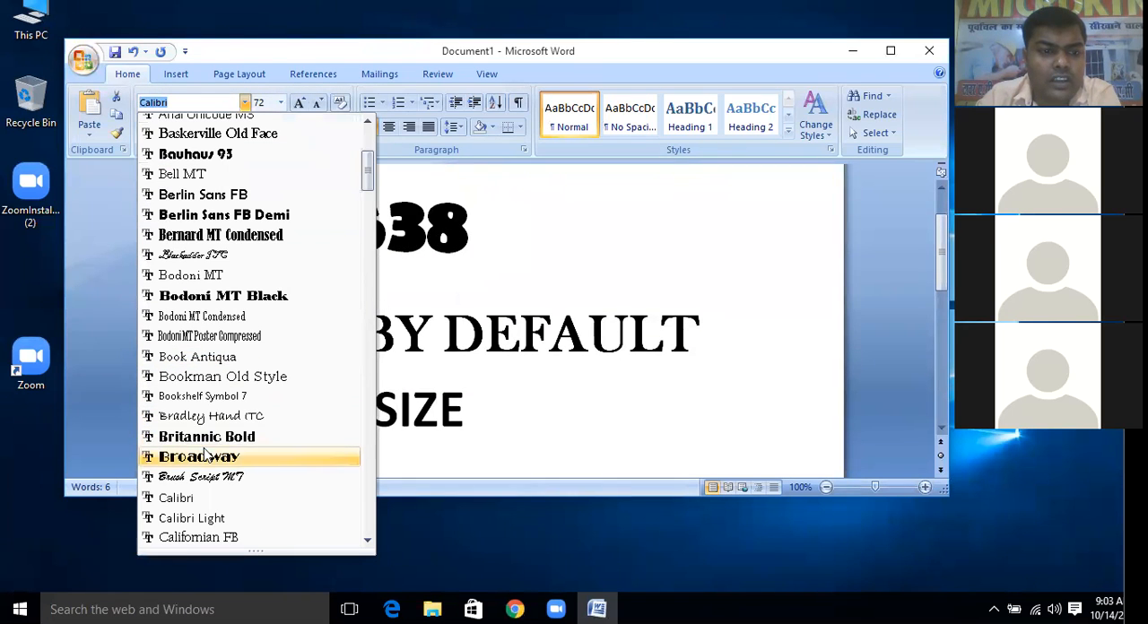
{"action": "left_click", "coordinate": [208, 337]}
{"action": "left_click", "coordinate": [401, 336]}
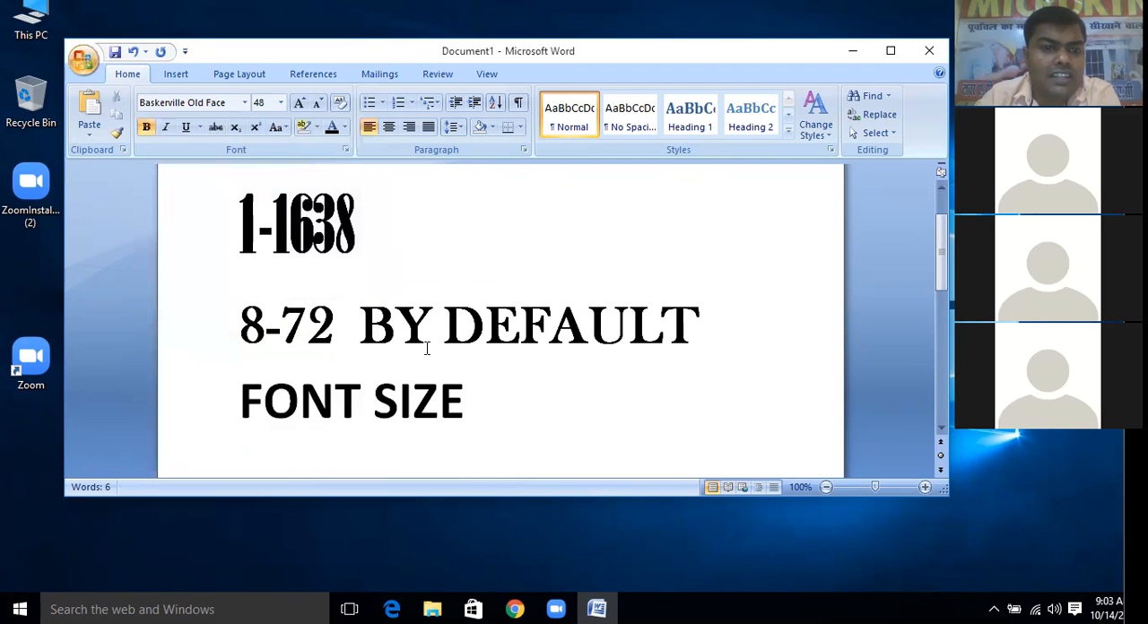
Change the font of the words "FONT SIZE" to Arial Black and place the insertion point after them
{"action": "left_click_drag", "start_coordinate": [486, 406], "coordinate": [205, 403]}
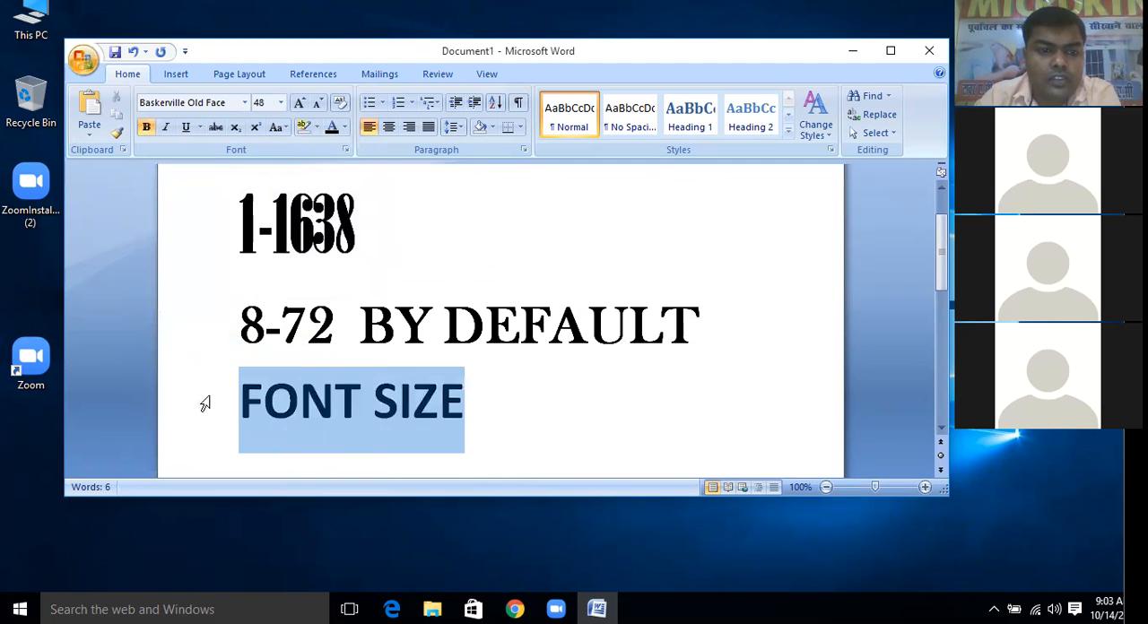
{"action": "left_click", "coordinate": [244, 102]}
{"action": "left_click", "coordinate": [196, 316]}
{"action": "left_click", "coordinate": [610, 431]}
Start a new line below "FONT SIZE" in Bradley Hand ITC and enter "GDGDFG FDGFD"
{"action": "scroll", "coordinate": [557, 360], "scroll_direction": "down", "scroll_amount": 1}
{"action": "scroll", "coordinate": [557, 359], "scroll_direction": "down", "scroll_amount": 1}
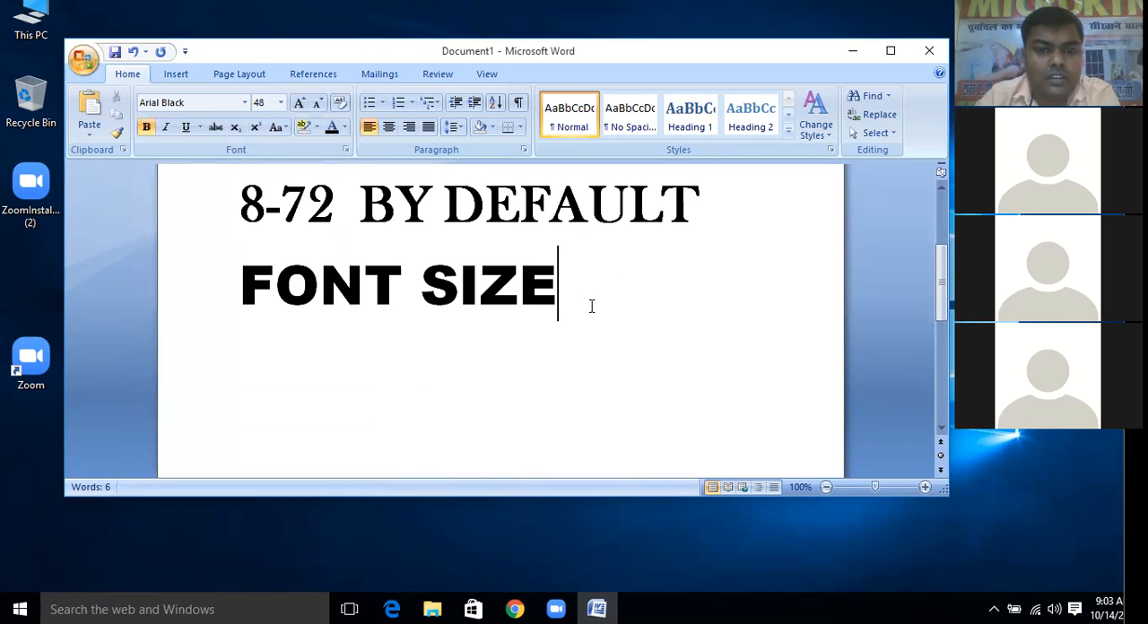
{"action": "key", "text": "Return"}
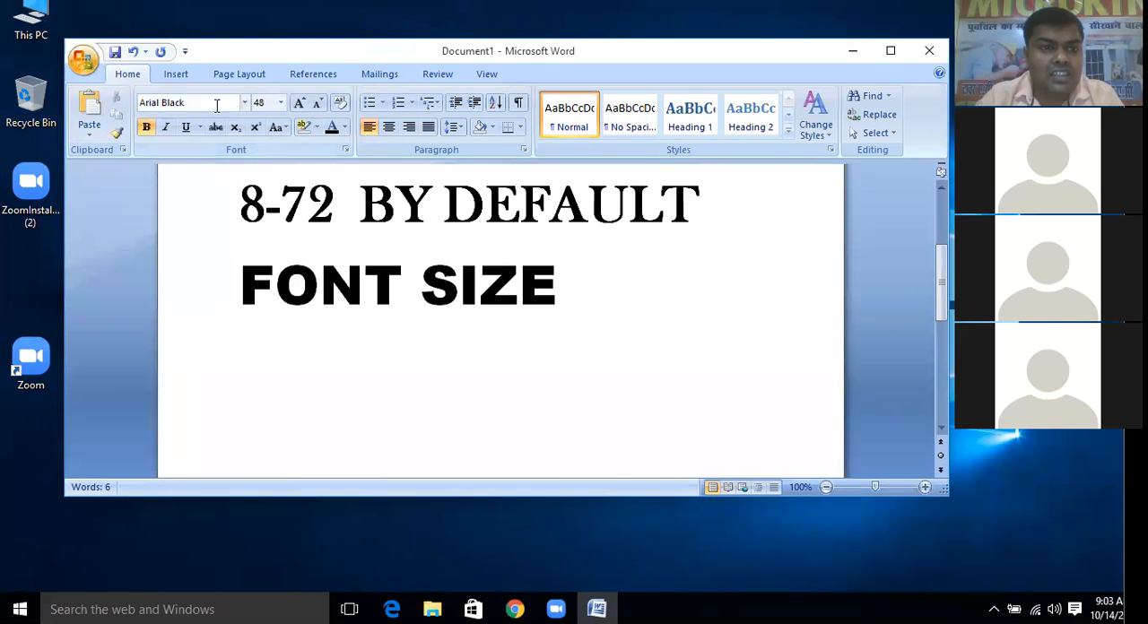
{"action": "left_click", "coordinate": [244, 103]}
{"action": "scroll", "coordinate": [213, 261], "scroll_direction": "down", "scroll_amount": 10}
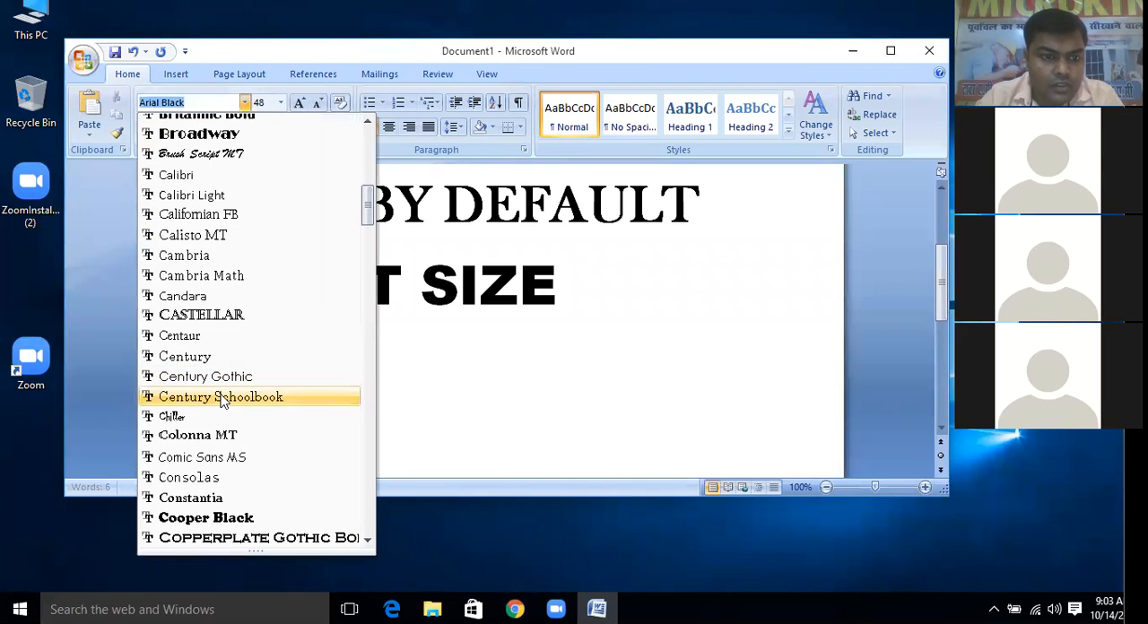
{"action": "scroll", "coordinate": [217, 209], "scroll_direction": "up", "scroll_amount": 3}
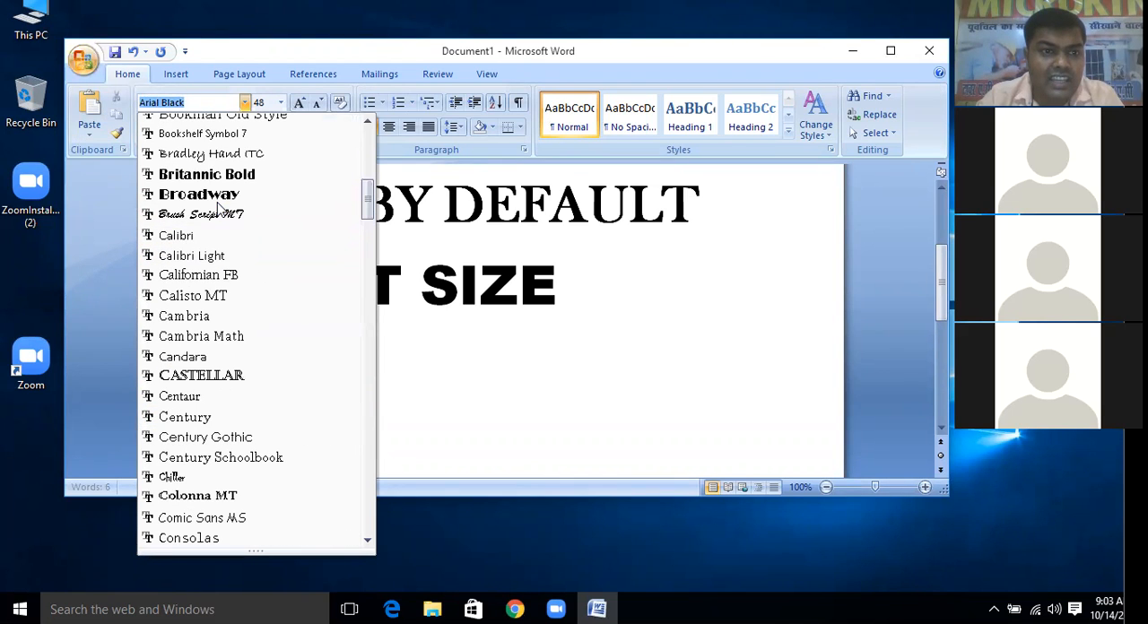
{"action": "left_click", "coordinate": [211, 154]}
{"action": "type", "text": "GDGDFG"}
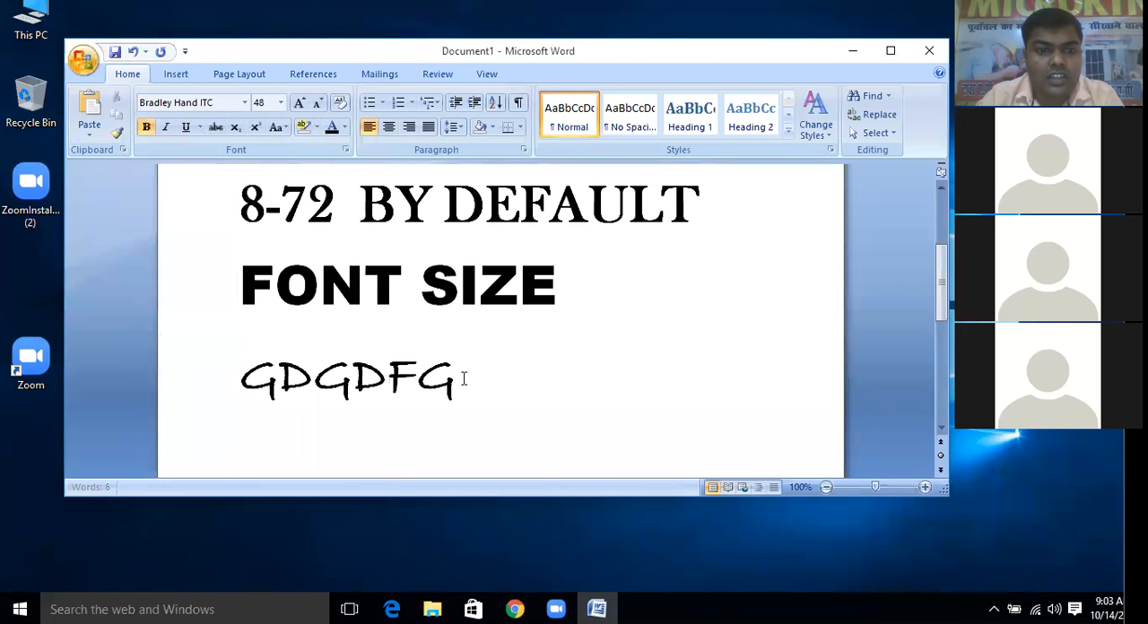
{"action": "type", "text": " FDGFD"}
Add two more lines of sample text in the same font, "BJIDNFDSNFN" and "DSLFKD SDFDKFJKD"
{"action": "key", "text": "Return"}
{"action": "type", "text": "BJIDNFDSNFN"}
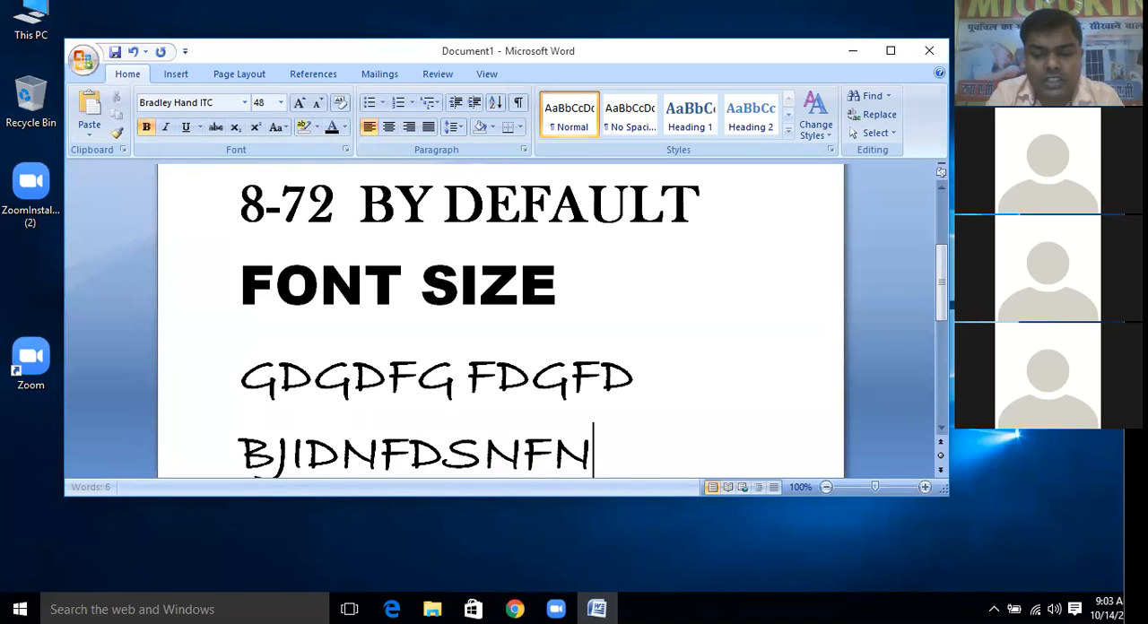
{"action": "key", "text": "Return"}
{"action": "type", "text": "DSLFKD "}
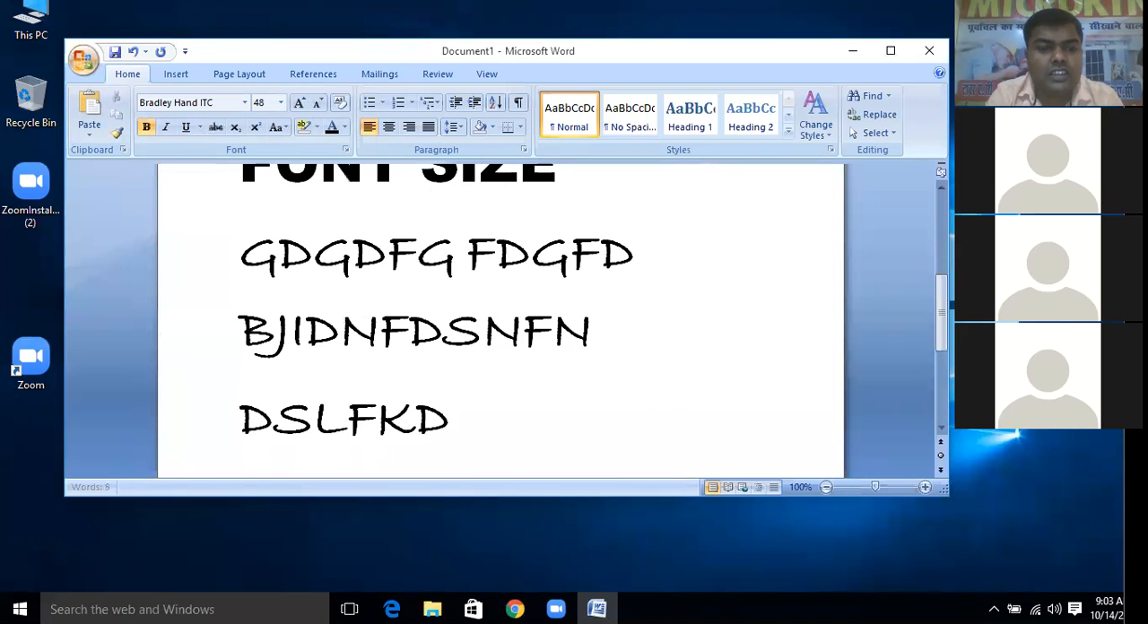
{"action": "type", "text": "SDFDKFJKD"}
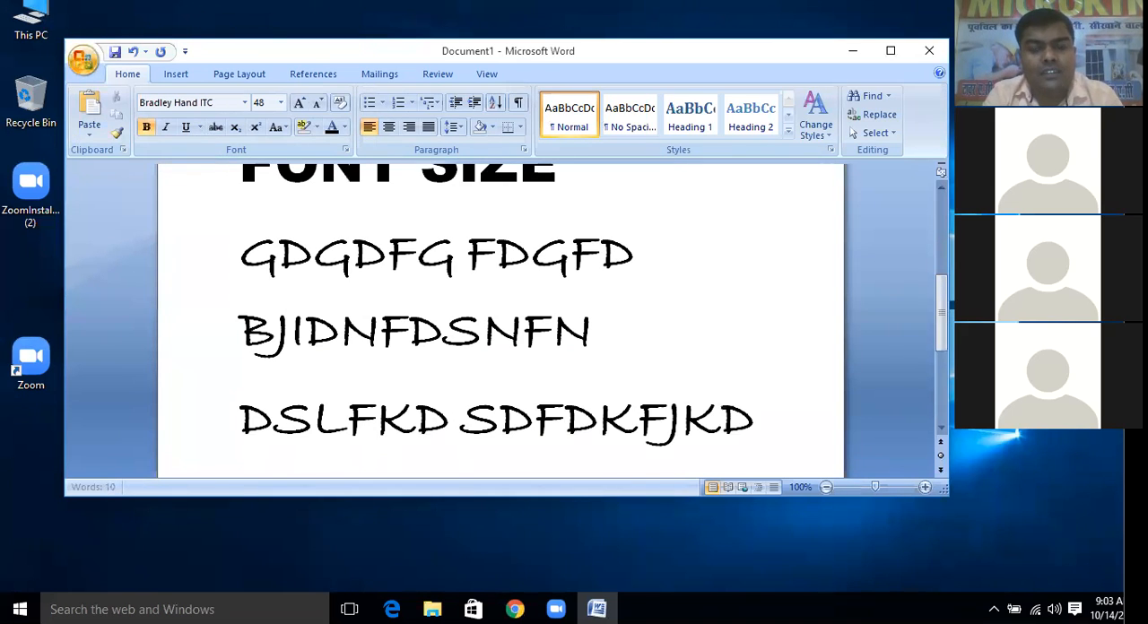
Switch to Calisto MT on a new line, enter sample text starting with "EGFGF", and add "FDG" on its own line
{"action": "key", "text": "Return"}
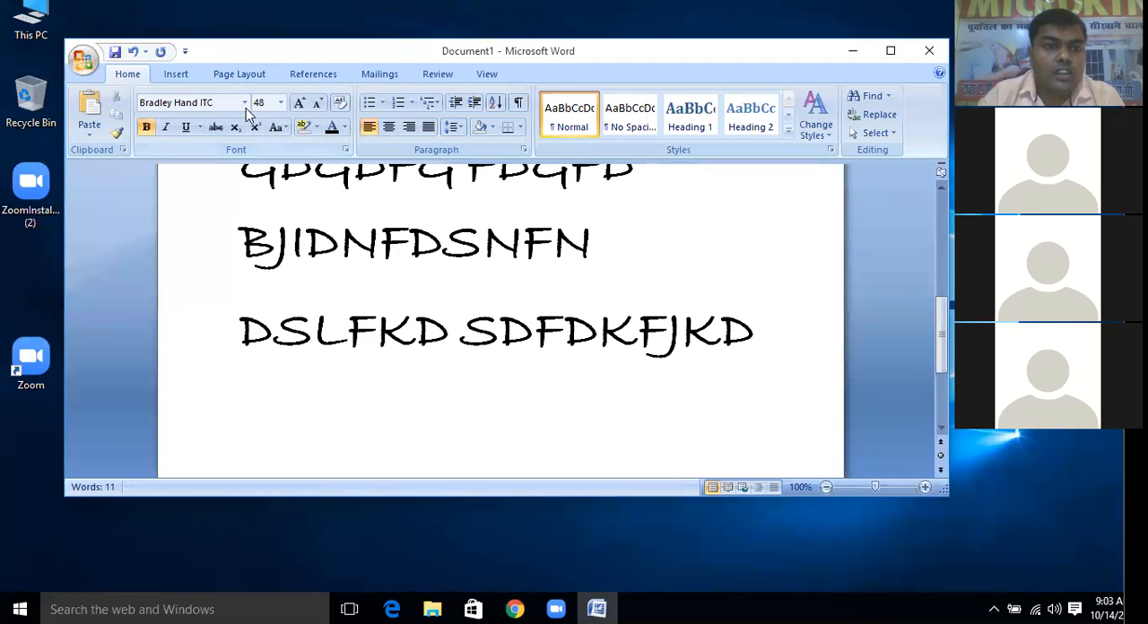
{"action": "left_click", "coordinate": [244, 103]}
{"action": "scroll", "coordinate": [257, 179], "scroll_direction": "down", "scroll_amount": 10}
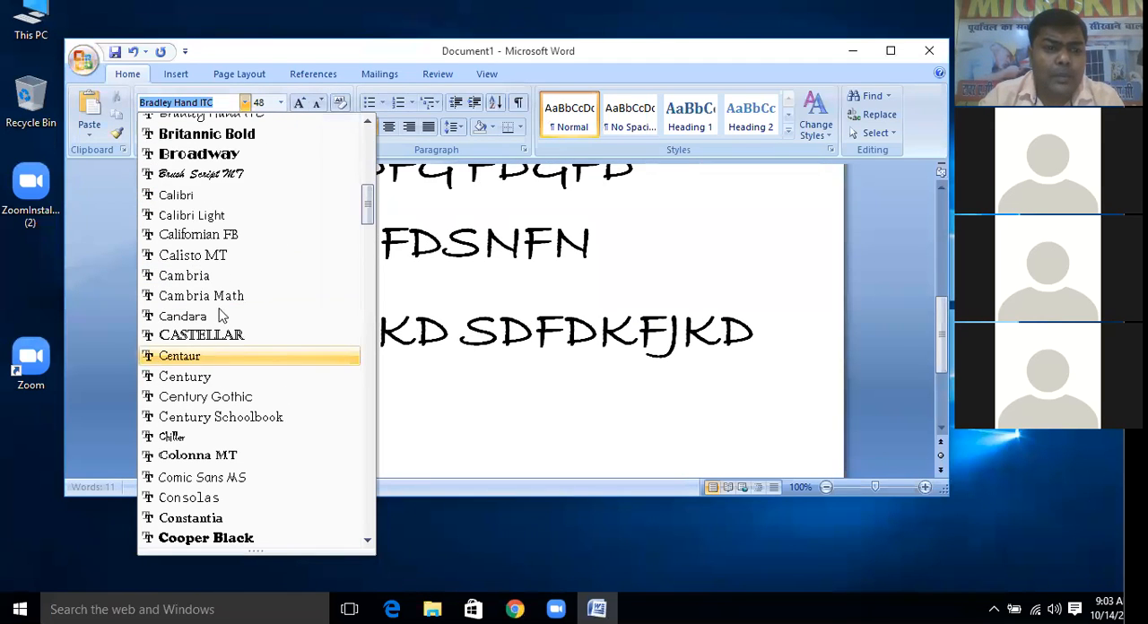
{"action": "left_click", "coordinate": [234, 262]}
{"action": "key", "text": "ctrl+b"}
{"action": "type", "text": "EGFGF"}
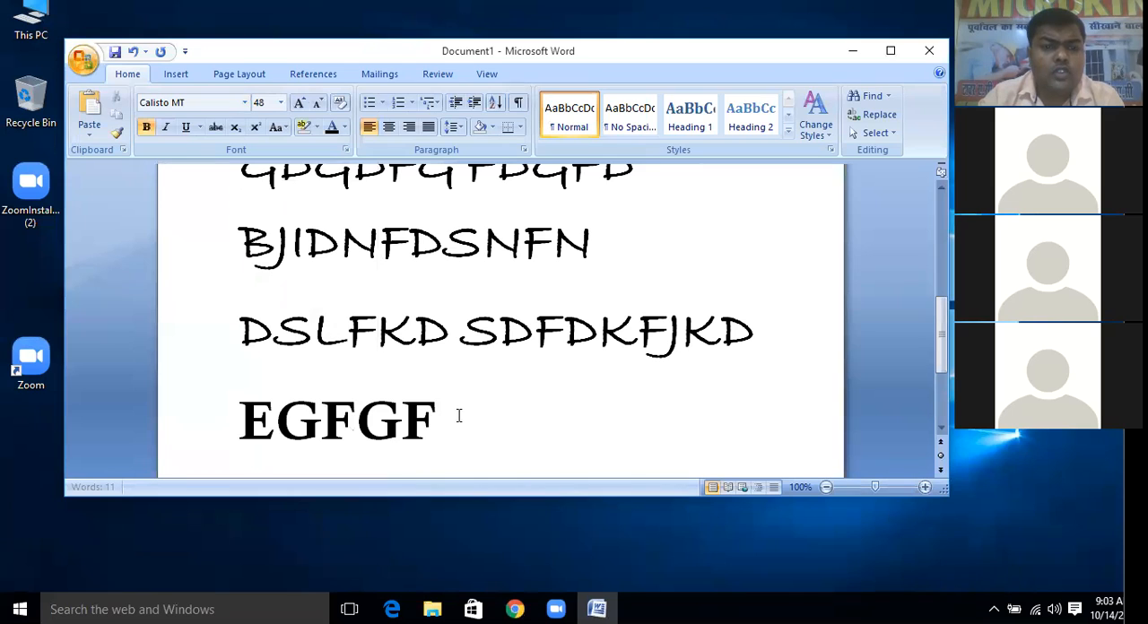
{"action": "type", "text": "GDFDGFGGDFG"}
{"action": "key", "text": "Return"}
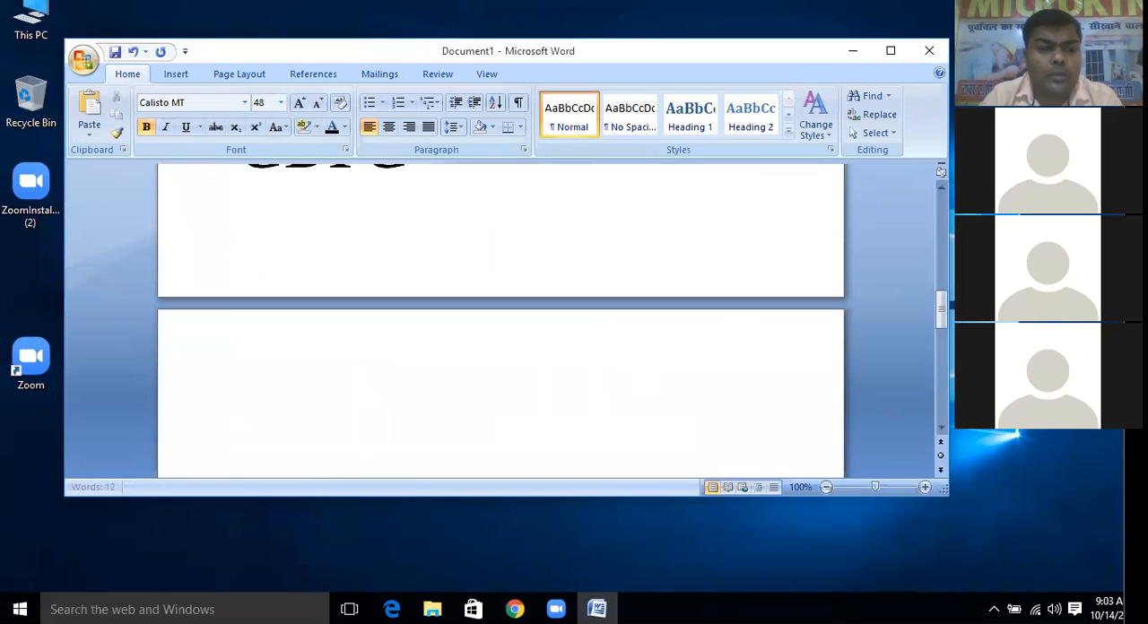
{"action": "type", "text": "FDG"}
{"action": "key", "text": "Return"}
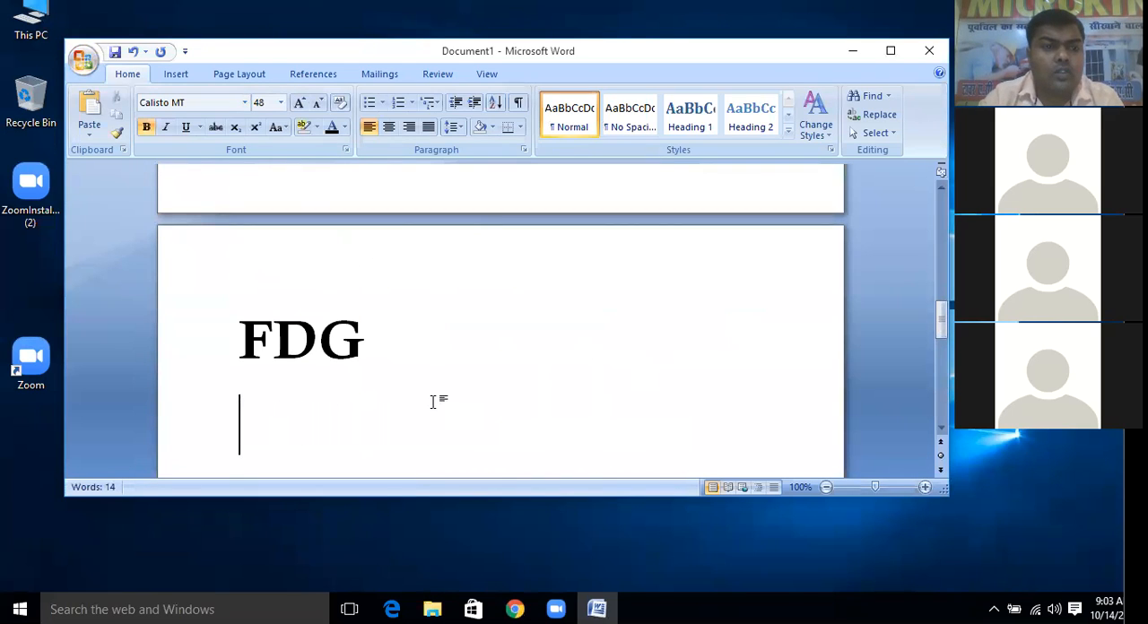
{"action": "left_click", "coordinate": [245, 103]}
{"action": "scroll", "coordinate": [242, 356], "scroll_direction": "down", "scroll_amount": 9}
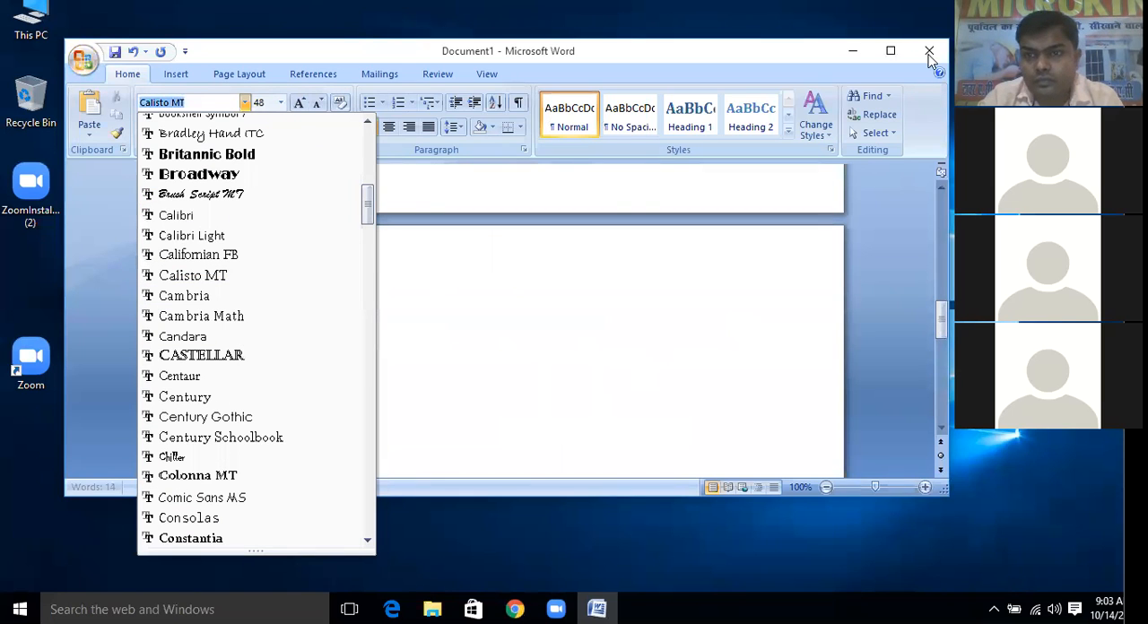
{"action": "left_click", "coordinate": [829, 412]}
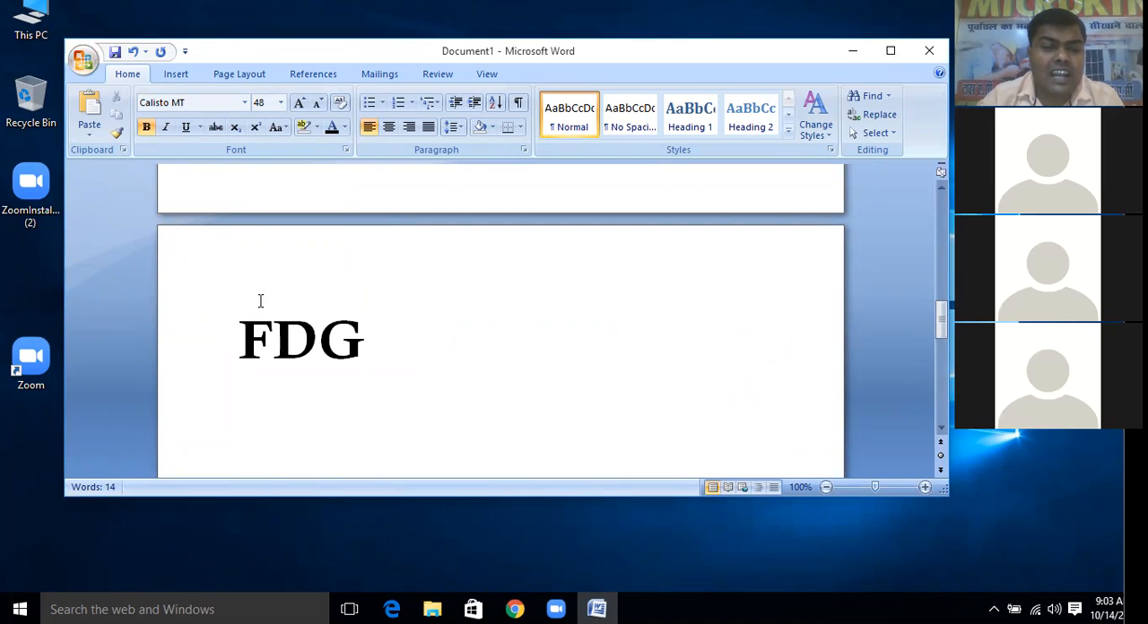
Add the lines "GDFG GGBNBG" and "GDFMGNFDNG" below "FDG" in Calisto MT
{"action": "type", "text": "GDFG"}
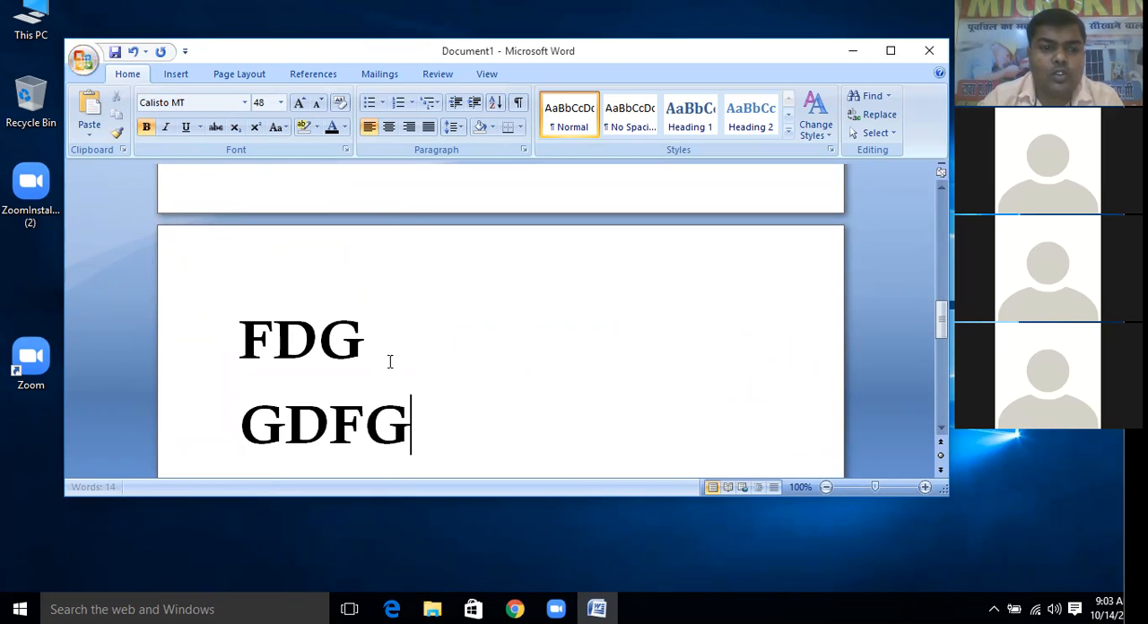
{"action": "type", "text": " GGBNBG"}
{"action": "key", "text": "Return"}
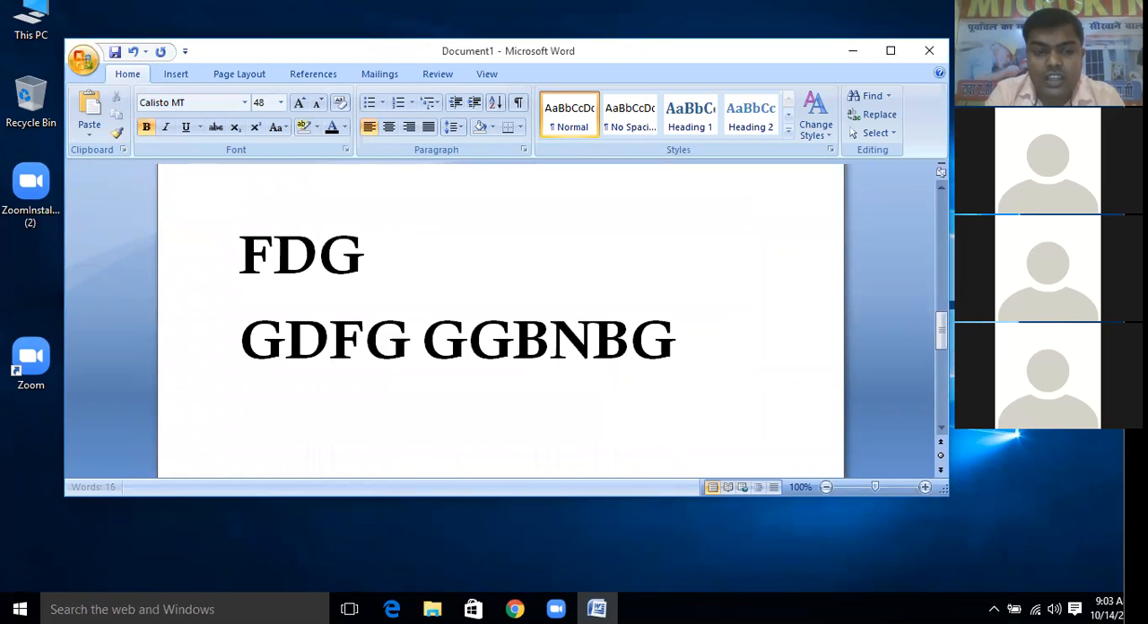
{"action": "type", "text": "GDFMGNFDNG"}
{"action": "key", "text": "Return"}
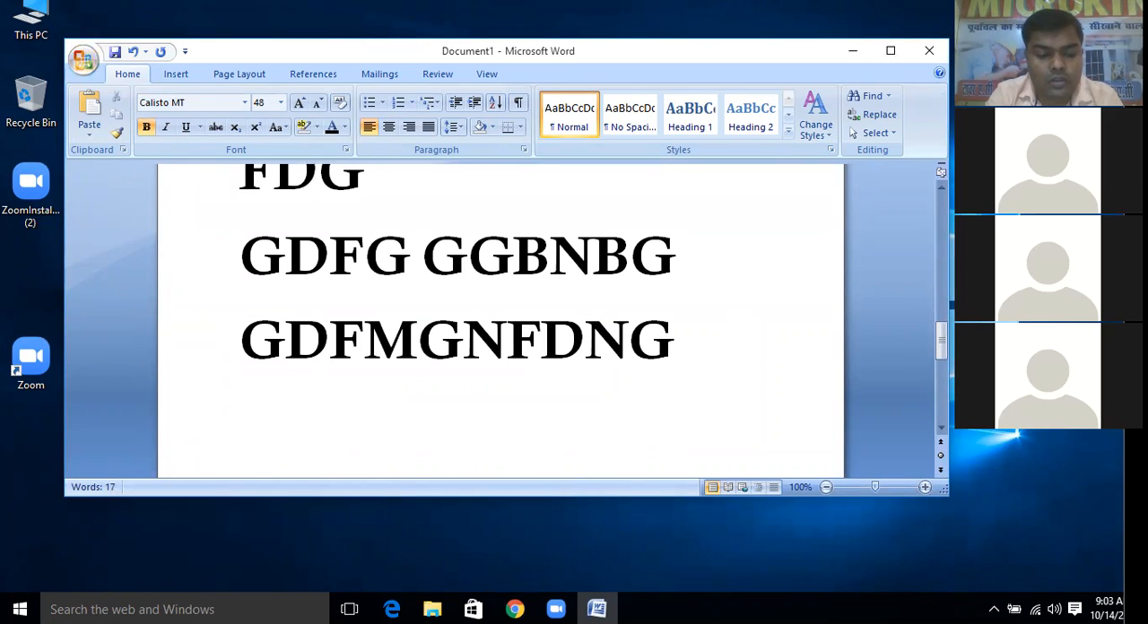
Insert "FFFGF" after "GD" in the "GDFMGNFDNG" line and return the insertion point to the empty line below
{"action": "left_click", "coordinate": [332, 348]}
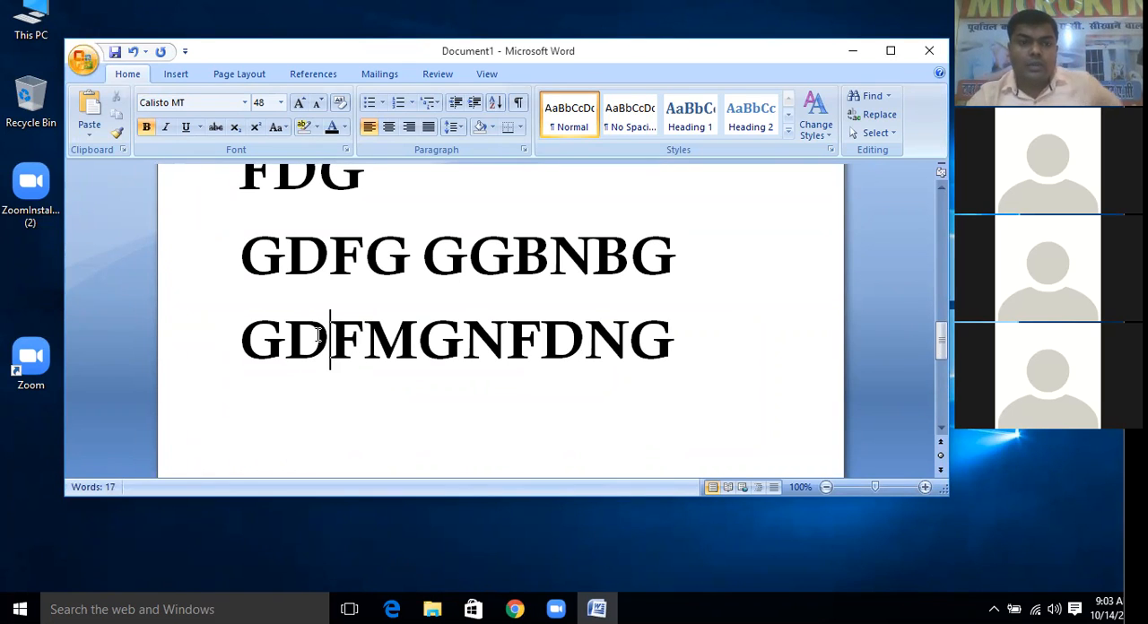
{"action": "type", "text": "FFFGF"}
{"action": "left_click_drag", "start_coordinate": [386, 391], "coordinate": [371, 376]}
{"action": "left_click", "coordinate": [385, 403]}
Switch to Footlight MT Light on the new line and enter "GREGGGREGFGGF"
{"action": "key", "text": "Return"}
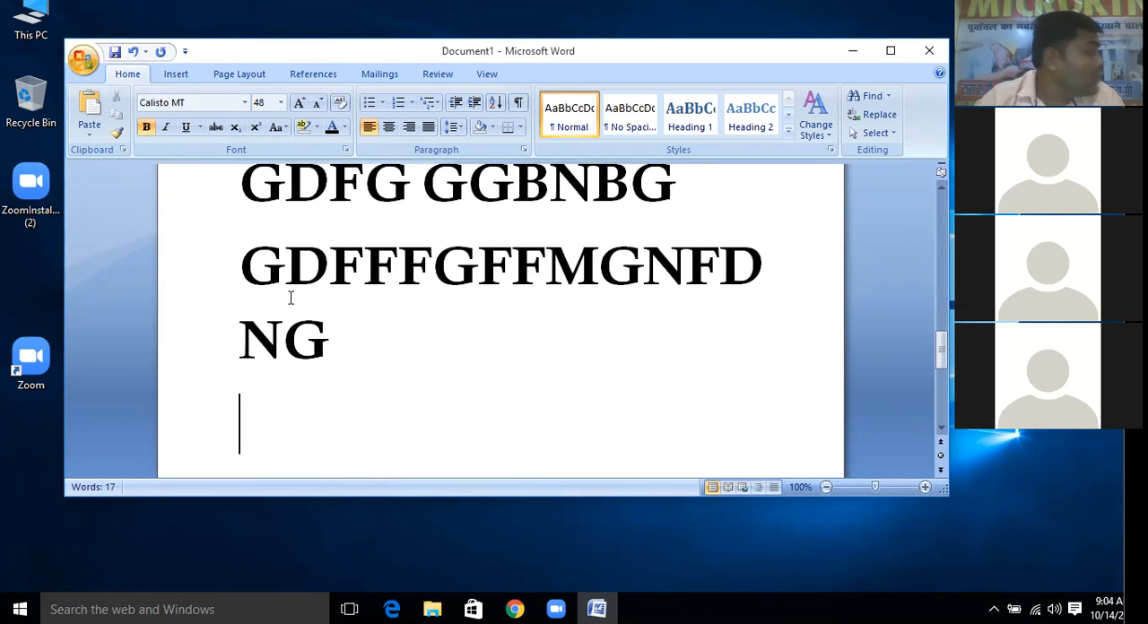
{"action": "left_click", "coordinate": [245, 103]}
{"action": "scroll", "coordinate": [258, 333], "scroll_direction": "down", "scroll_amount": 15}
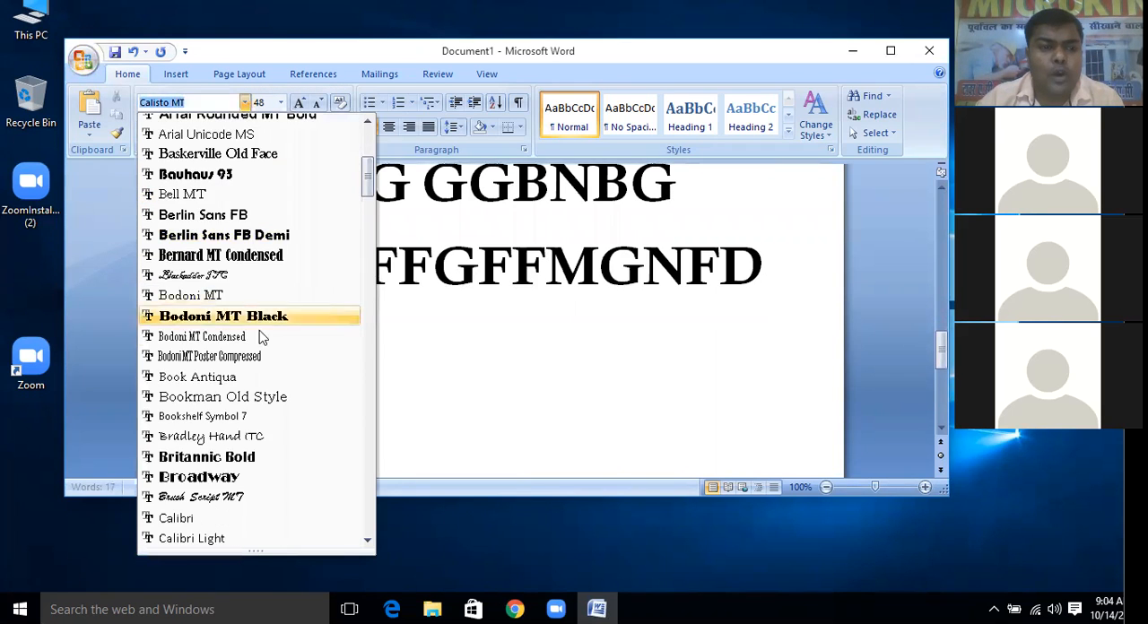
{"action": "scroll", "coordinate": [263, 386], "scroll_direction": "down", "scroll_amount": 2}
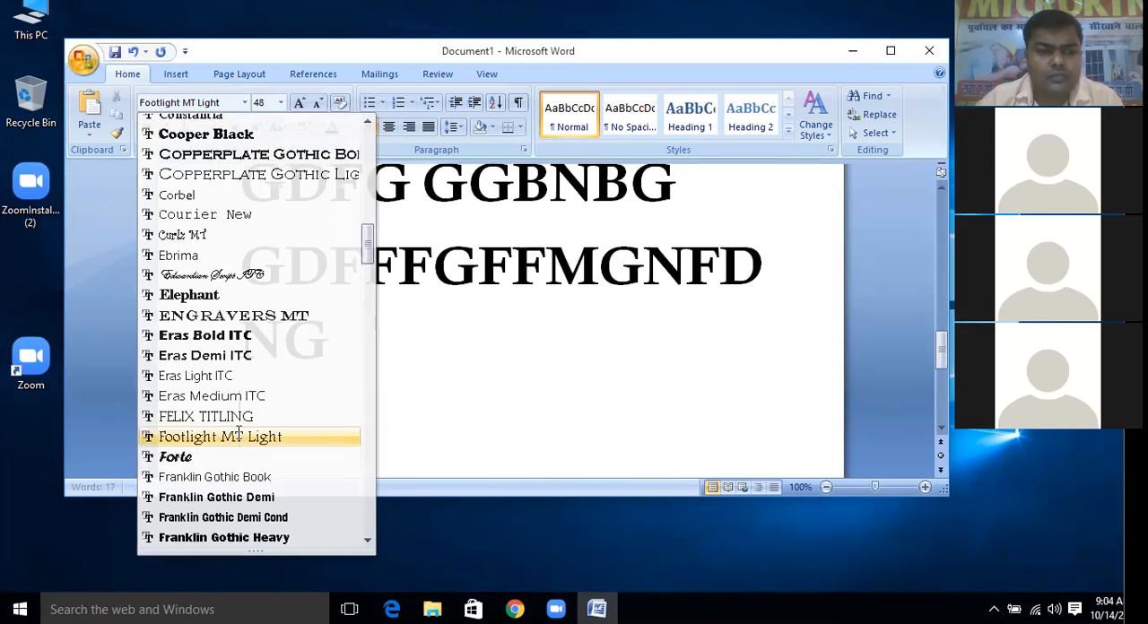
{"action": "left_click", "coordinate": [202, 436]}
{"action": "type", "text": "GREGG"}
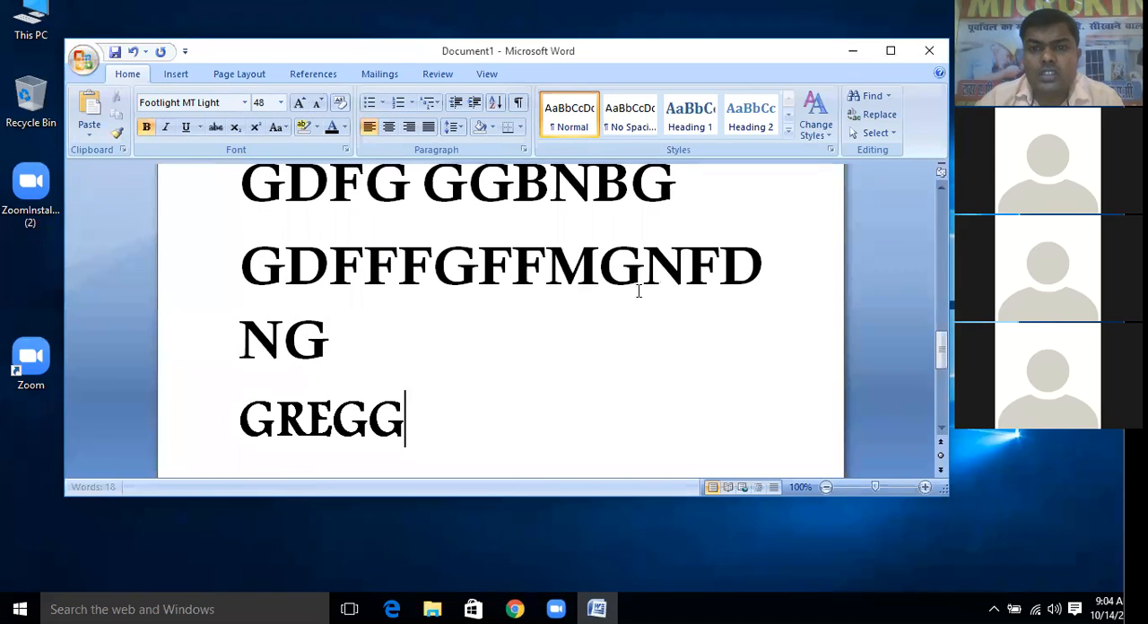
{"action": "type", "text": "GREGFGGF"}
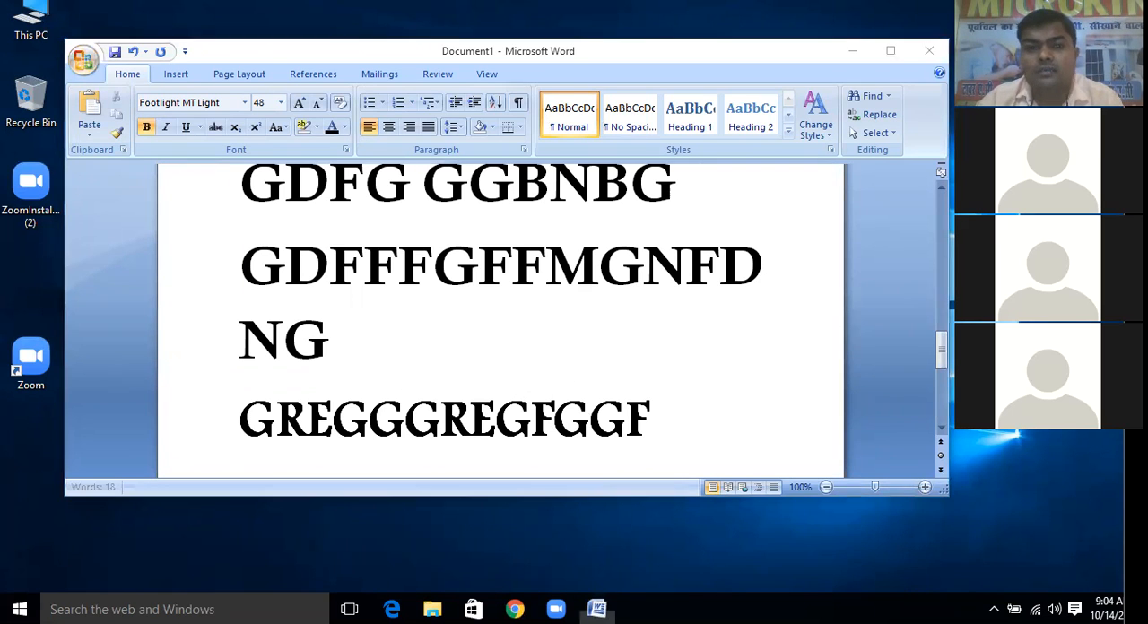
Maximize the document window and delete all the sample text from the document
{"action": "left_click", "coordinate": [891, 50]}
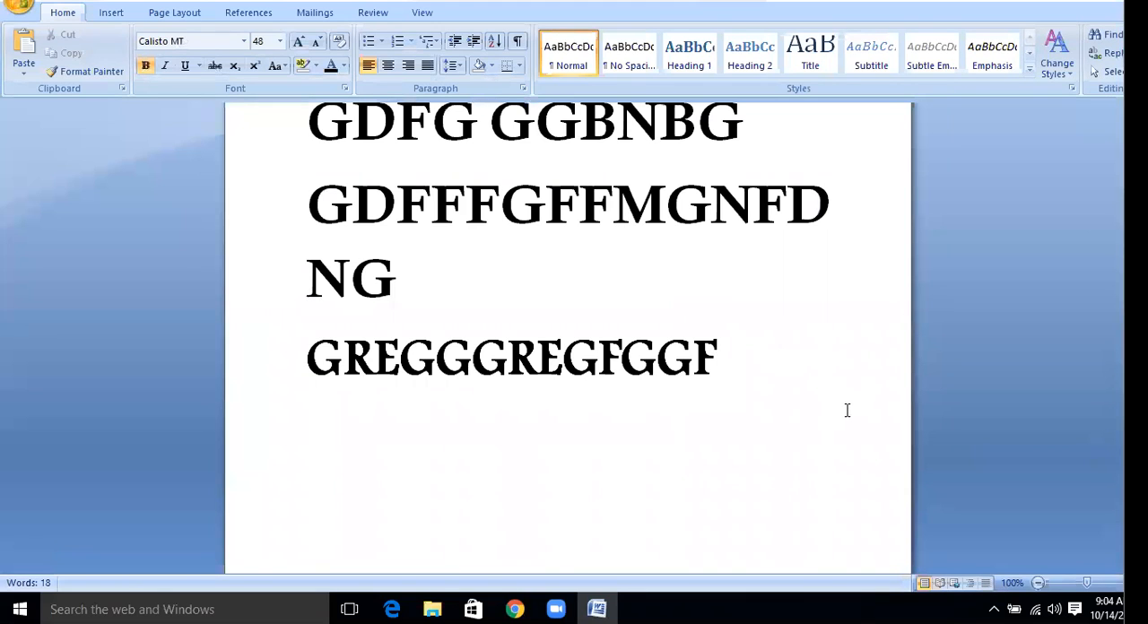
{"action": "scroll", "coordinate": [843, 402], "scroll_direction": "up", "scroll_amount": 2, "text": "ctrl"}
{"action": "scroll", "coordinate": [641, 318], "scroll_direction": "up", "scroll_amount": 10}
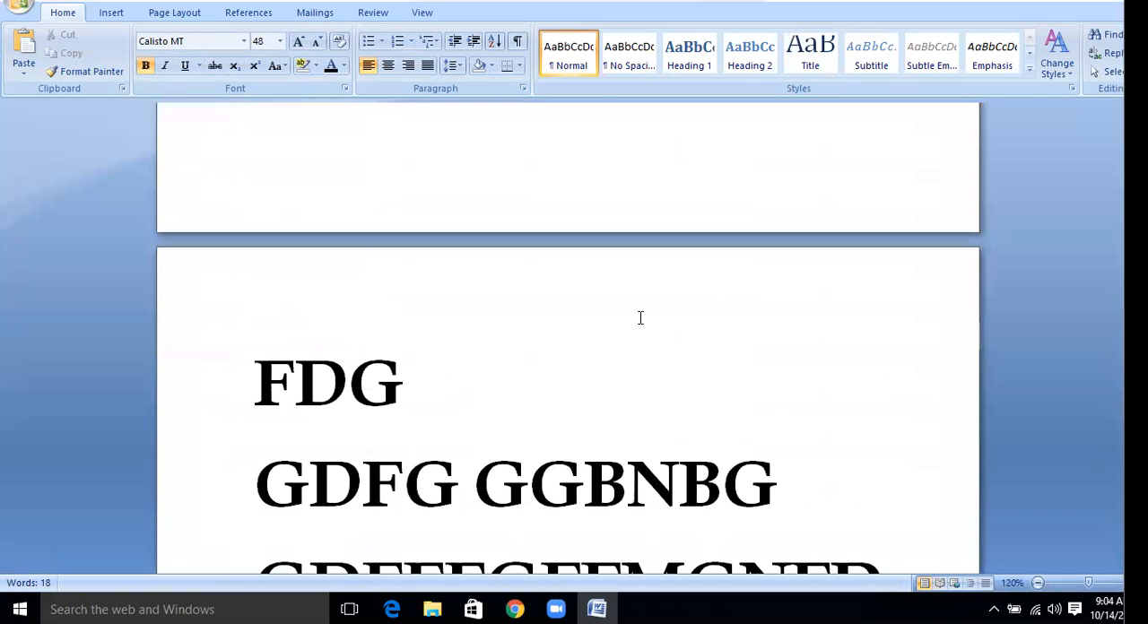
{"action": "key", "text": "ctrl+a"}
{"action": "key", "text": "Delete"}
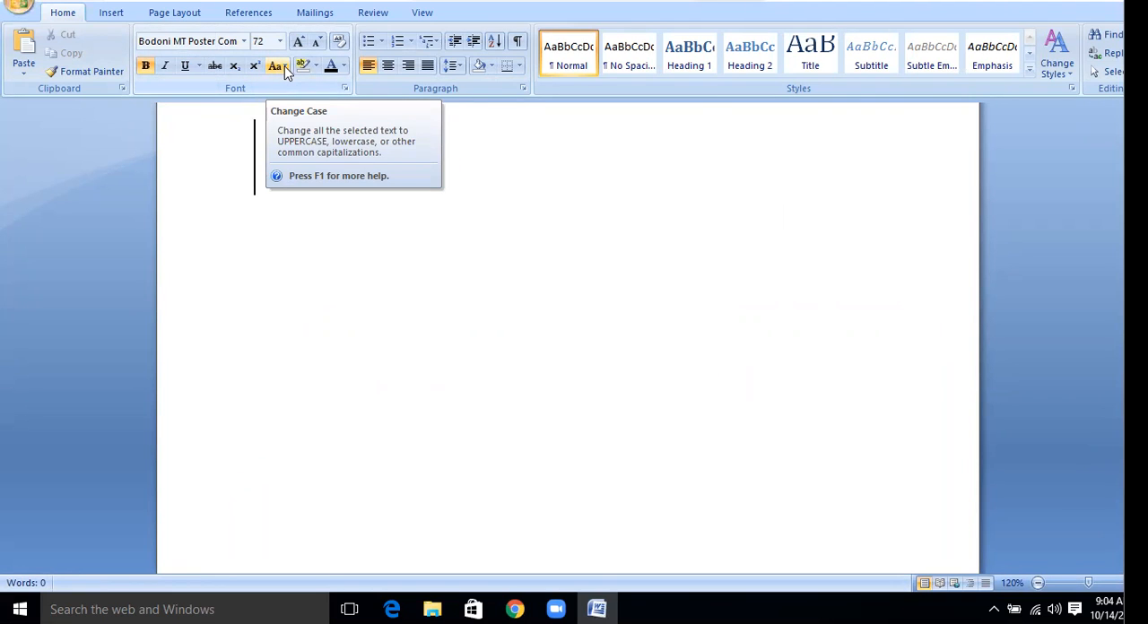
Enter the heading "CHANGE CASE" in the empty document
{"action": "type", "text": "CHANF"}
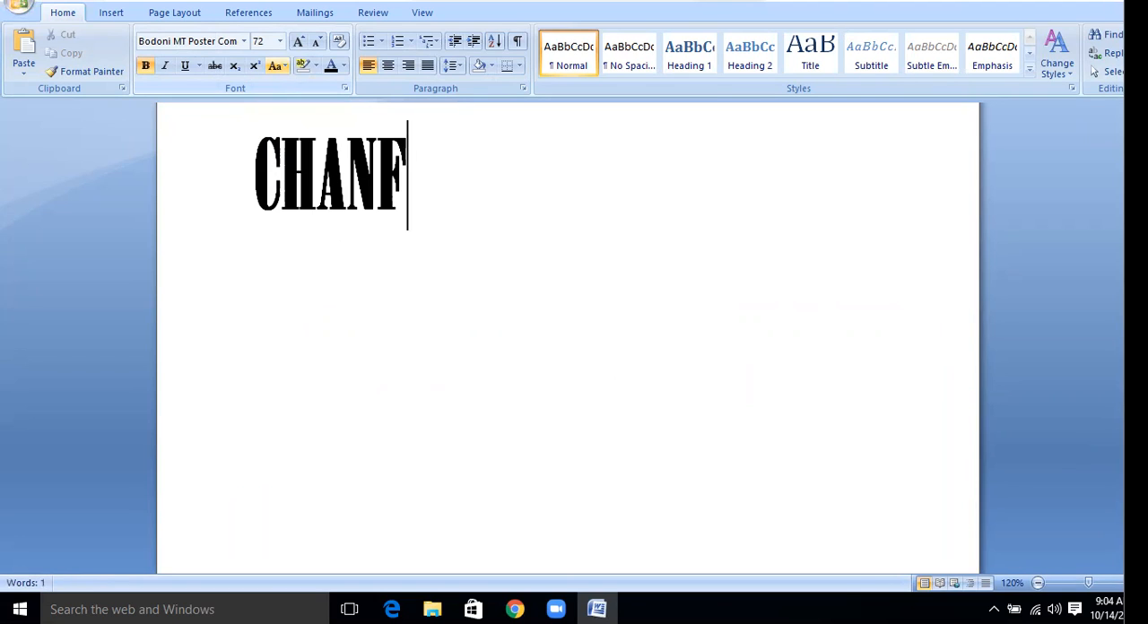
{"action": "key", "text": "BackSpace"}
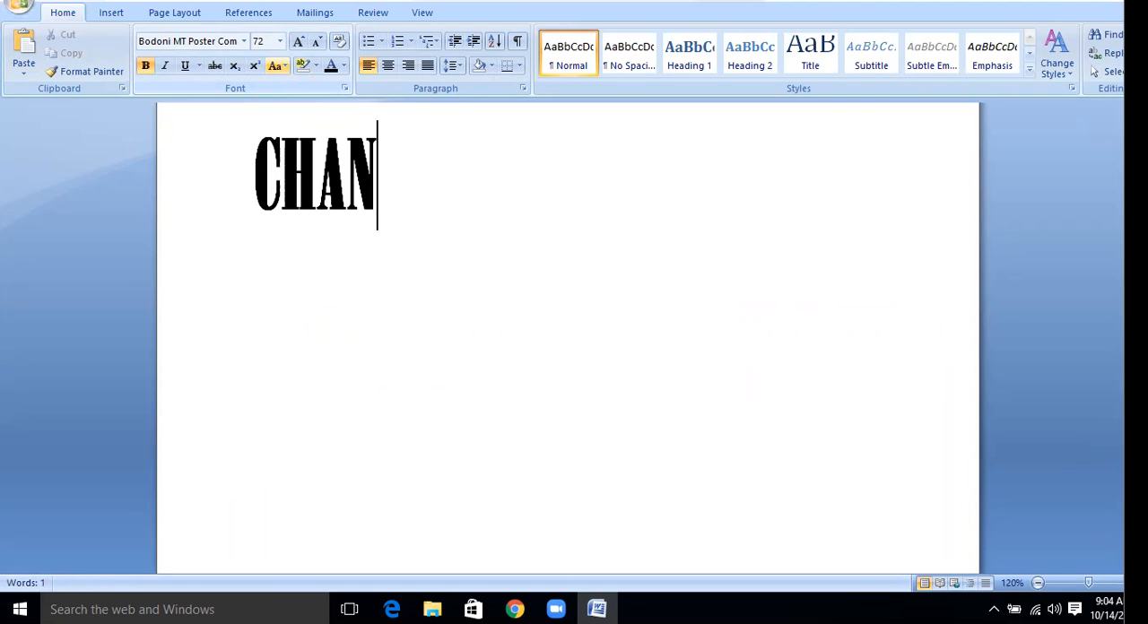
{"action": "type", "text": "GE CASE"}
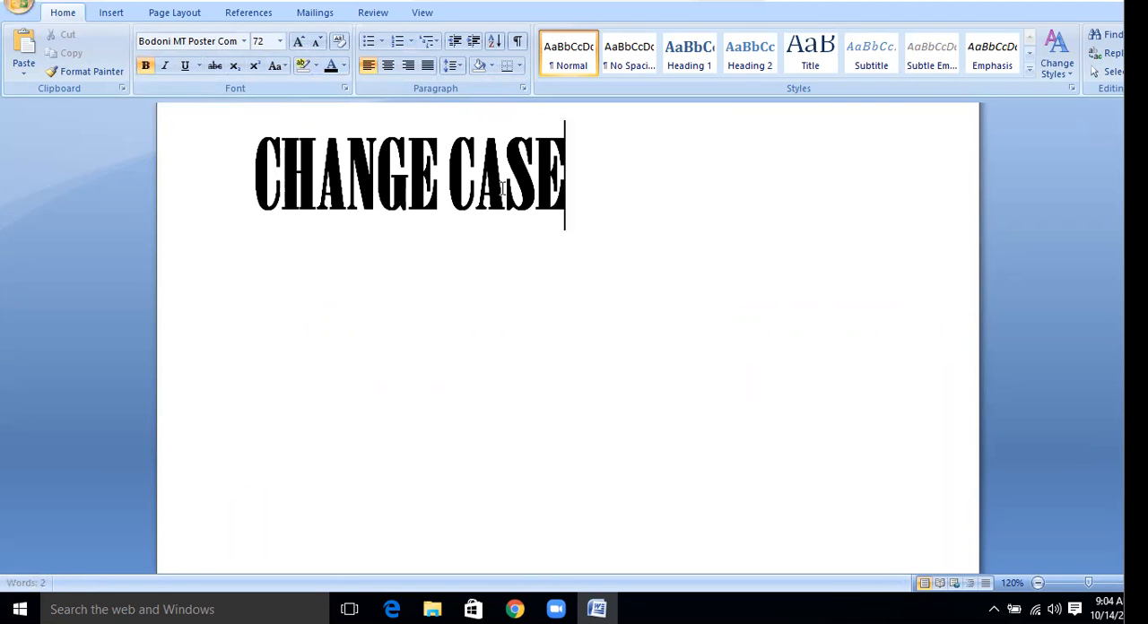
Format the "CHANGE CASE" heading in Arial Black at size 48 and start a new line below it
{"action": "left_click", "coordinate": [250, 151]}
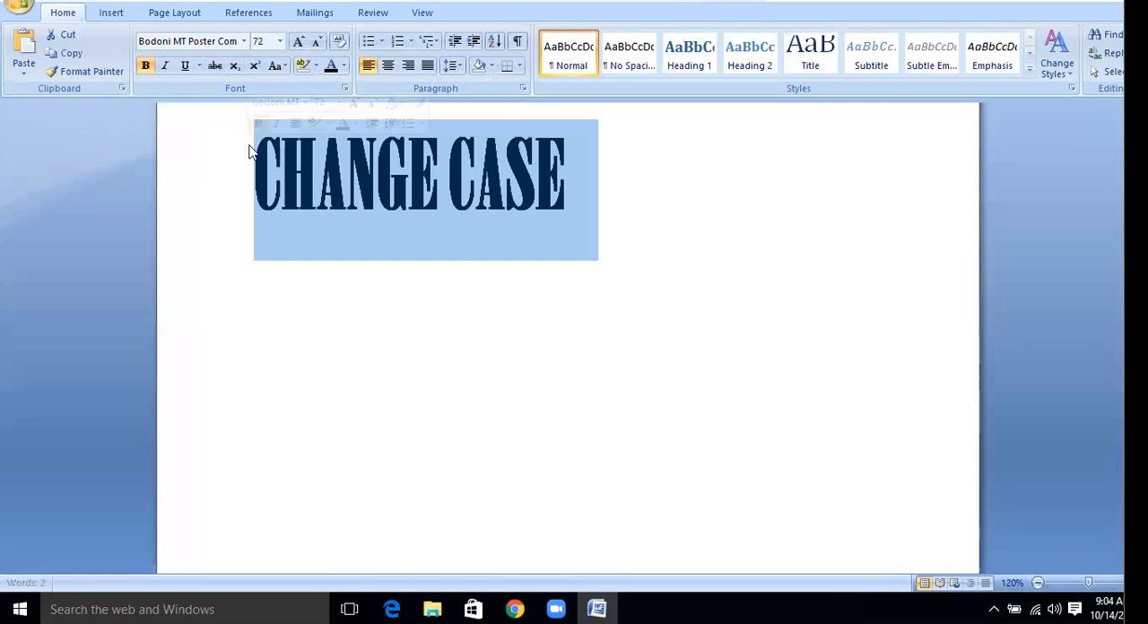
{"action": "left_click", "coordinate": [244, 42]}
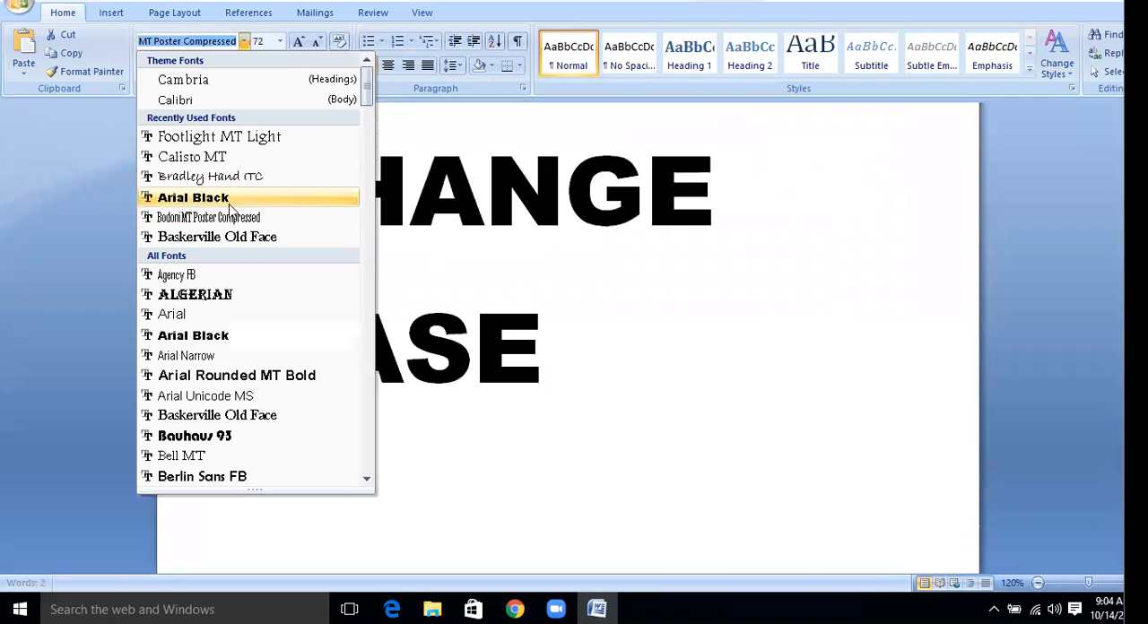
{"action": "left_click", "coordinate": [192, 197]}
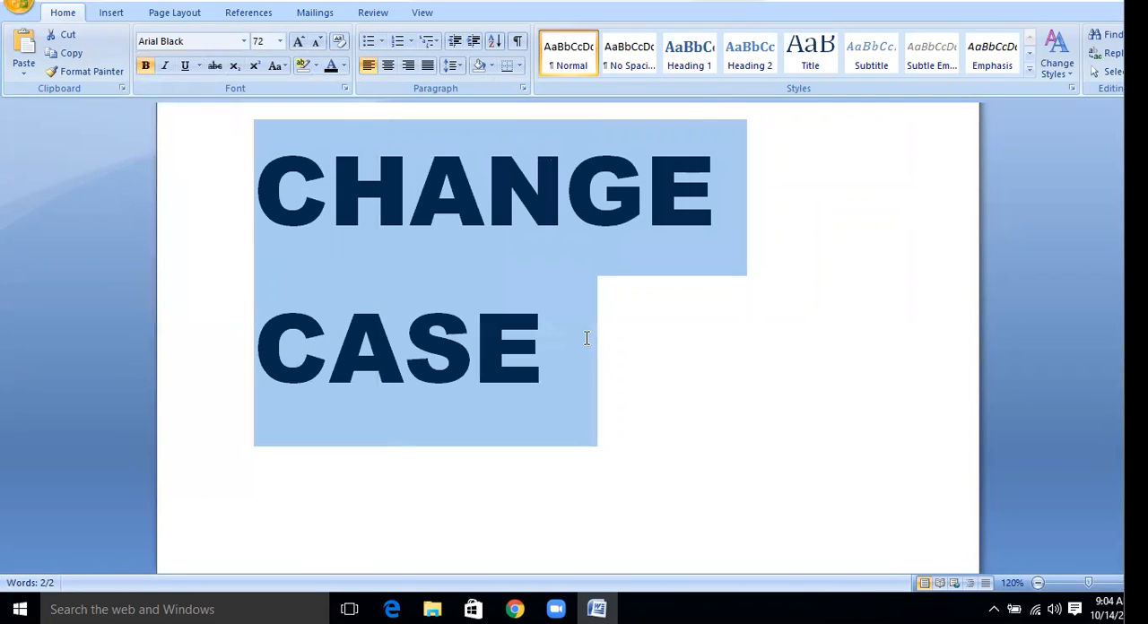
{"action": "key", "text": "ctrl+shift+comma"}
{"action": "left_click", "coordinate": [526, 272]}
{"action": "left_click", "coordinate": [793, 170]}
{"action": "key", "text": "Return"}
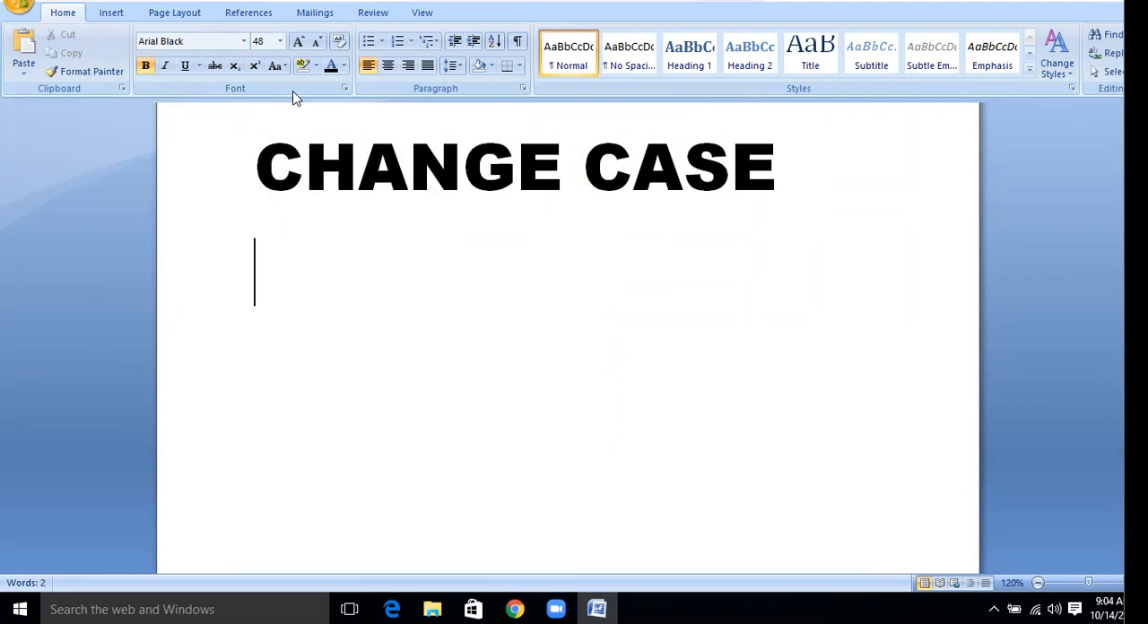
{"action": "left_click", "coordinate": [285, 67]}
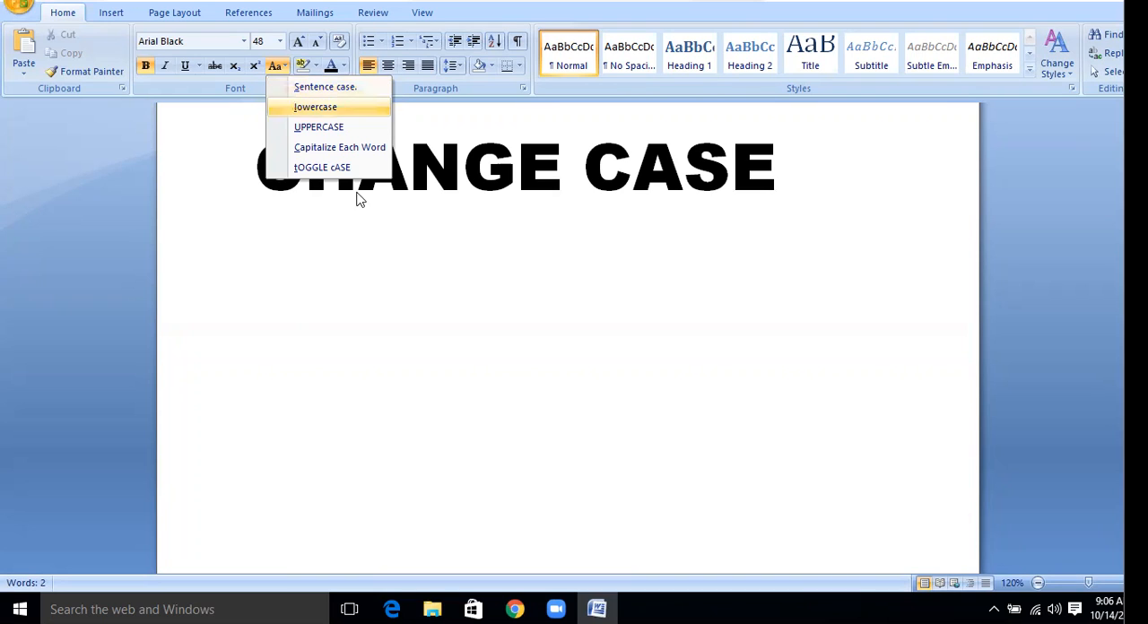
{"action": "left_click", "coordinate": [303, 230]}
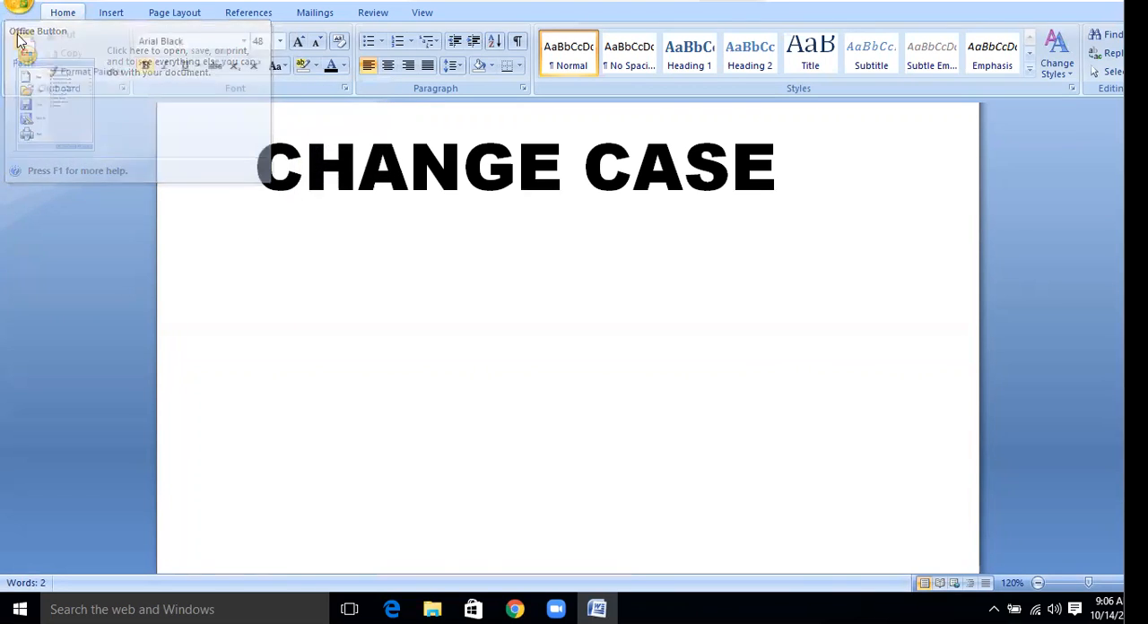
{"action": "left_click", "coordinate": [18, 5]}
{"action": "left_click", "coordinate": [75, 87]}
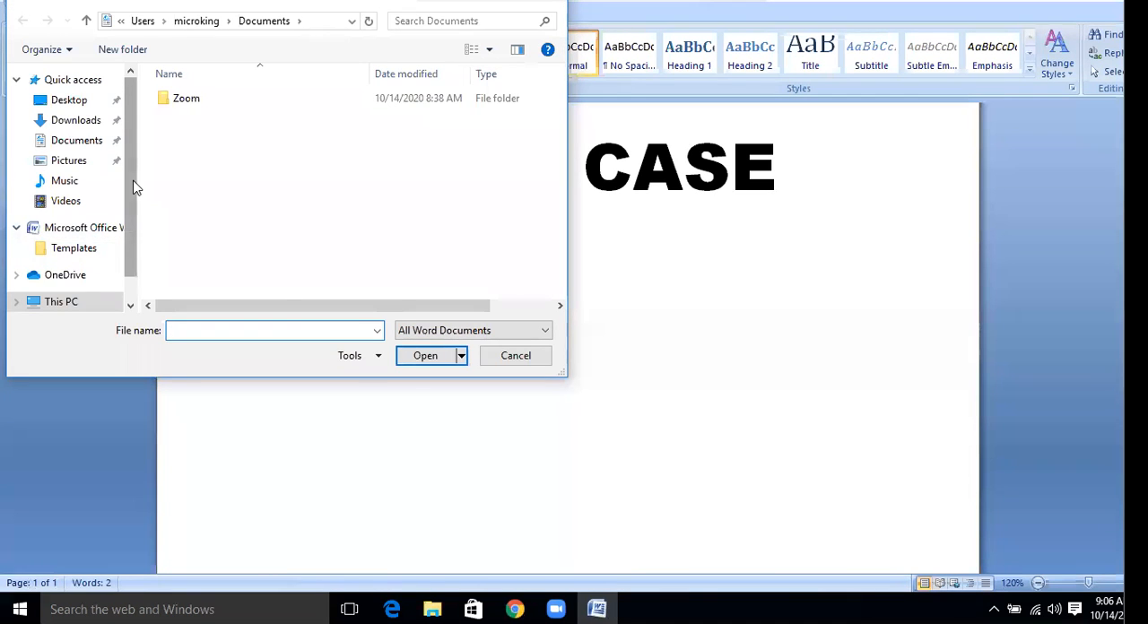
{"action": "scroll", "coordinate": [130, 250], "scroll_direction": "down", "scroll_amount": 1}
{"action": "left_click", "coordinate": [115, 253]}
{"action": "left_click", "coordinate": [498, 363]}
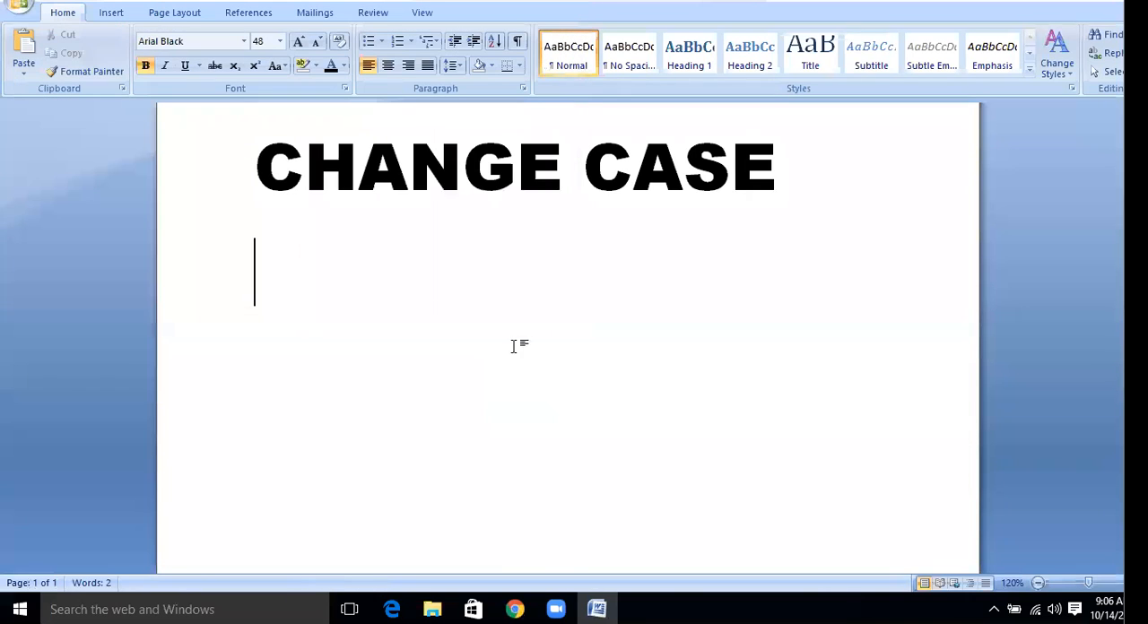
Below the heading, enter a sample sentence made of a boy's first name followed by "IS A GOOD BOY."
{"action": "type", "text": "RA"}
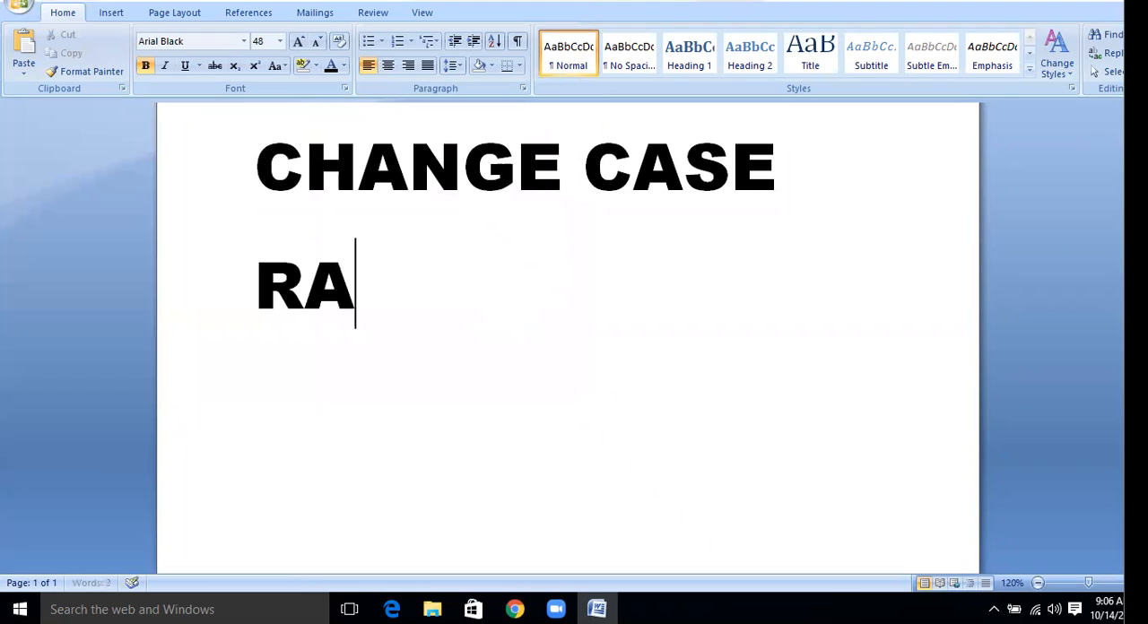
{"action": "type", "text": "M IS"}
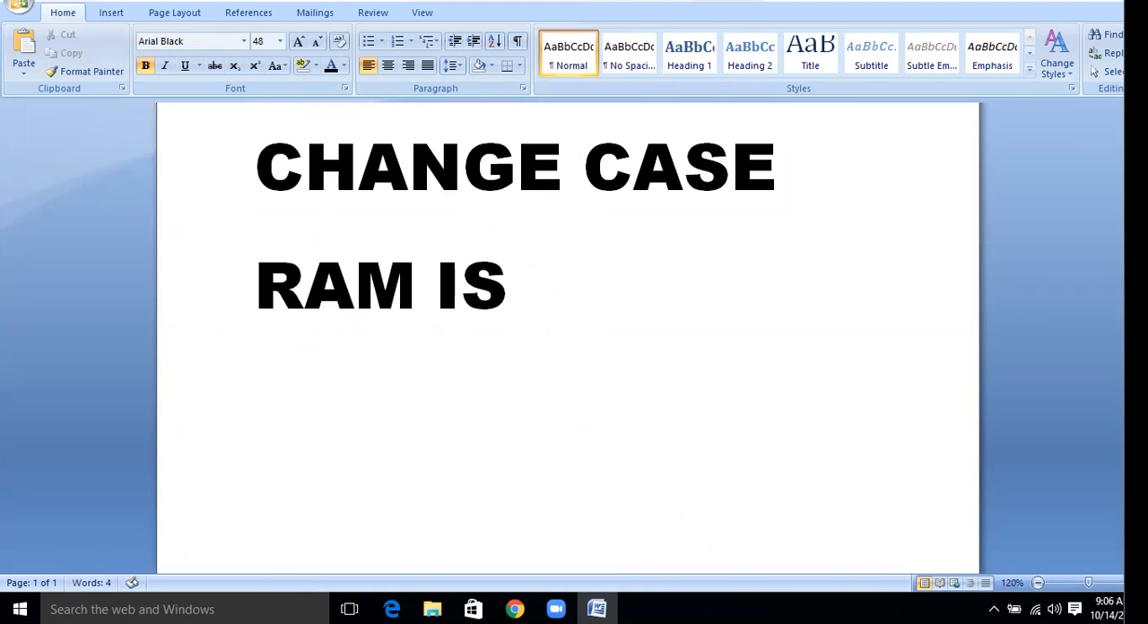
{"action": "type", "text": " A GOO"}
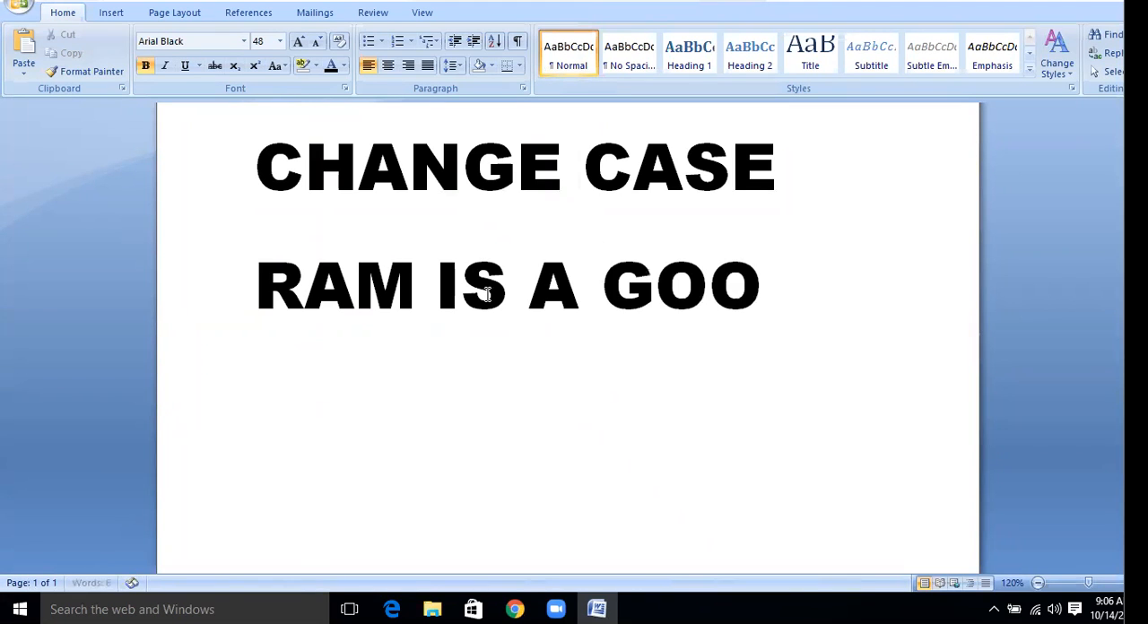
{"action": "type", "text": "D BO"}
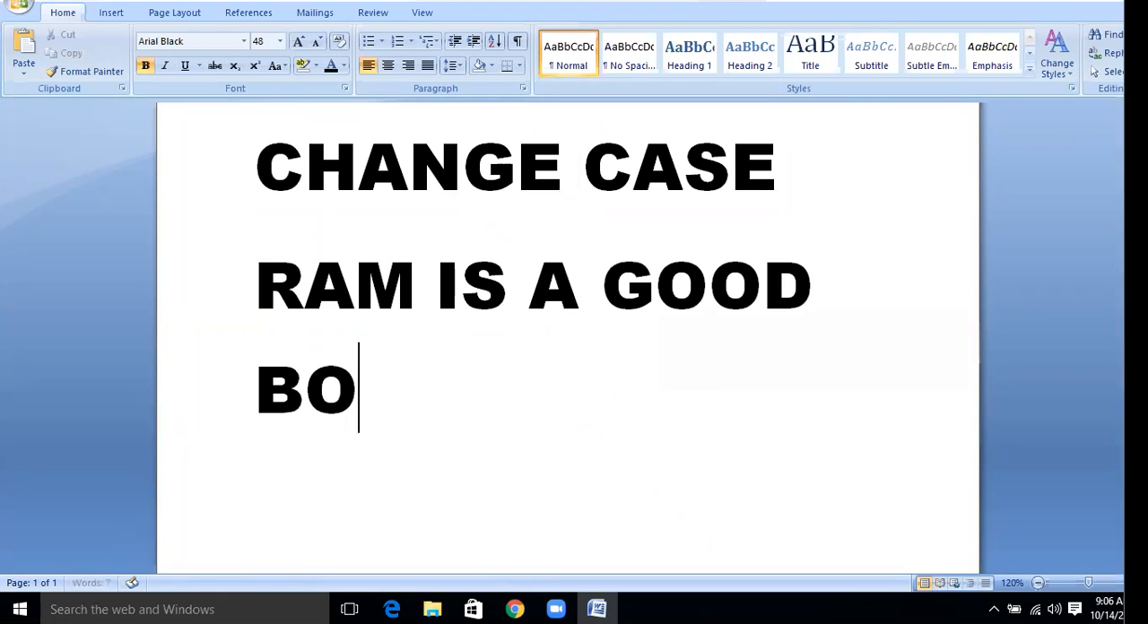
{"action": "type", "text": "Y."}
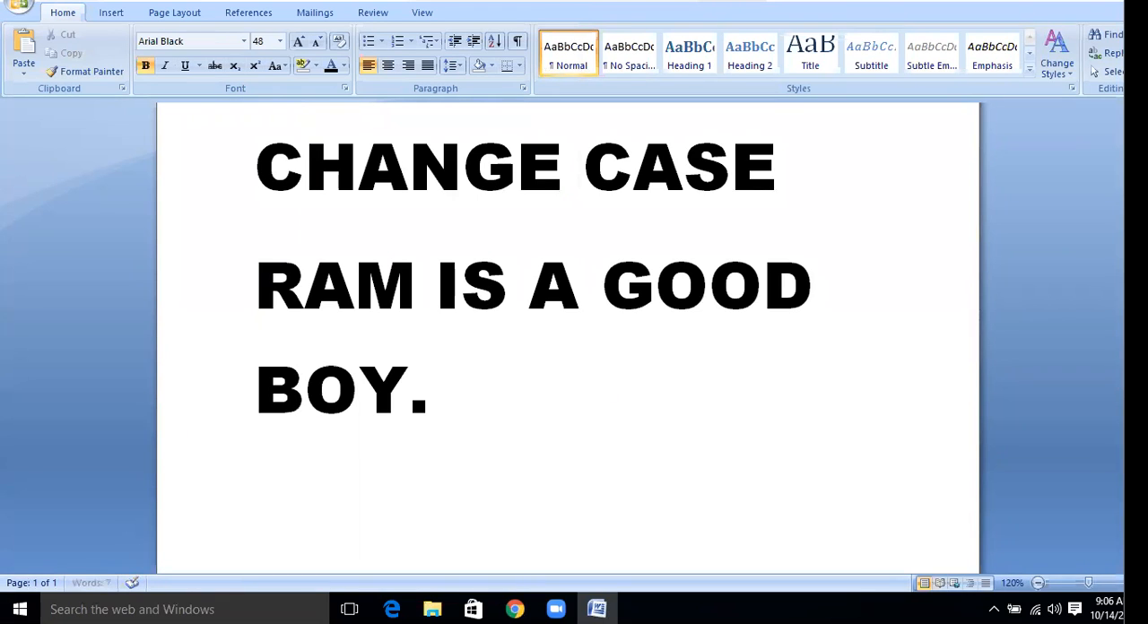